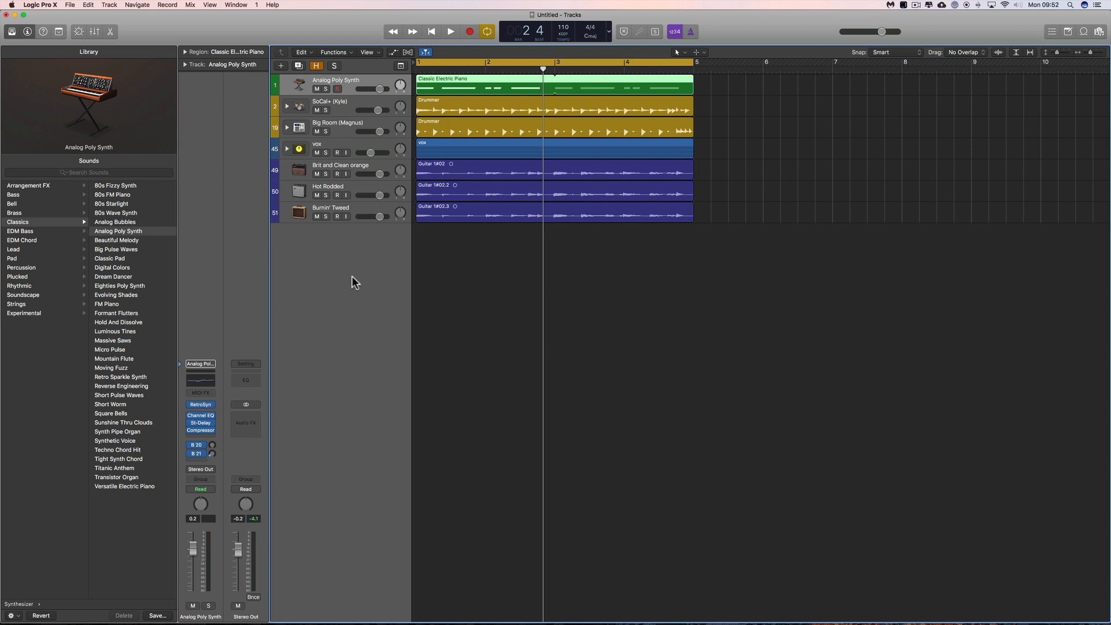
# Create one software instrument track with an empty channel strip below the Burnin' Tweed track and load MODO DRUM on it.
pyautogui.click(357, 211)
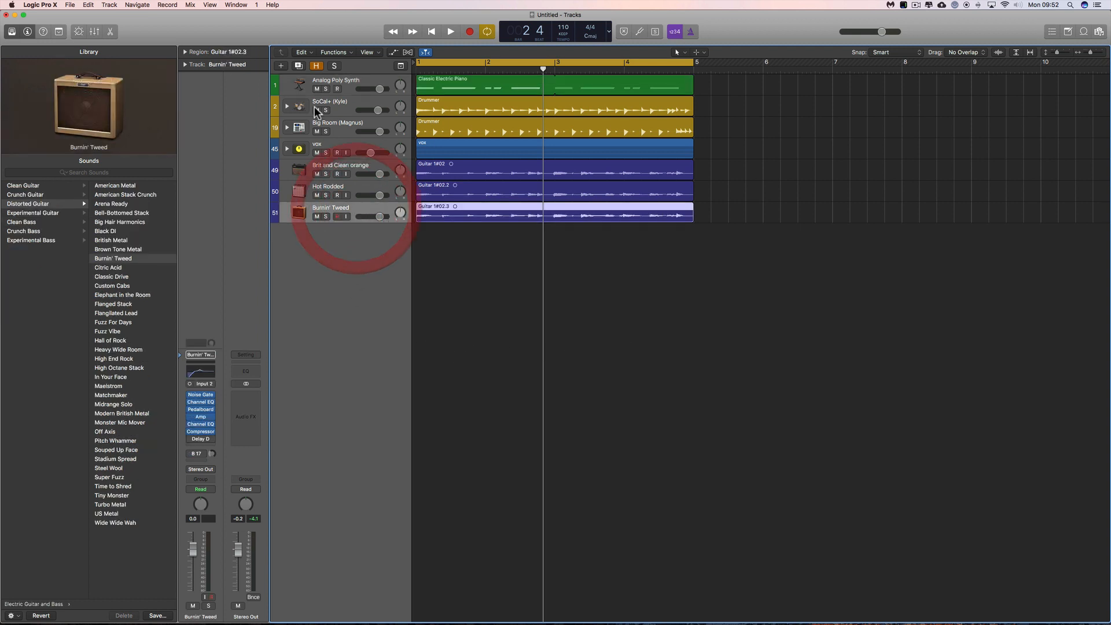
pyautogui.click(280, 65)
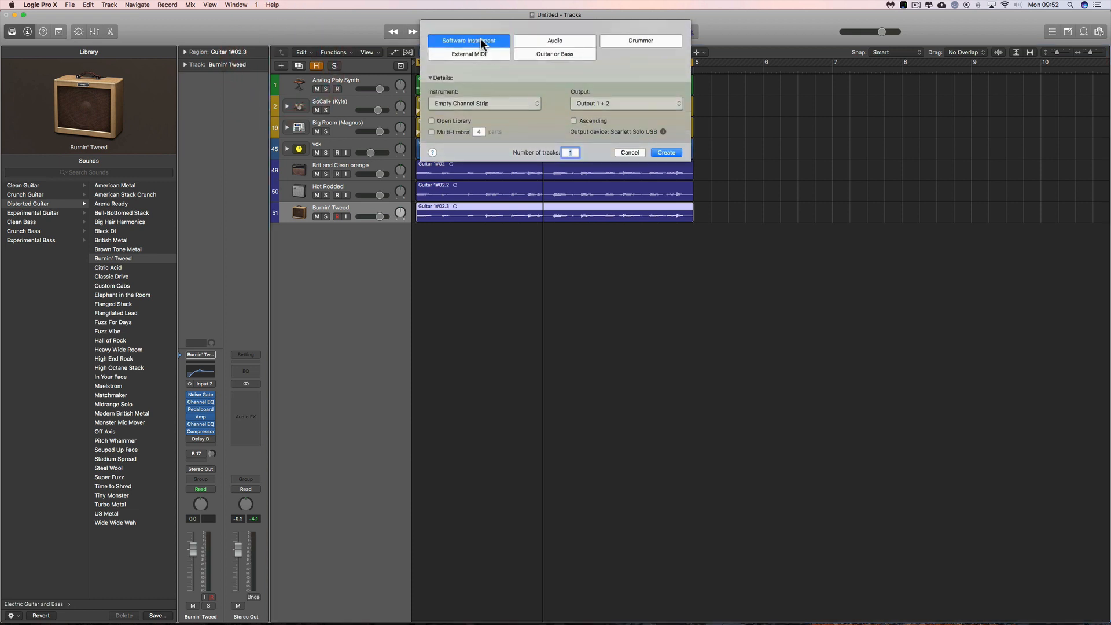
pyautogui.click(478, 103)
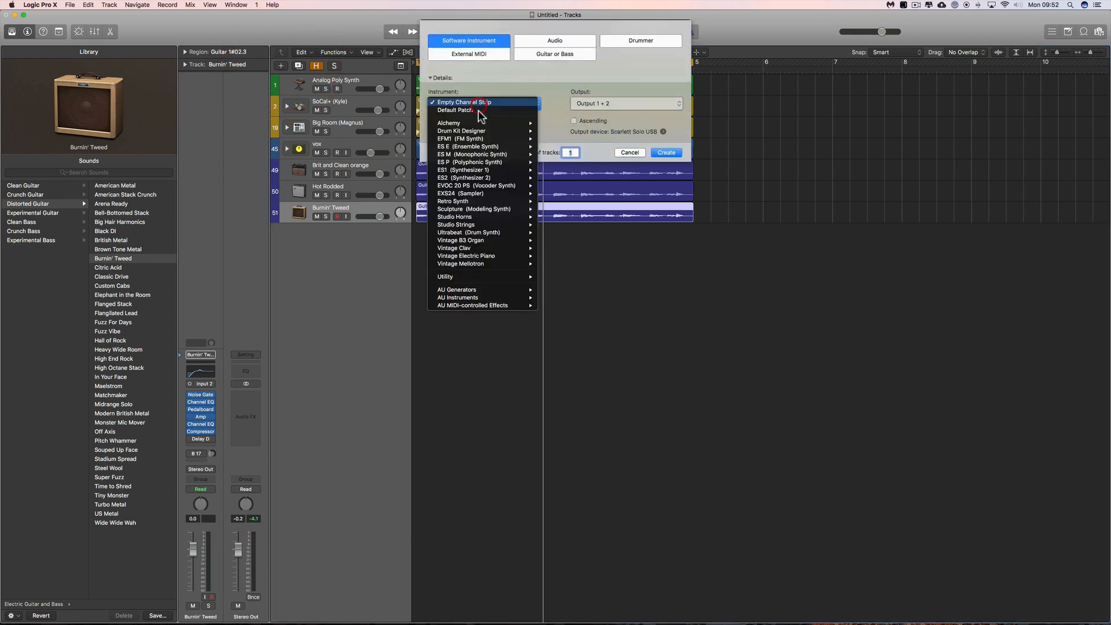
pyautogui.click(478, 91)
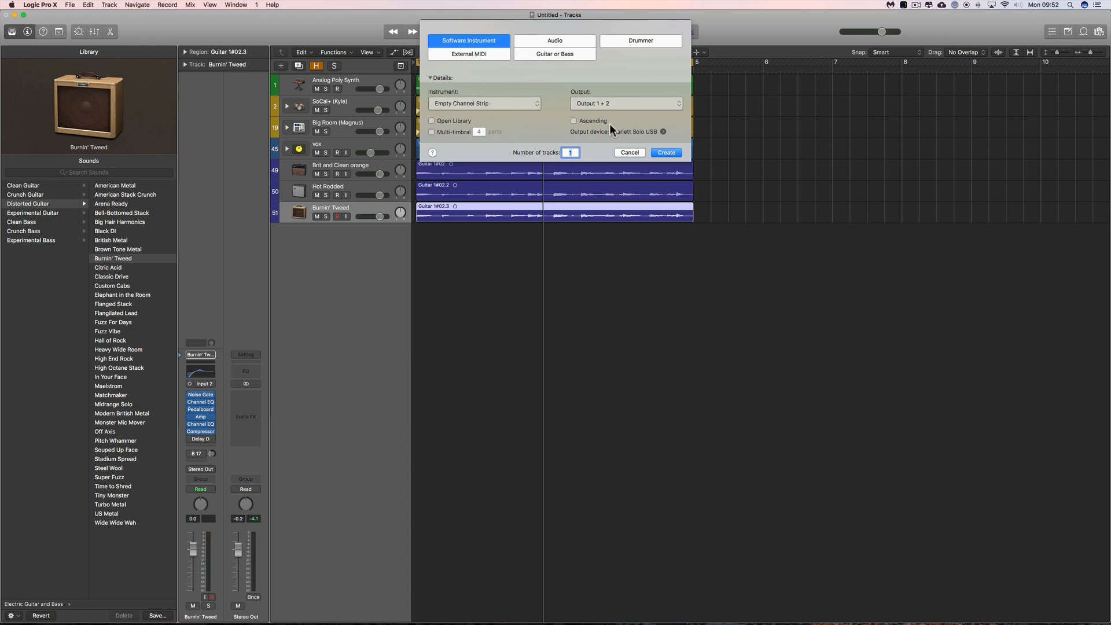
pyautogui.click(665, 153)
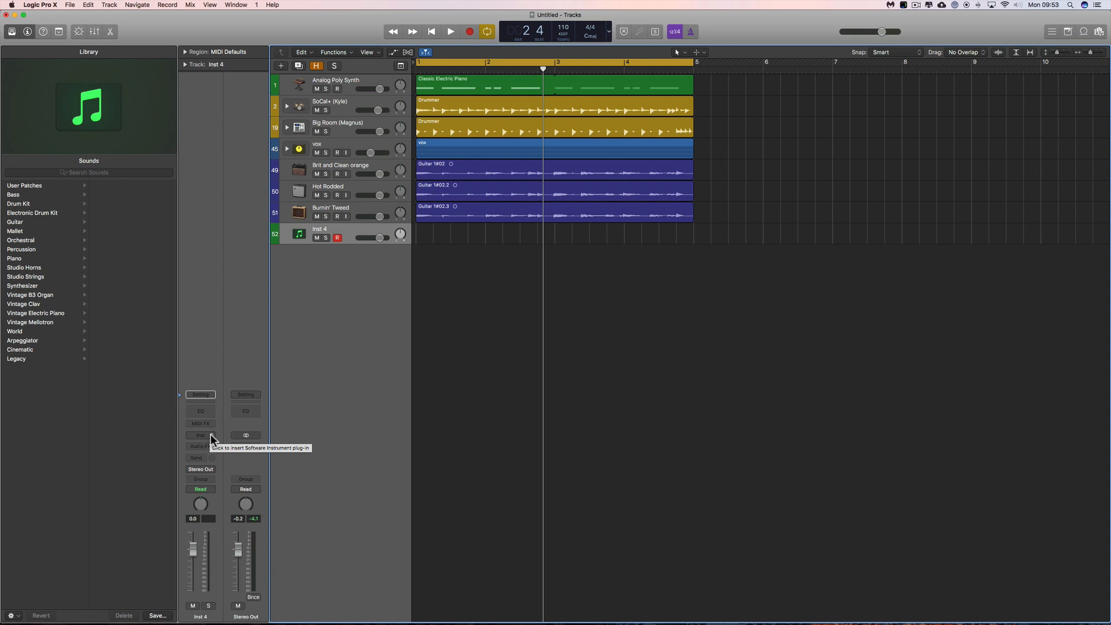
pyautogui.moveTo(210, 434); pyautogui.dragTo(325, 460)
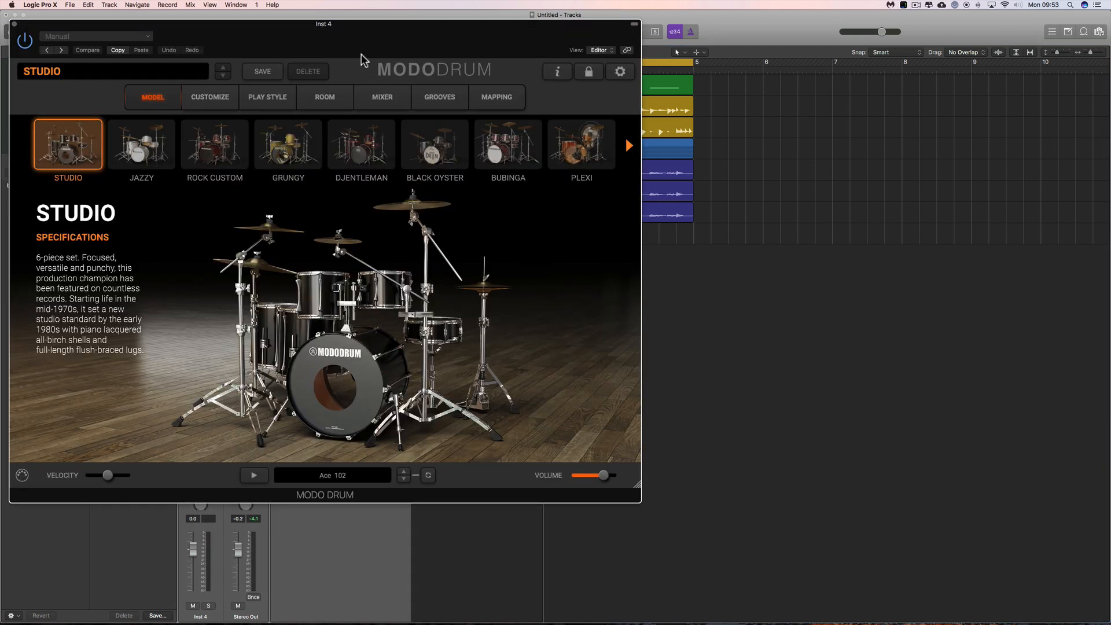
pyautogui.moveTo(362, 42); pyautogui.dragTo(653, 104)
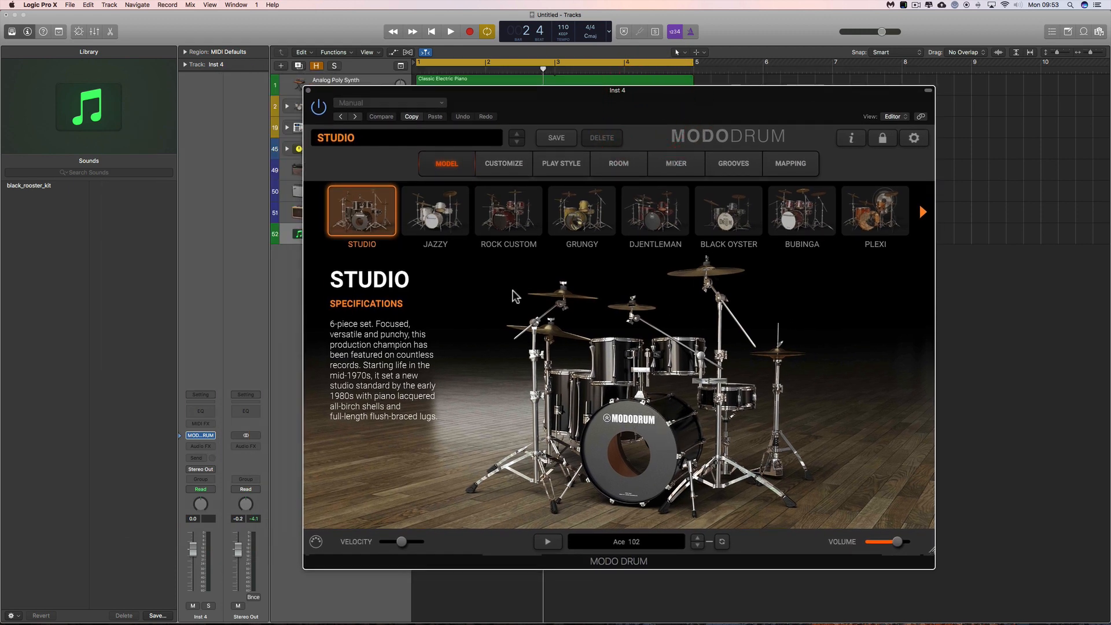
# Customize the Studio kit by adding the extra rack tom between the hi-hat and the existing toms.
pyautogui.click(503, 164)
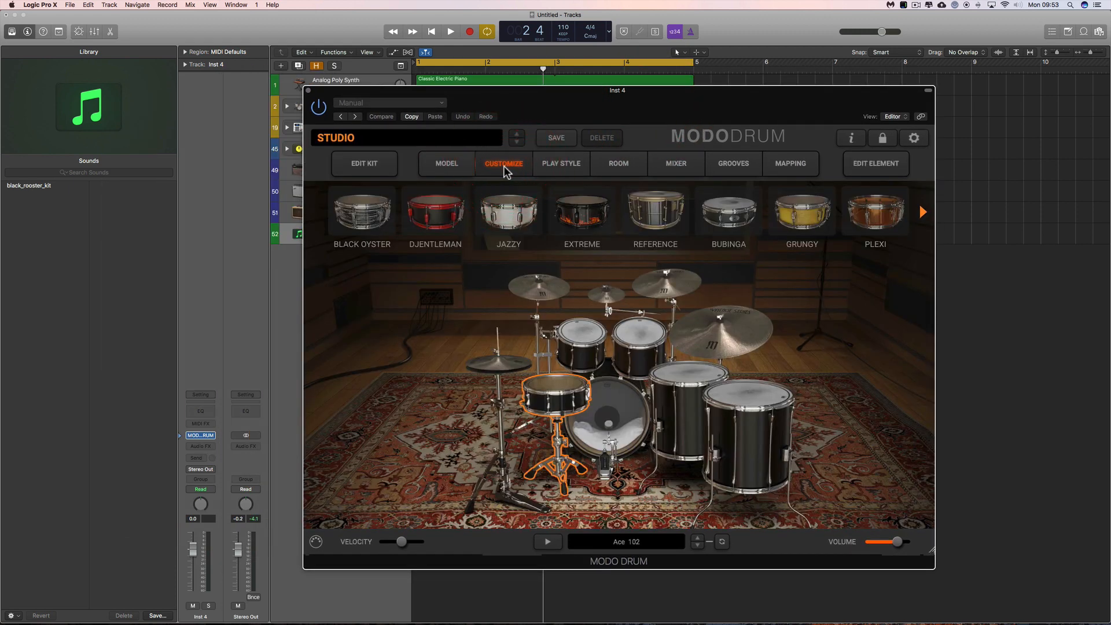
pyautogui.click(380, 165)
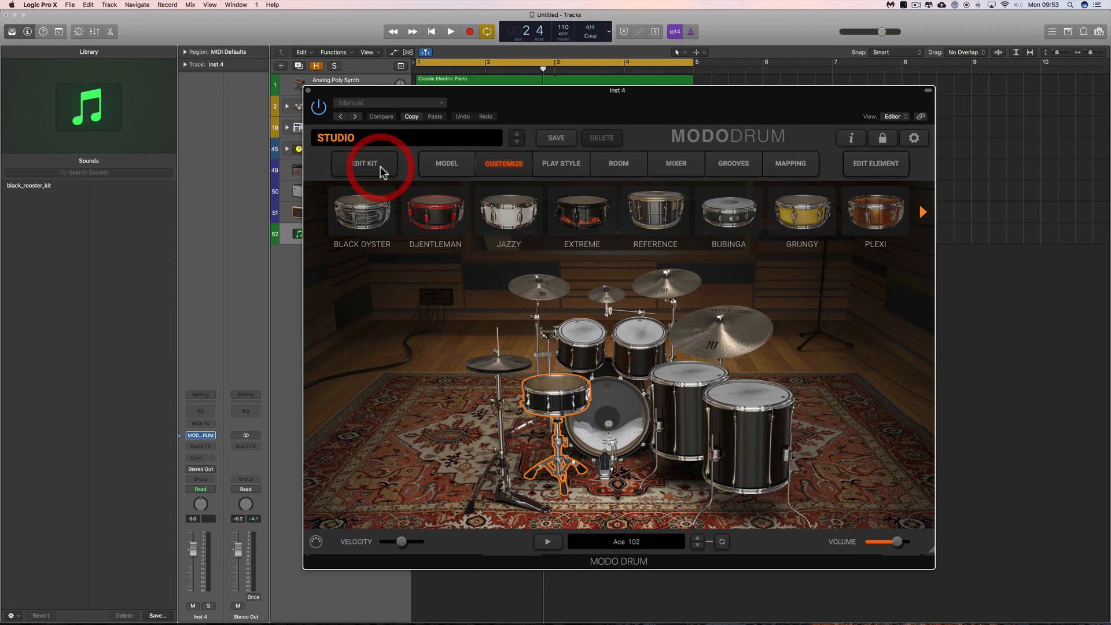
pyautogui.click(528, 352)
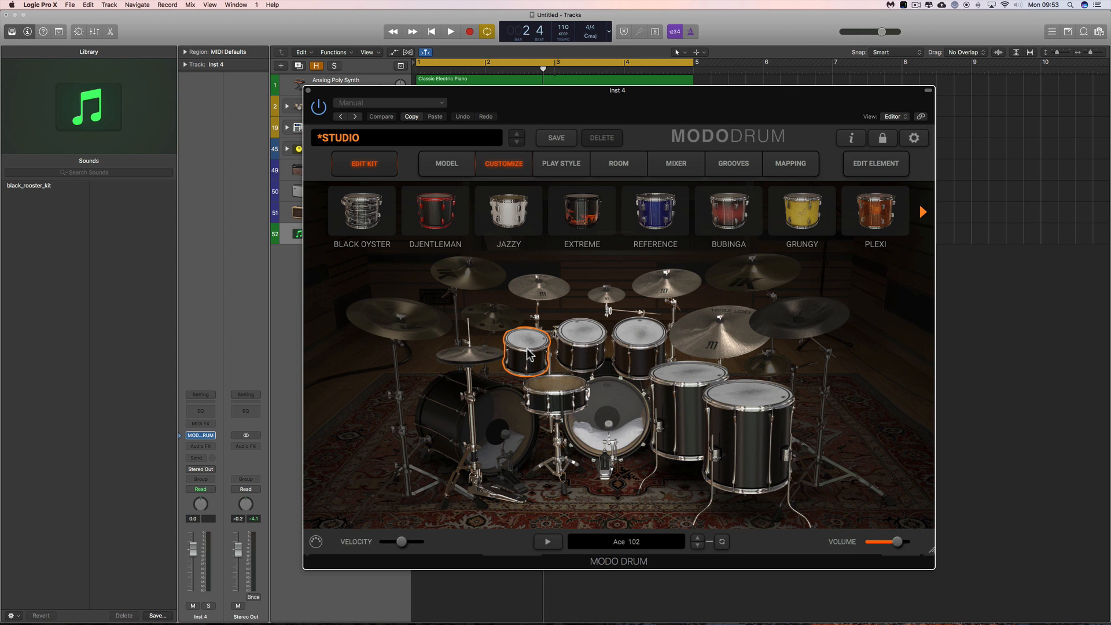
pyautogui.click(394, 168)
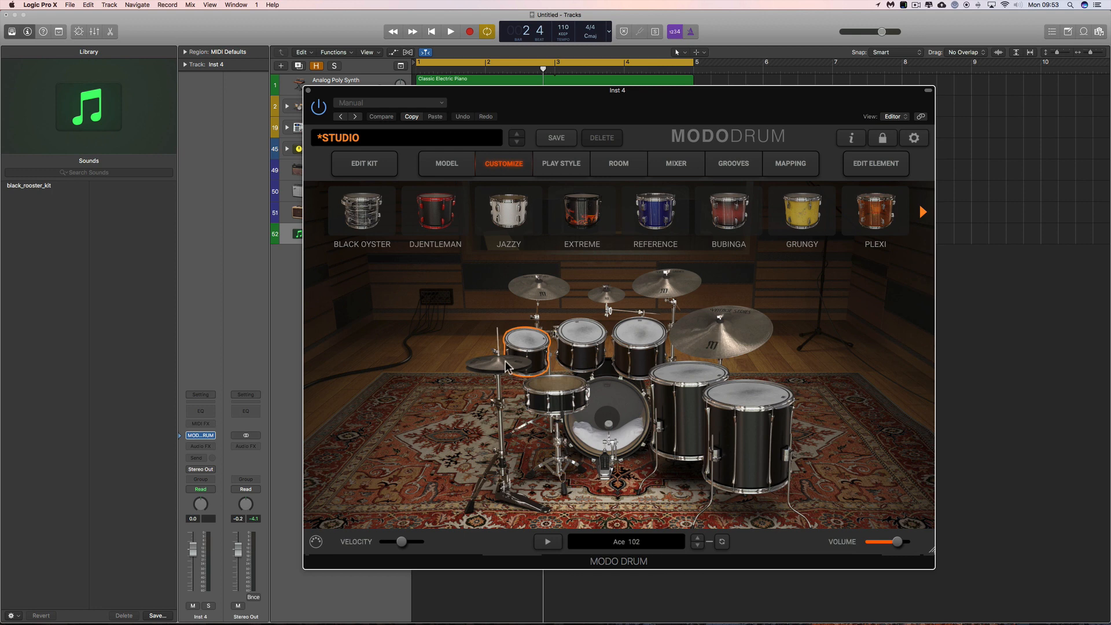
# Add the CRASH 17" IK and CHINA 20" IK cymbals on the hi-hat side of the kit and finish kit editing.
pyautogui.click(384, 172)
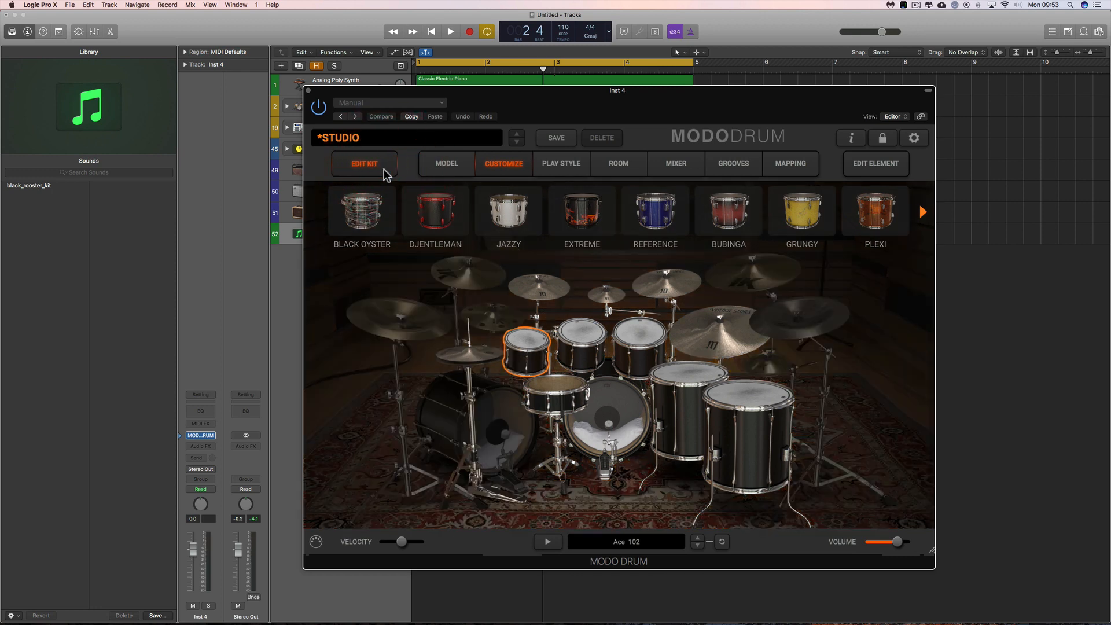
pyautogui.click(485, 278)
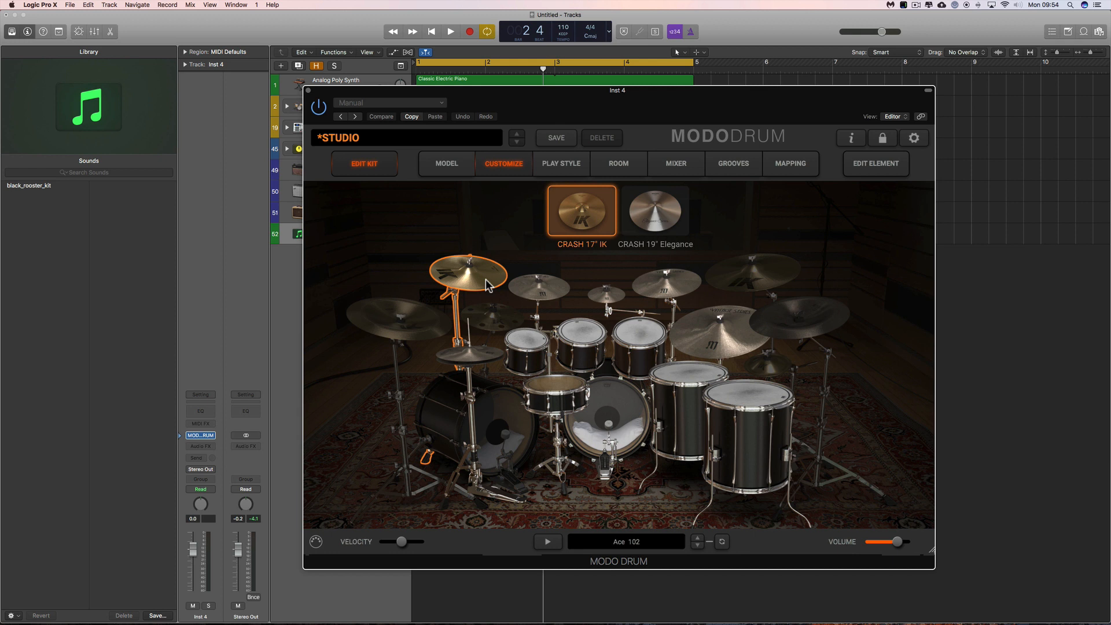
pyautogui.click(428, 328)
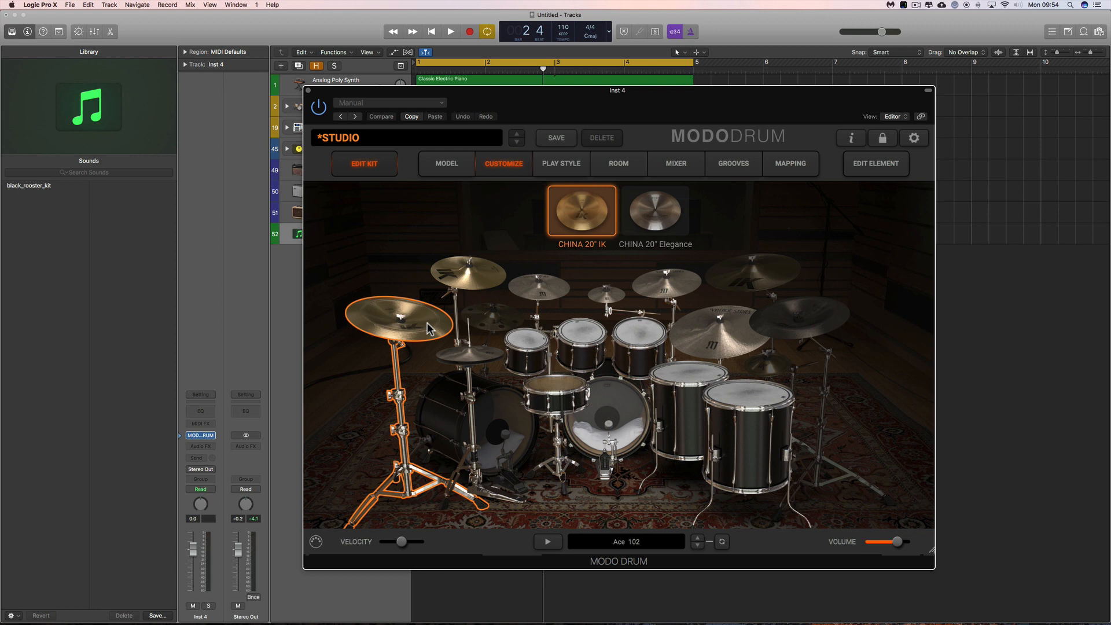
pyautogui.click(501, 167)
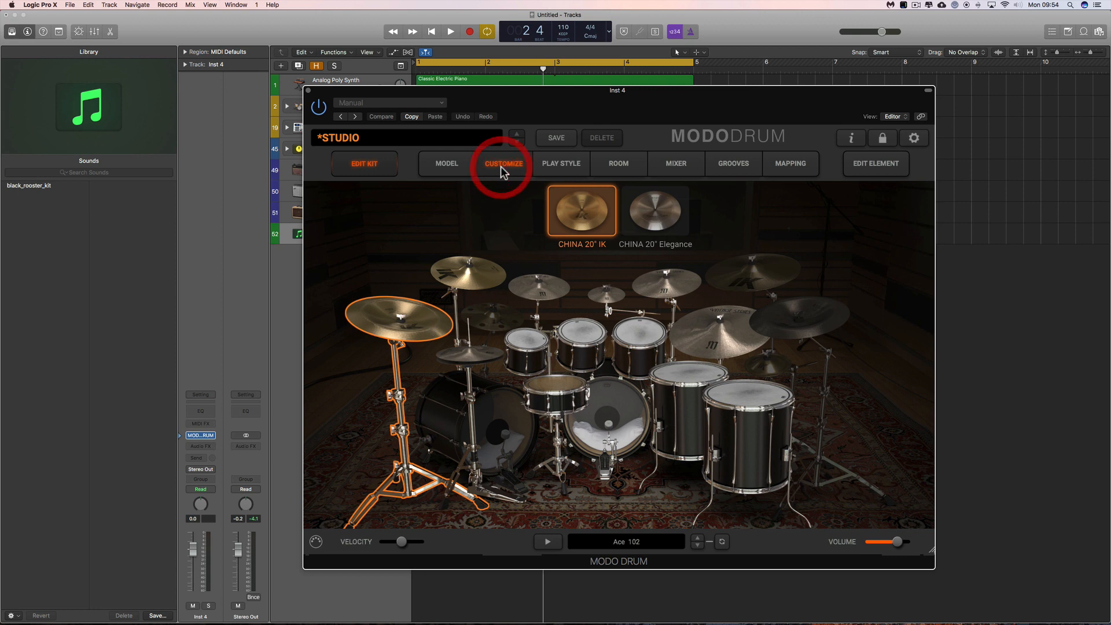
pyautogui.click(381, 170)
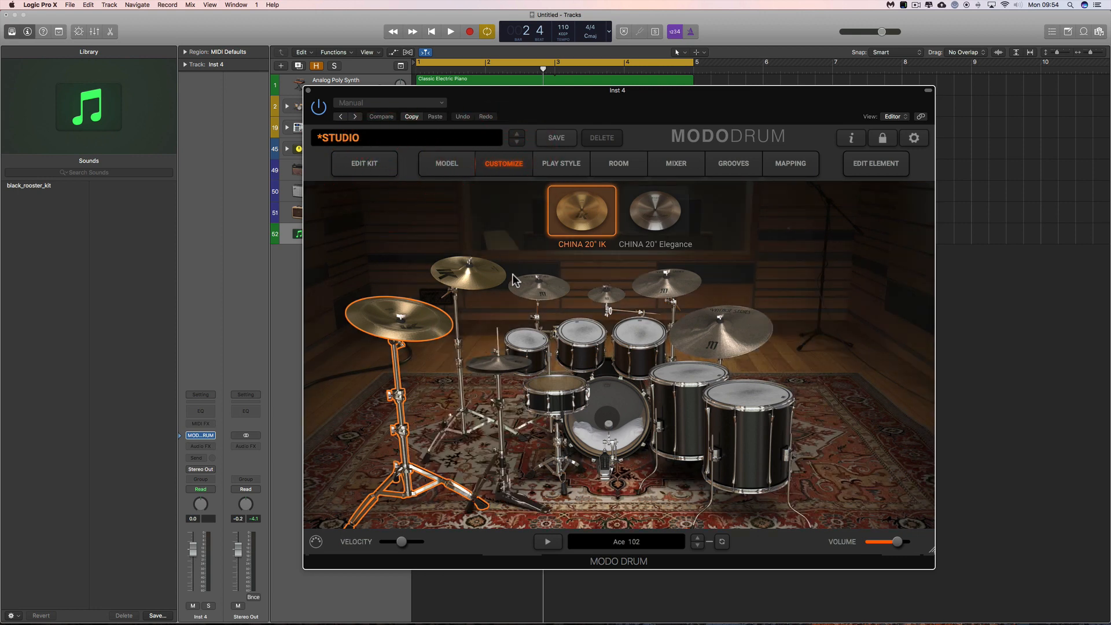
pyautogui.click(862, 305)
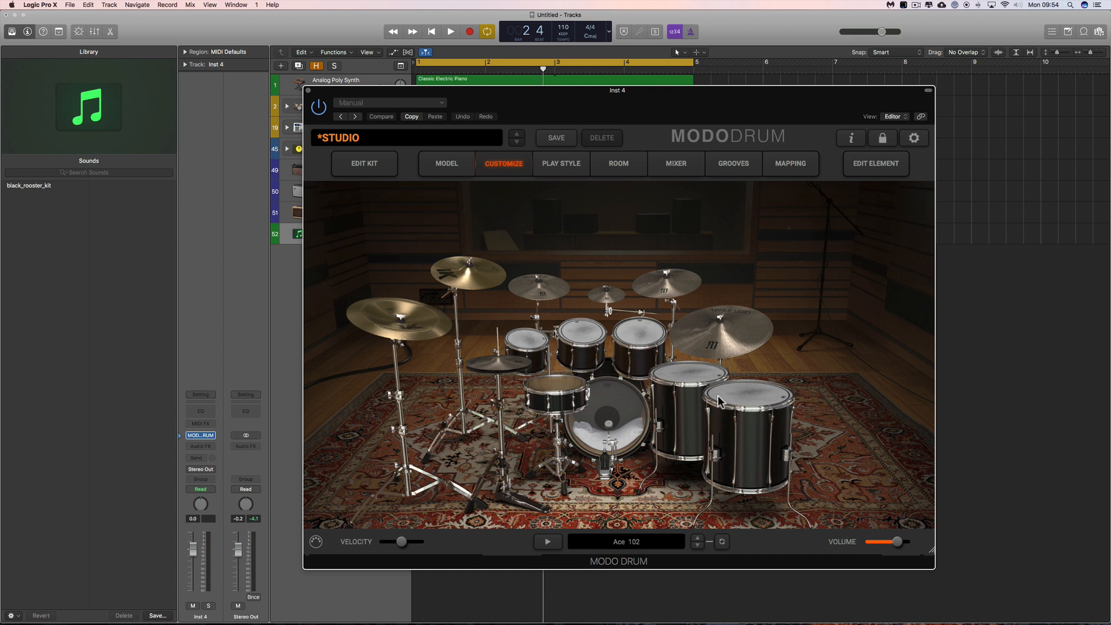
# Open the drum mixer and examine its OH and ROOM channels before returning to the kit piece channels.
pyautogui.click(685, 169)
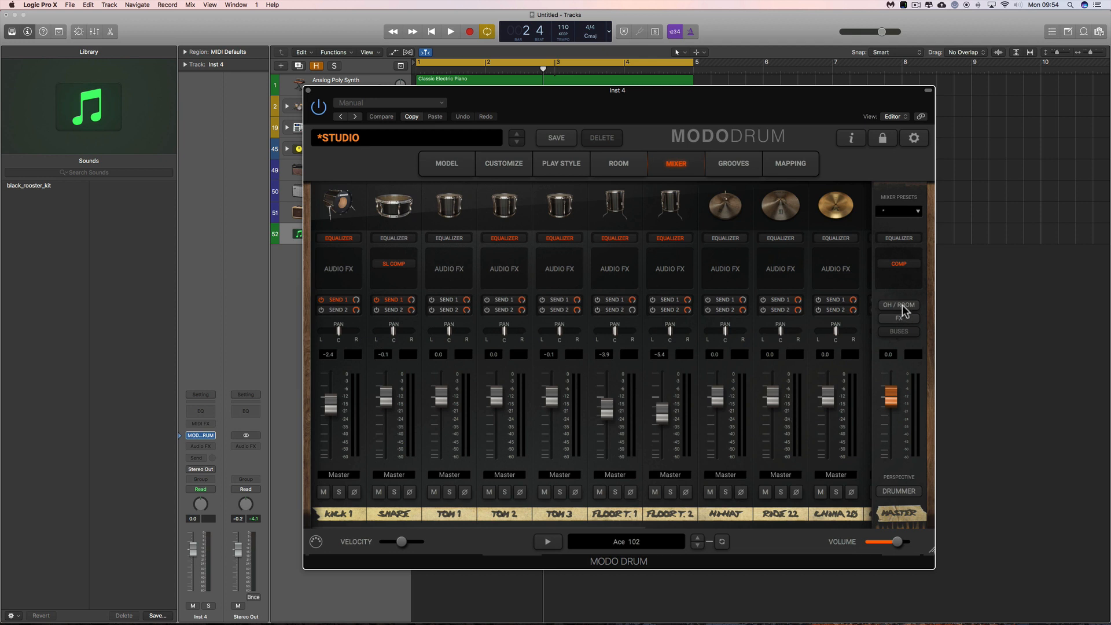
pyautogui.click(901, 304)
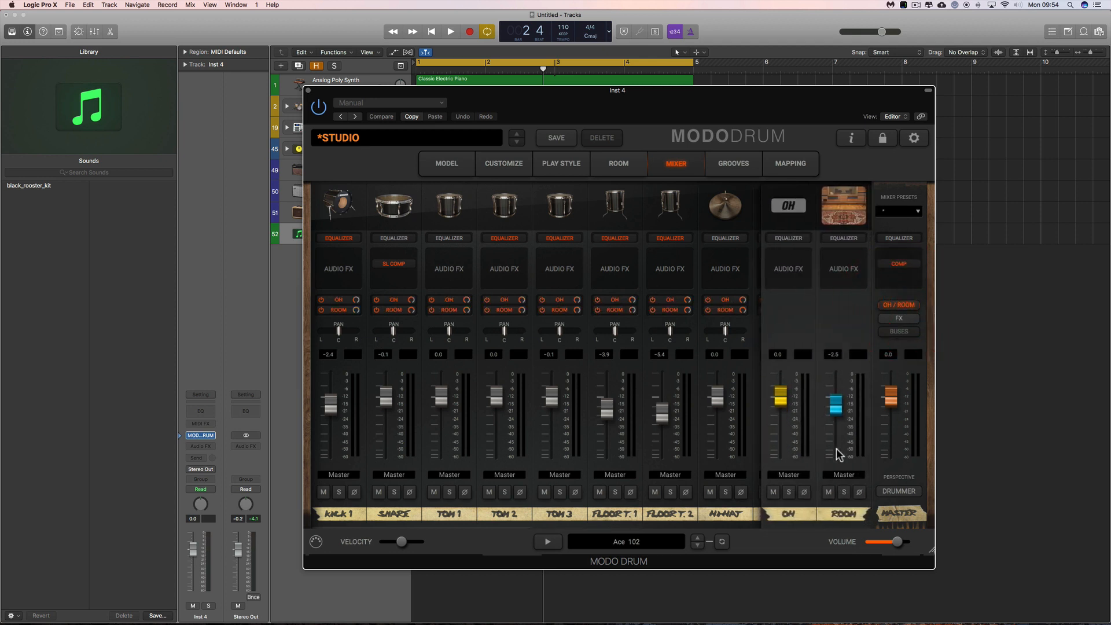
pyautogui.click(901, 305)
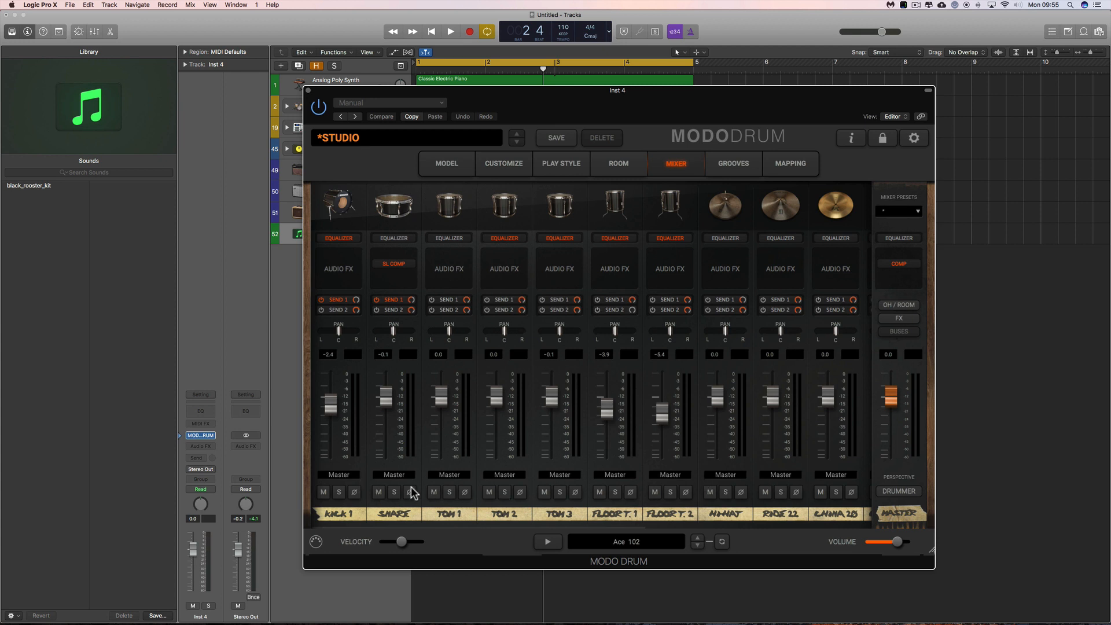
# Route the Kick 1 channel to output DAW 3-4 and the Snare channel to DAW 5-6.
pyautogui.click(345, 476)
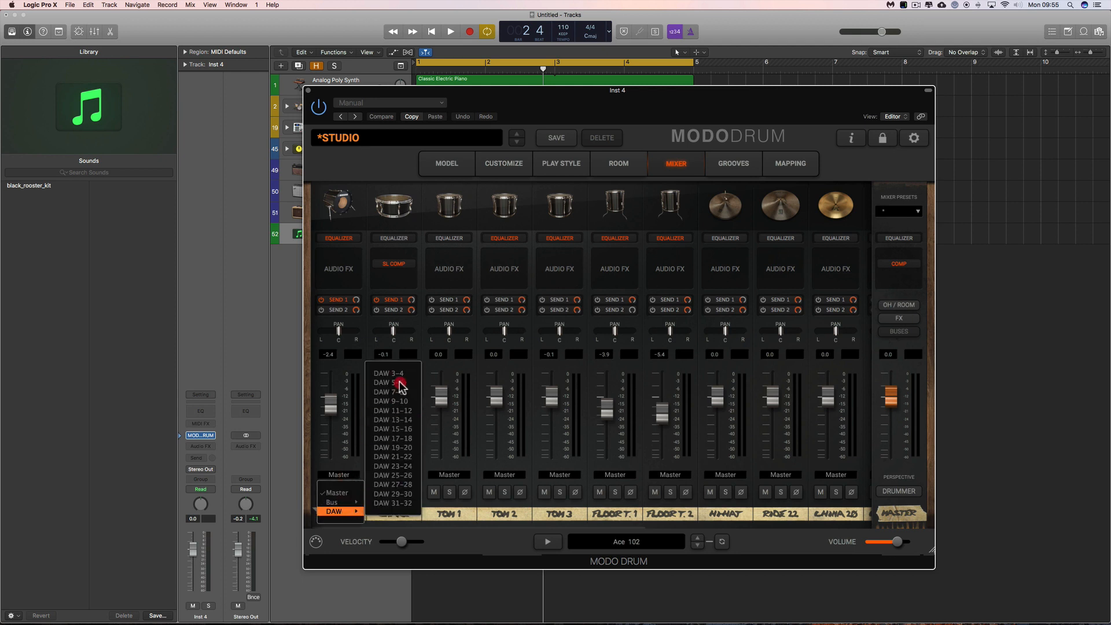
pyautogui.click(401, 379)
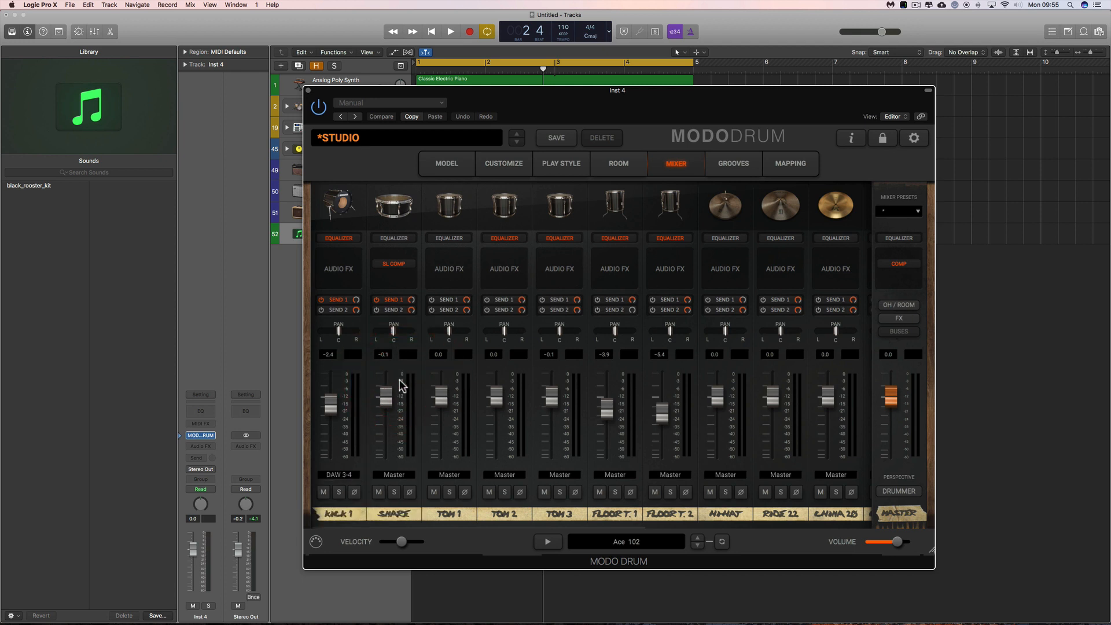
pyautogui.click(394, 475)
pyautogui.moveTo(405, 511)
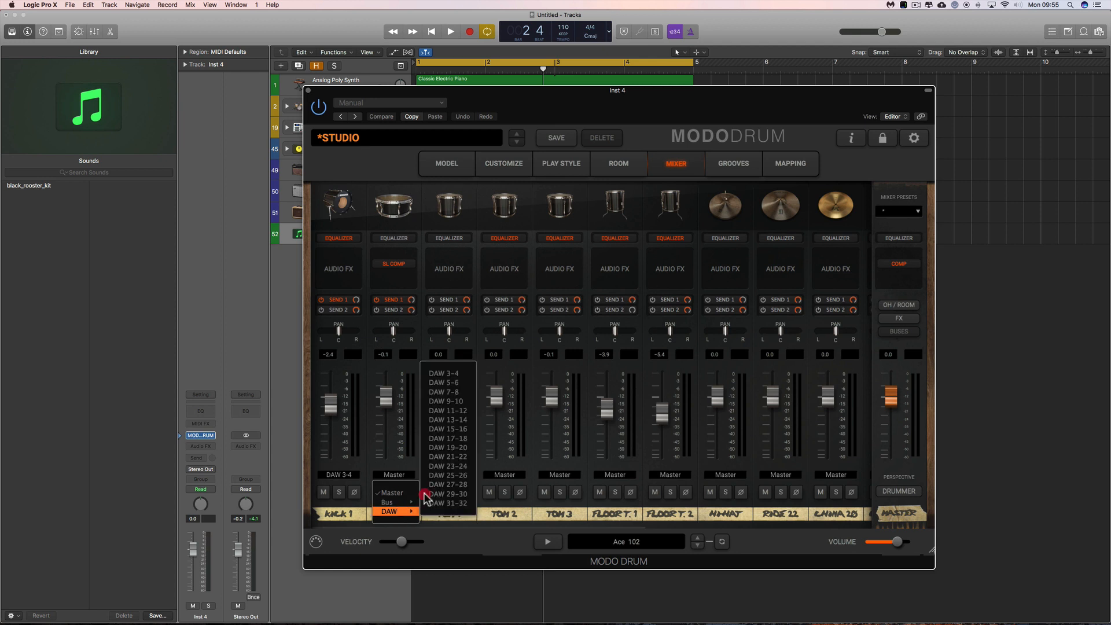
pyautogui.click(463, 383)
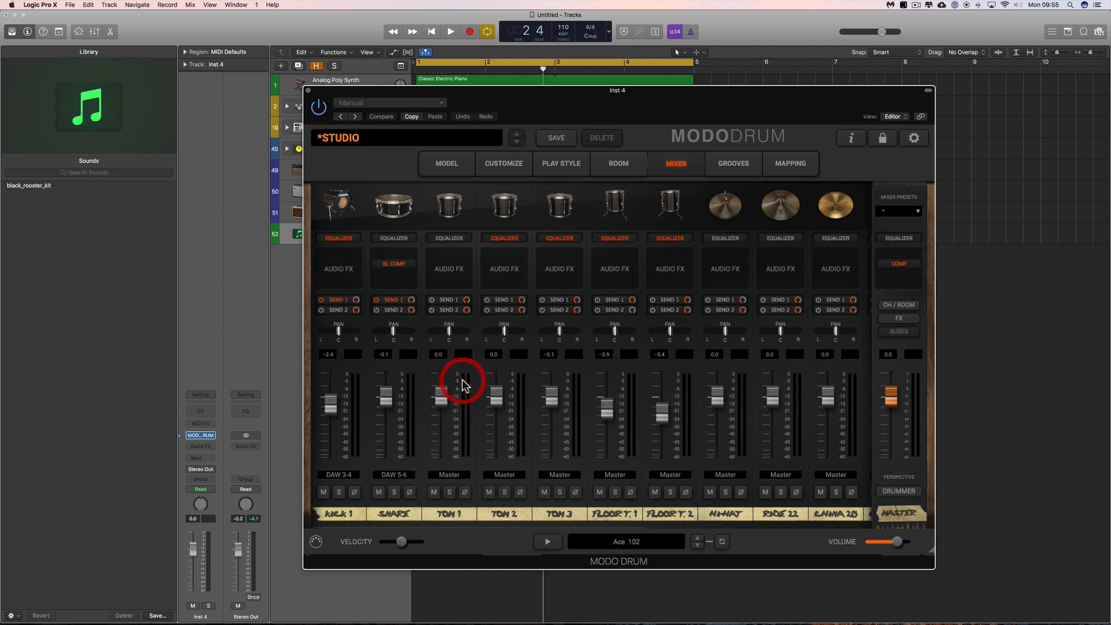
# Route the Hi-Hat channel to output DAW 7-8 and the Tom 1 channel to DAW 9-10.
pyautogui.click(725, 474)
pyautogui.moveTo(728, 511)
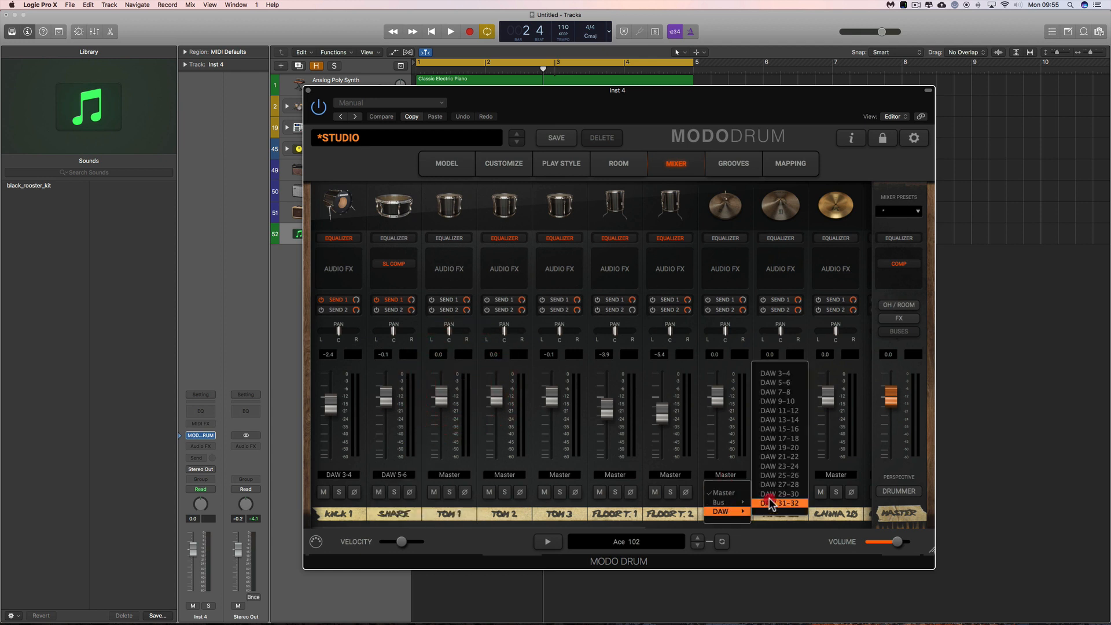
pyautogui.click(778, 392)
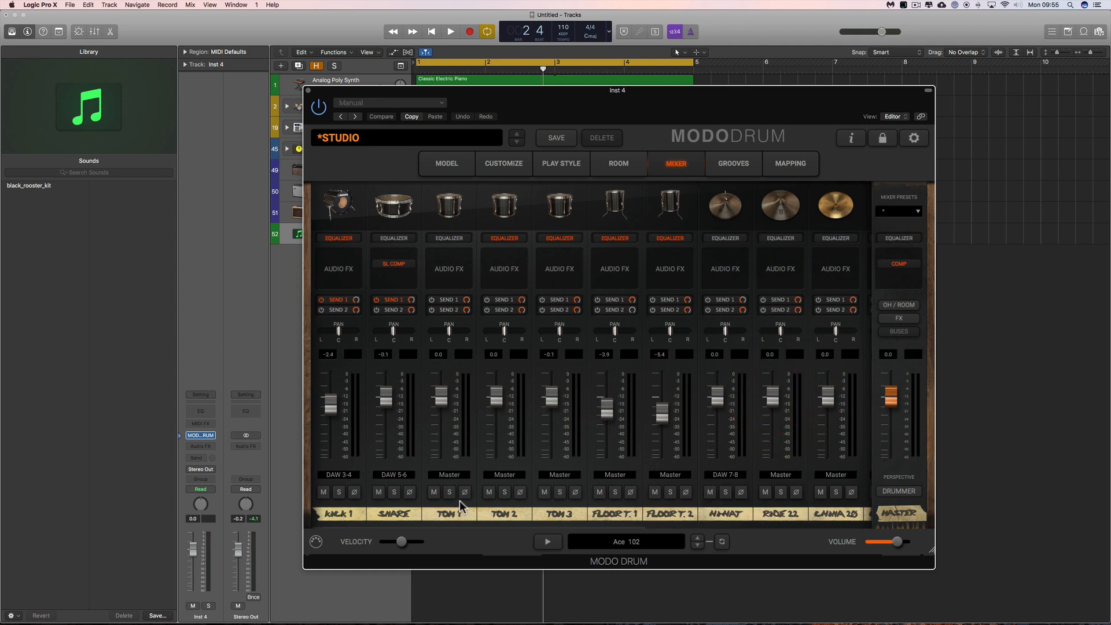
pyautogui.click(449, 475)
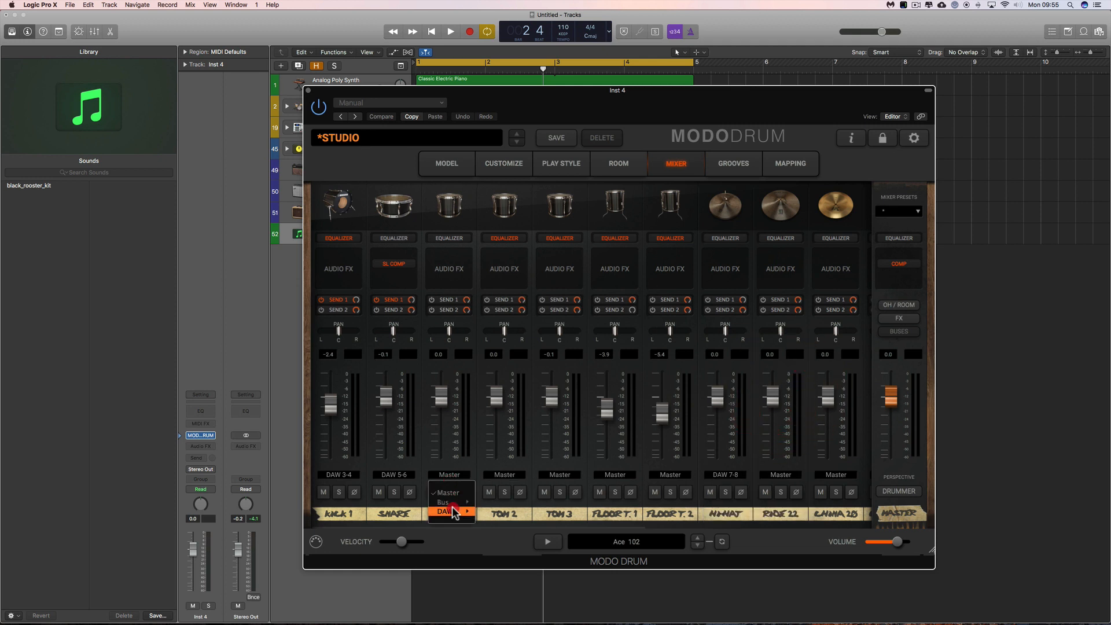
pyautogui.moveTo(446, 511)
pyautogui.click(513, 402)
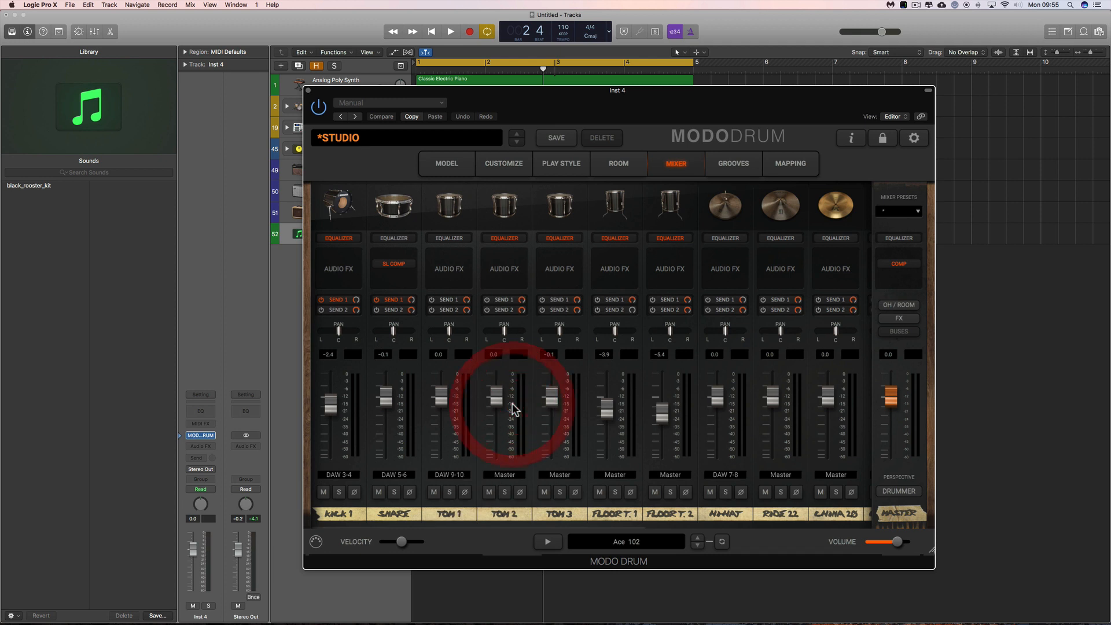
# Route the Tom 2 channel to output DAW 11-12 and the Tom 3 channel to DAW 13-14.
pyautogui.click(505, 475)
pyautogui.moveTo(508, 511)
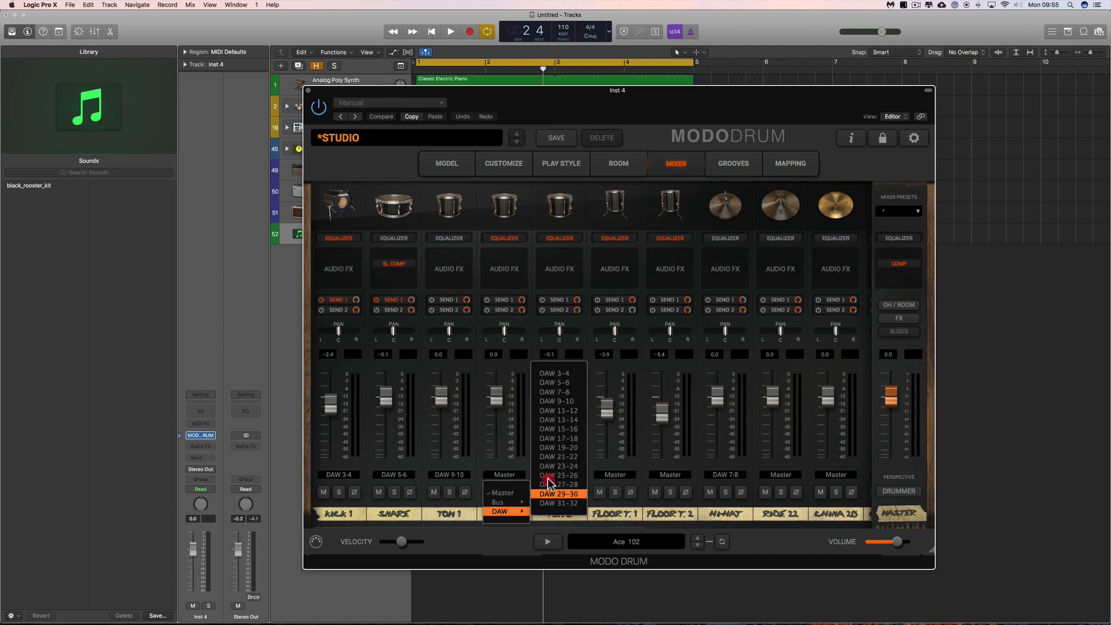
pyautogui.click(564, 410)
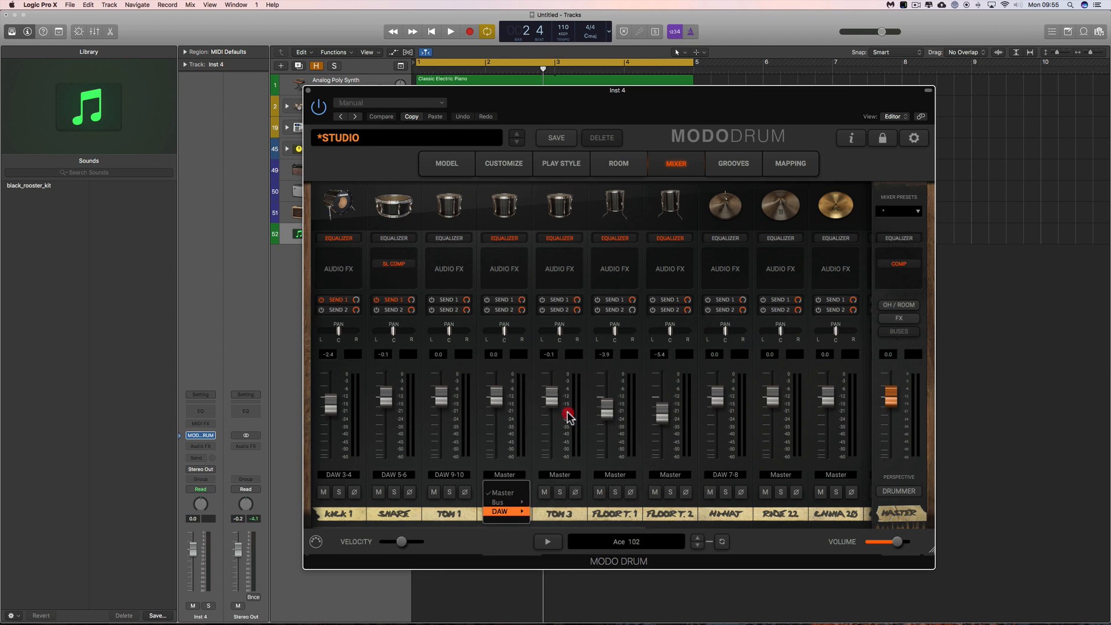
pyautogui.click(560, 475)
pyautogui.moveTo(561, 511)
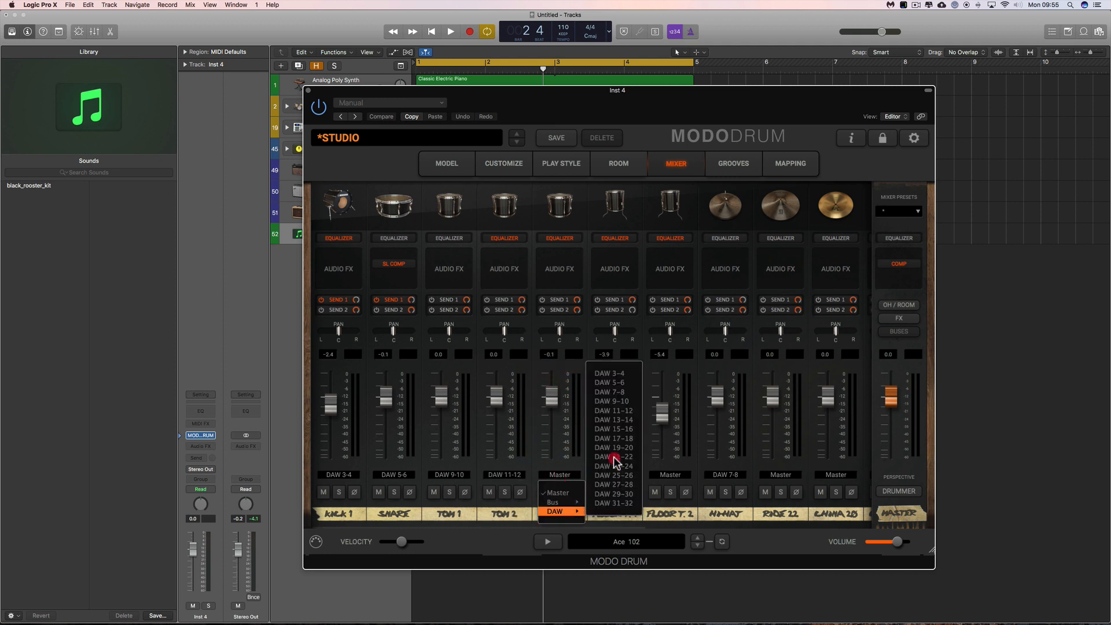
pyautogui.click(619, 421)
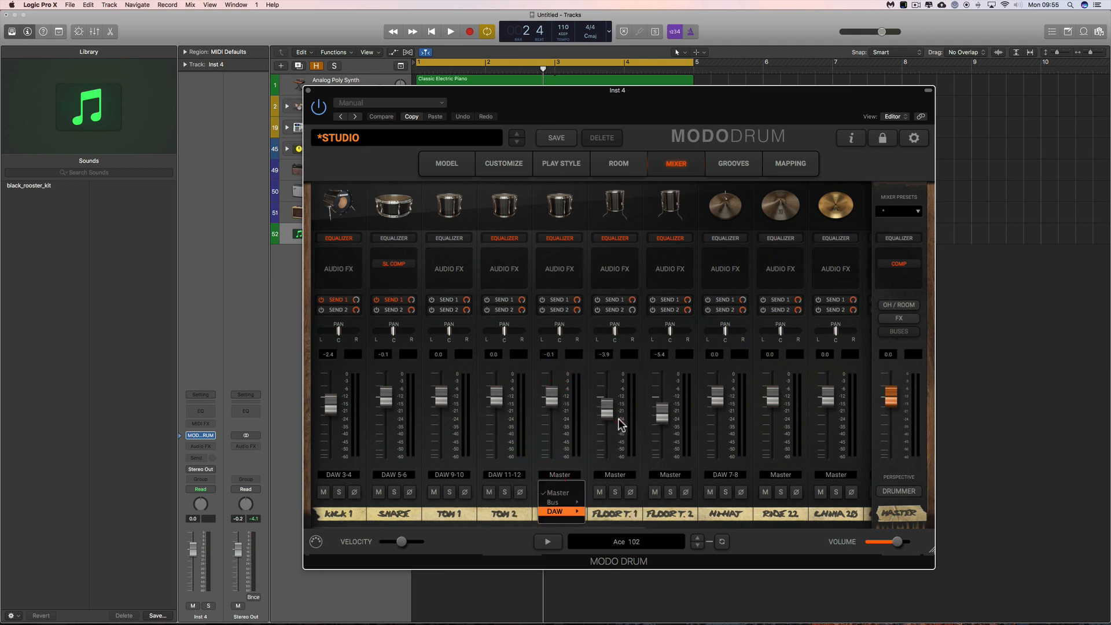
# Route the Floor T. 1 channel to output DAW 15-16.
pyautogui.click(613, 476)
pyautogui.moveTo(629, 510)
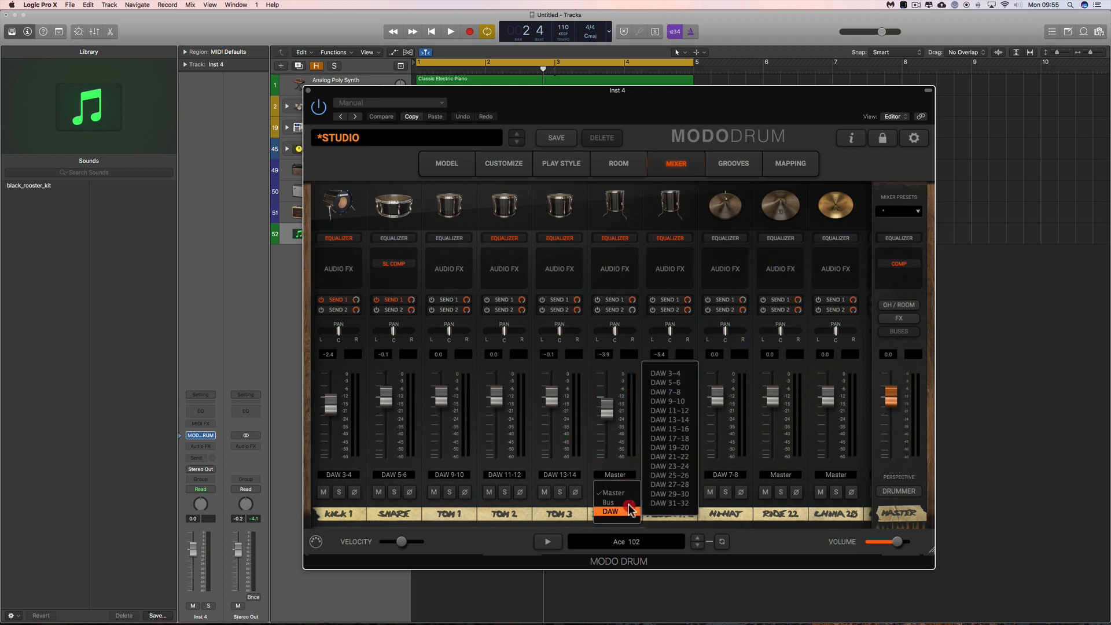
pyautogui.click(670, 428)
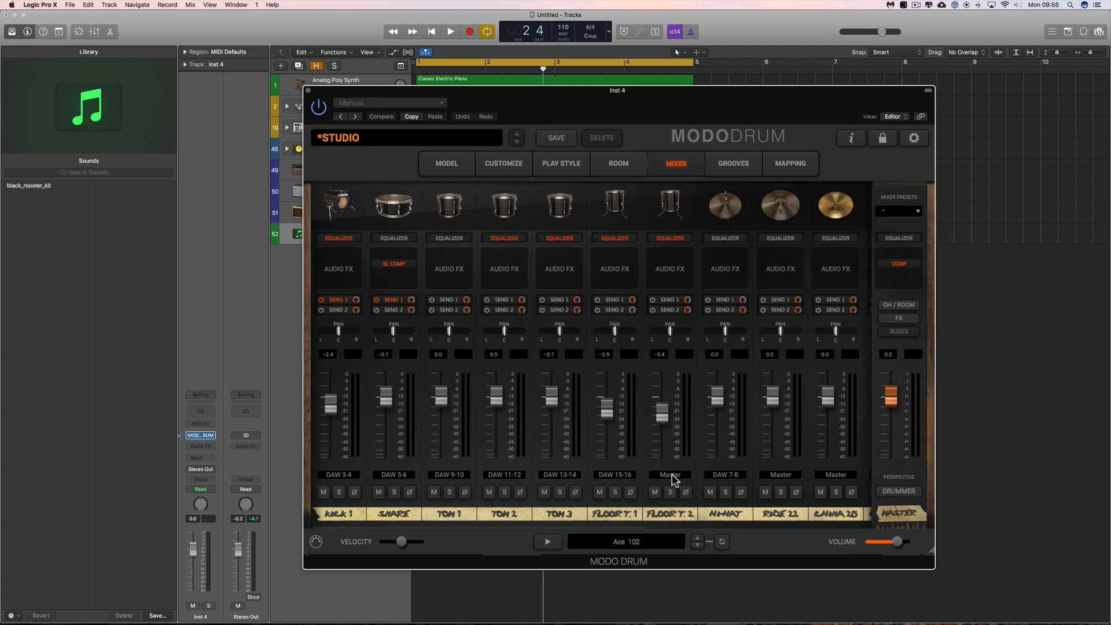
# Route the Floor T. 2 channel to output DAW 17-18.
pyautogui.click(671, 474)
pyautogui.moveTo(674, 511)
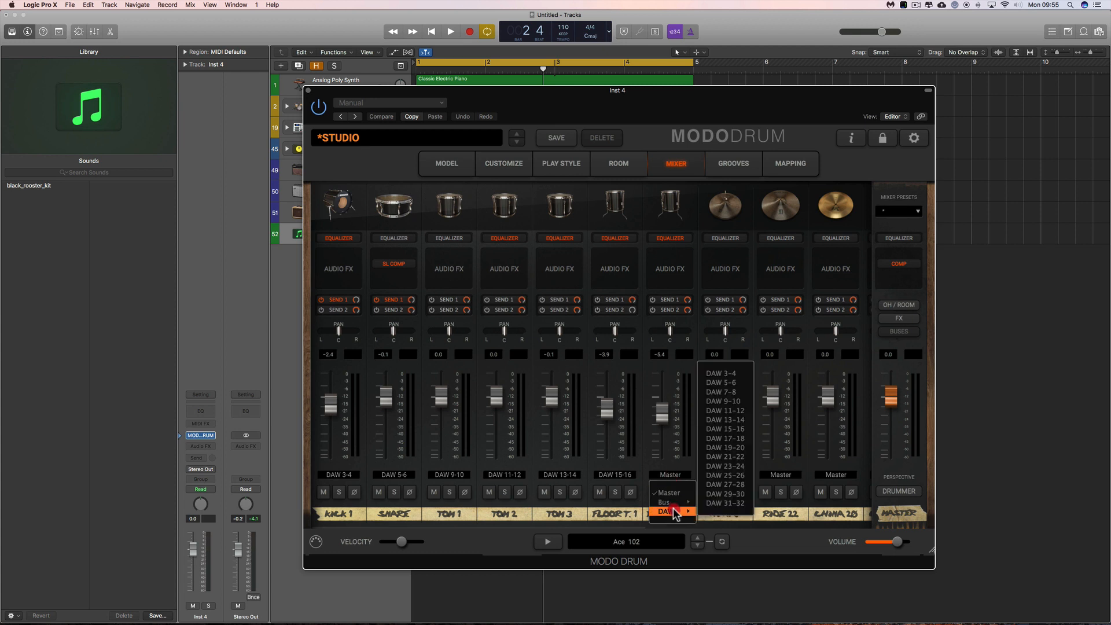
pyautogui.click(733, 440)
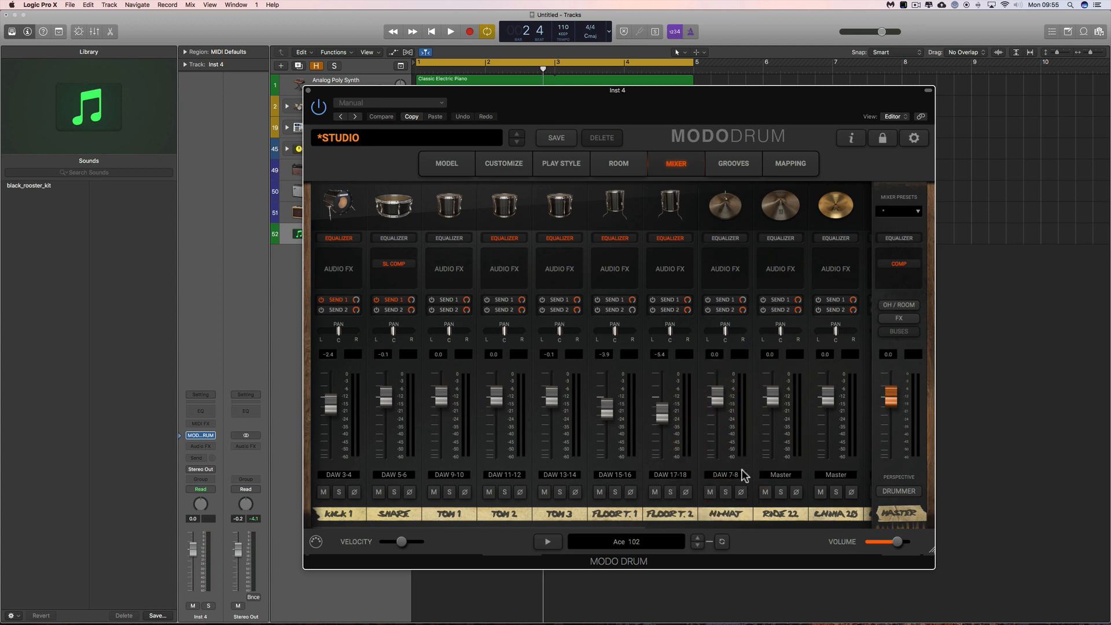
# Show the overhead and room channels in the mixer and route the Room channel to output DAW 19-20.
pyautogui.hscroll(4, 774, 480)
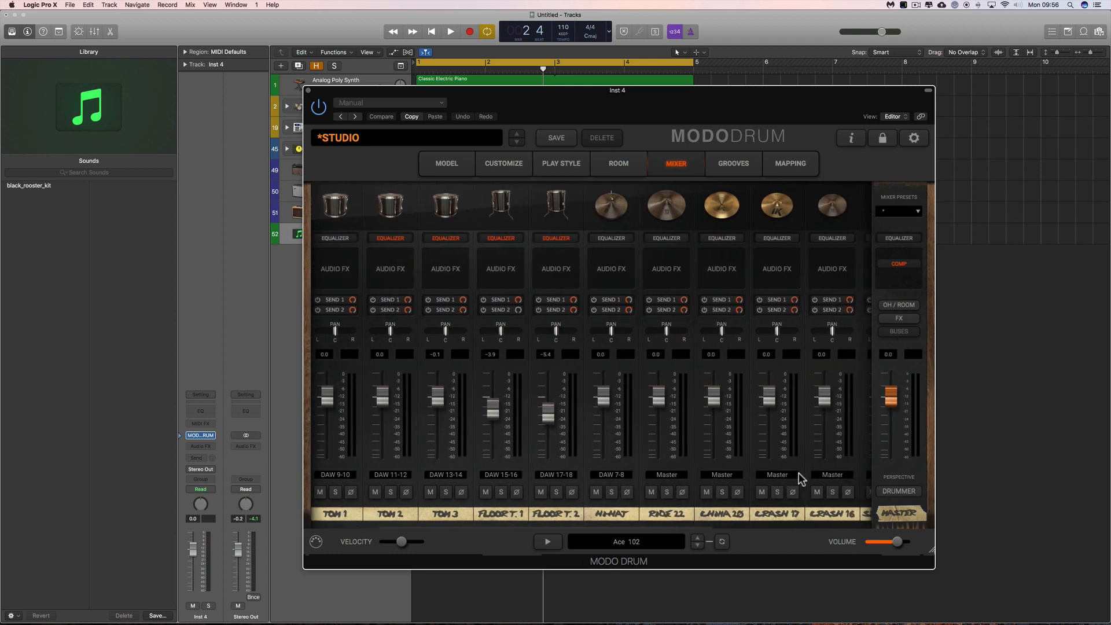
pyautogui.hscroll(2, 818, 481)
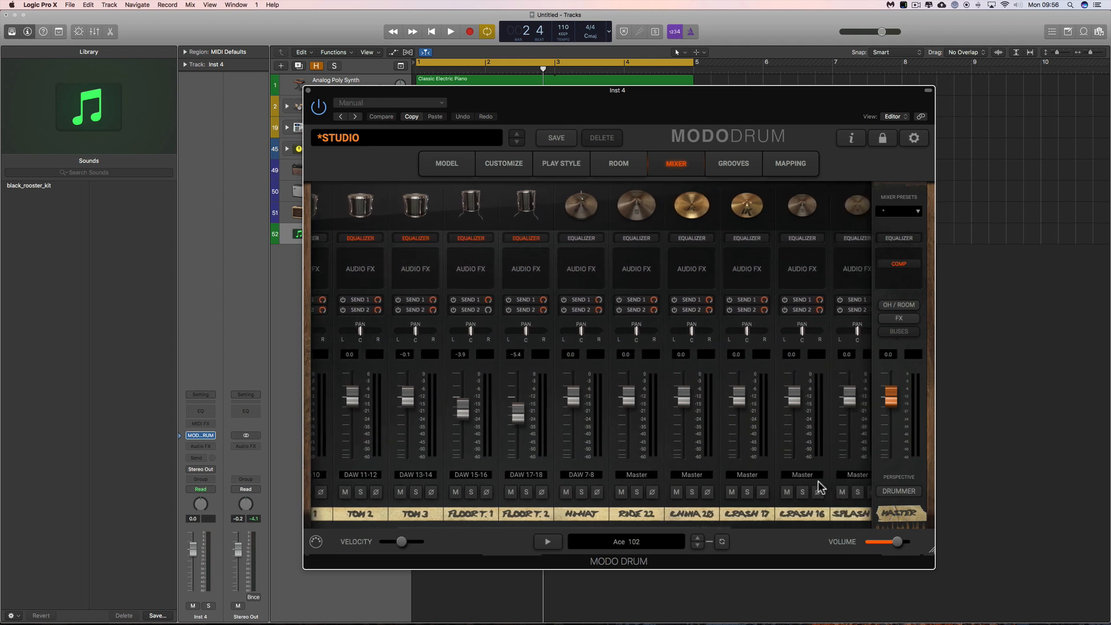
pyautogui.hscroll(3, 817, 481)
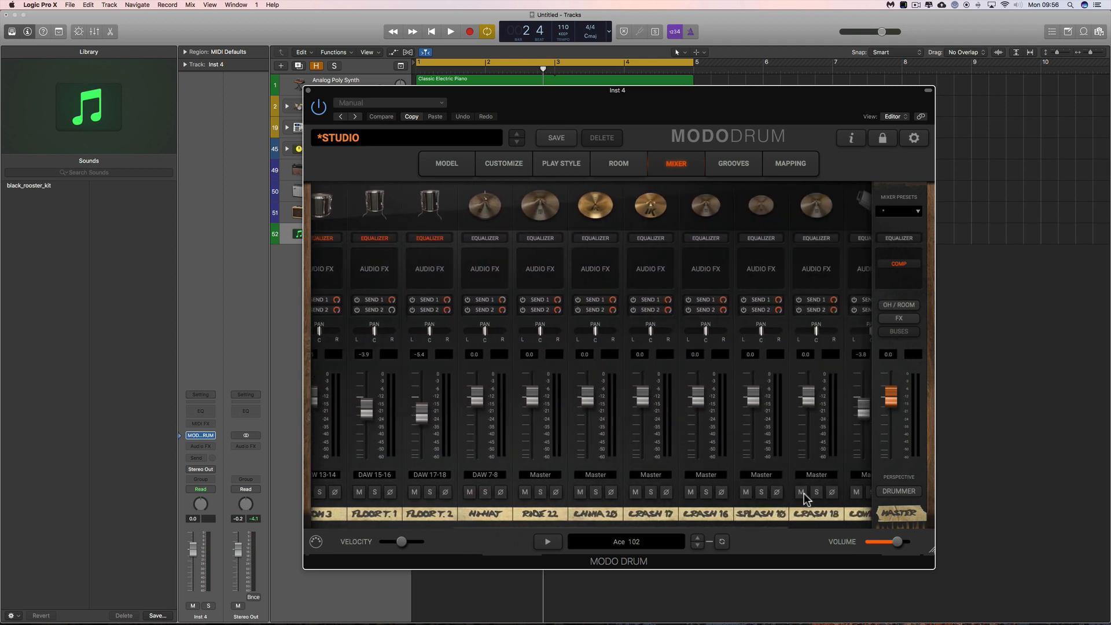
pyautogui.hscroll(5, 793, 491)
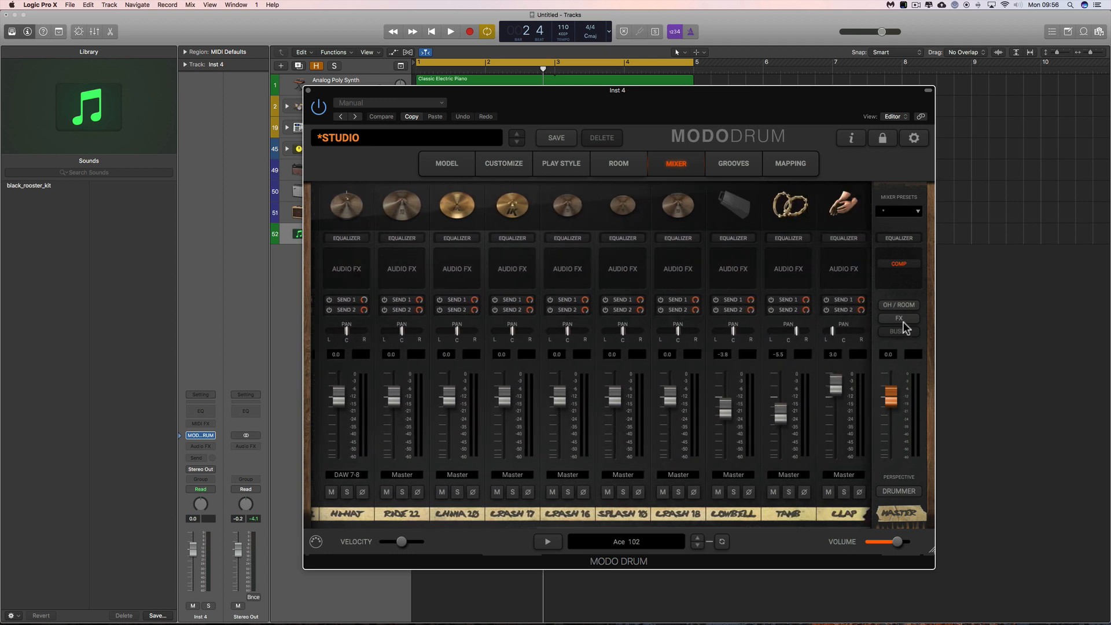
pyautogui.click(905, 306)
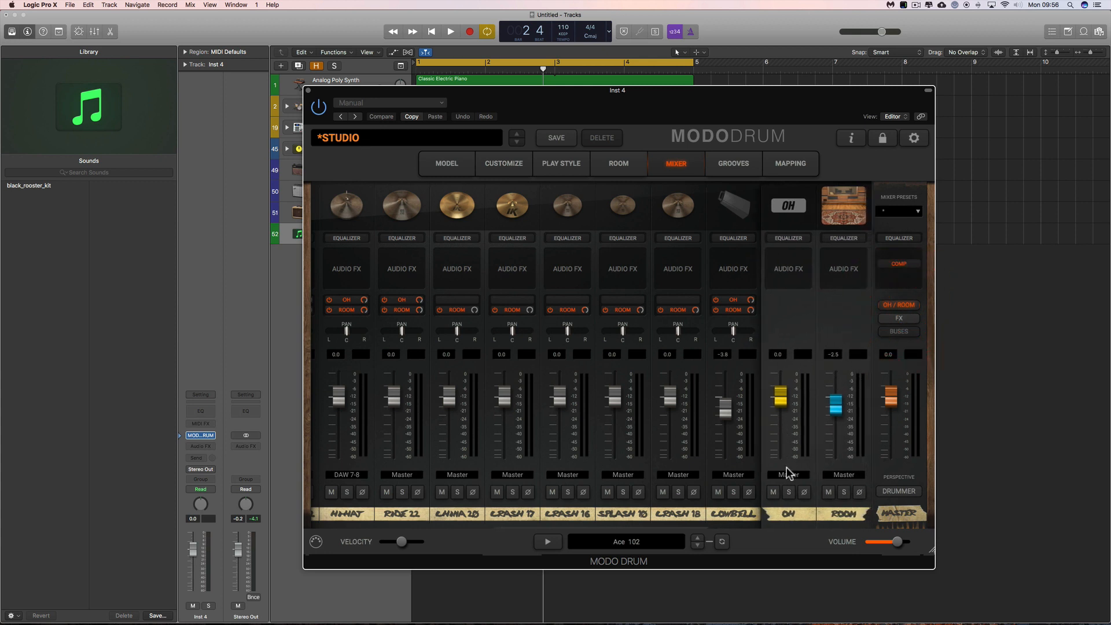
pyautogui.click(844, 475)
pyautogui.moveTo(847, 502)
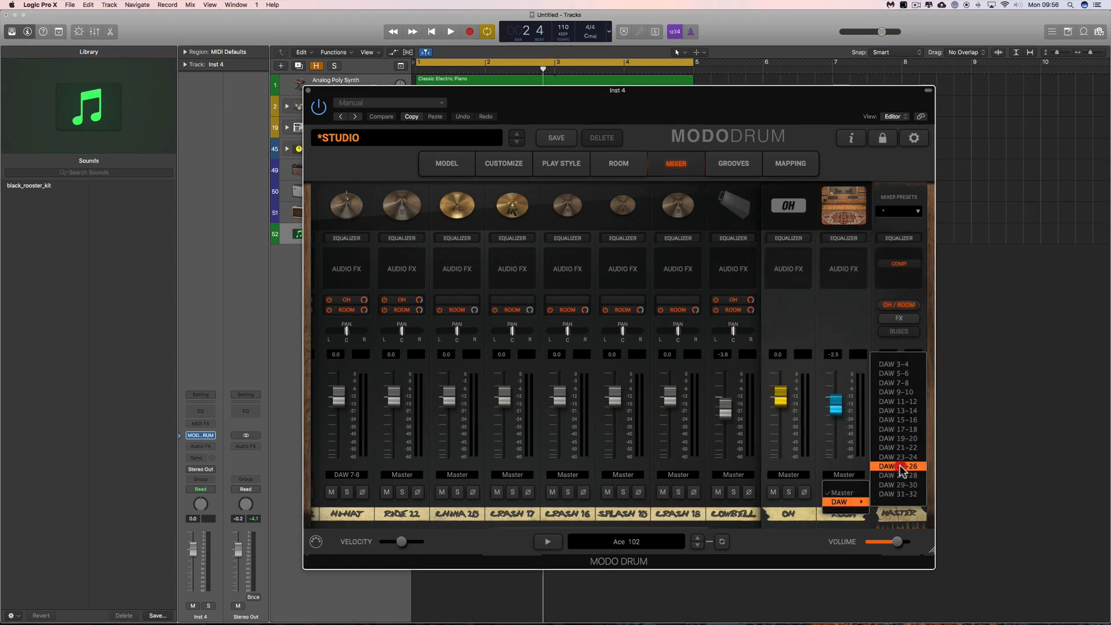
pyautogui.click(904, 439)
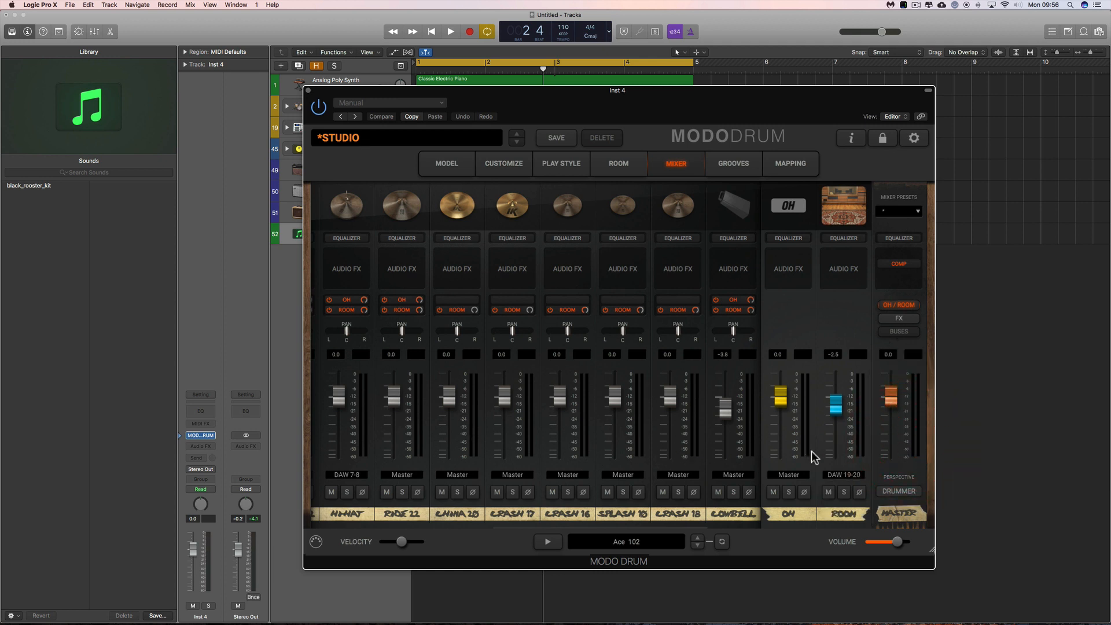
# Examine the master channel's compressor insert, the overhead and room channels, and the output assignments across the kit channels.
pyautogui.hscroll(-1, 603, 434)
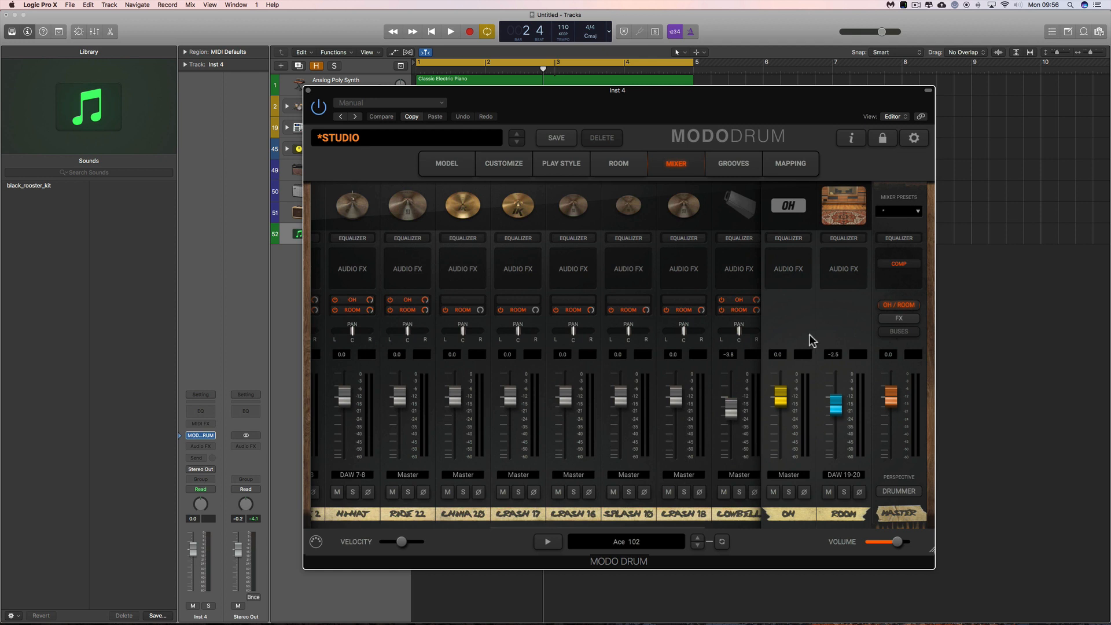
pyautogui.click(900, 264)
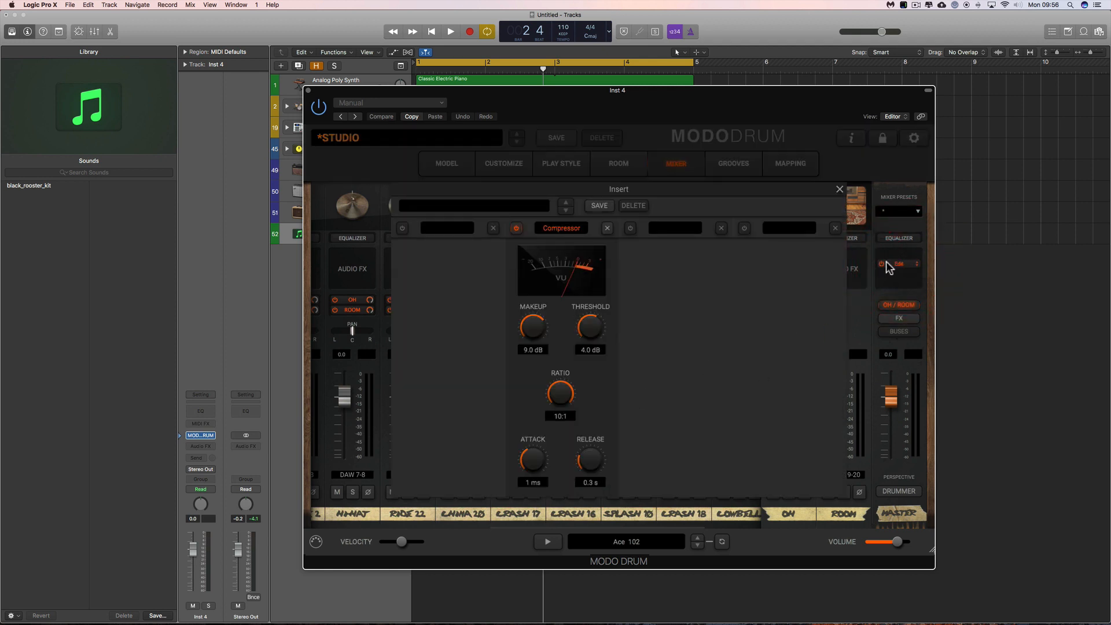
pyautogui.click(898, 305)
pyautogui.click(840, 189)
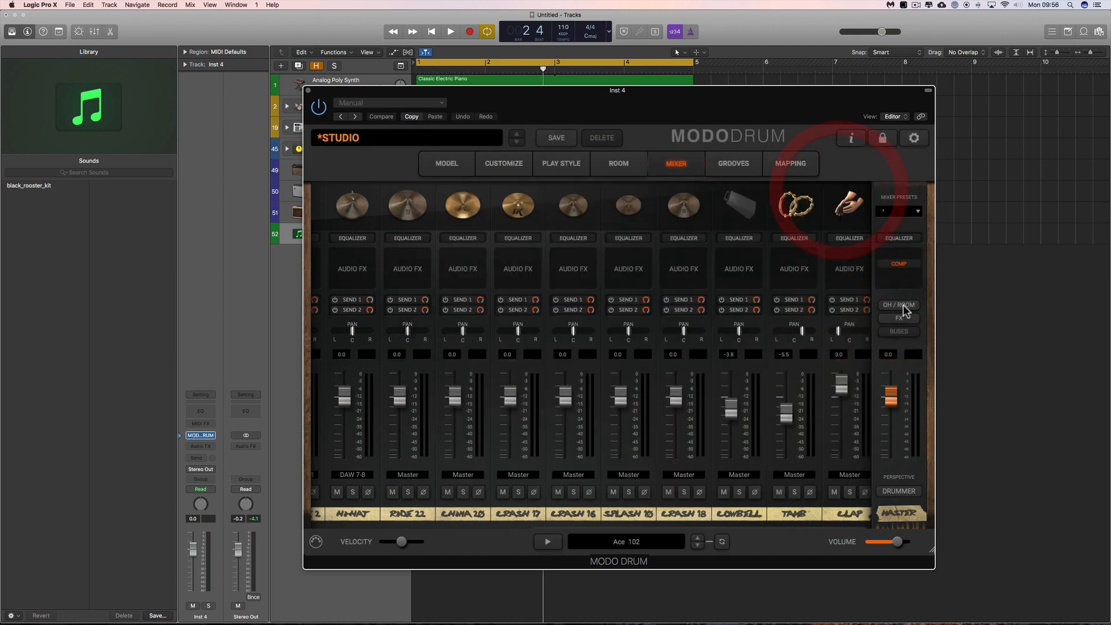
pyautogui.click(900, 305)
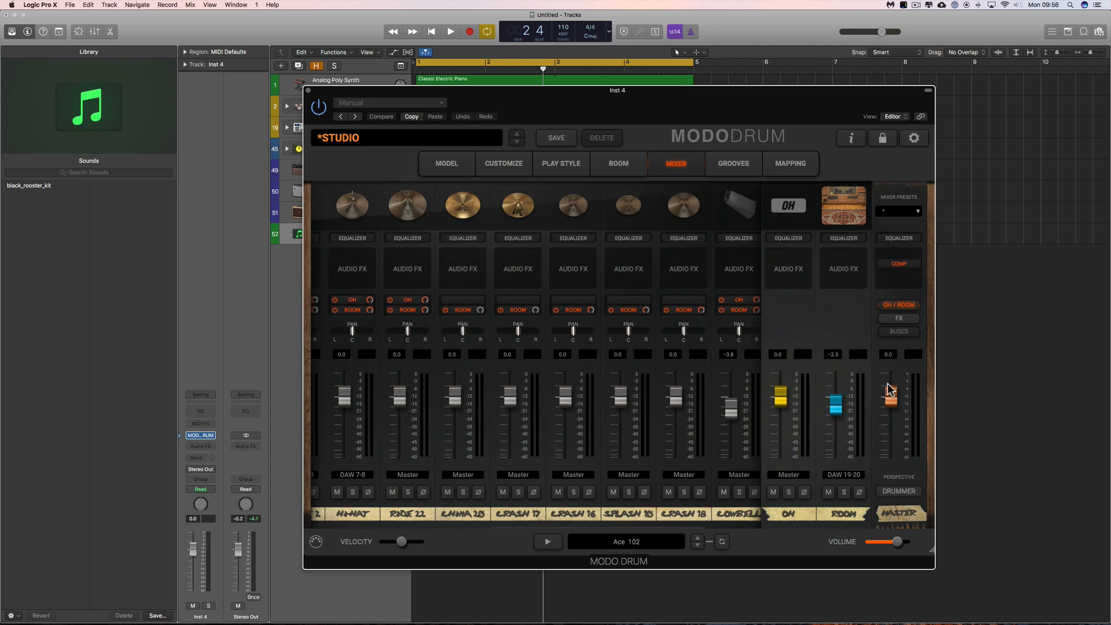
pyautogui.click(901, 305)
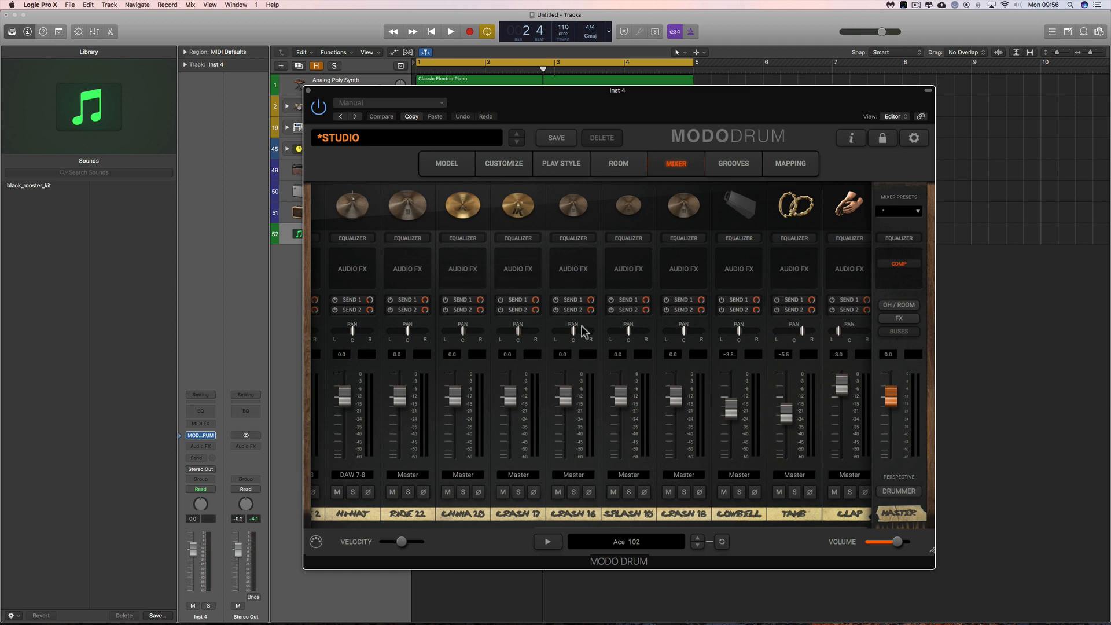
pyautogui.hscroll(-3, 495, 332)
pyautogui.hscroll(-5, 495, 342)
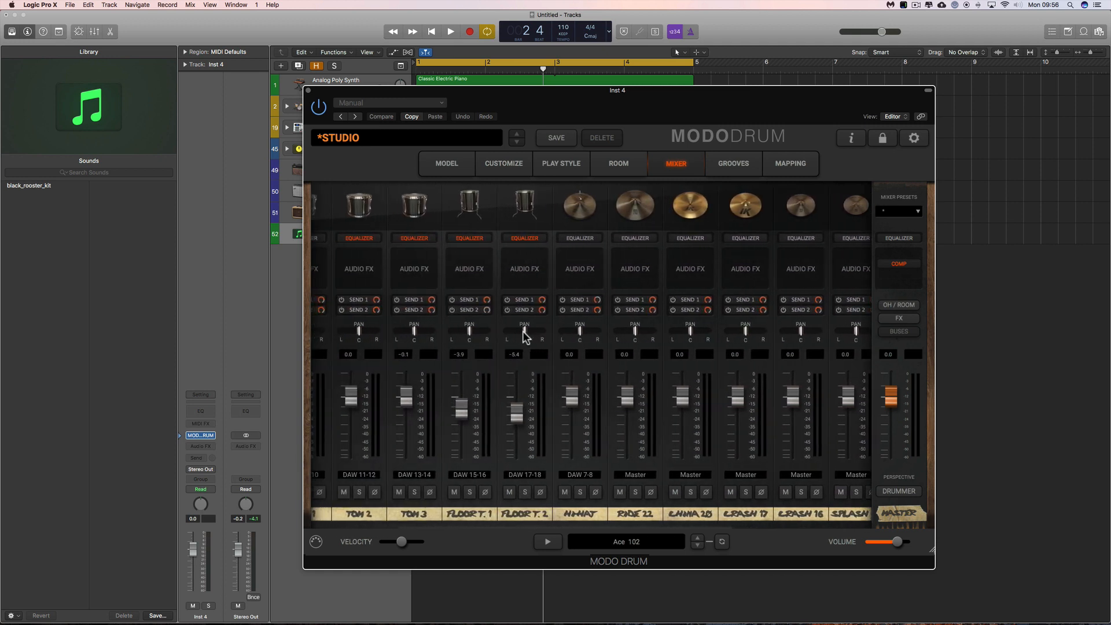
pyautogui.hscroll(-1, 525, 337)
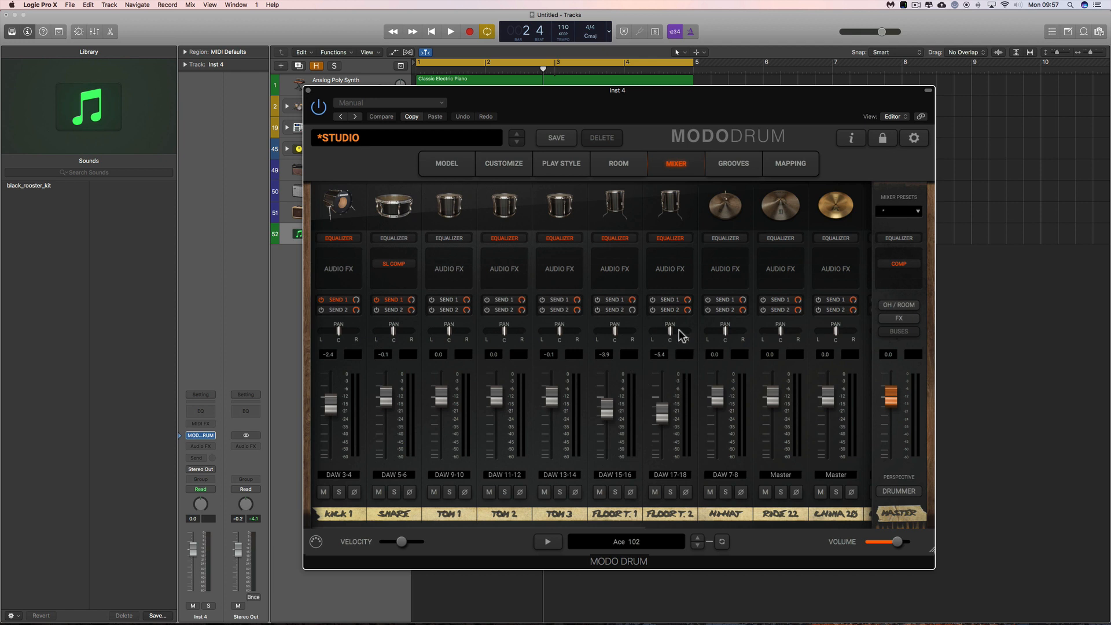
pyautogui.hscroll(1, 534, 253)
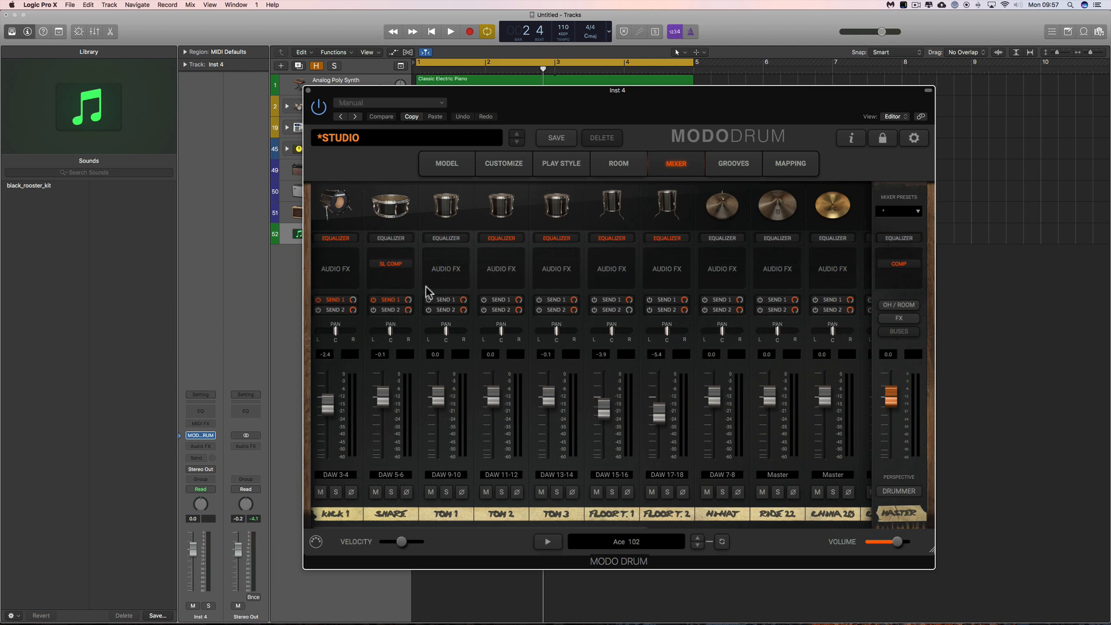
# Browse the Natural kit presets without loading one and close the drum plug-in window.
pyautogui.click(391, 140)
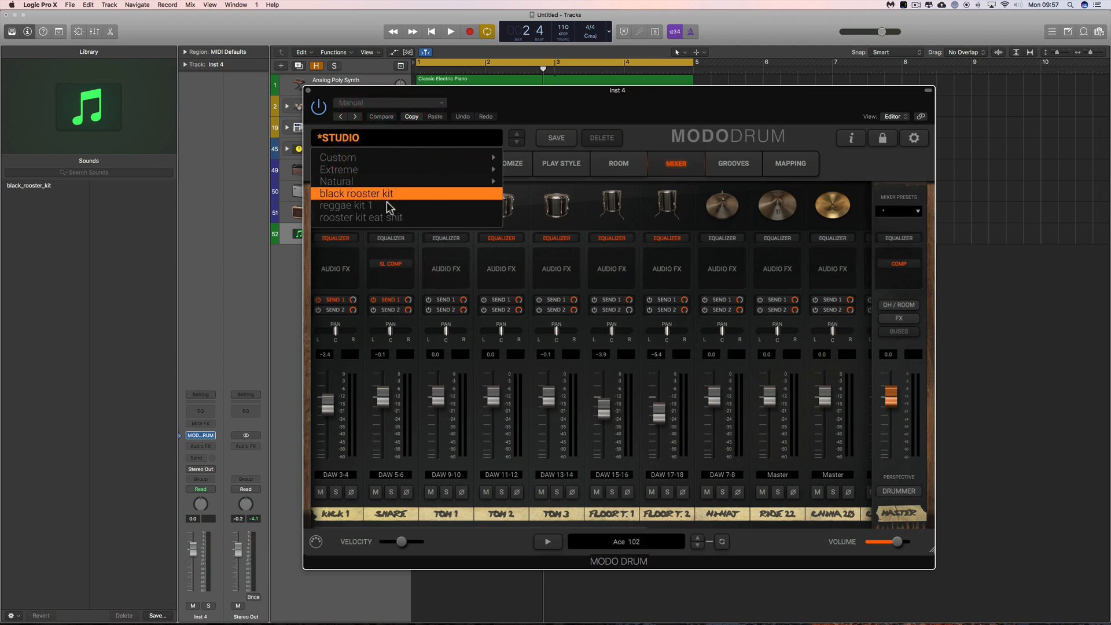
pyautogui.moveTo(489, 181)
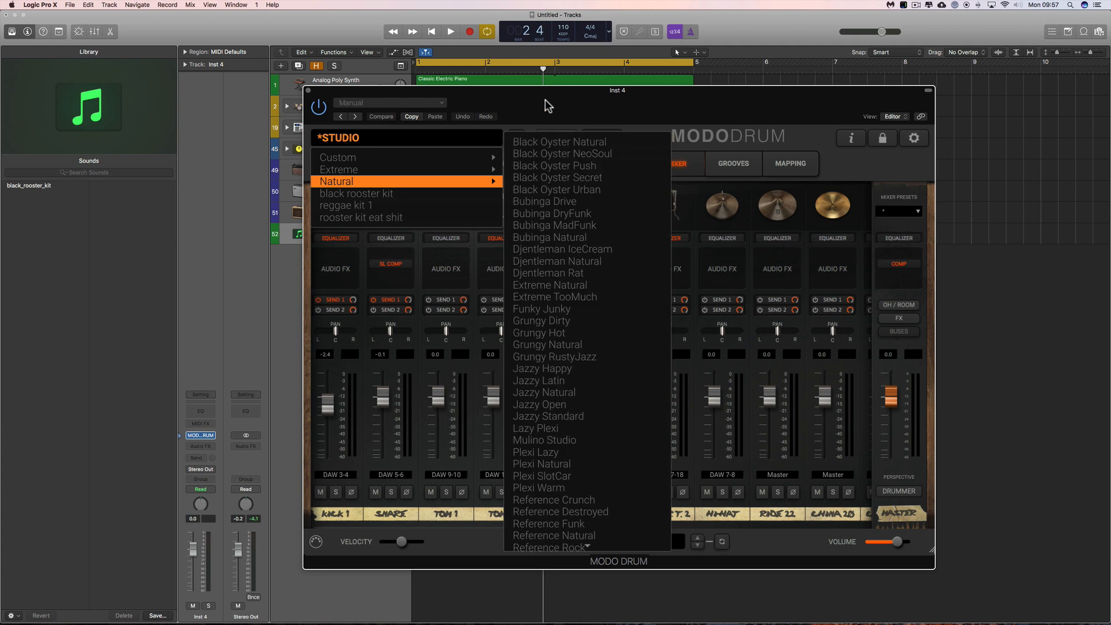
pyautogui.click(545, 99)
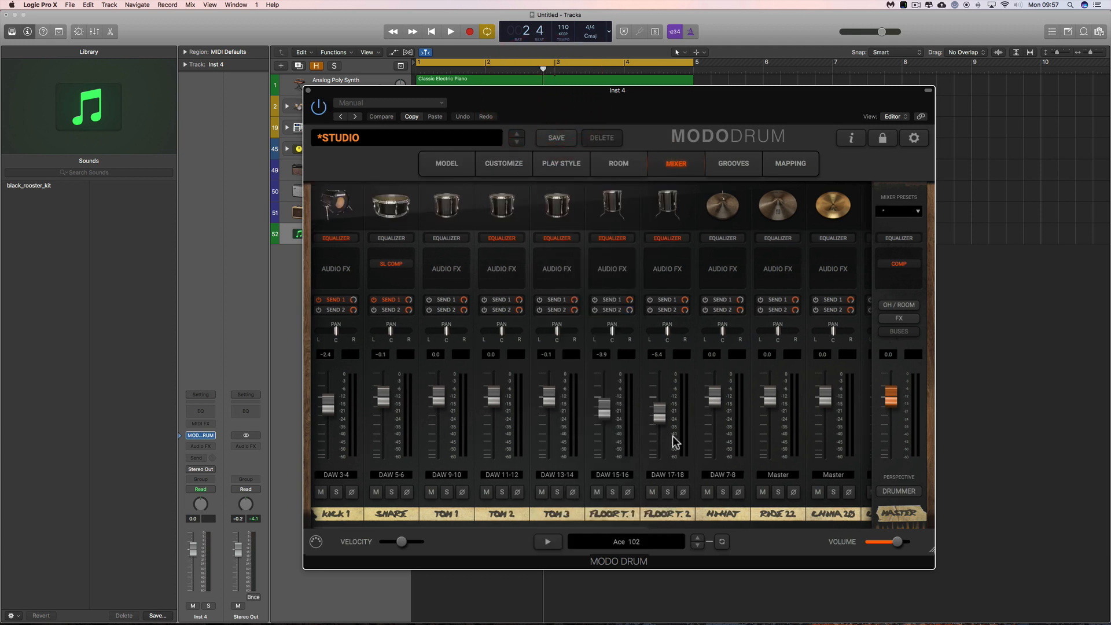
pyautogui.click(308, 91)
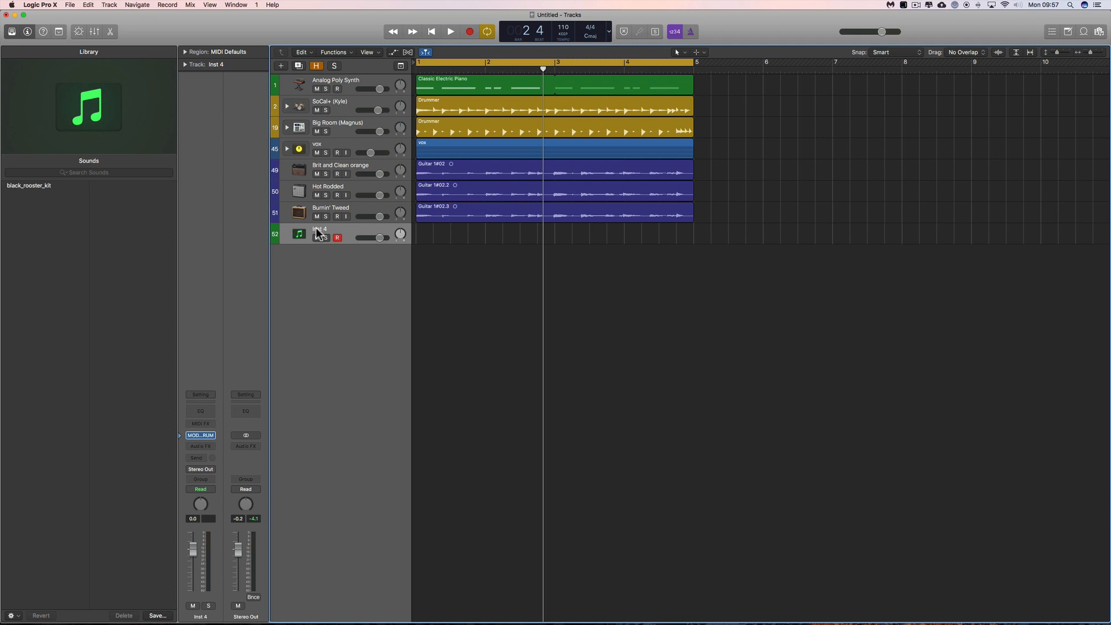
pyautogui.rightClick(349, 231)
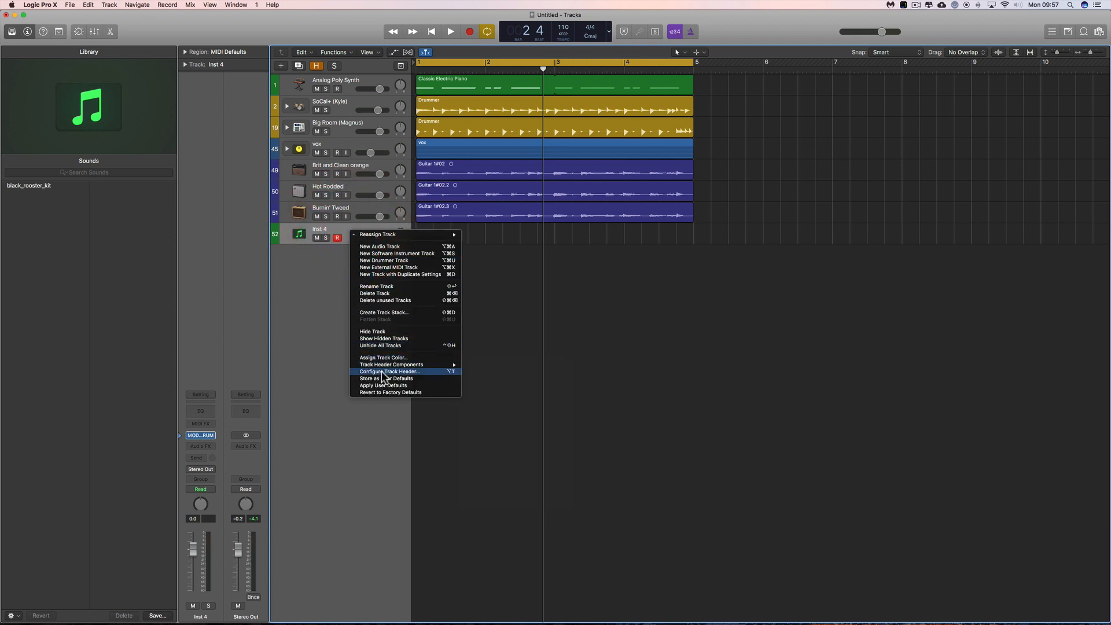
pyautogui.moveTo(384, 365)
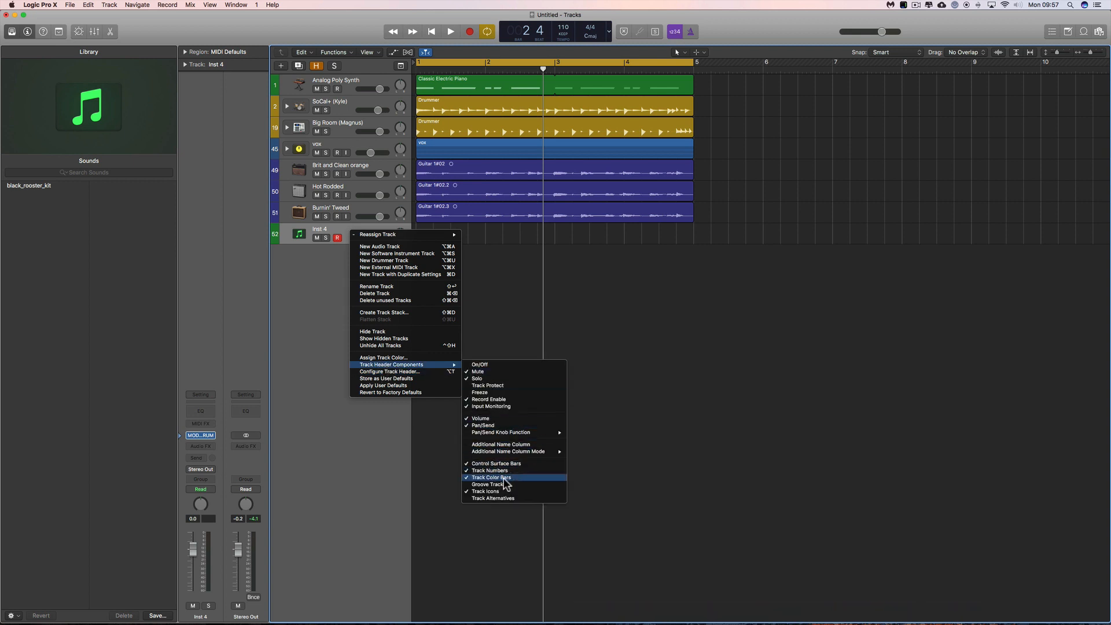
pyautogui.click(321, 349)
# Change the colour of the Inst 4 track to orange.
pyautogui.click(276, 237)
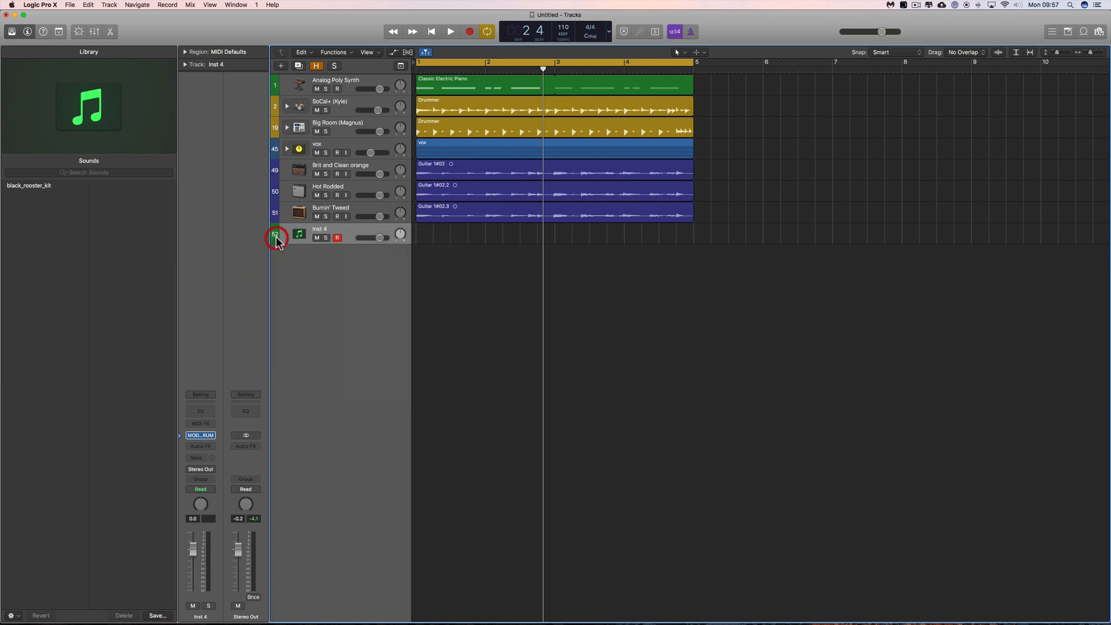
pyautogui.hotkey('alt', 'c')
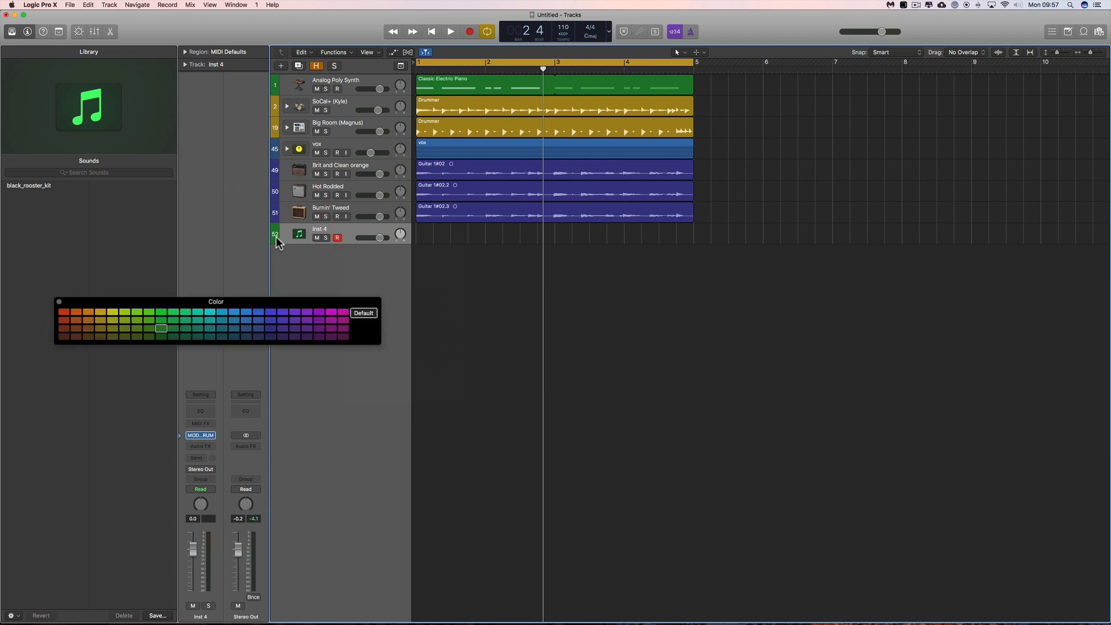
pyautogui.click(76, 312)
pyautogui.click(59, 302)
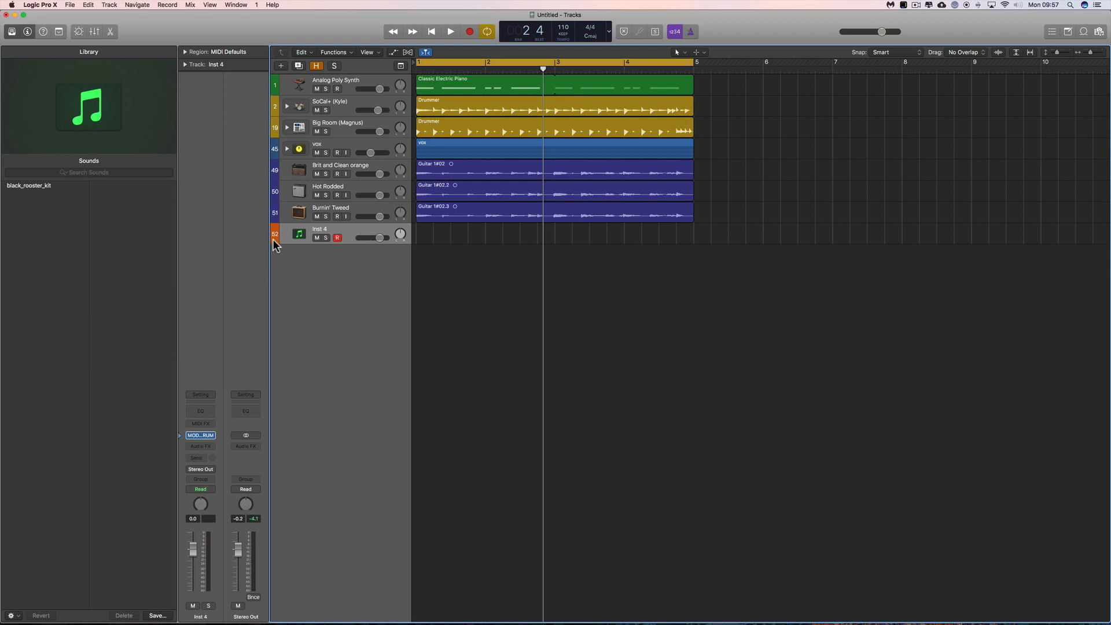
# Rename the Inst 4 track as modo drum.
pyautogui.doubleClick(319, 232)
pyautogui.write('modo drum')
pyautogui.press('Return')
# Show the mixer and add nine aux channel strips to the modo drum instrument, covering outputs 3-4 through 19-20.
pyautogui.click(93, 31)
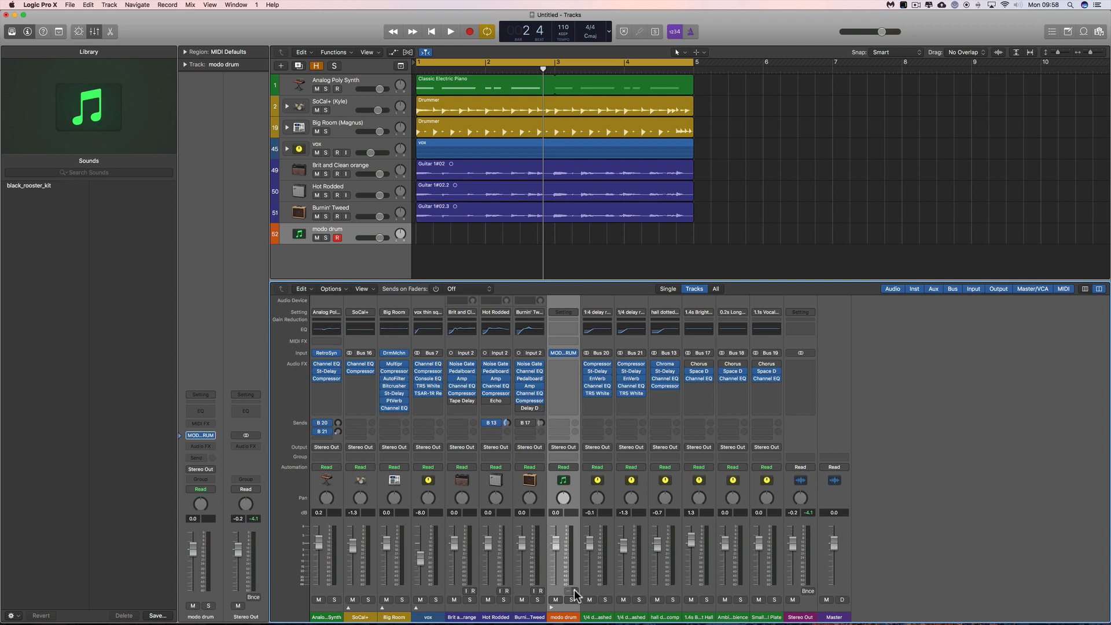
pyautogui.click(574, 591)
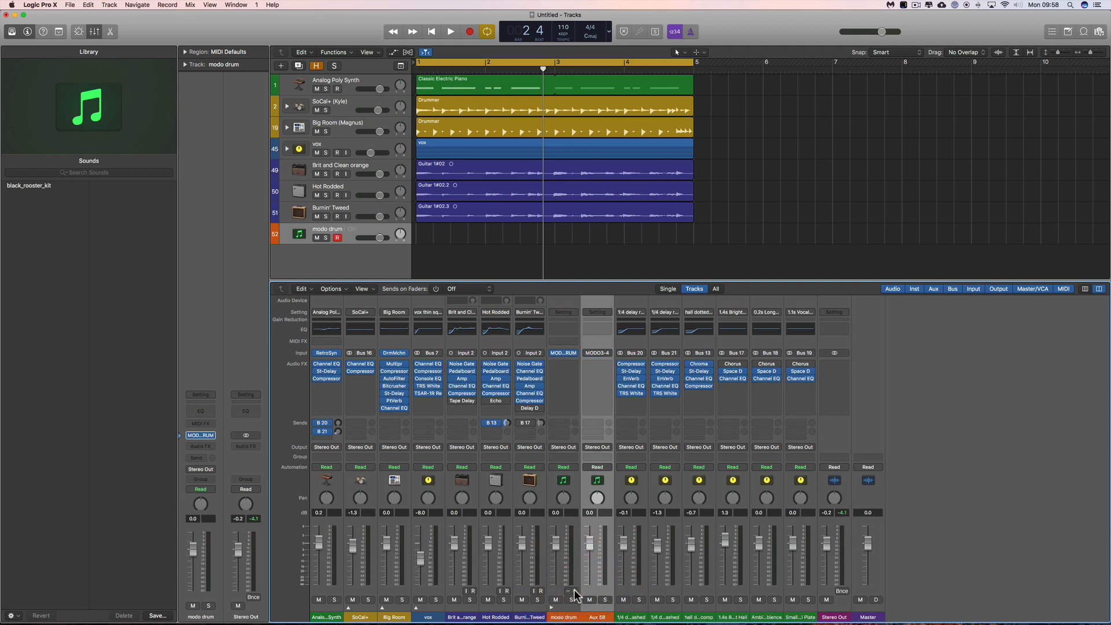
pyautogui.click(574, 591)
pyautogui.click(574, 591)
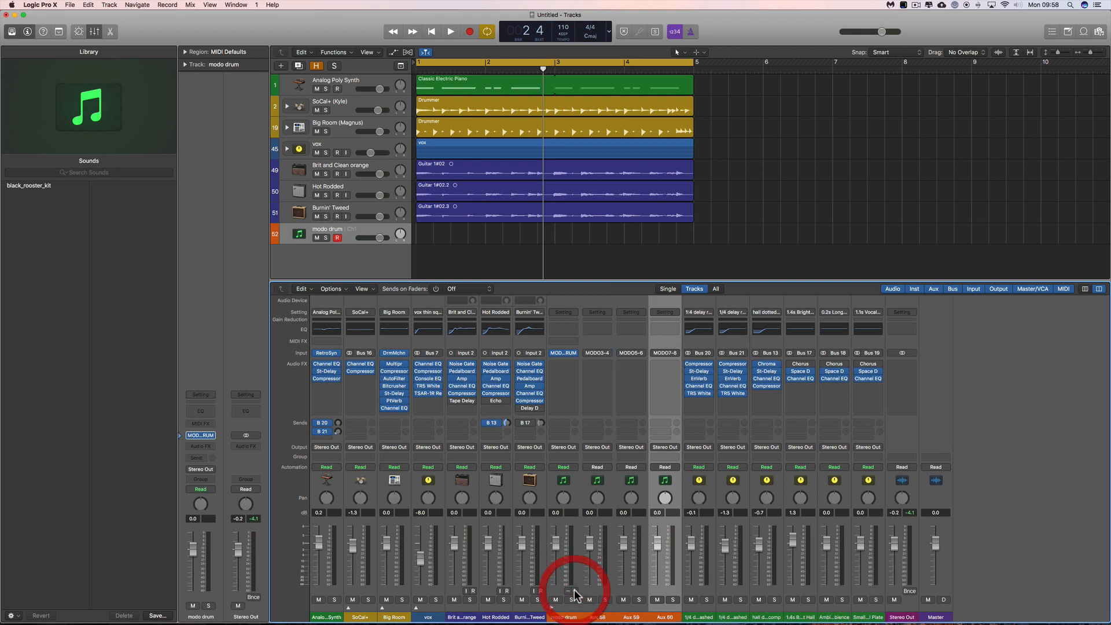
pyautogui.click(574, 591)
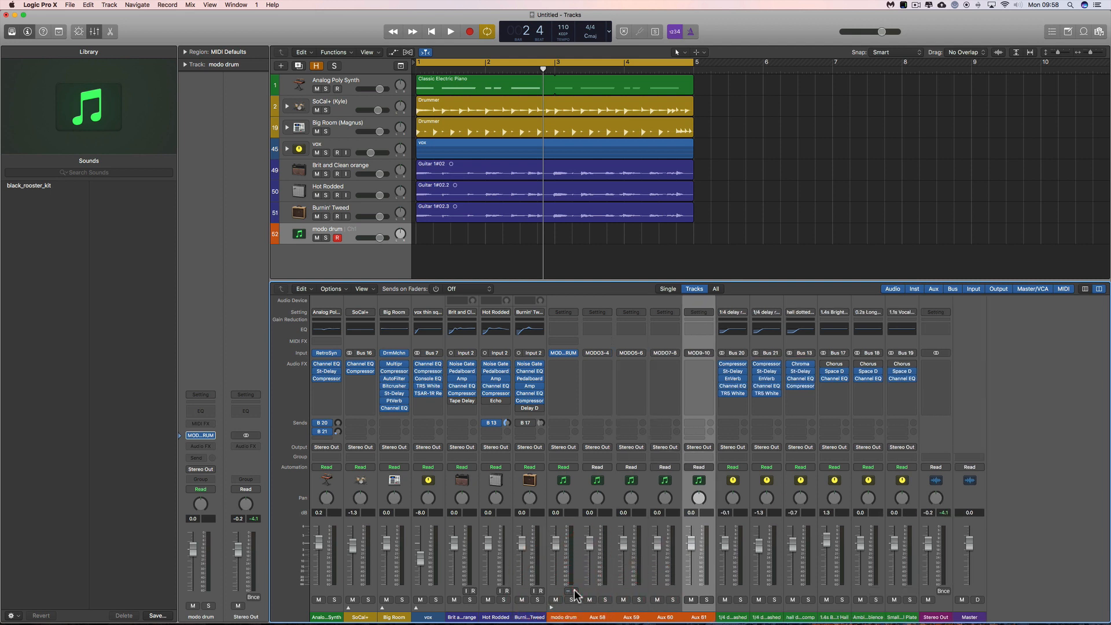
pyautogui.click(574, 591)
pyautogui.click(574, 591)
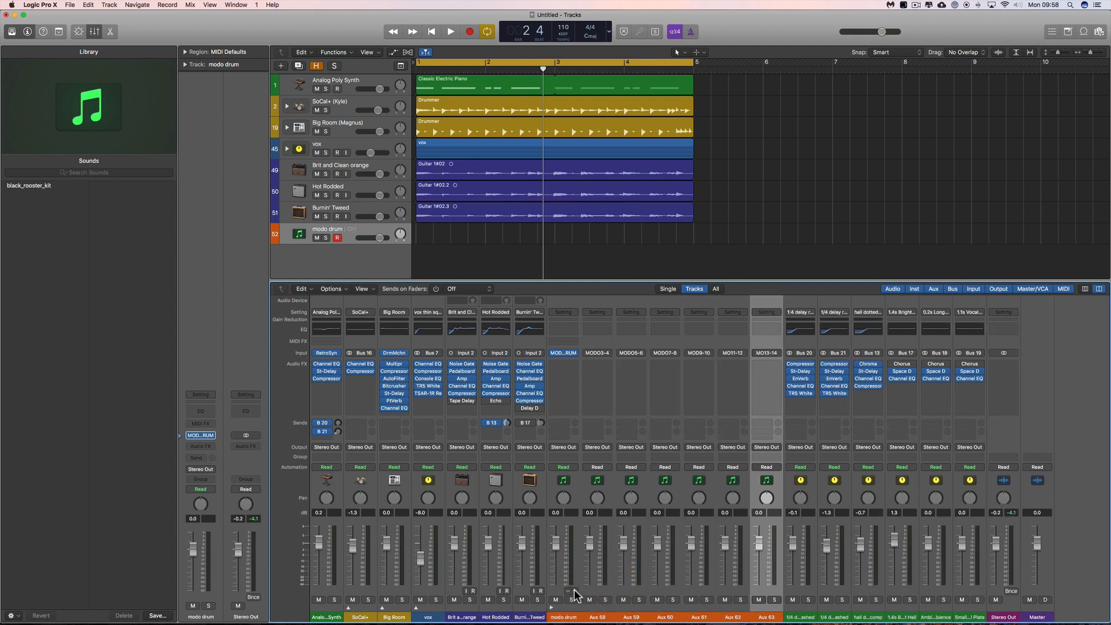
pyautogui.click(574, 590)
pyautogui.click(574, 591)
pyautogui.click(574, 591)
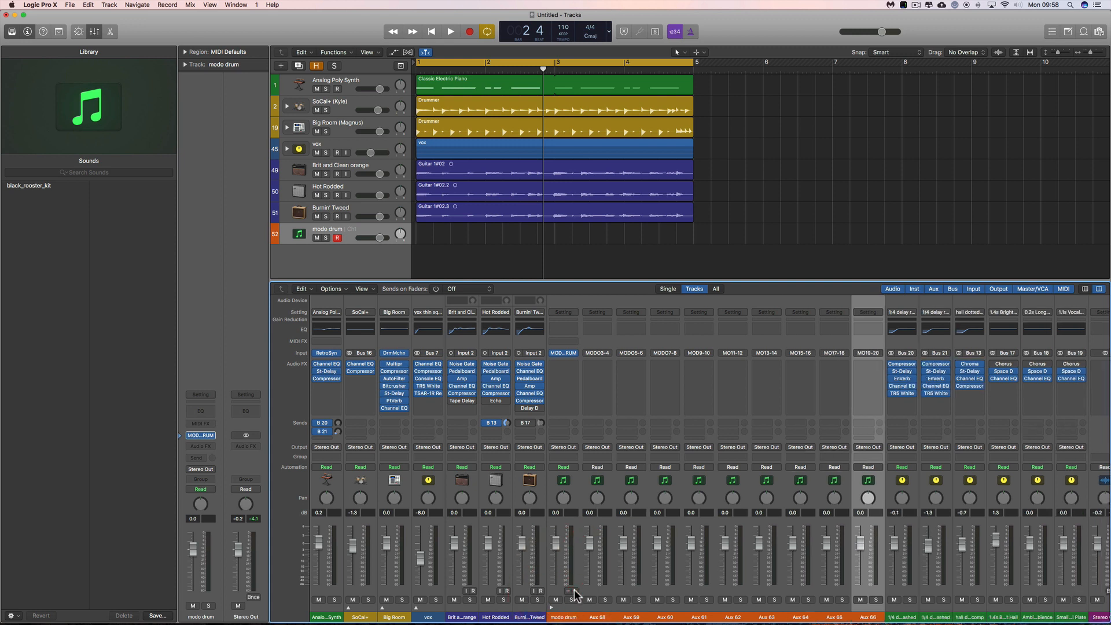
# Go through the modo drum channel strip and its aux strips, Aux 58 to Aux 66, one by one in the mixer.
pyautogui.click(570, 617)
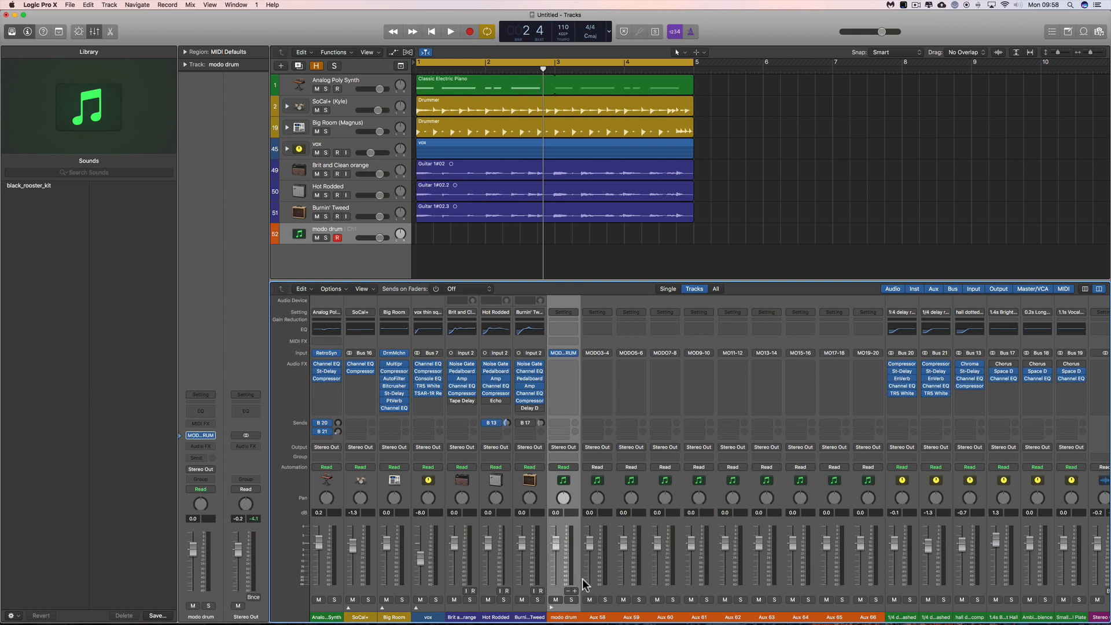
pyautogui.scroll(-1, 580, 591)
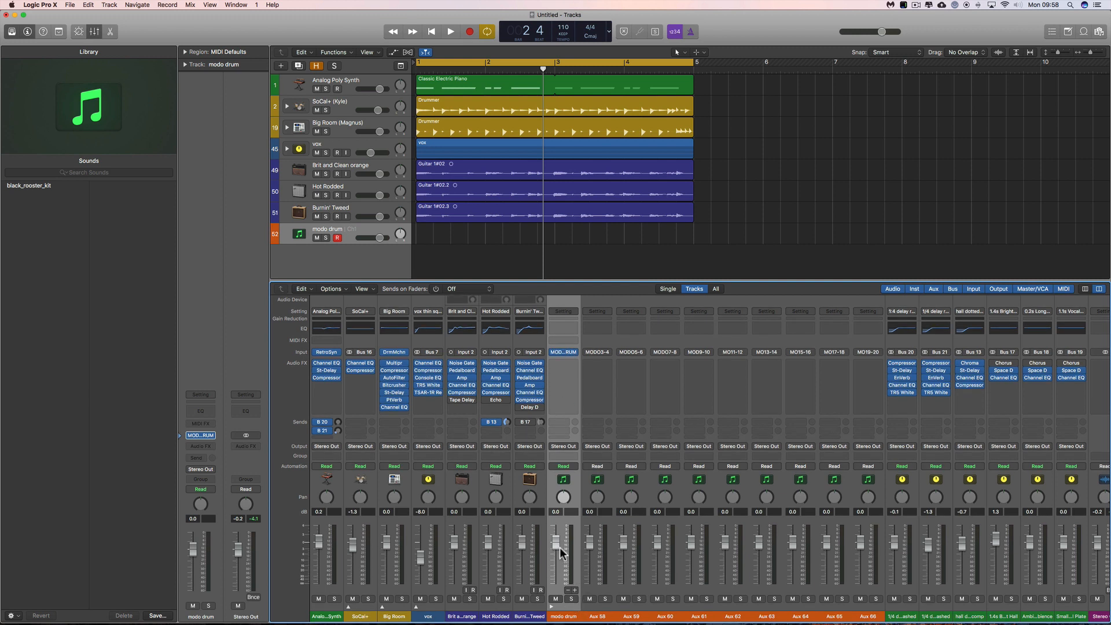
pyautogui.scroll(-1, 601, 613)
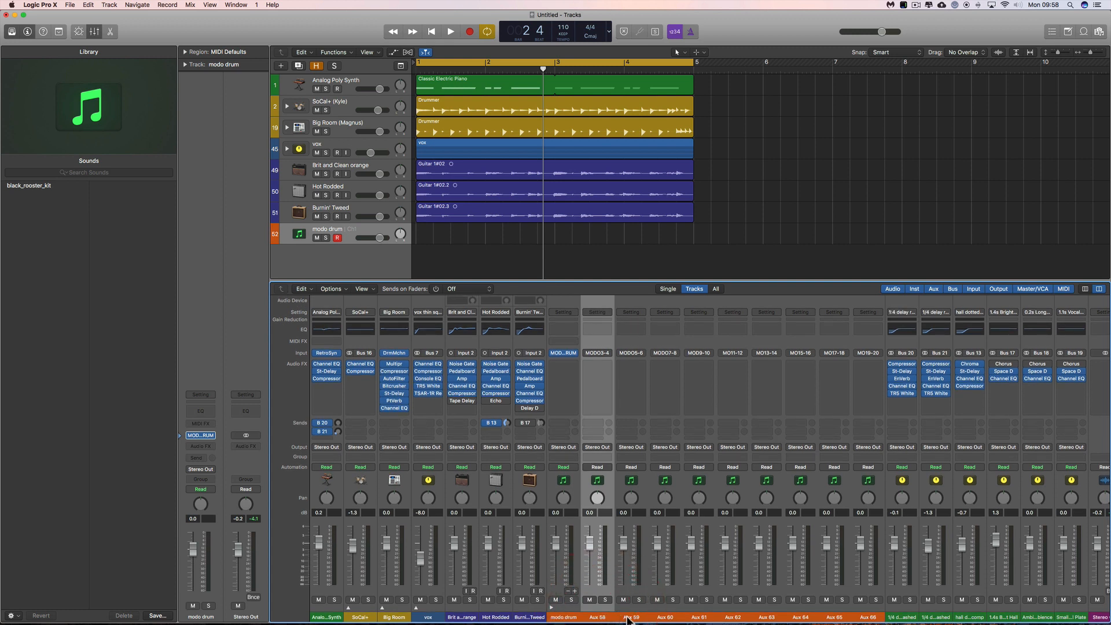
pyautogui.click(627, 618)
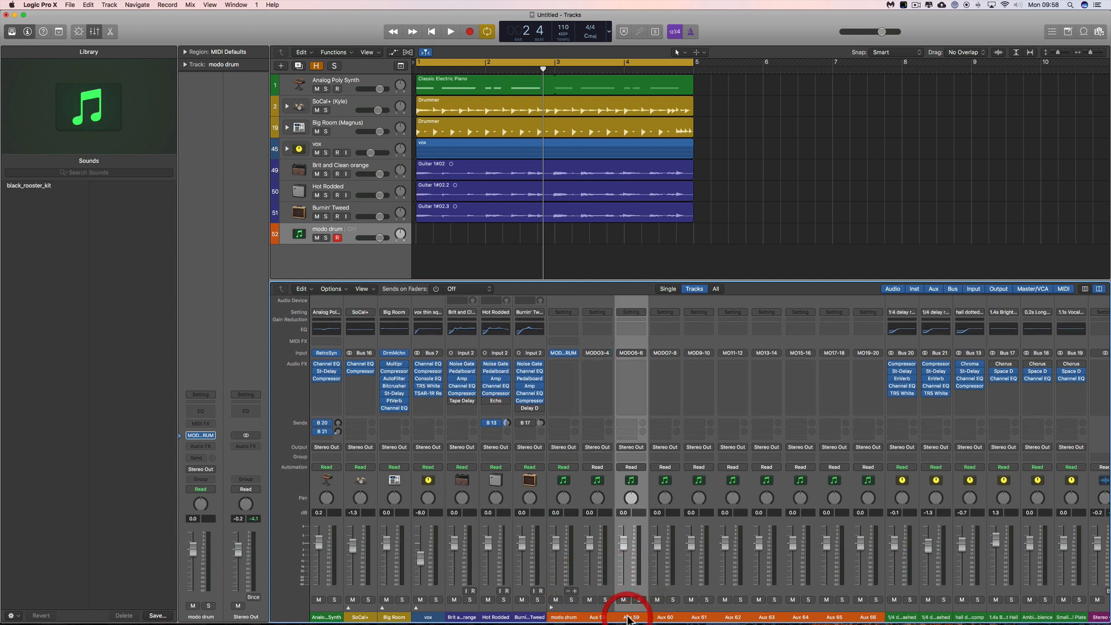
pyautogui.click(671, 617)
pyautogui.click(702, 618)
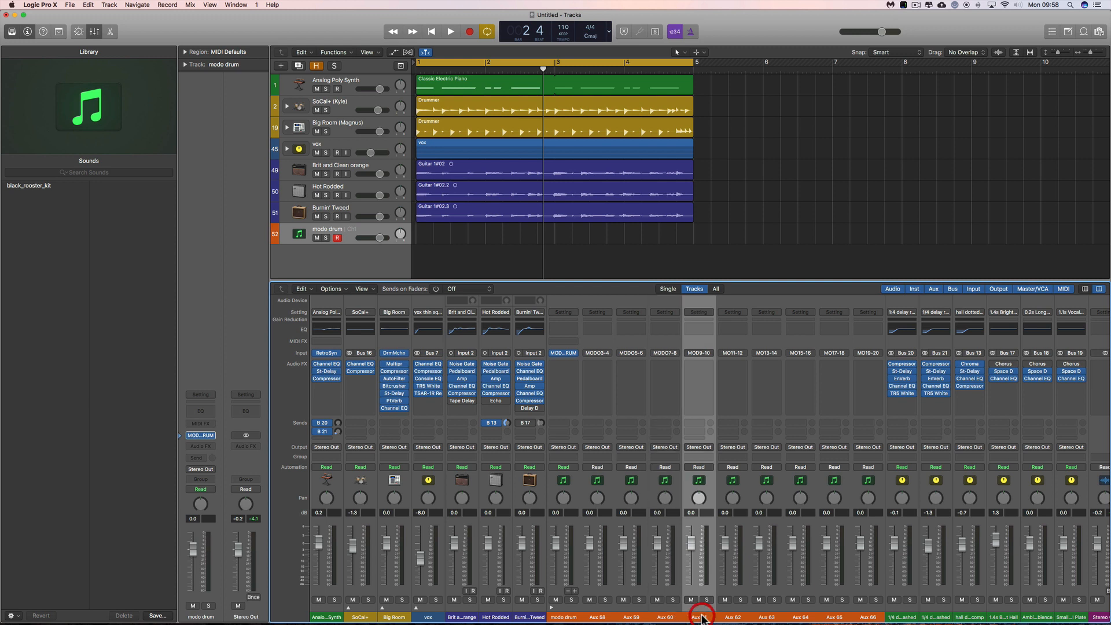
pyautogui.click(736, 618)
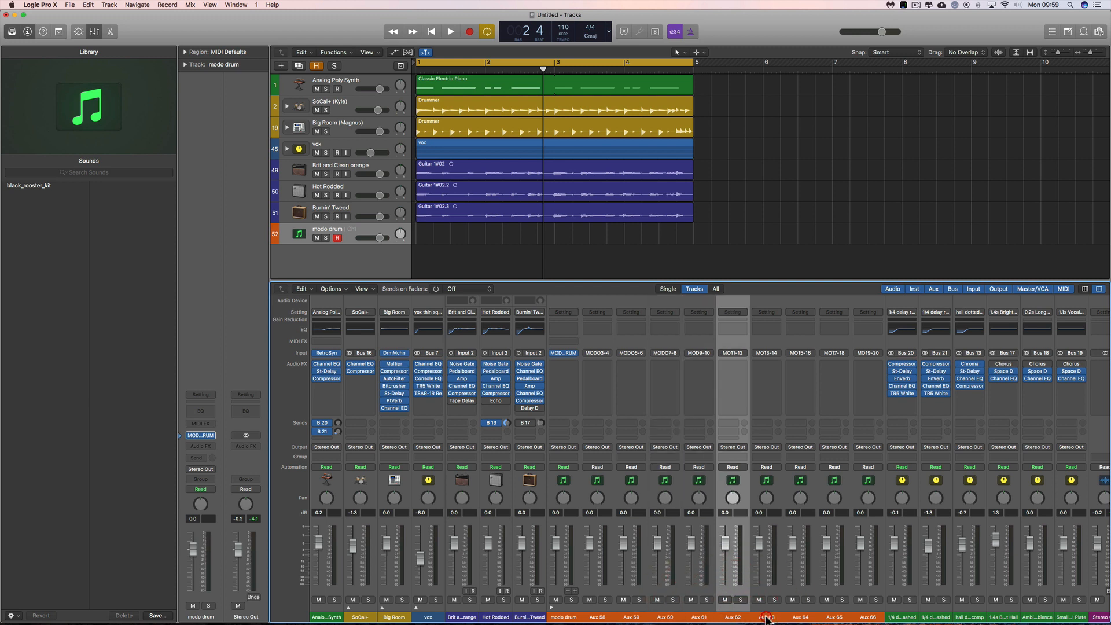
pyautogui.click(766, 618)
pyautogui.click(802, 618)
pyautogui.click(834, 617)
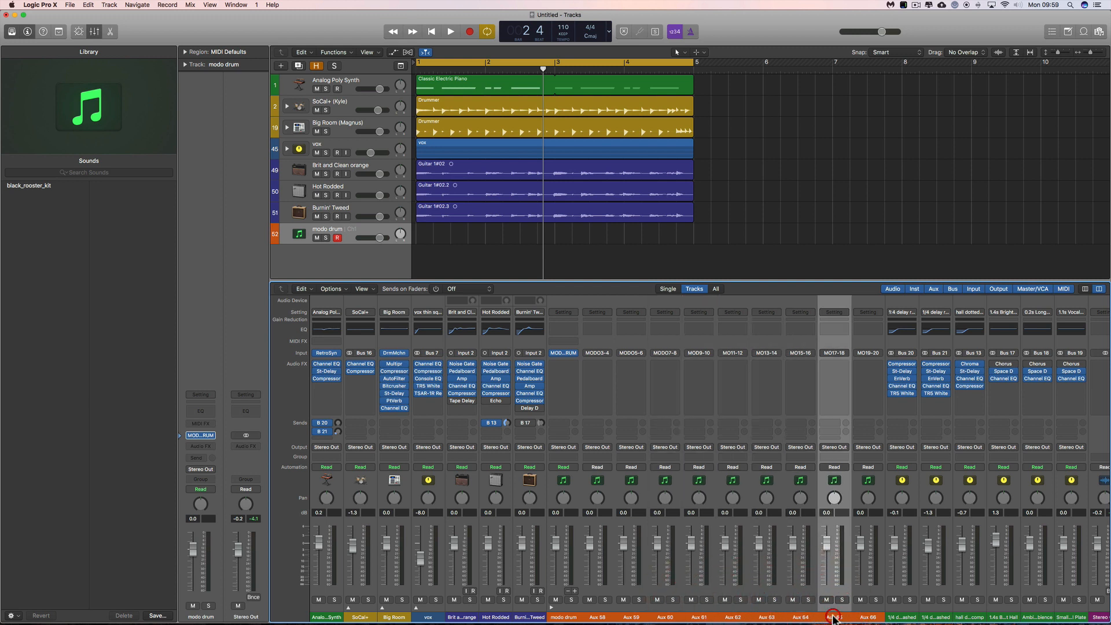
pyautogui.click(870, 617)
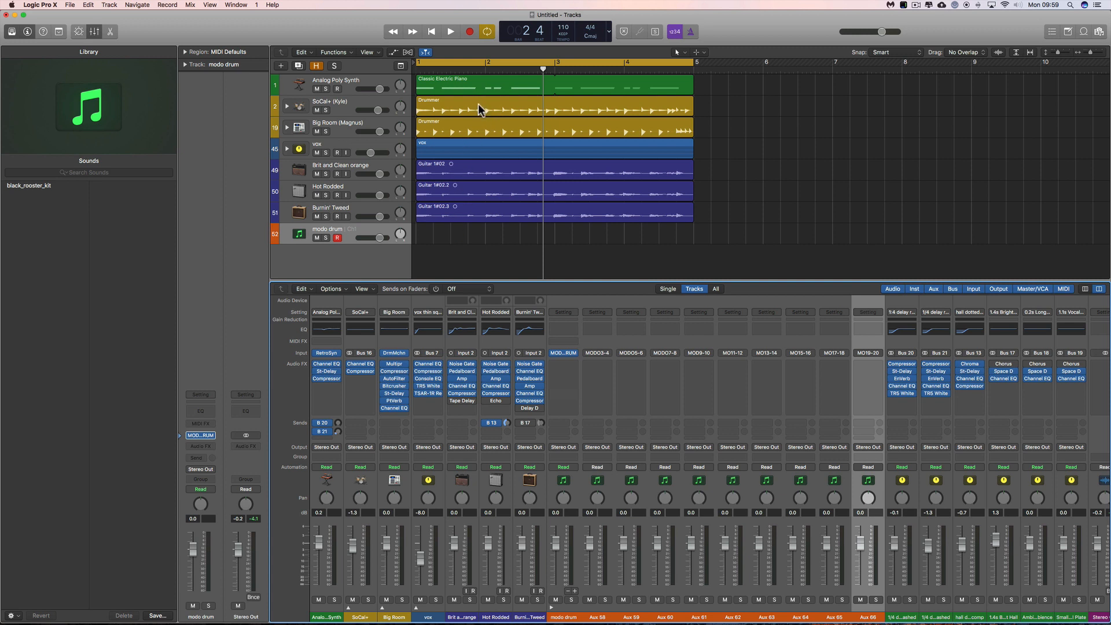
# Copy the SoCal+ Drummer region onto the modo drum track and play it with all other tracks muted.
pyautogui.moveTo(478, 104); pyautogui.dragTo(478, 229)
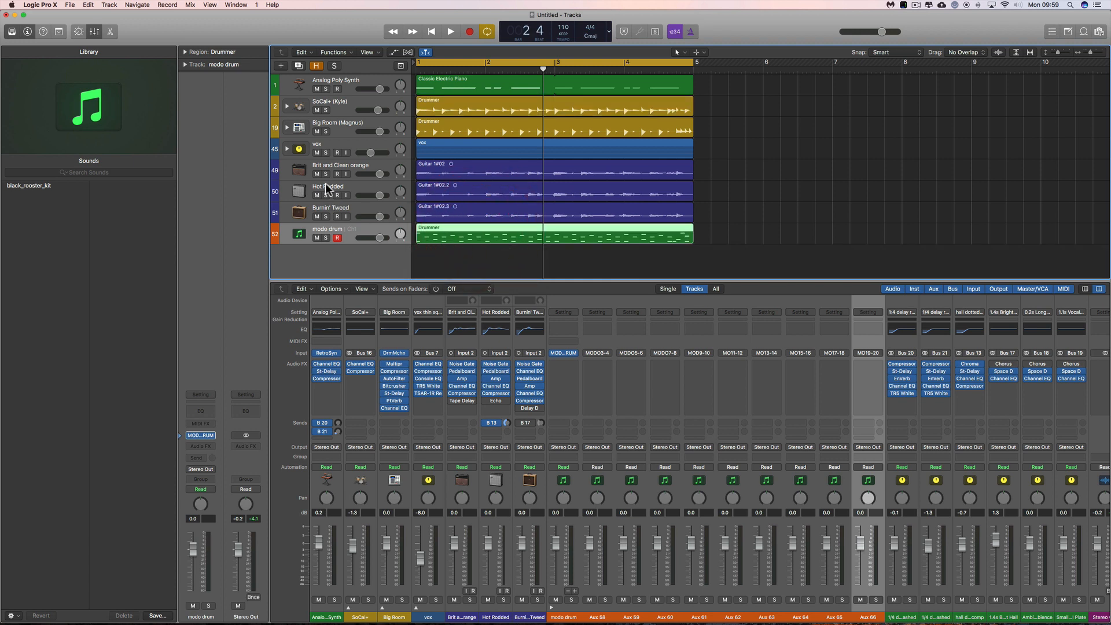
pyautogui.click(317, 89)
pyautogui.moveTo(316, 100); pyautogui.dragTo(317, 215)
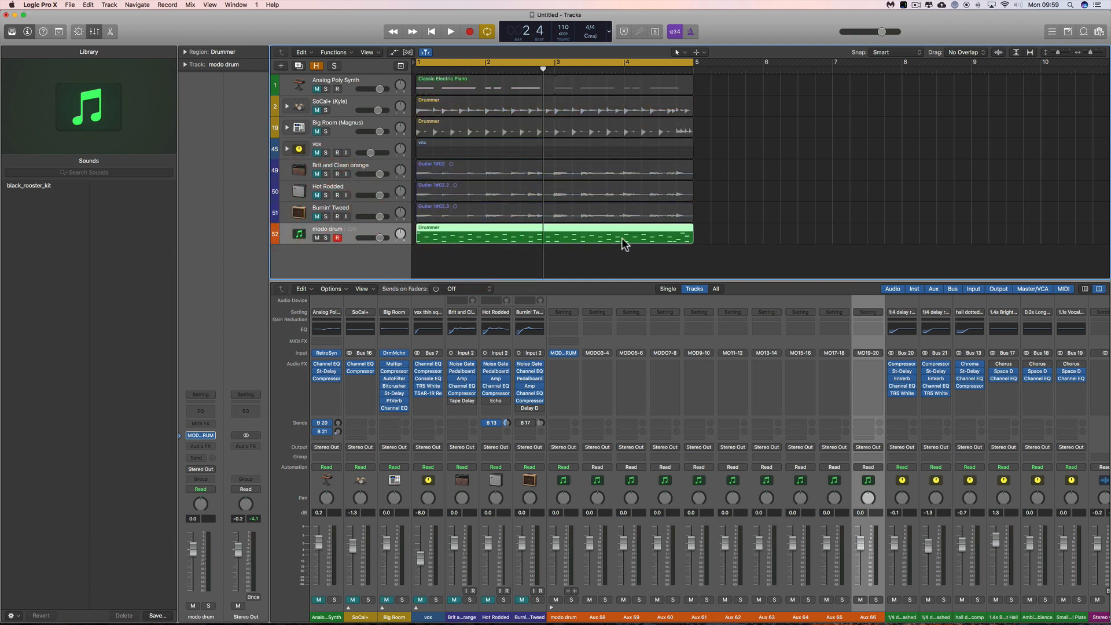
pyautogui.press('space')
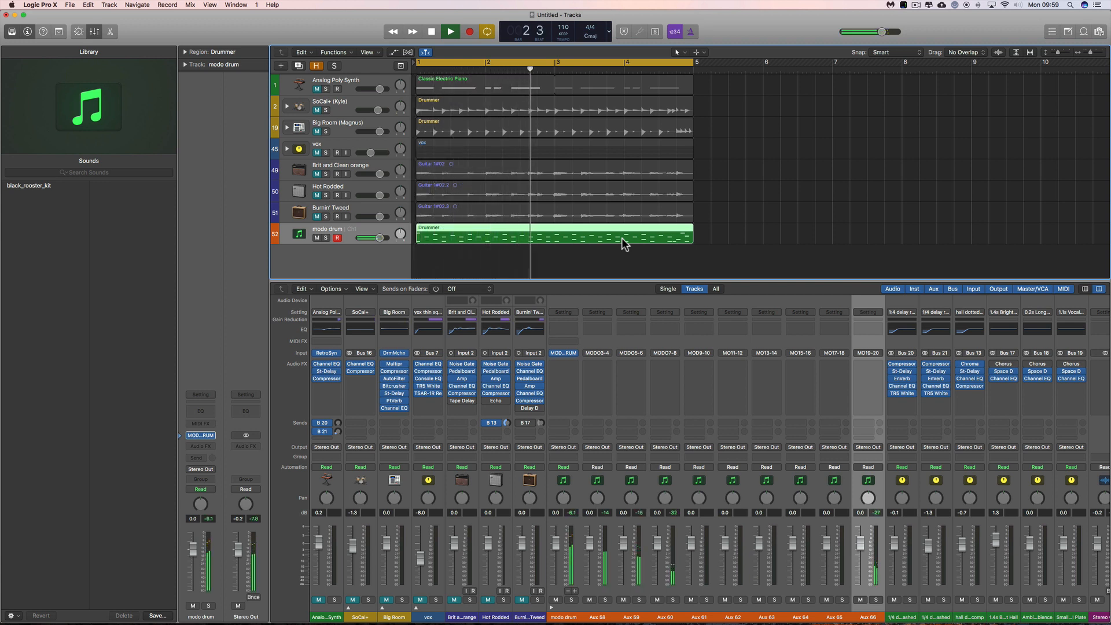
pyautogui.press('space')
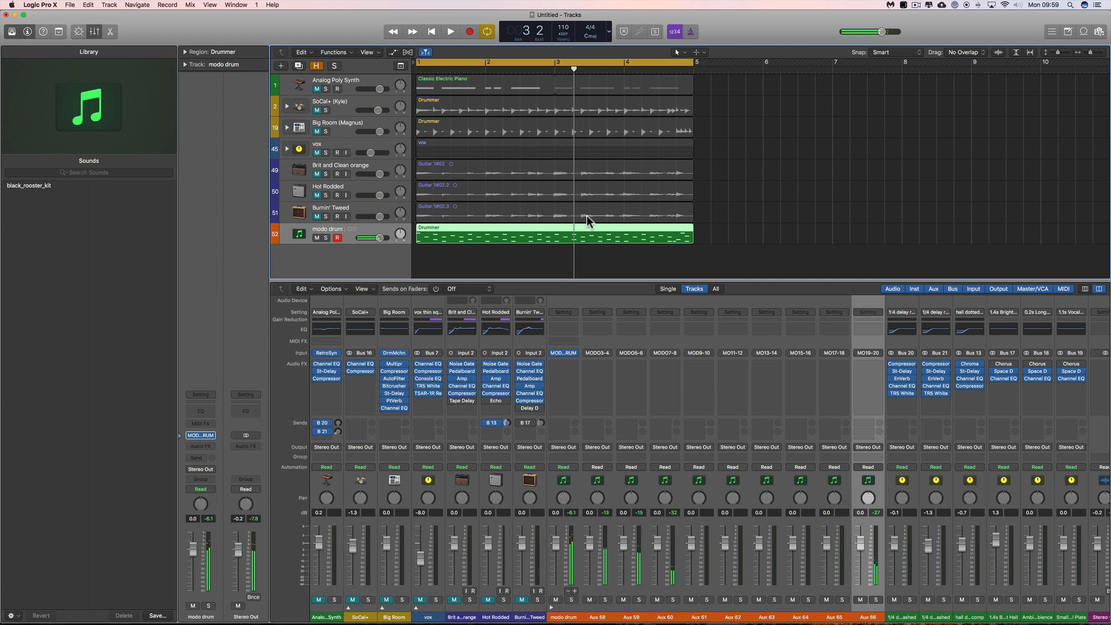
# Mute the modo drum track, unmute SoCal+ and open the SoCal+ Drummer region for editing.
pyautogui.click(316, 237)
pyautogui.click(317, 114)
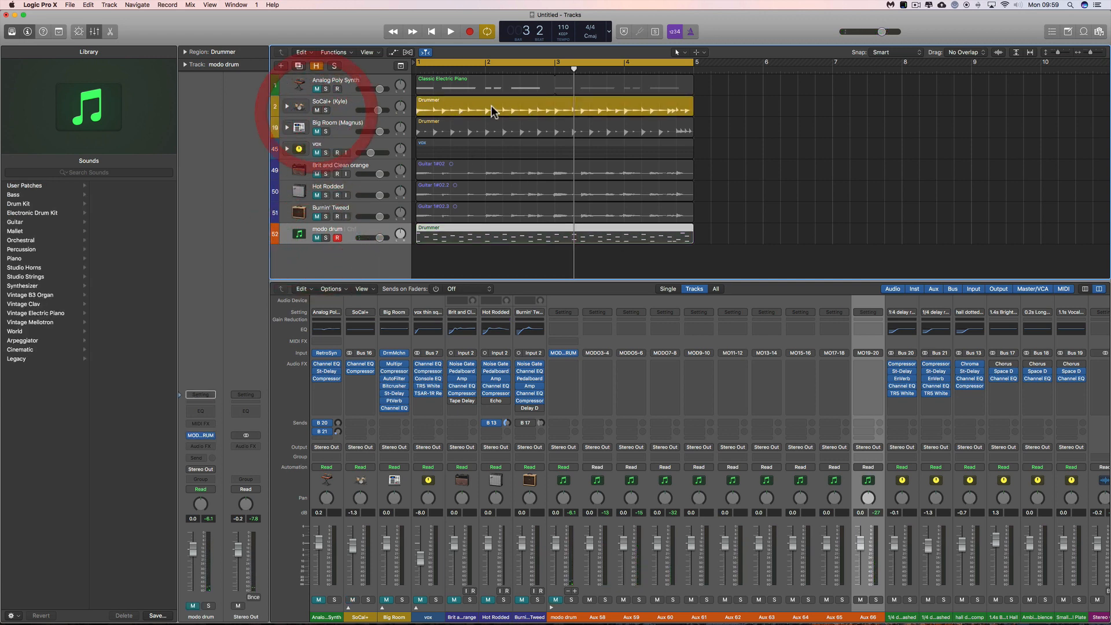
pyautogui.doubleClick(484, 109)
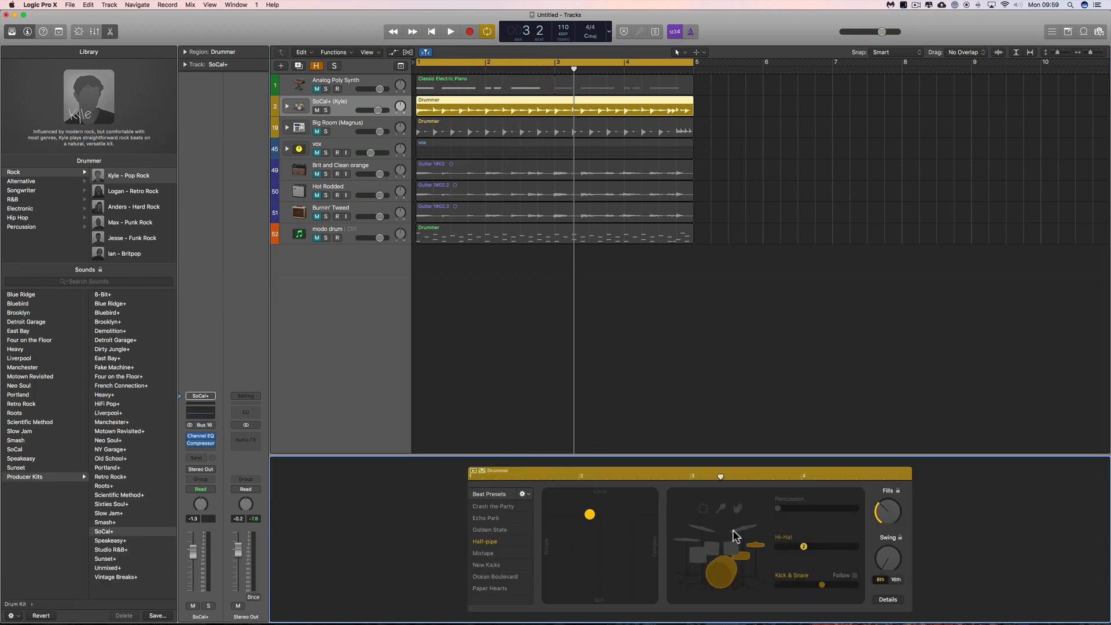
# Reduce the SoCal+ Drummer part to toms only at their highest setting, with a more complex beat and no kick or snare.
pyautogui.click(727, 545)
pyautogui.moveTo(808, 550); pyautogui.dragTo(852, 549)
pyautogui.moveTo(595, 521); pyautogui.dragTo(626, 520)
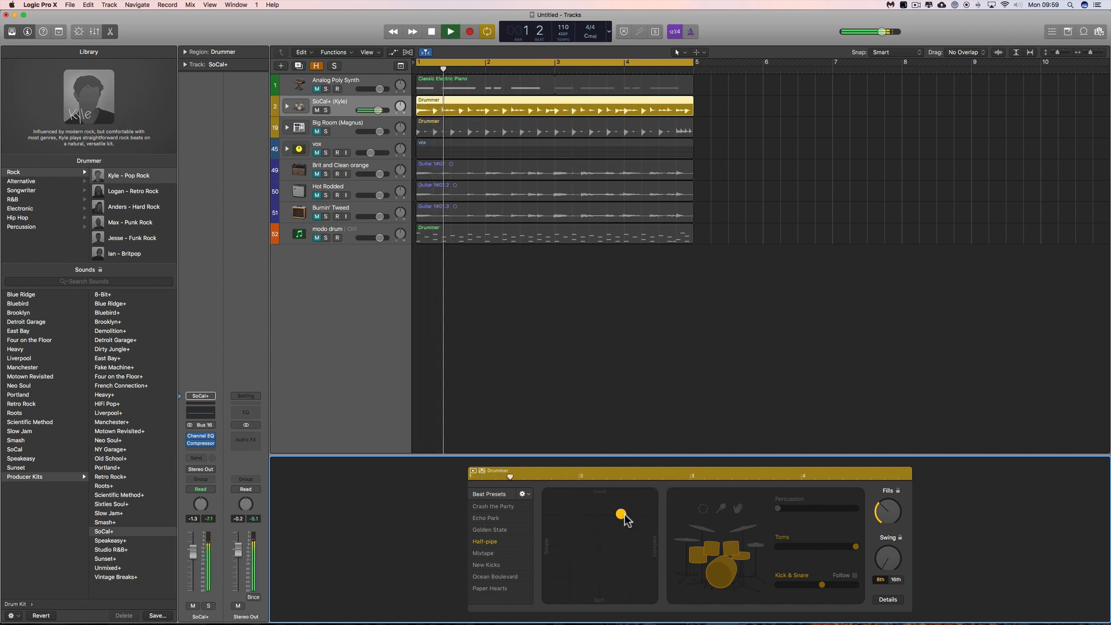
pyautogui.press('space')
pyautogui.click(720, 571)
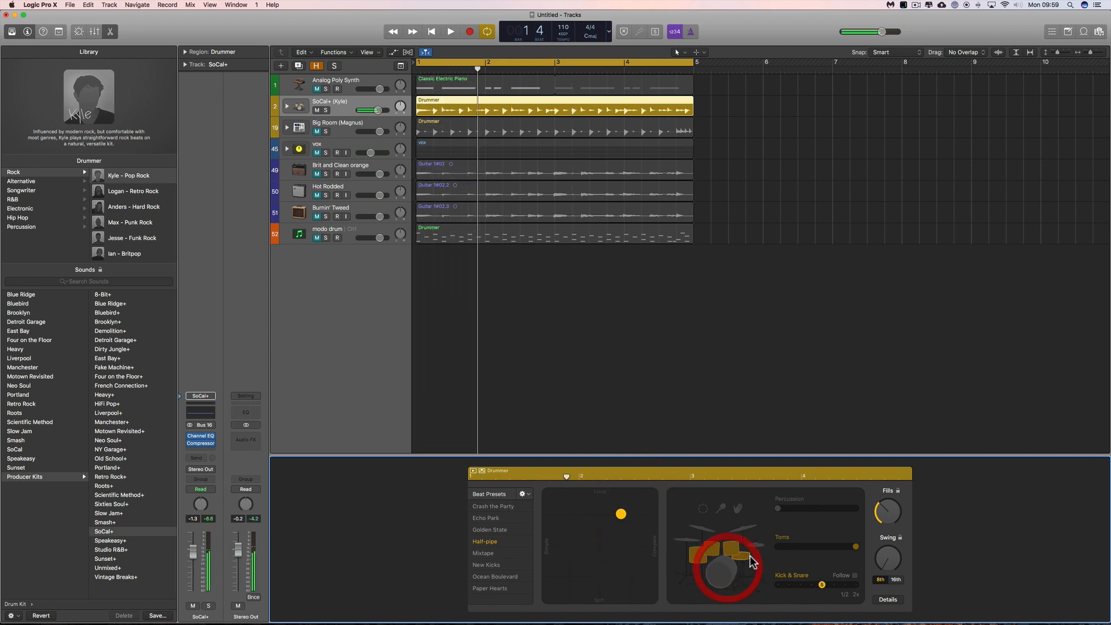
pyautogui.click(745, 560)
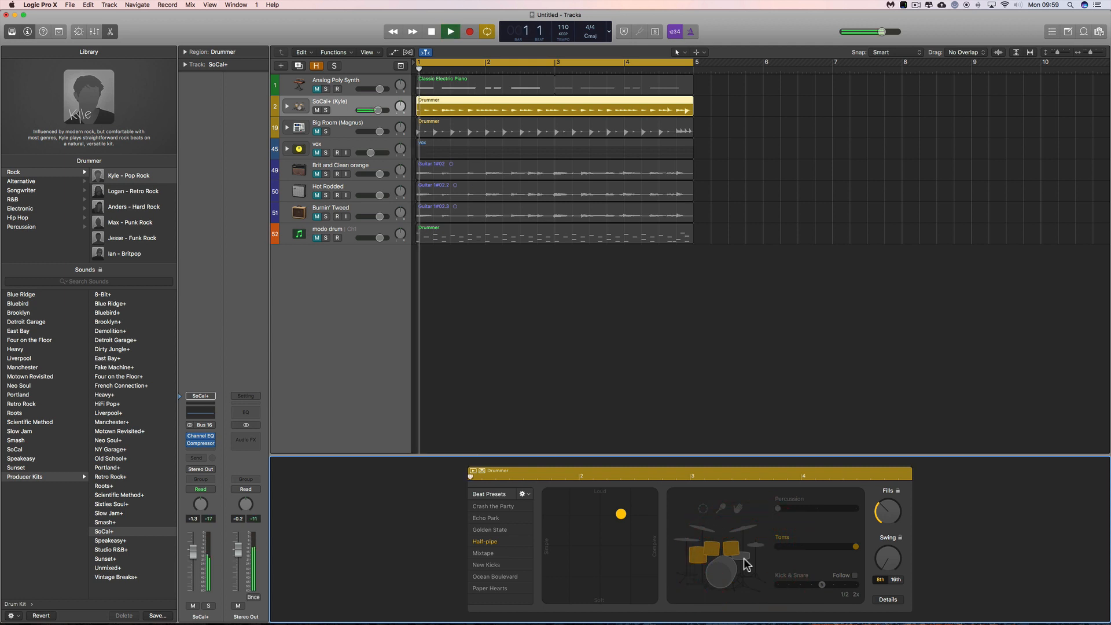
pyautogui.press('space')
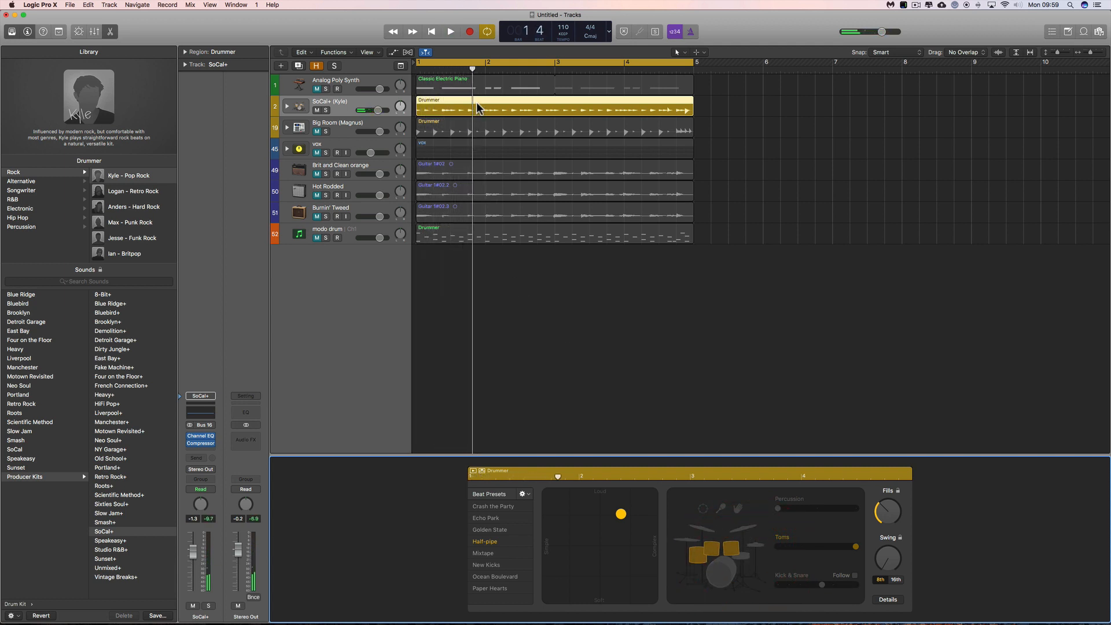
# Try to place a copy of the edited SoCal+ Drummer region below the modo drum track.
pyautogui.moveTo(500, 112); pyautogui.dragTo(753, 281)
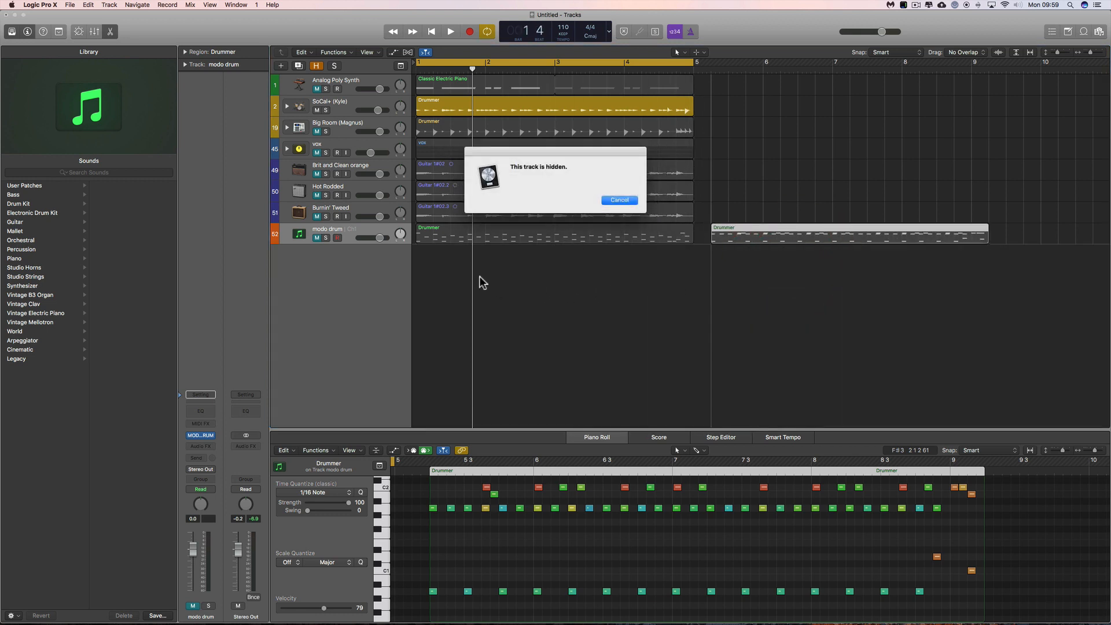
pyautogui.click(625, 203)
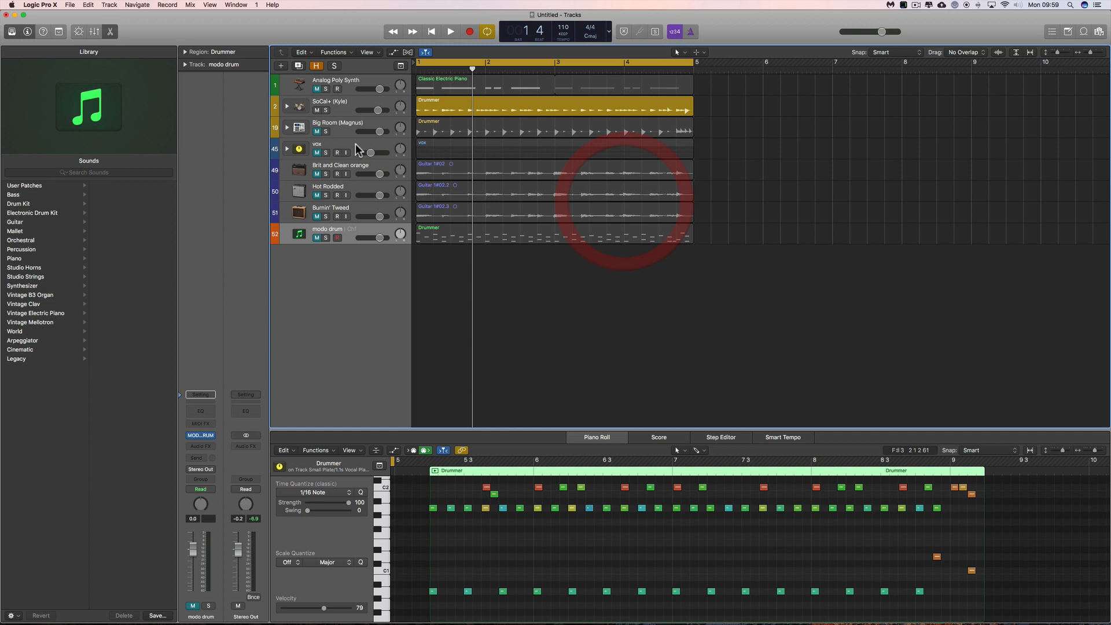
# Create one empty software instrument track and copy the edited SoCal+ Drummer region onto it.
pyautogui.click(281, 65)
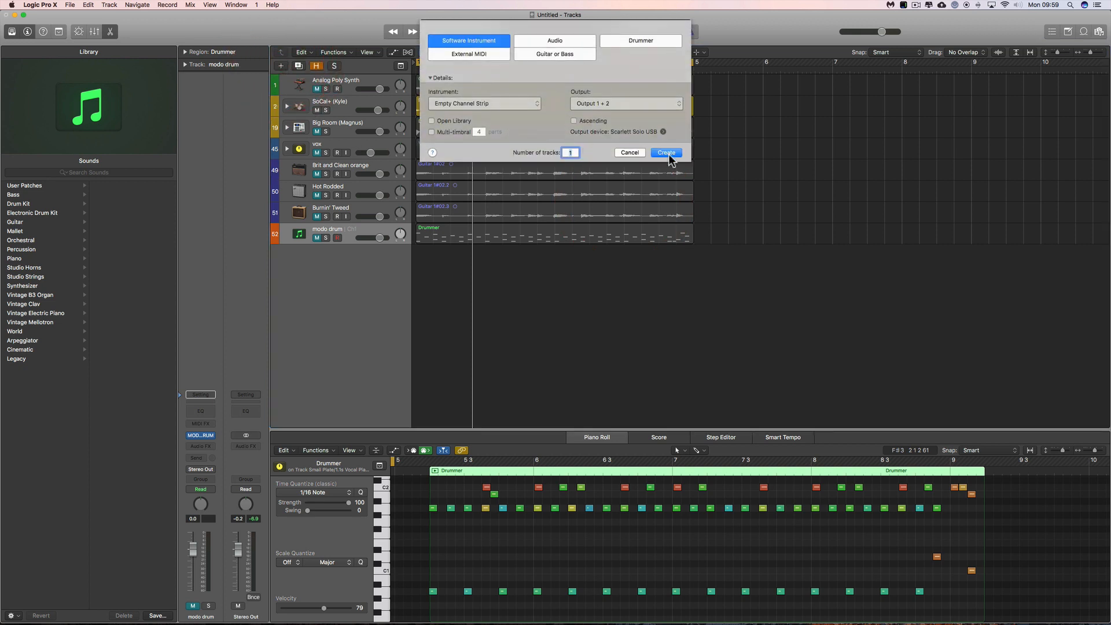
pyautogui.click(666, 153)
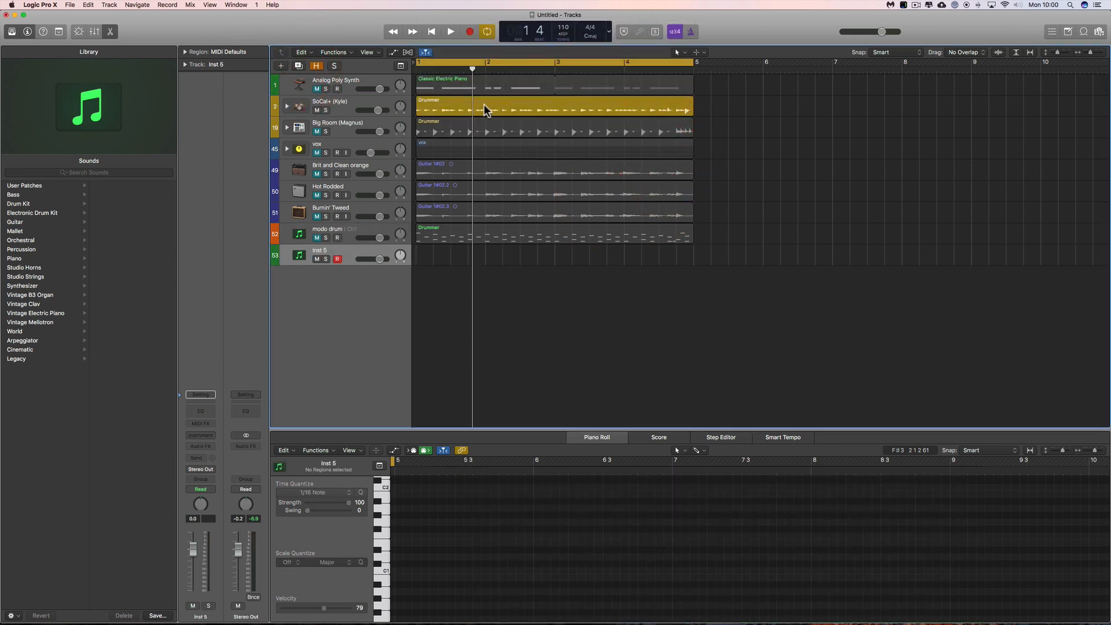
pyautogui.moveTo(479, 104); pyautogui.dragTo(481, 249)
# Glue the Drummer regions on the modo drum and Inst 5 tracks into one region on modo drum.
pyautogui.moveTo(720, 232); pyautogui.dragTo(661, 257)
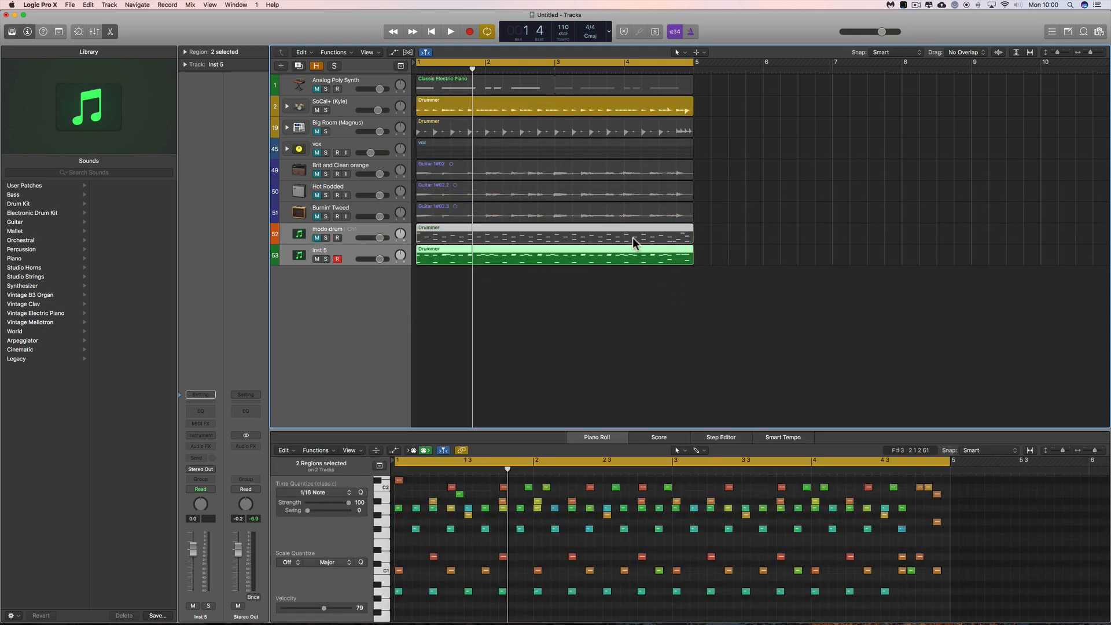
pyautogui.rightClick(701, 290)
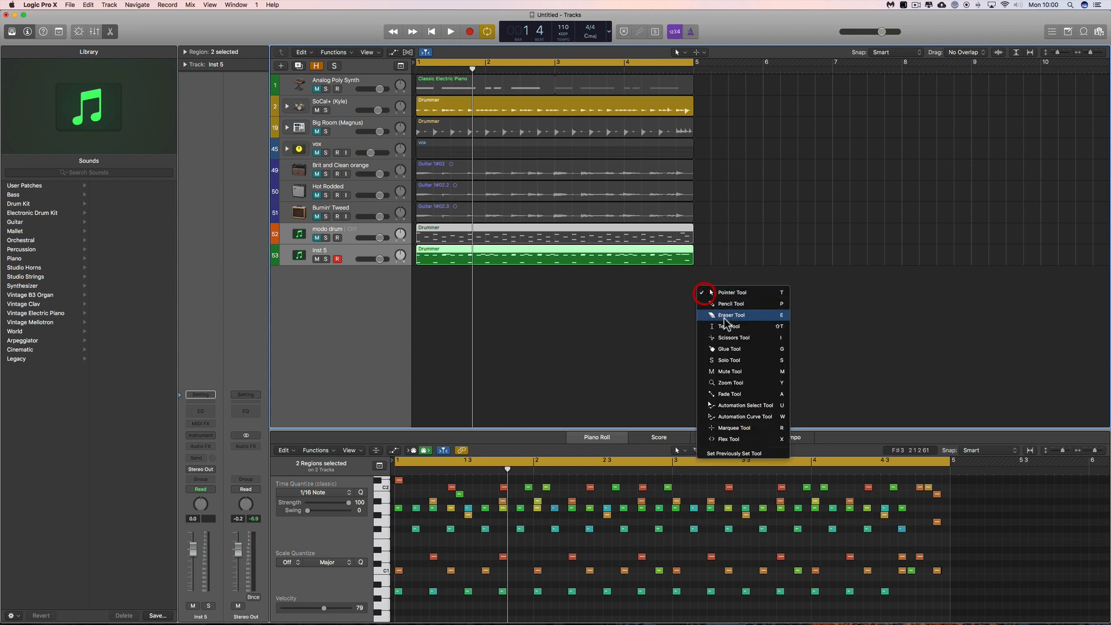
pyautogui.click(714, 348)
pyautogui.click(652, 255)
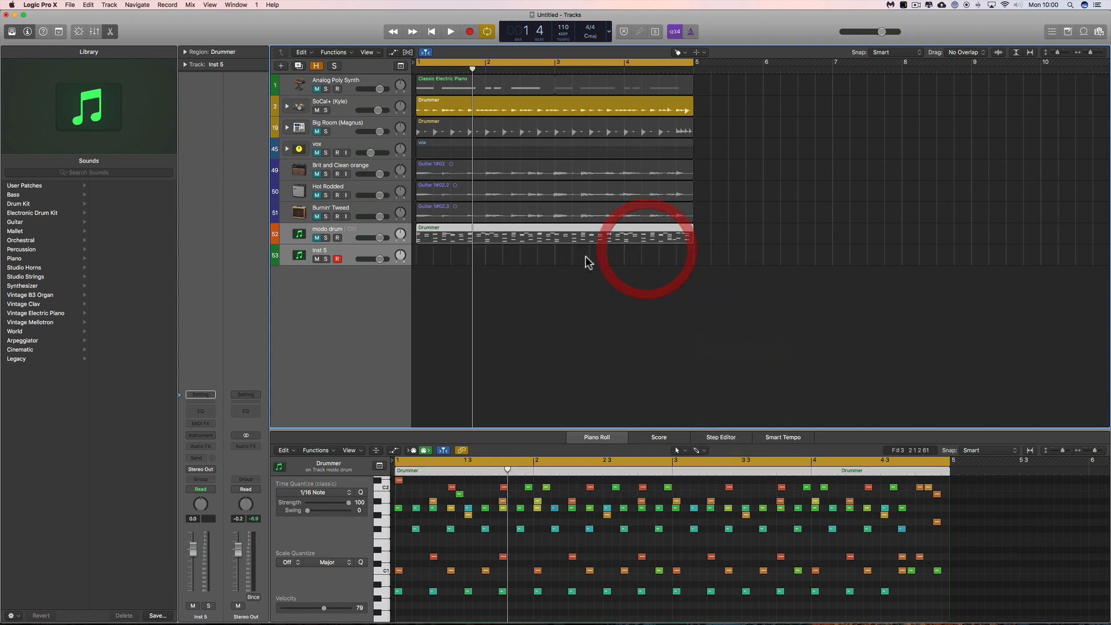
# Delete the empty Inst 5 track and unmute the modo drum track.
pyautogui.click(466, 279)
pyautogui.click(373, 253)
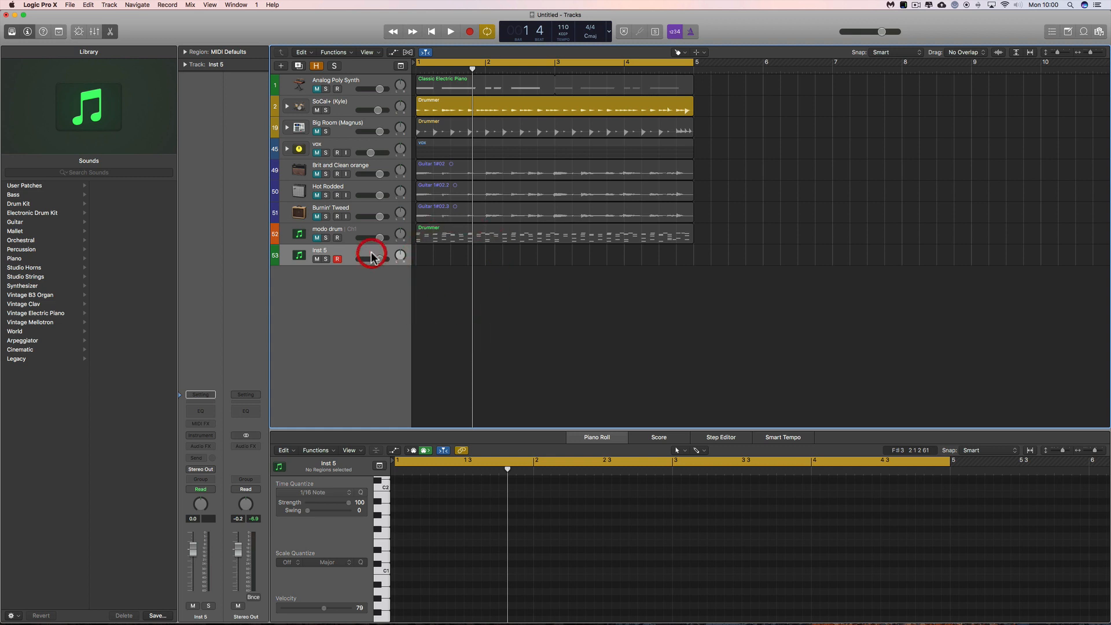
pyautogui.press('Delete')
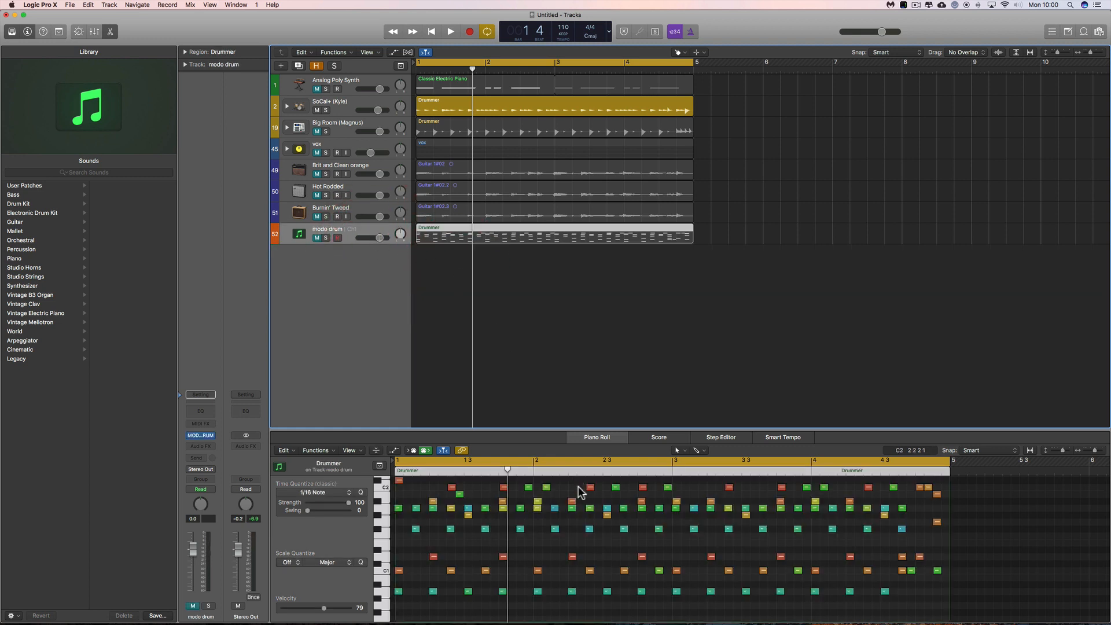
pyautogui.click(316, 237)
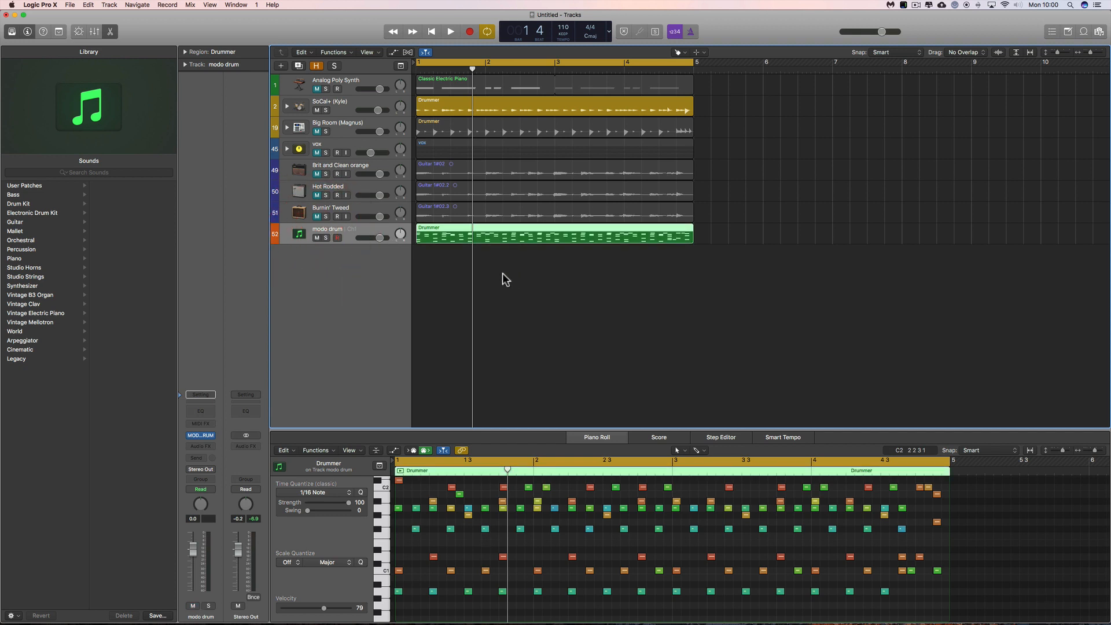
# Play the combined drum part with the mixer shown to check the signal on each modo drum output channel.
pyautogui.press('space')
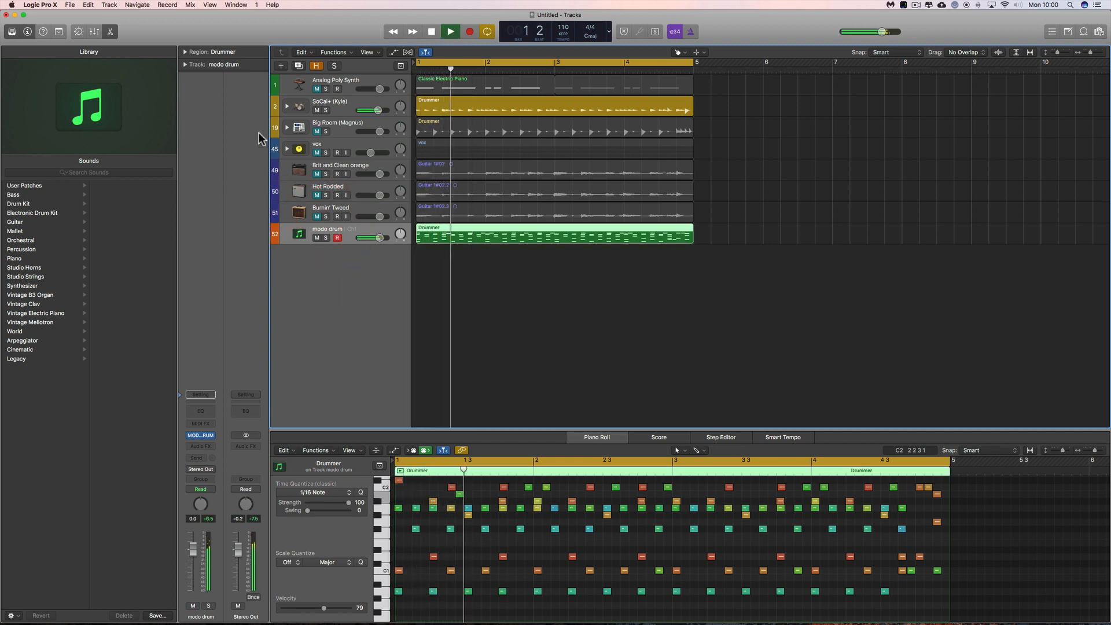
pyautogui.click(94, 32)
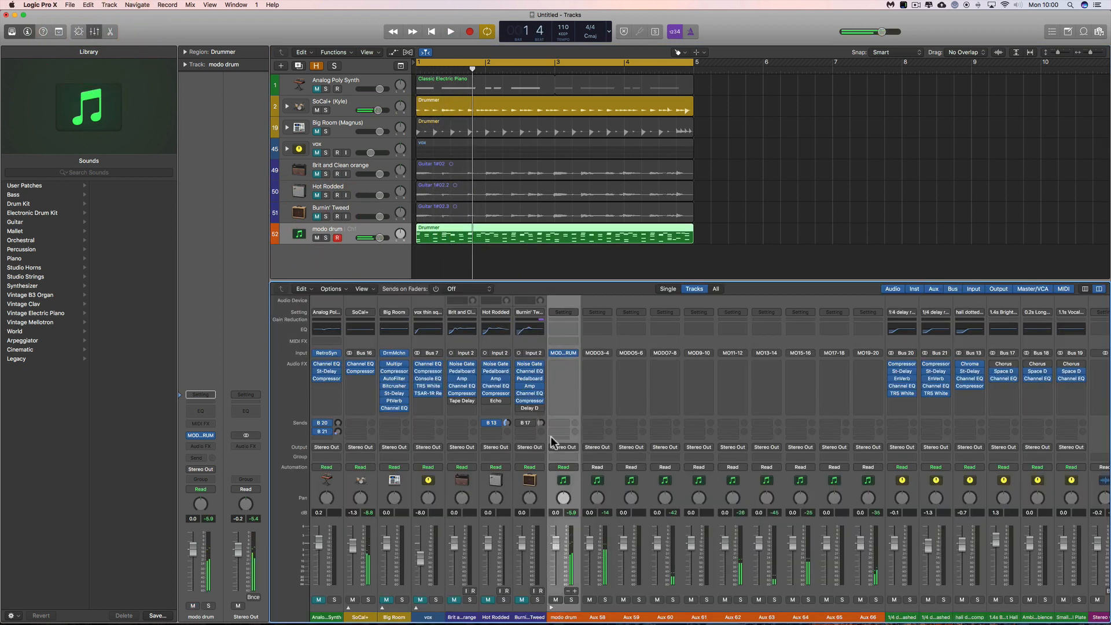
pyautogui.press('space')
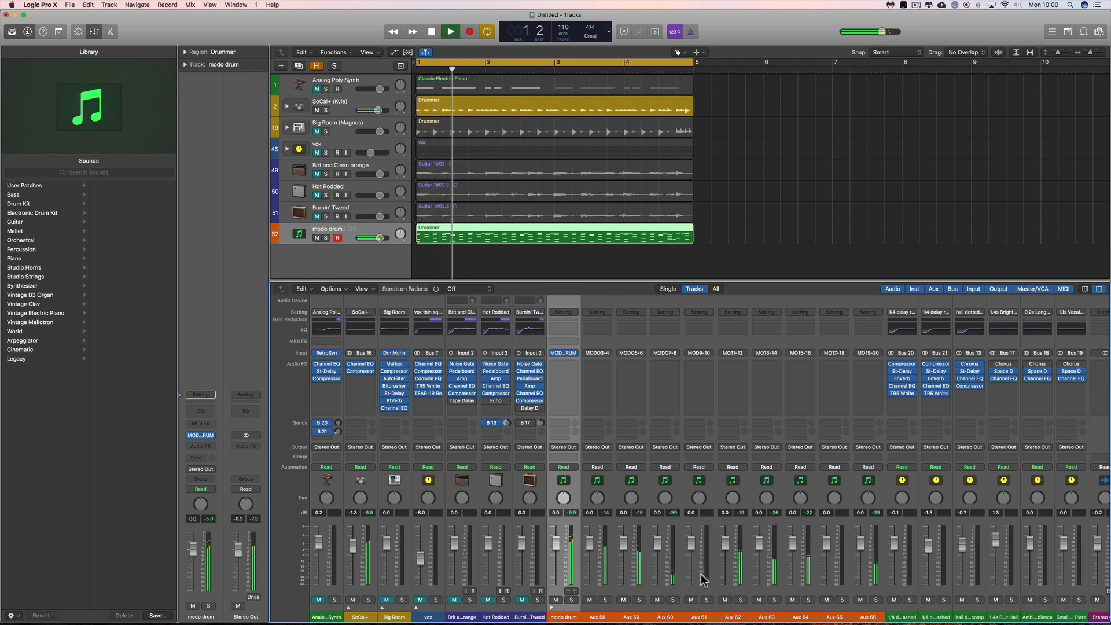
pyautogui.press('space')
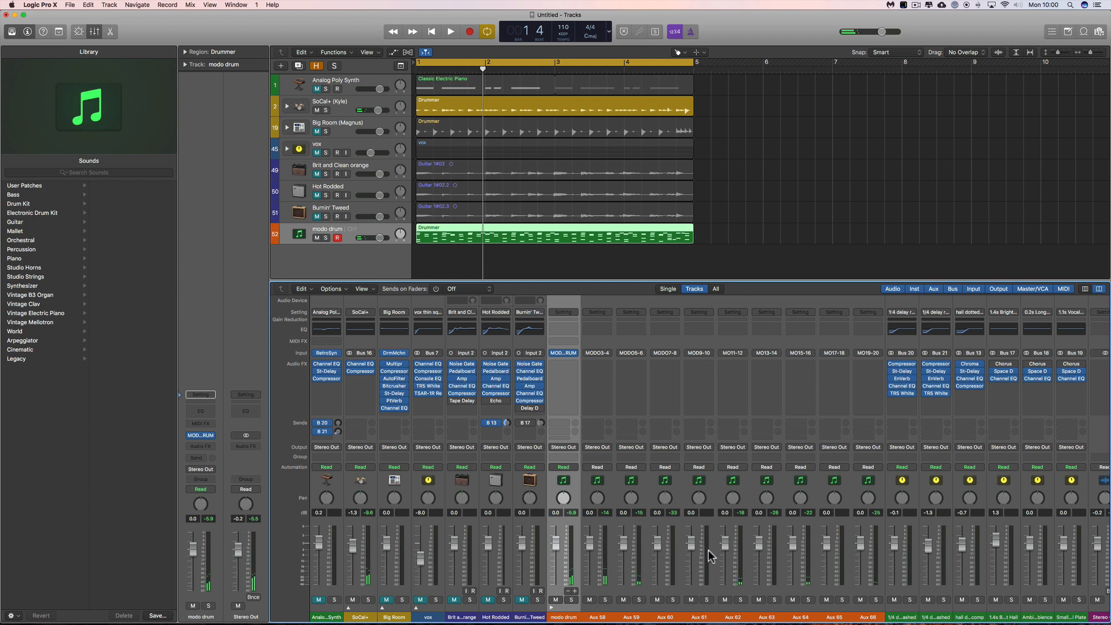
pyautogui.press('space')
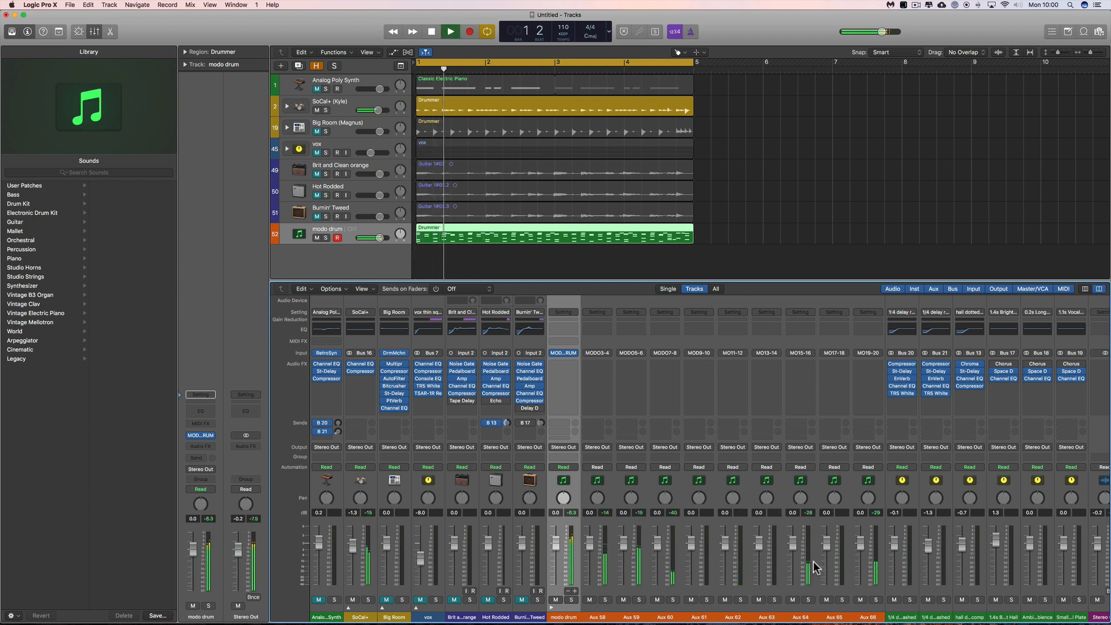
pyautogui.press('space')
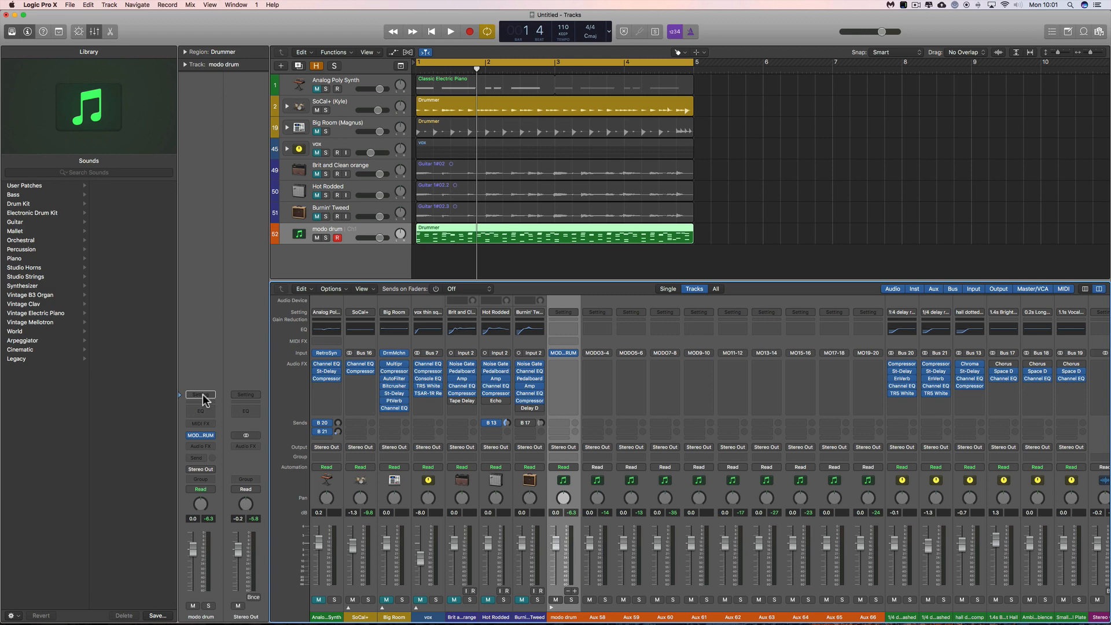
# Save the modo drum channel setup as a user patch named modo drum outs.
pyautogui.click(160, 616)
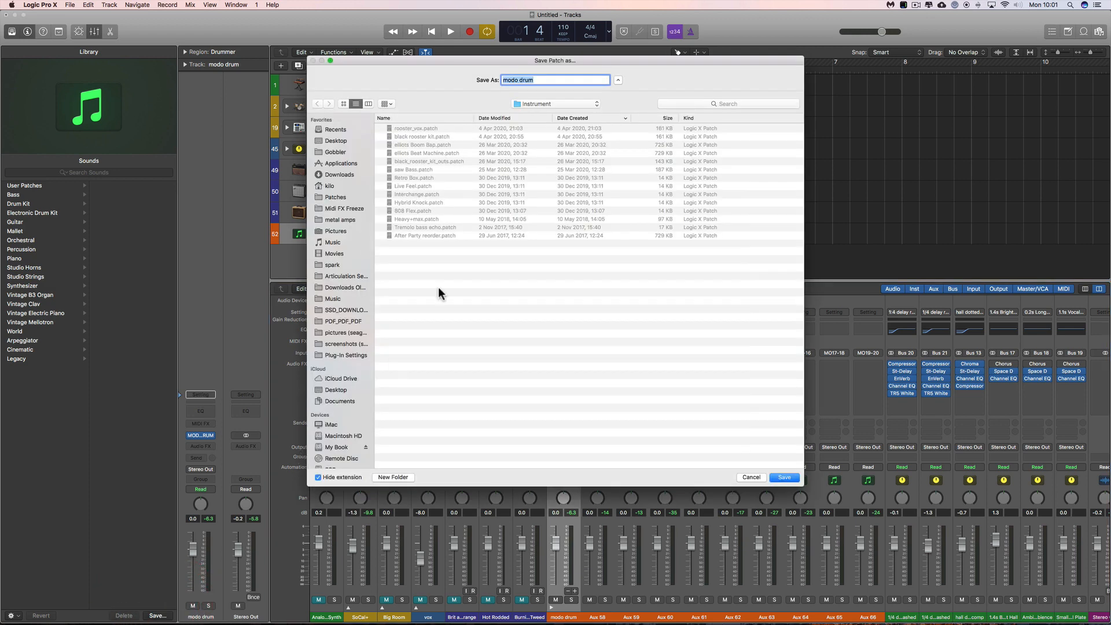
pyautogui.click(542, 82)
pyautogui.click(784, 477)
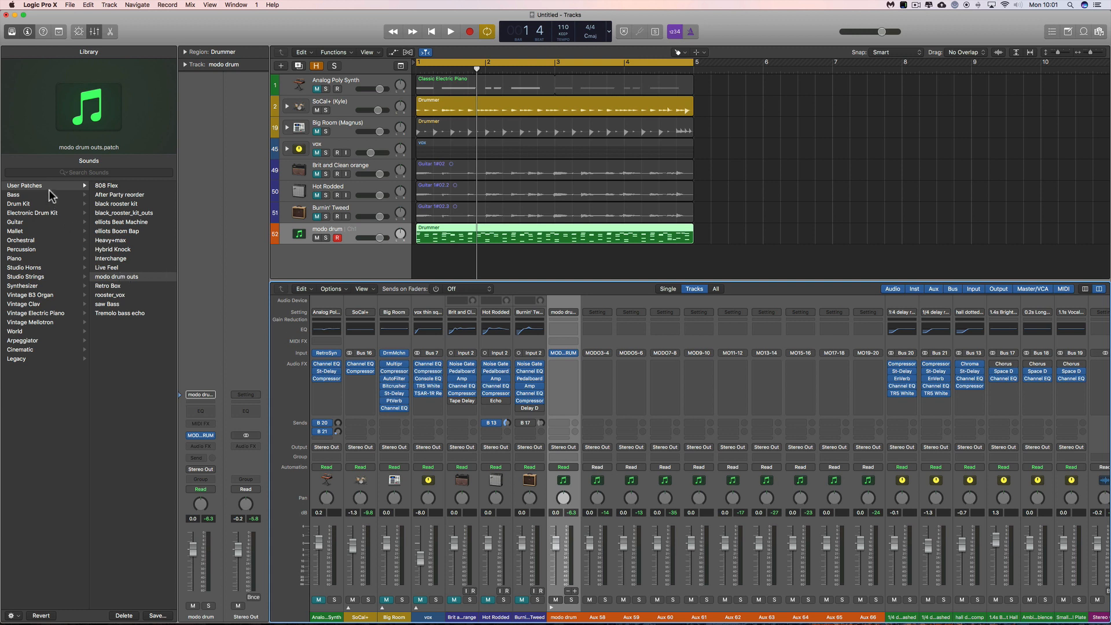
# Switch to the Pointer tool and move the modo drum Drummer region onto the SoCal+ track, starting at about bar 5.5.
pyautogui.click(482, 259)
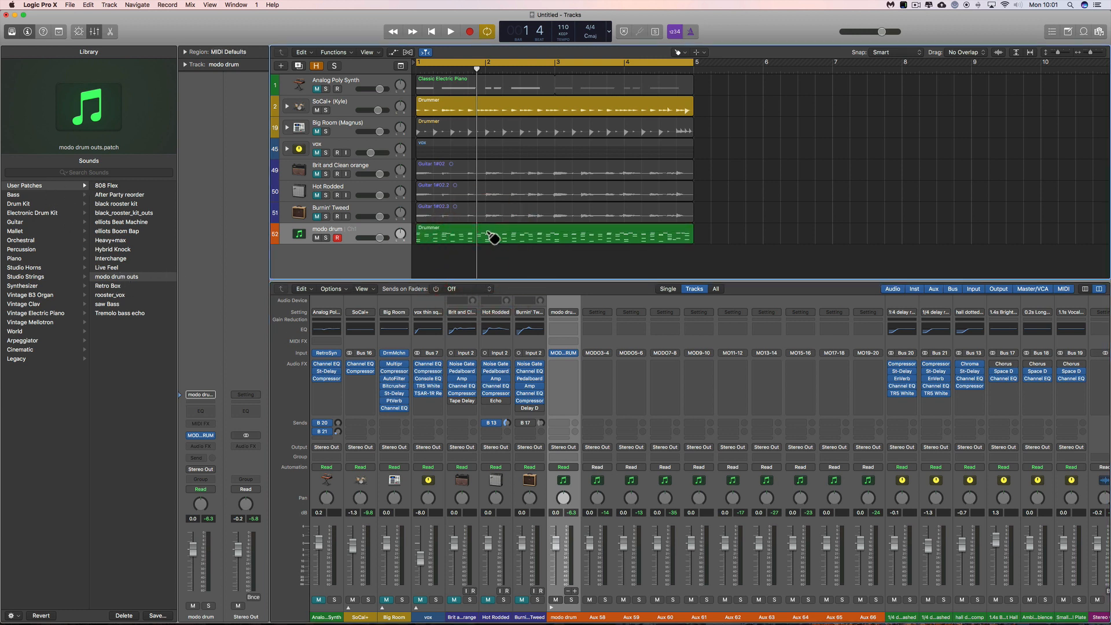
pyautogui.click(488, 231)
pyautogui.press('t')
pyautogui.click(501, 258)
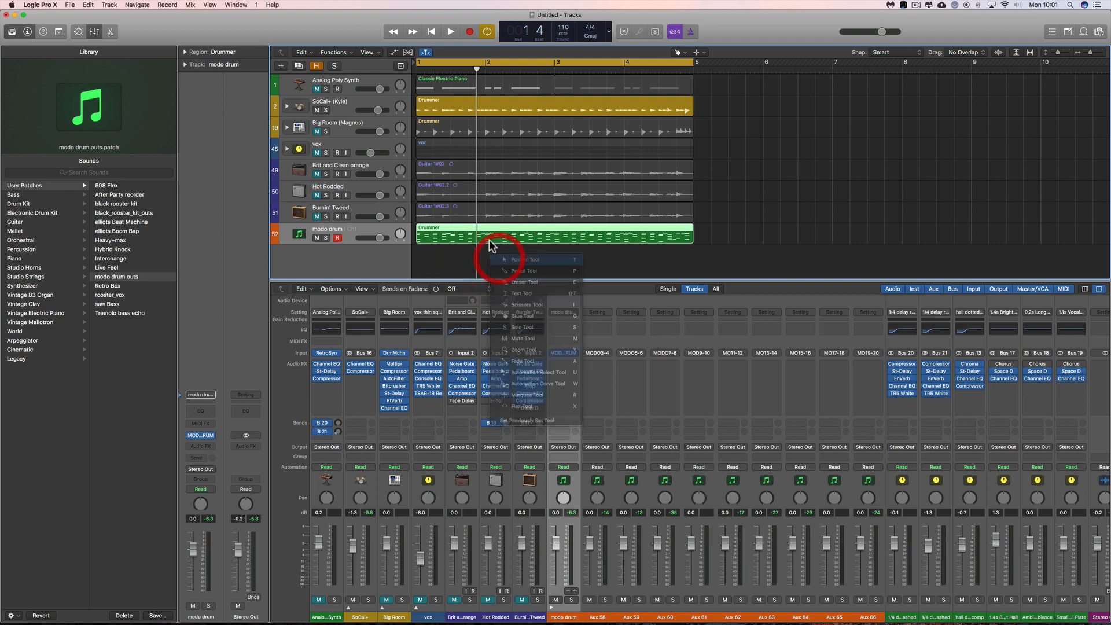
pyautogui.moveTo(481, 230); pyautogui.dragTo(810, 106)
# Delete the modo drum track and mute the SoCal+ (Kyle) track.
pyautogui.click(348, 229)
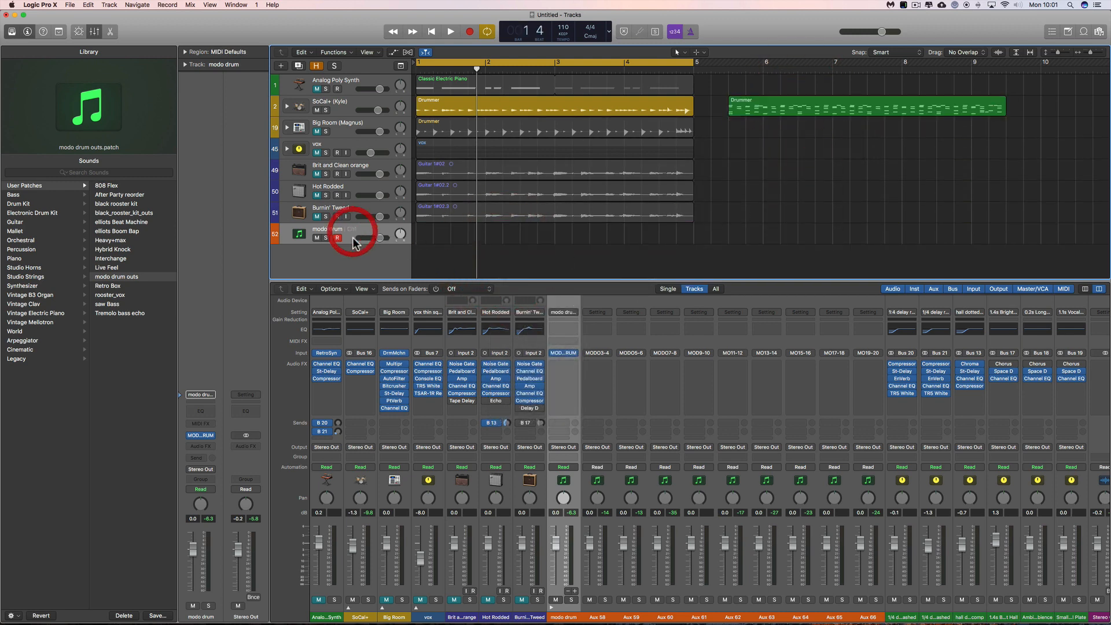
pyautogui.click(338, 237)
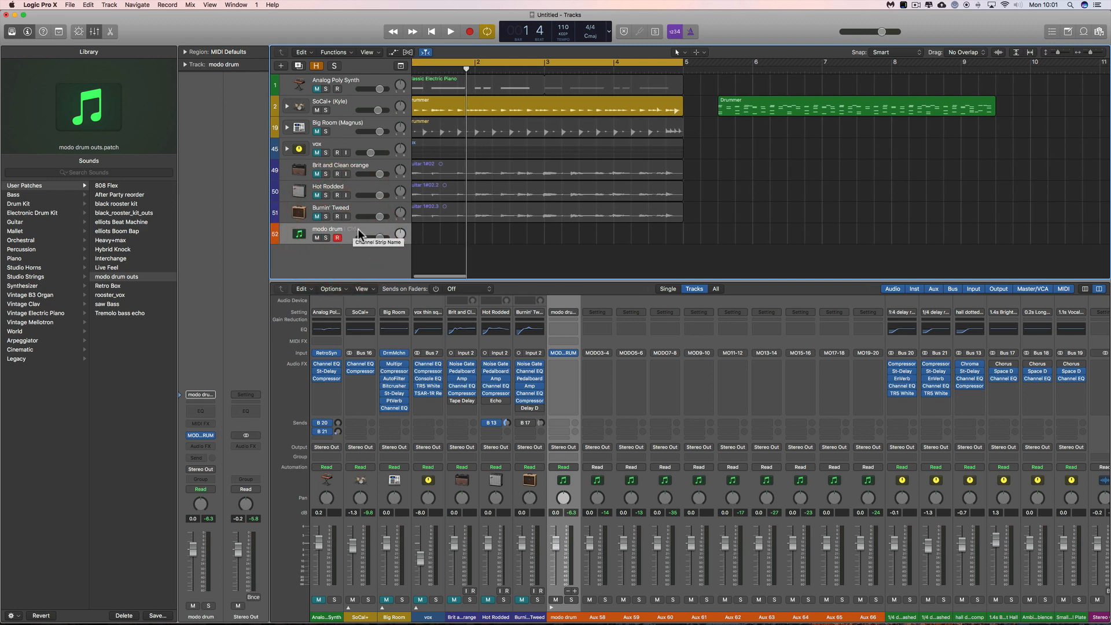
pyautogui.press('super+BackSpace')
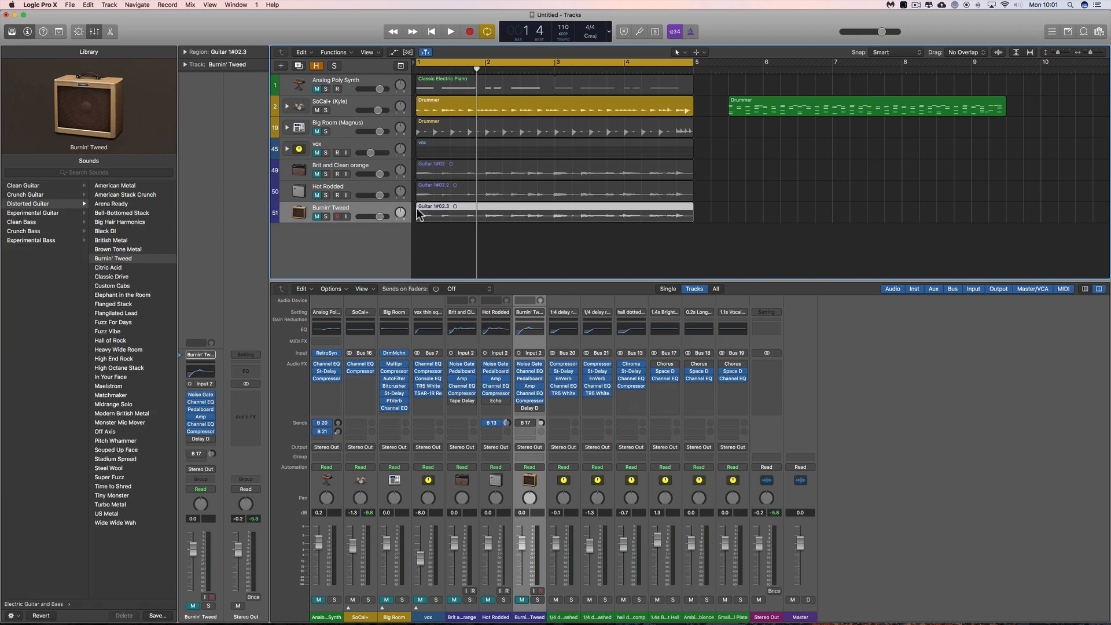
pyautogui.click(364, 233)
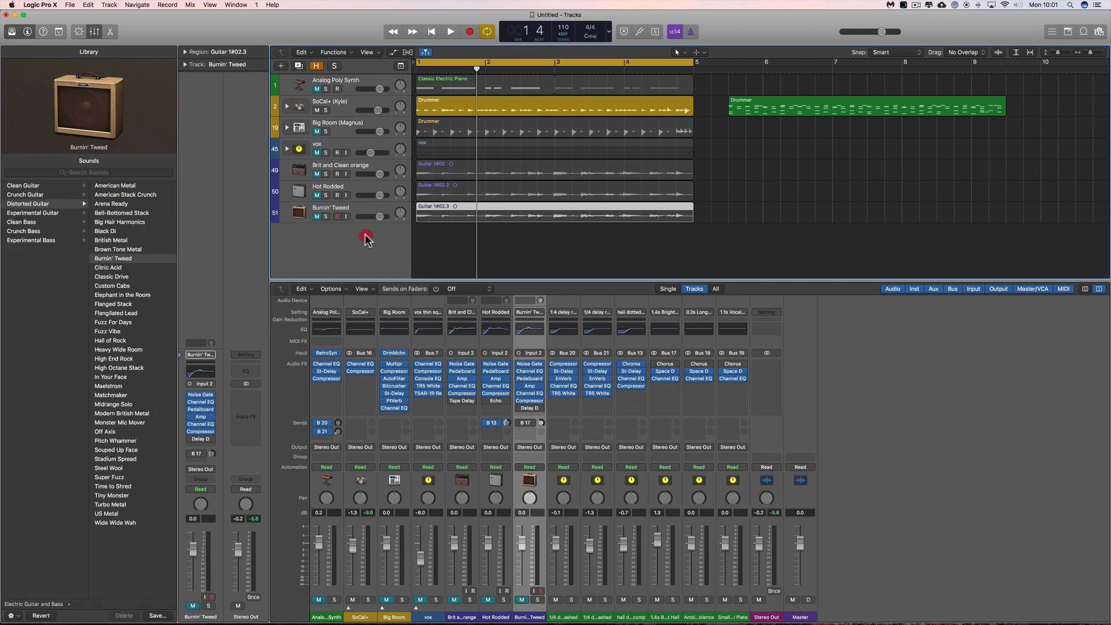
pyautogui.click(316, 110)
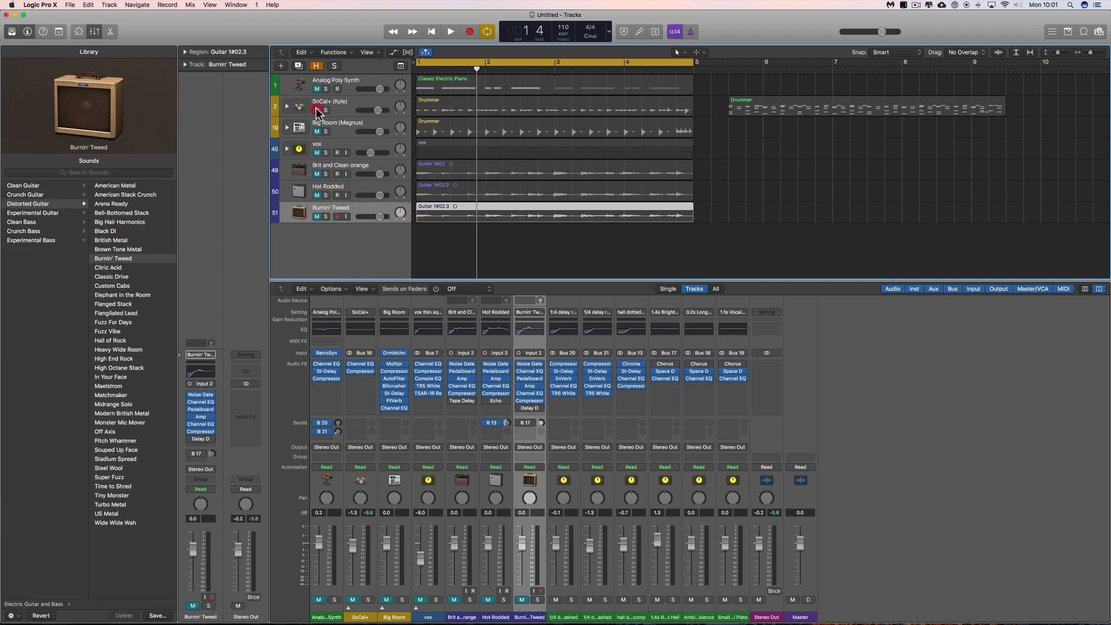
# Create one empty software instrument track and load the user patch modo drum outs on it.
pyautogui.click(279, 65)
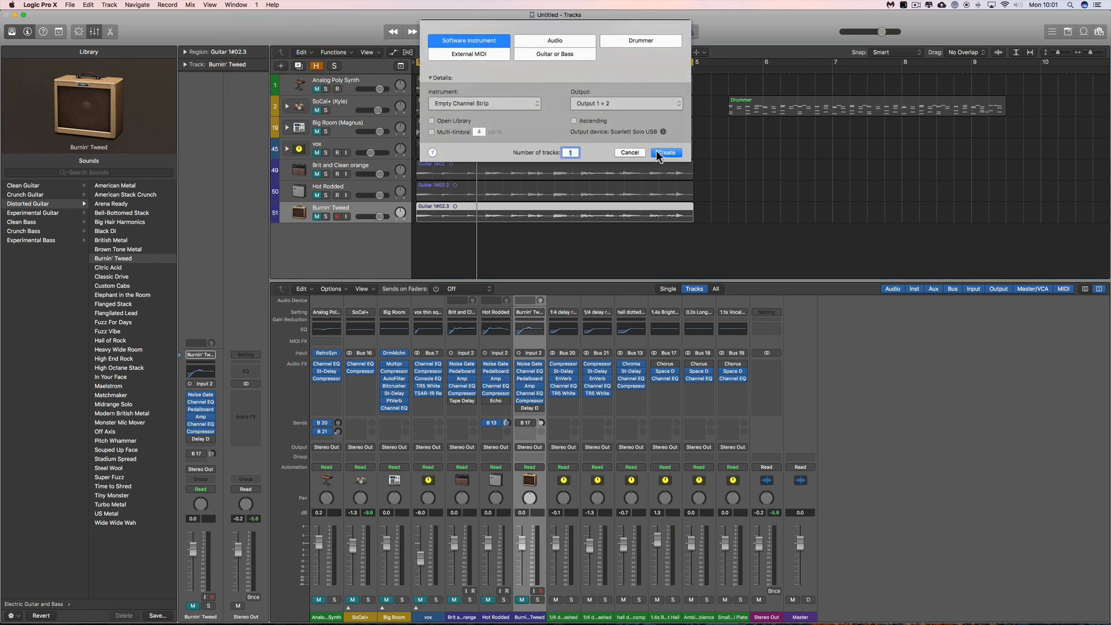
pyautogui.click(659, 152)
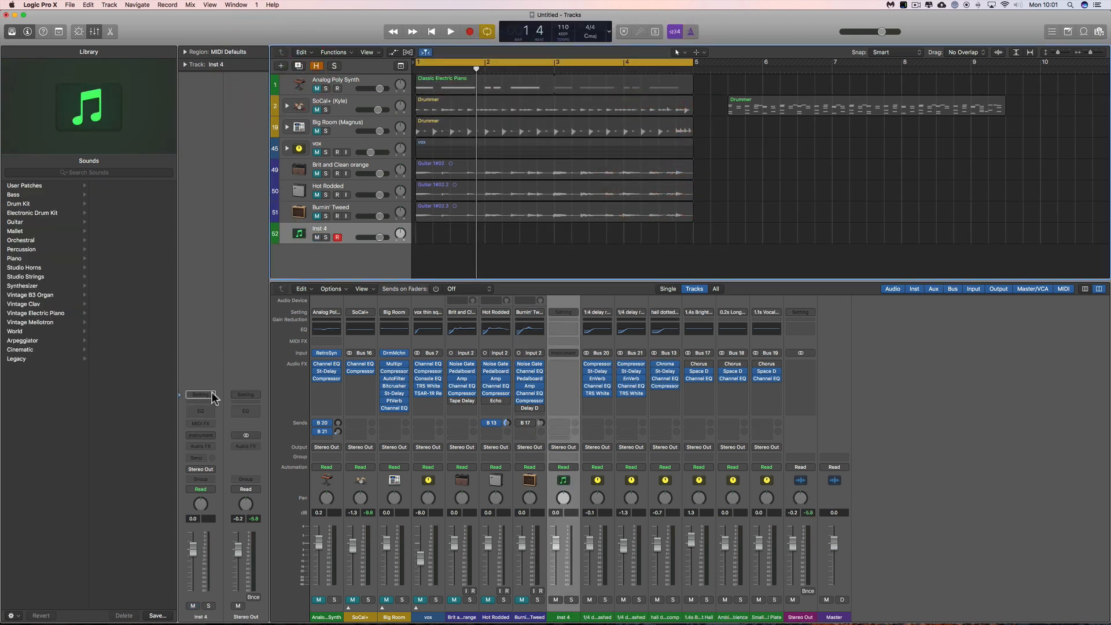
pyautogui.click(30, 185)
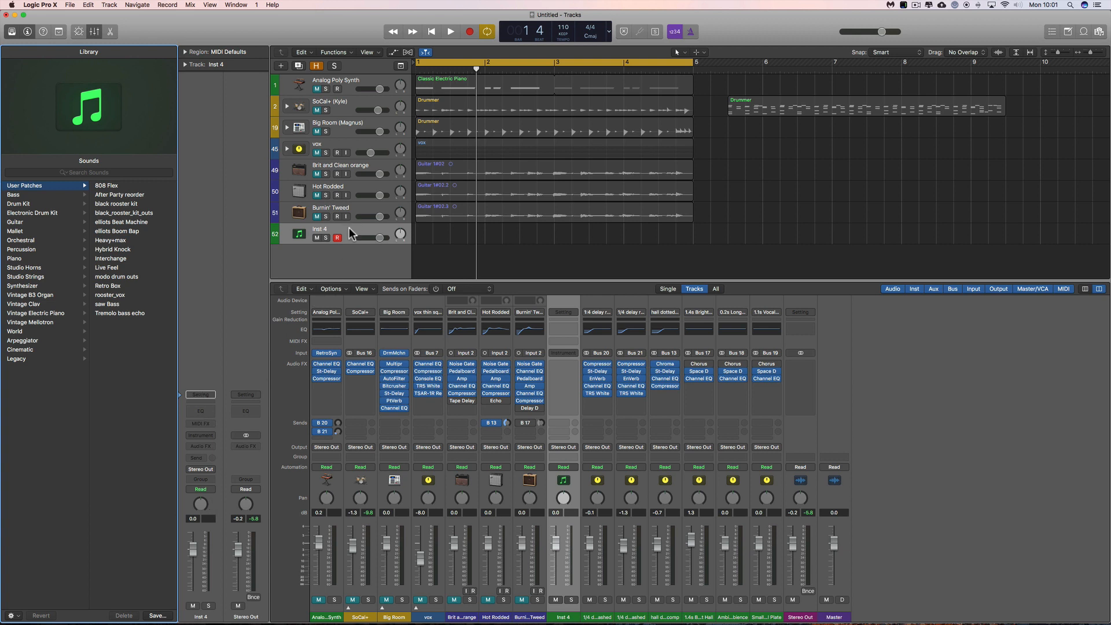
pyautogui.click(123, 277)
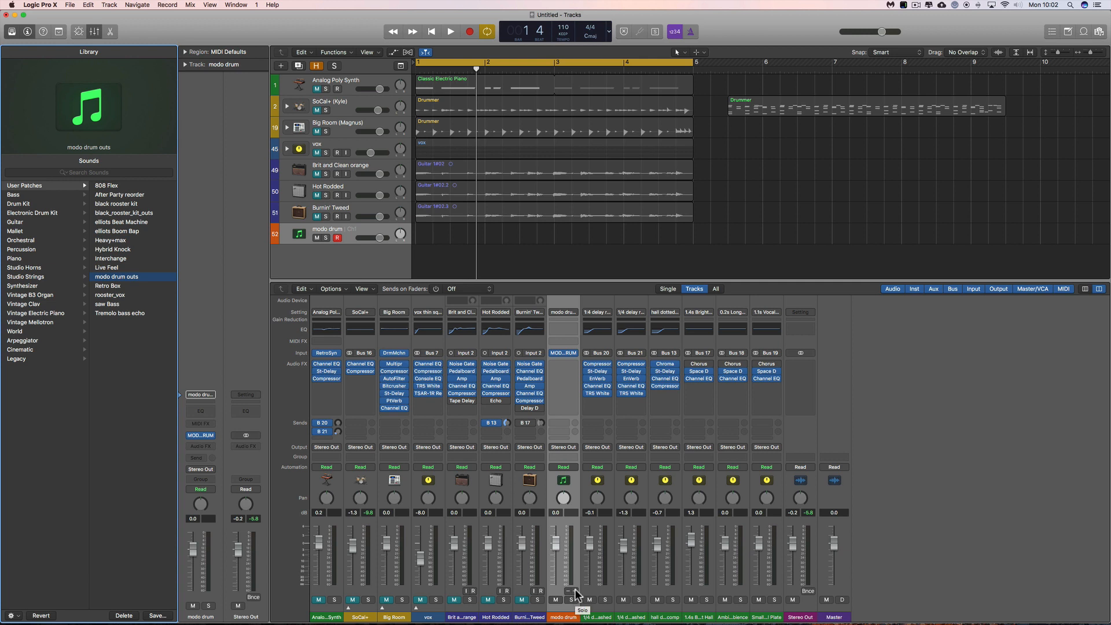
# Inspect the reloaded MODO DRUM plug-in's kit model, kit layout and mixer output assignments, including the overhead and room channels.
pyautogui.click(563, 351)
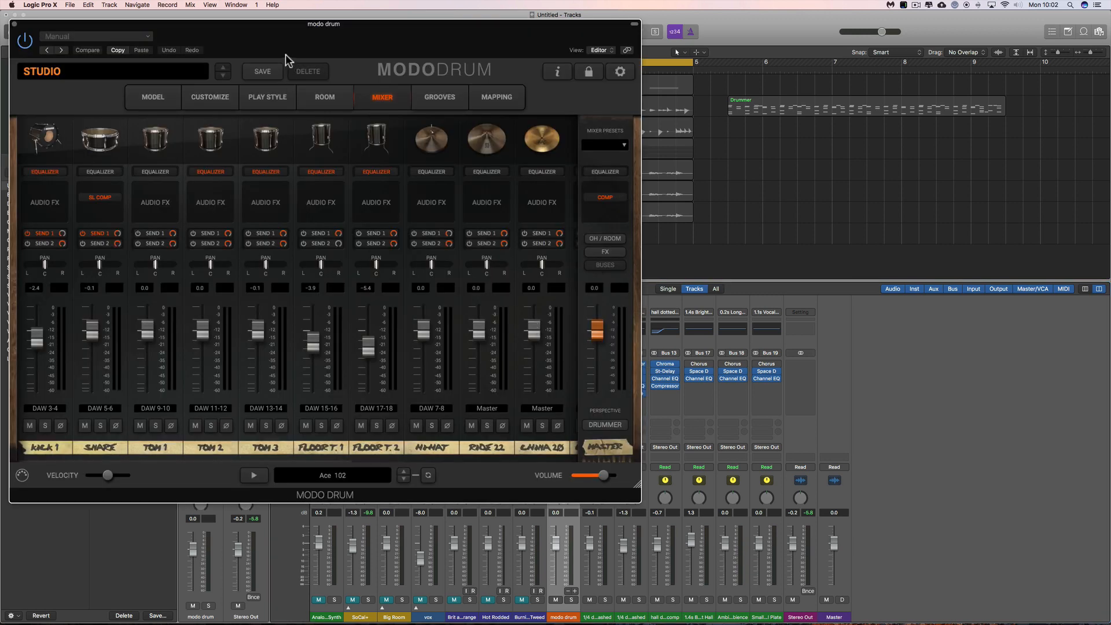
pyautogui.moveTo(286, 55); pyautogui.dragTo(503, 84)
pyautogui.click(394, 135)
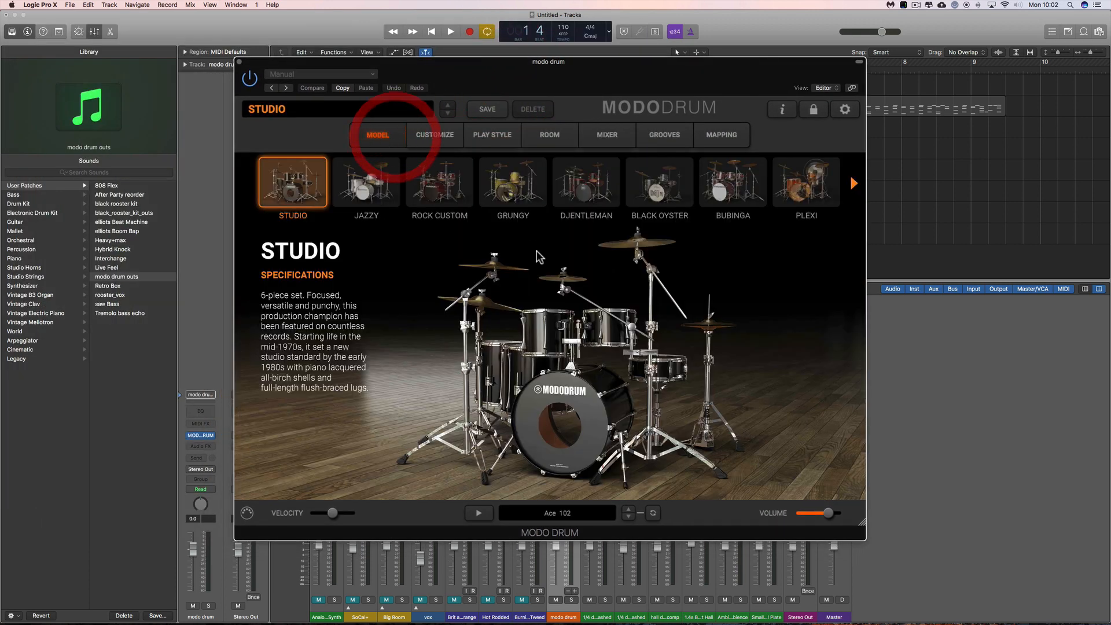
pyautogui.click(442, 140)
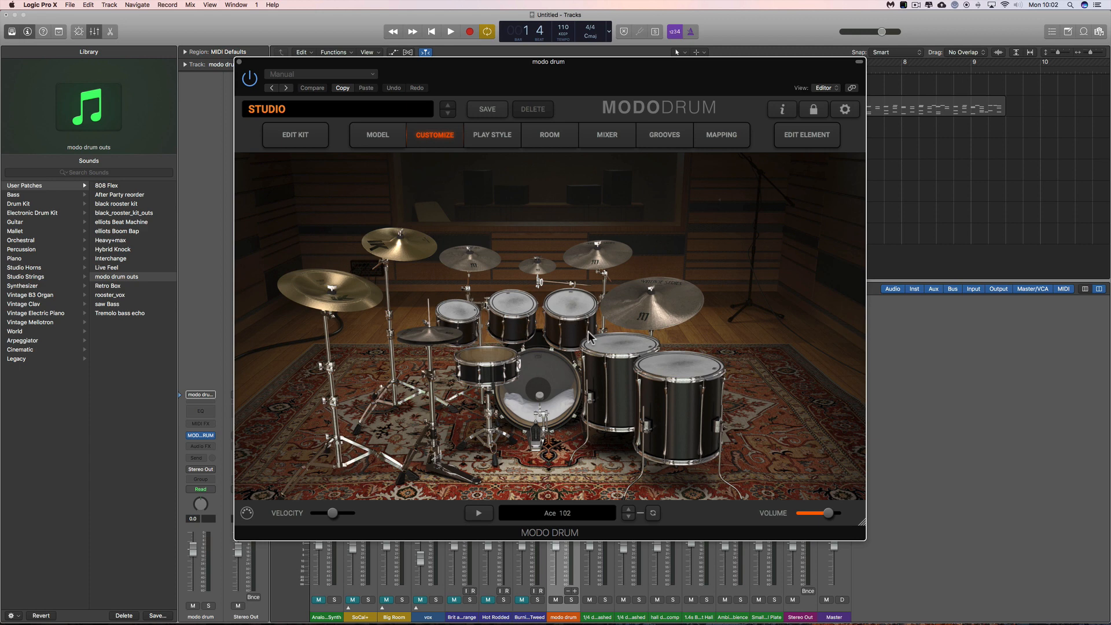
pyautogui.click(622, 142)
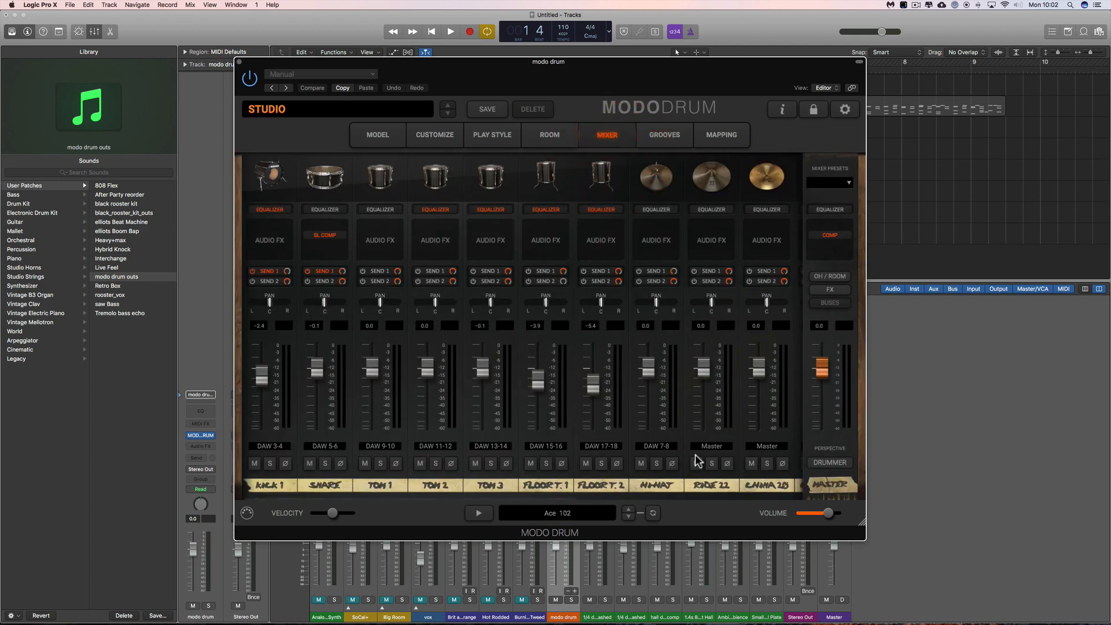
pyautogui.hscroll(3, 755, 463)
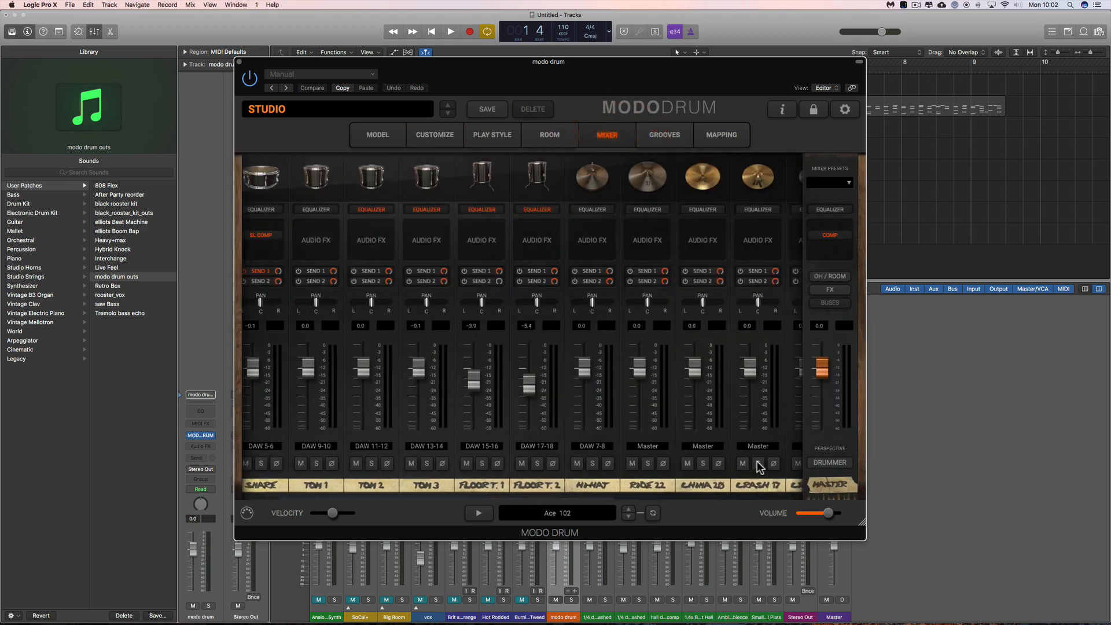
pyautogui.click(833, 276)
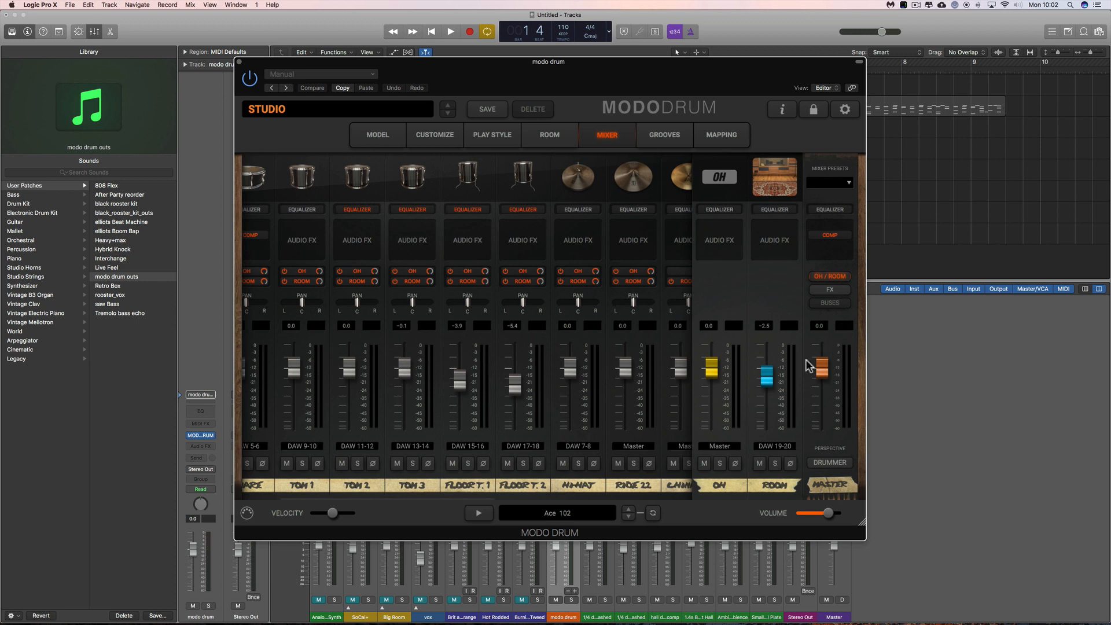
pyautogui.click(835, 279)
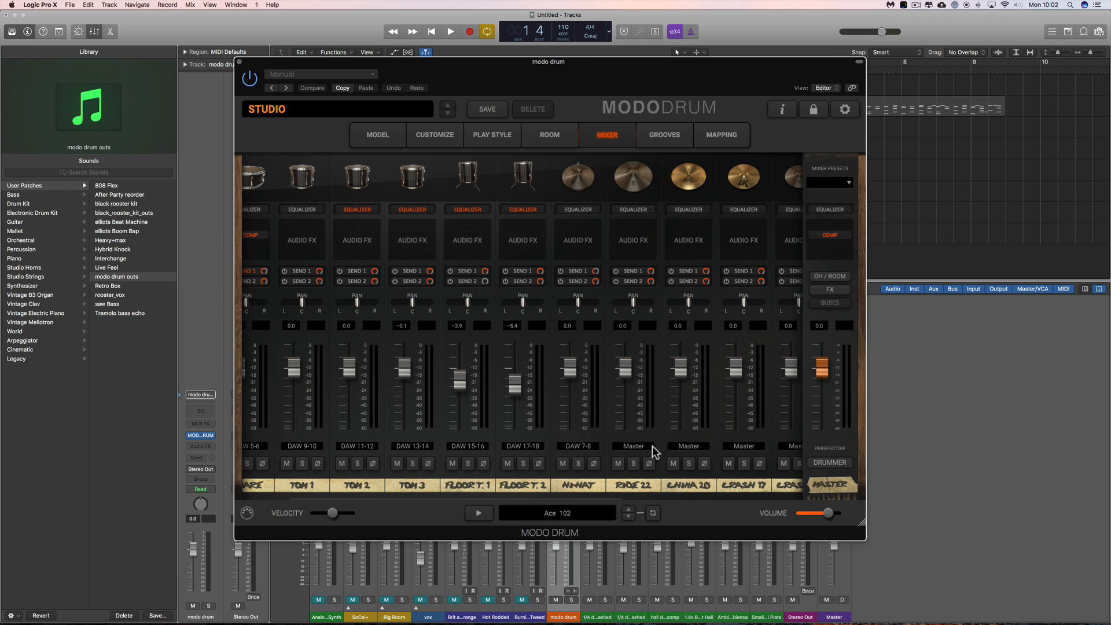
pyautogui.hscroll(-3, 541, 442)
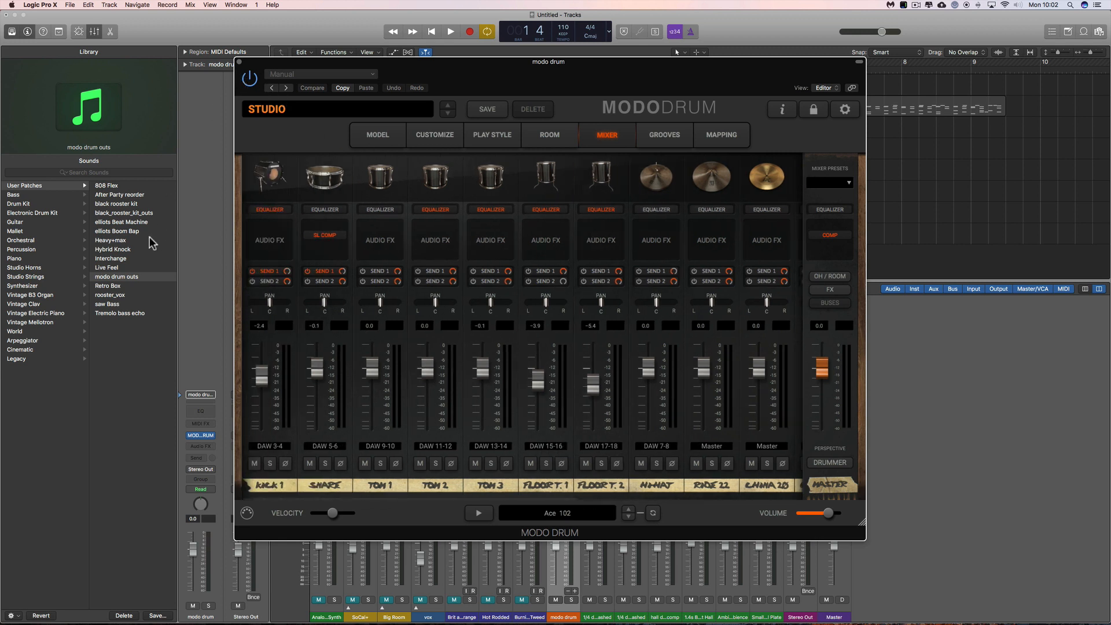
pyautogui.click(240, 61)
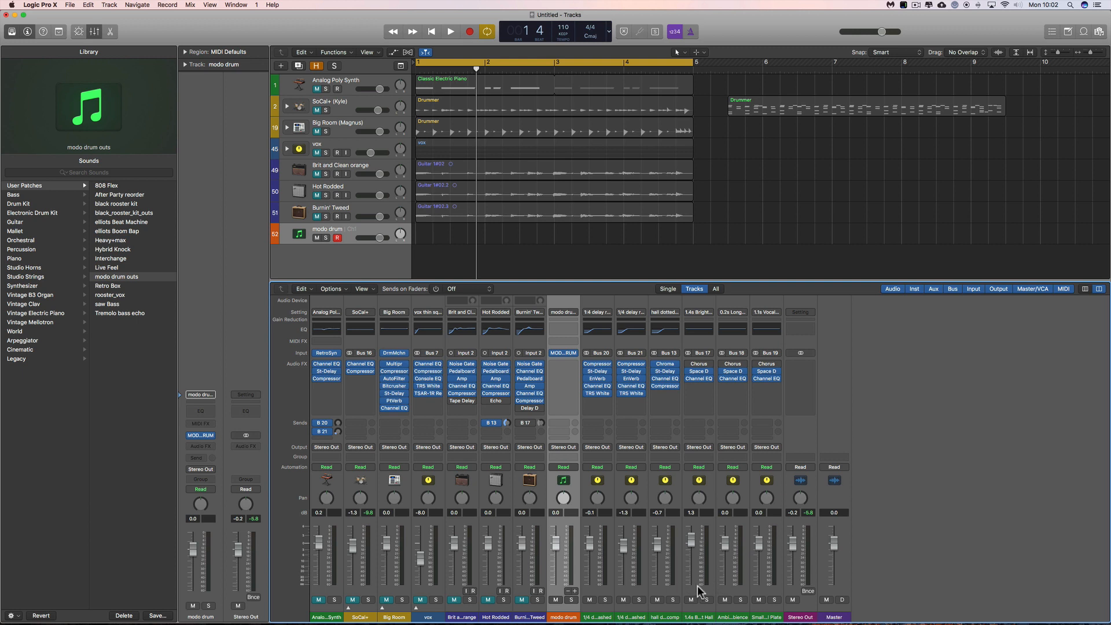
# Add nine aux channels to the modo drum instrument for outputs 3-4 through 19-20.
pyautogui.click(574, 591)
pyautogui.click(574, 591)
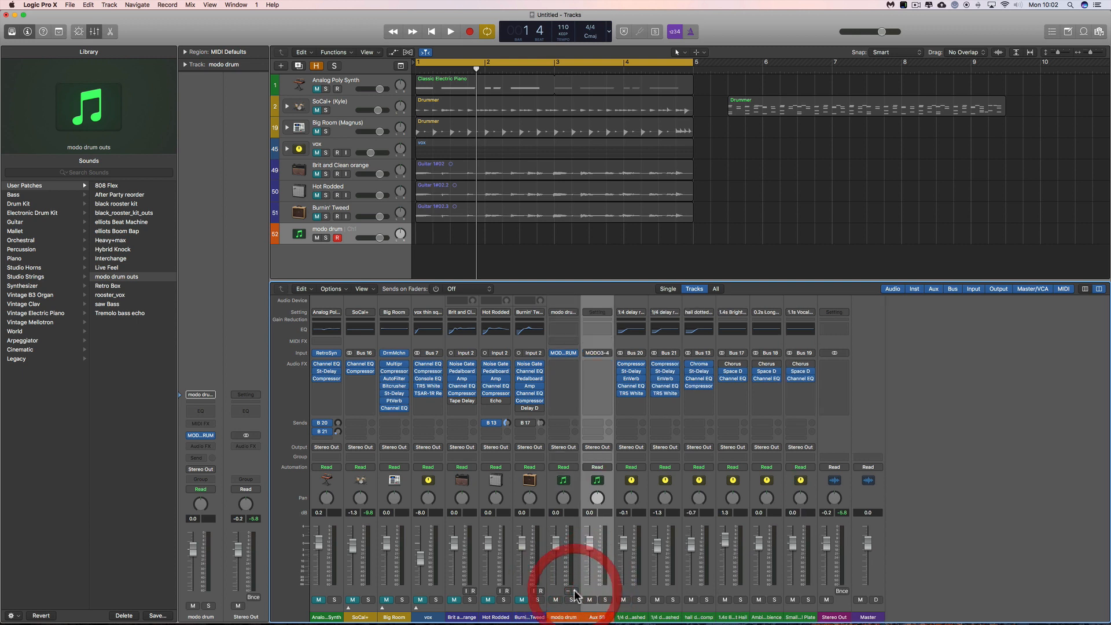
pyautogui.click(574, 591)
pyautogui.click(574, 591)
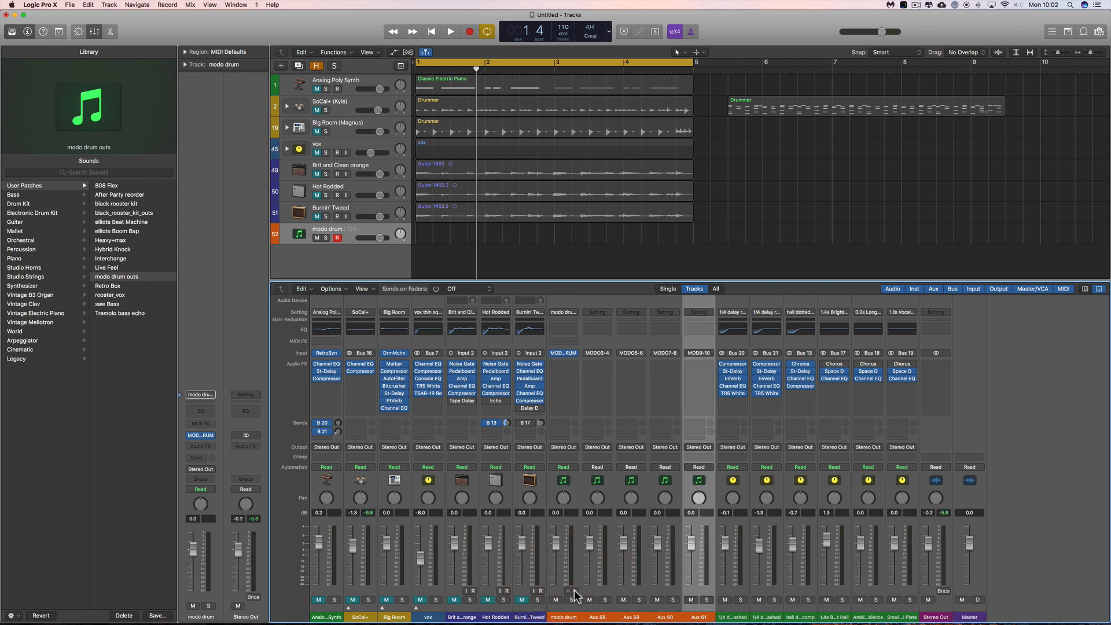
pyautogui.click(574, 591)
pyautogui.click(574, 591)
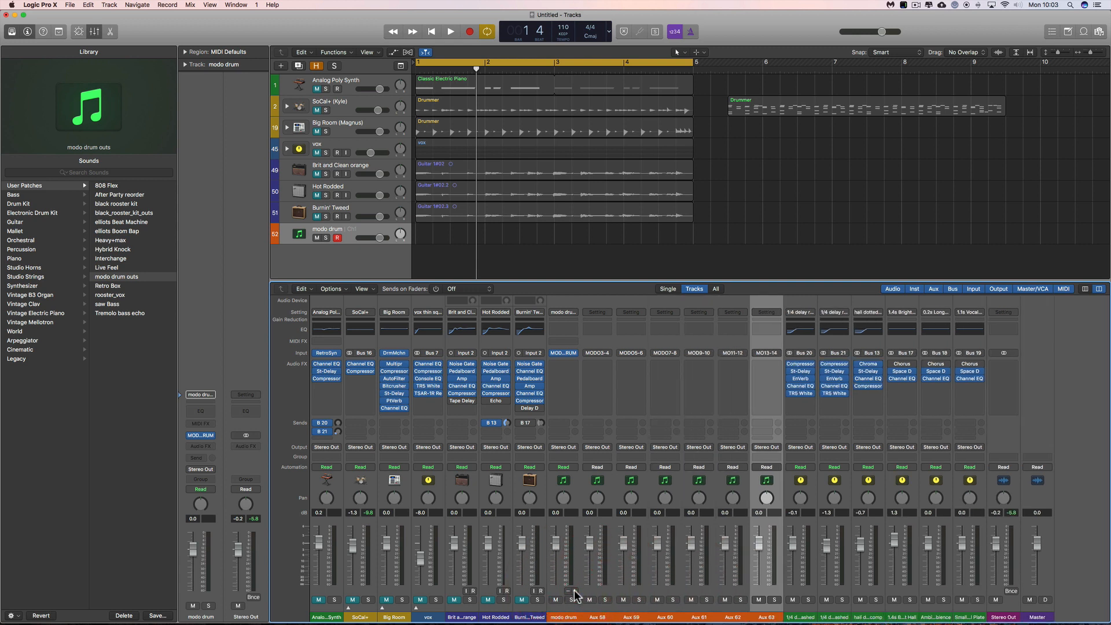
pyautogui.click(574, 591)
pyautogui.click(573, 590)
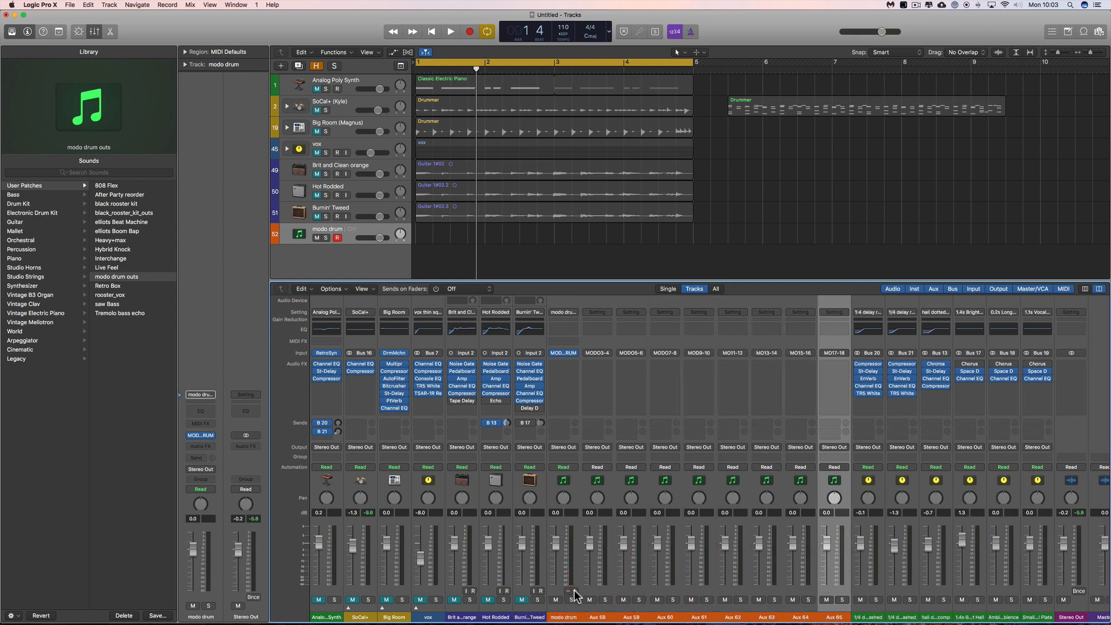
pyautogui.click(574, 590)
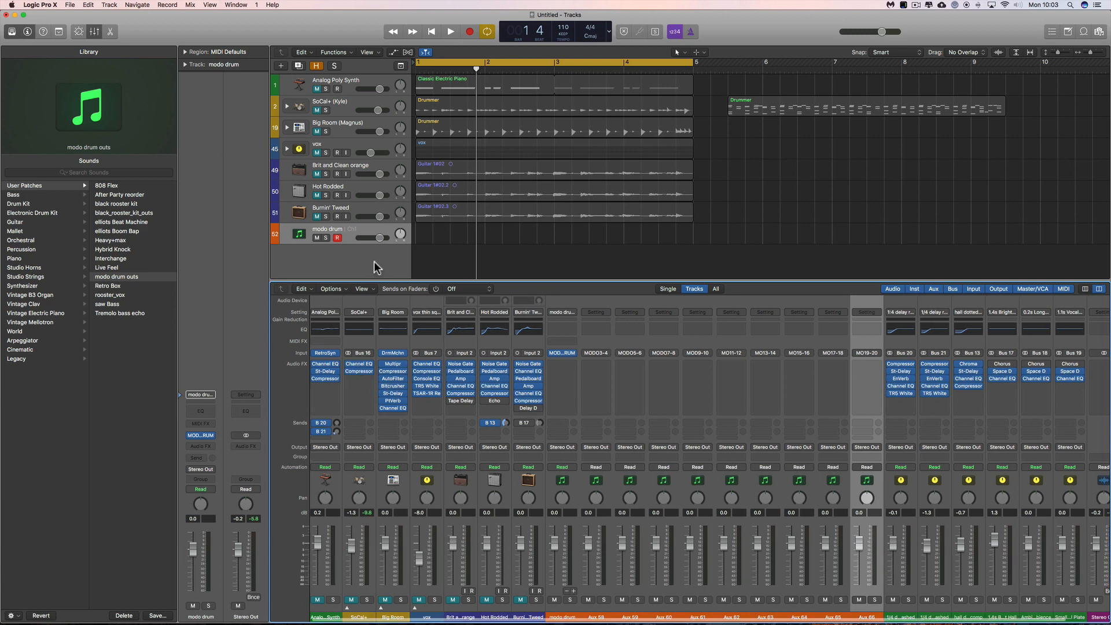
# Expand the SoCal+ track stack to examine its individual drum channels and Overheads track, and collapse it again.
pyautogui.click(358, 109)
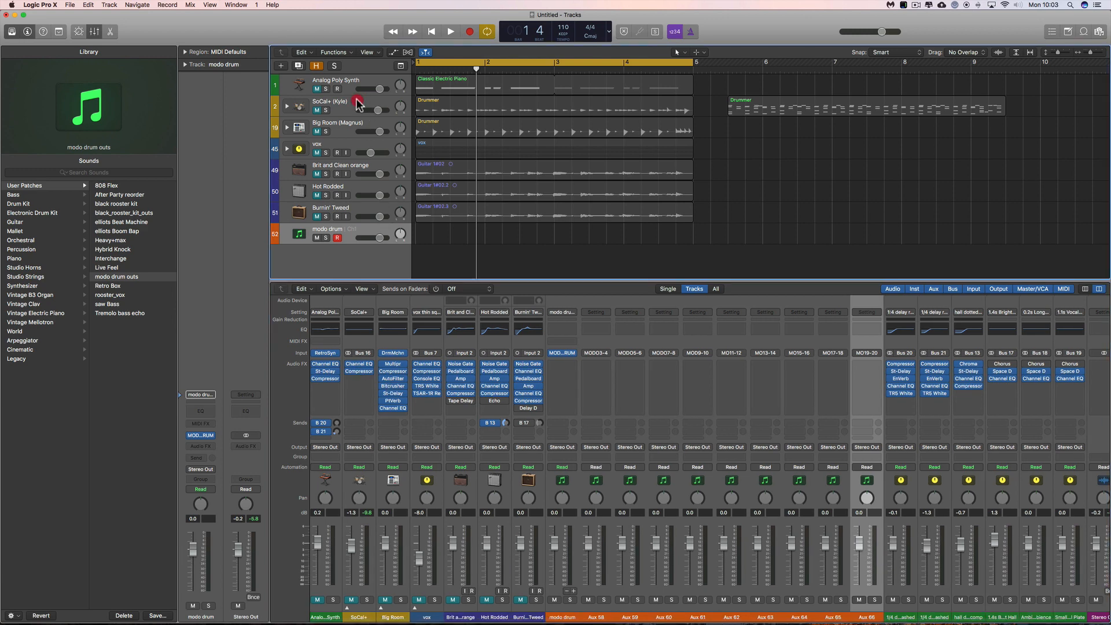
pyautogui.click(286, 106)
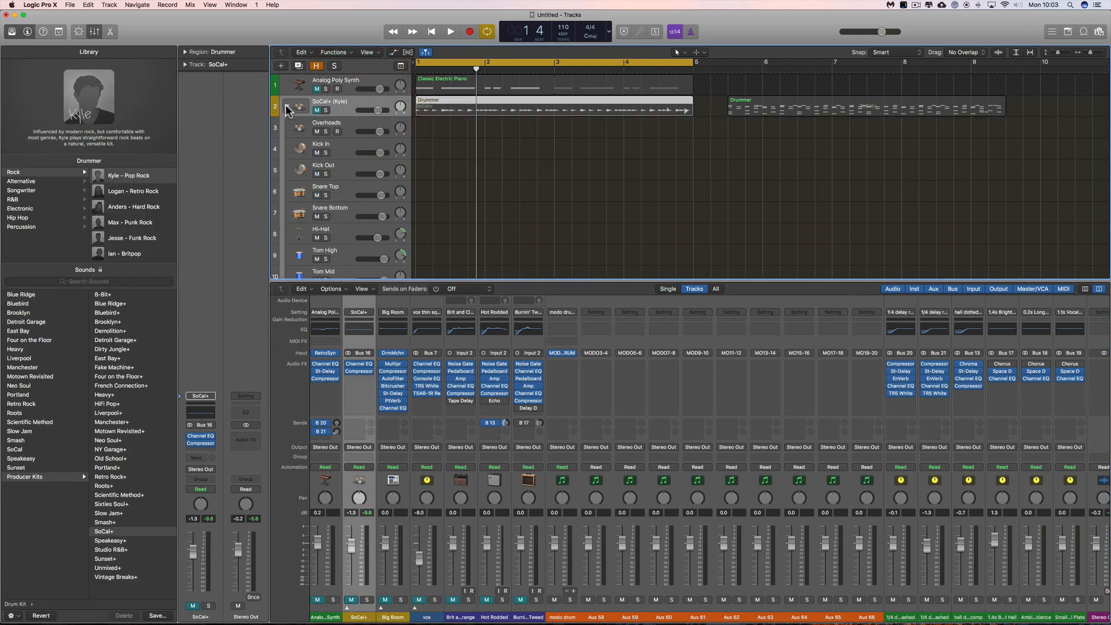
pyautogui.click(286, 105)
pyautogui.click(286, 105)
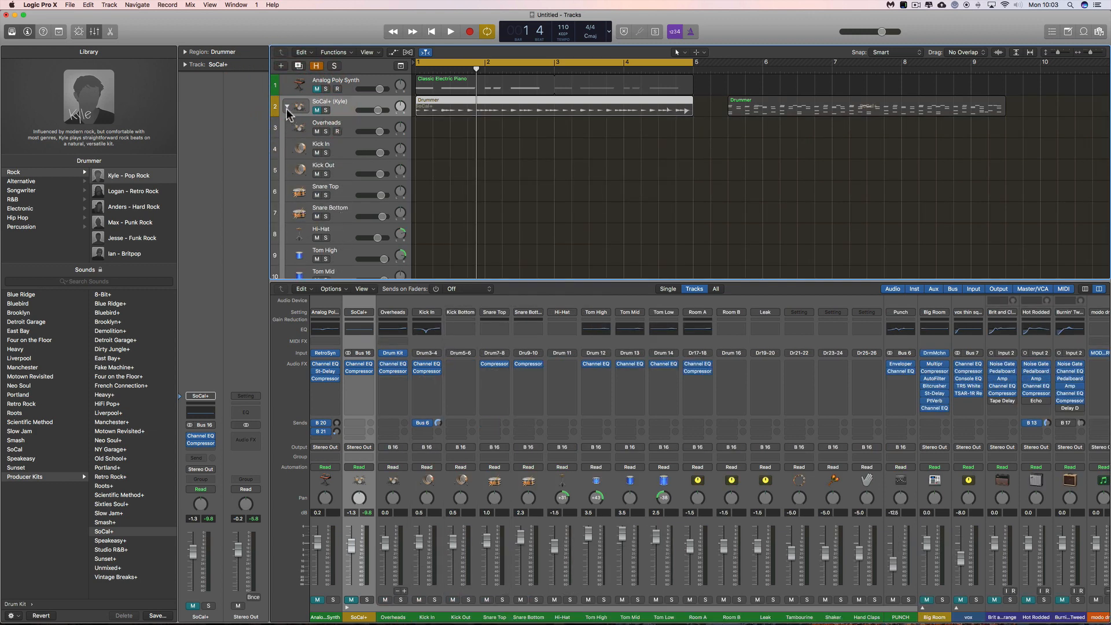
pyautogui.click(351, 129)
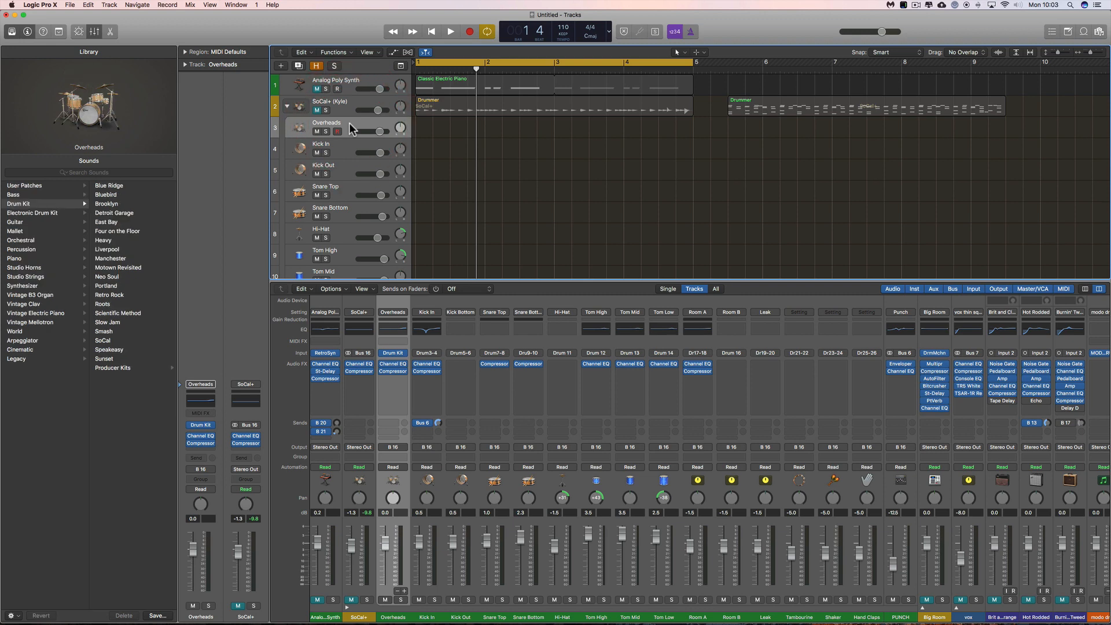
pyautogui.click(287, 106)
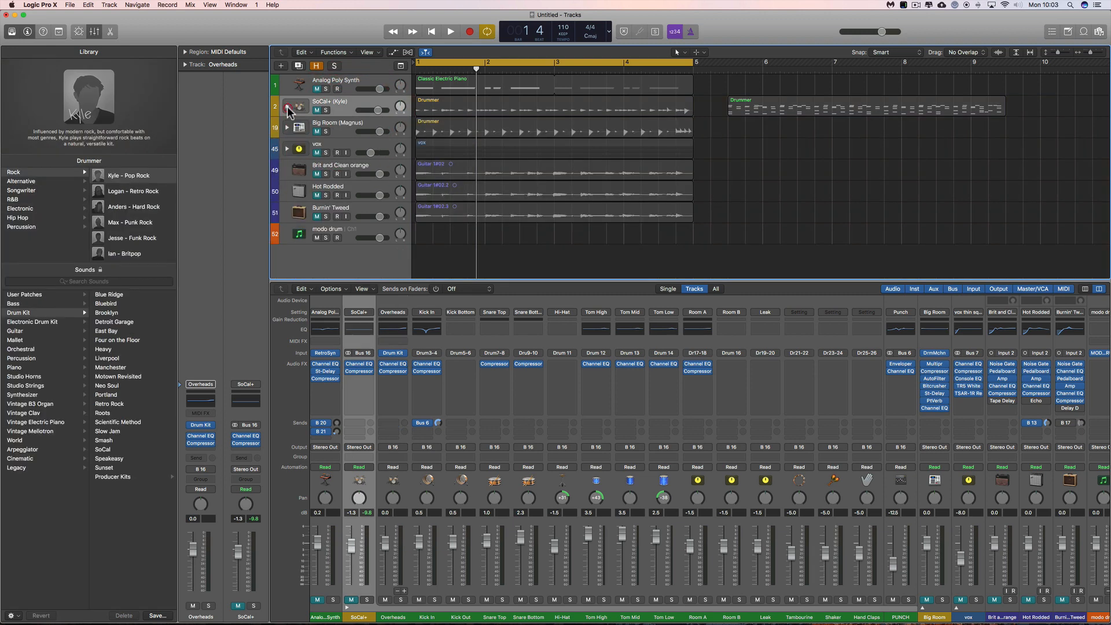
# Reopen MODO DRUM on the modo drum track and view its mixer outputs and available kit models.
pyautogui.click(360, 233)
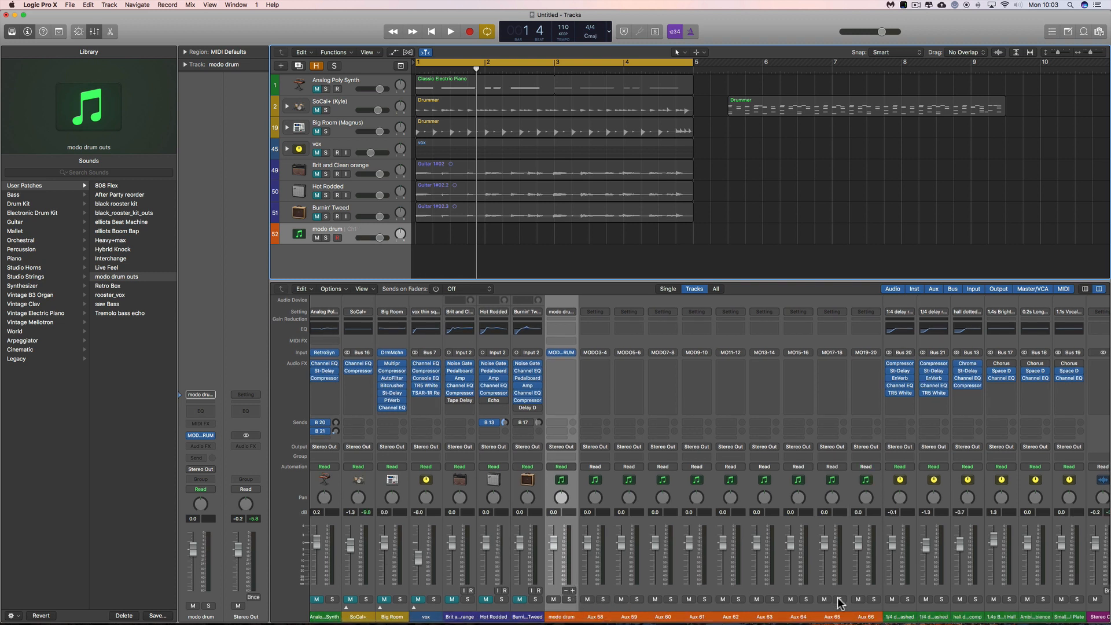
pyautogui.click(561, 356)
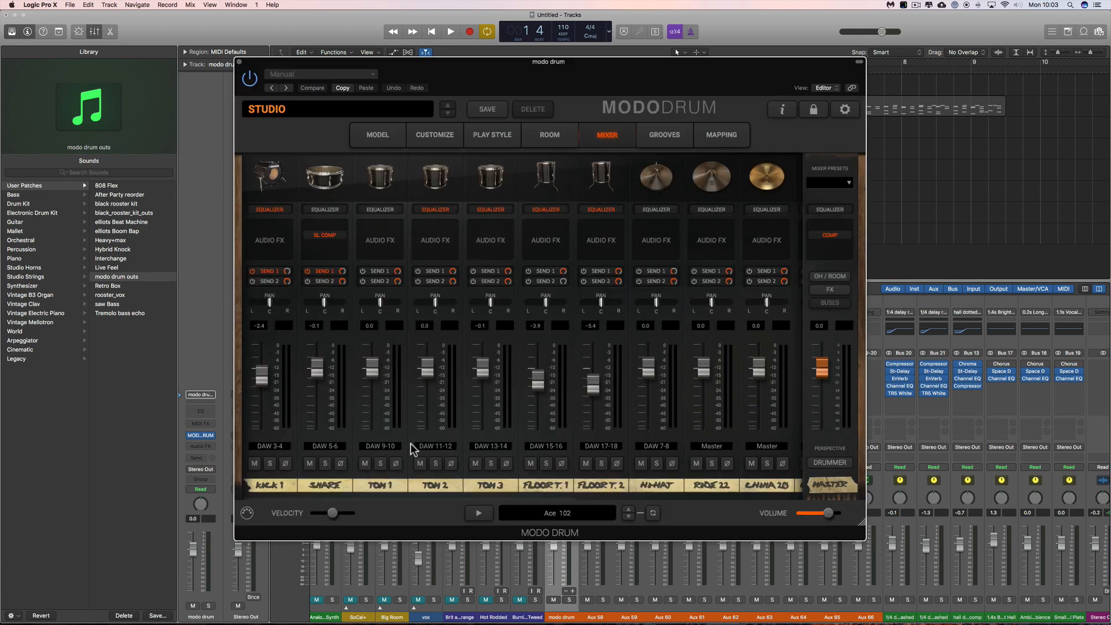
pyautogui.click(397, 141)
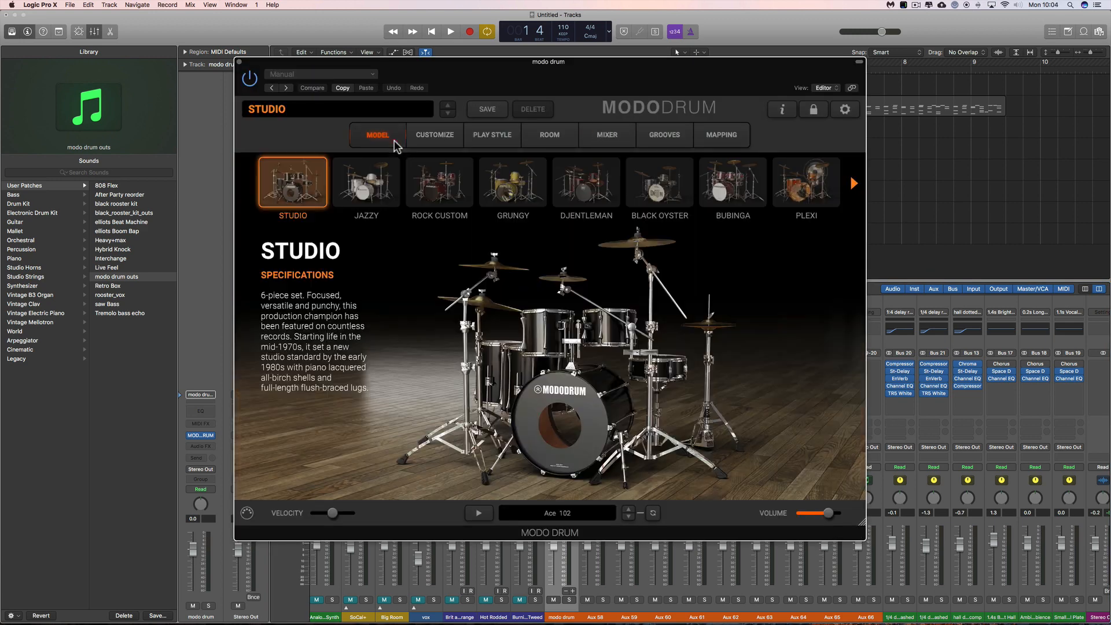
# View MODO DRUM's Customize page with the Studio kit layout, and close the plug-in window.
pyautogui.click(421, 143)
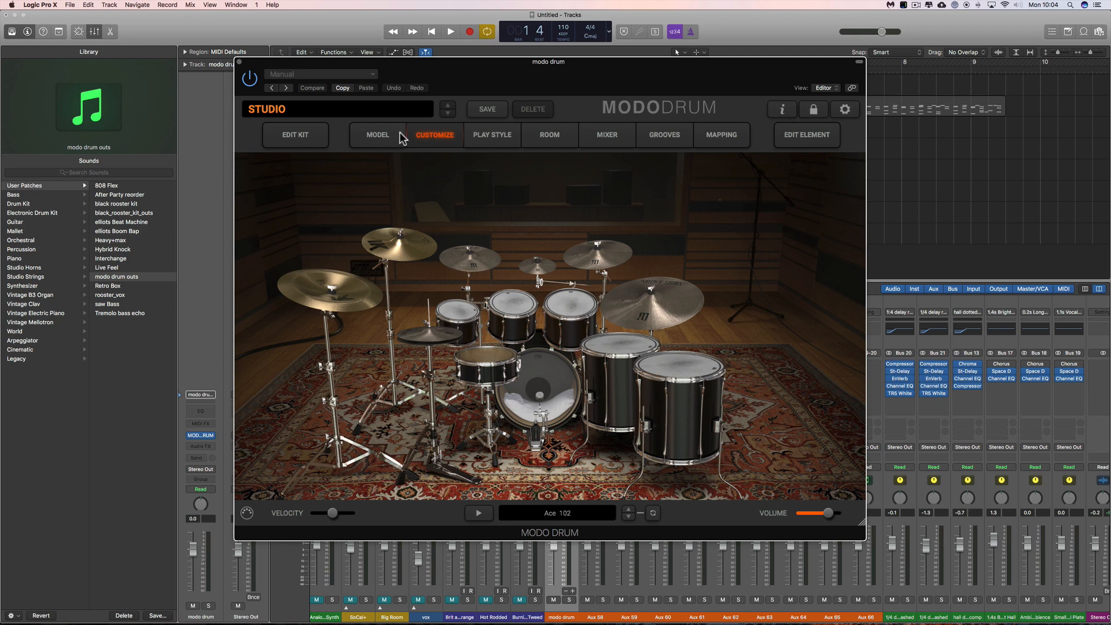
pyautogui.click(240, 62)
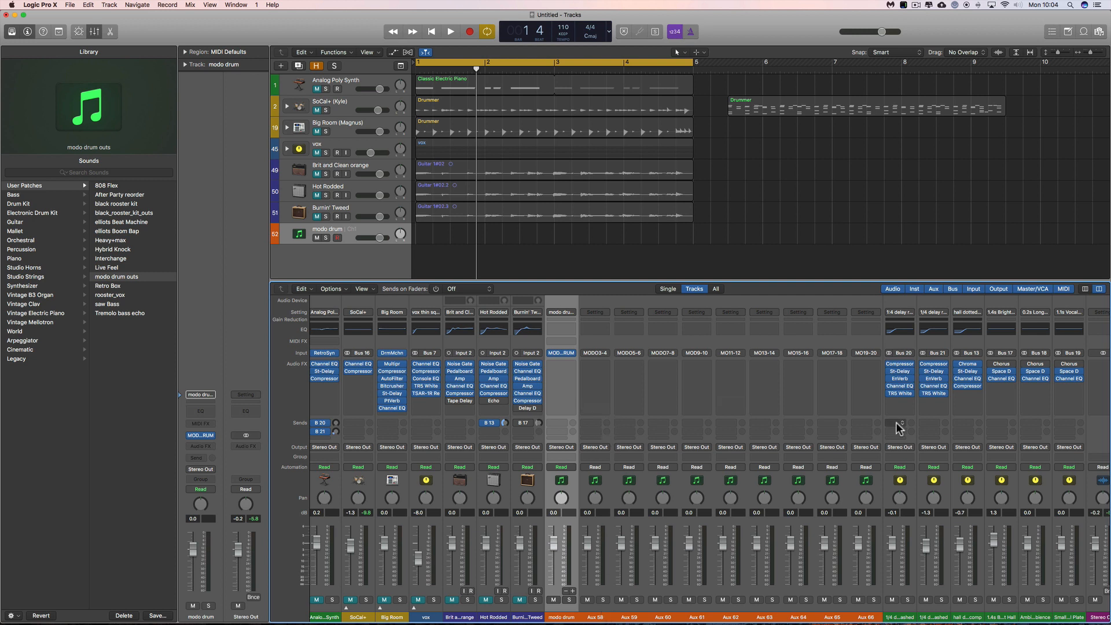
pyautogui.click(597, 612)
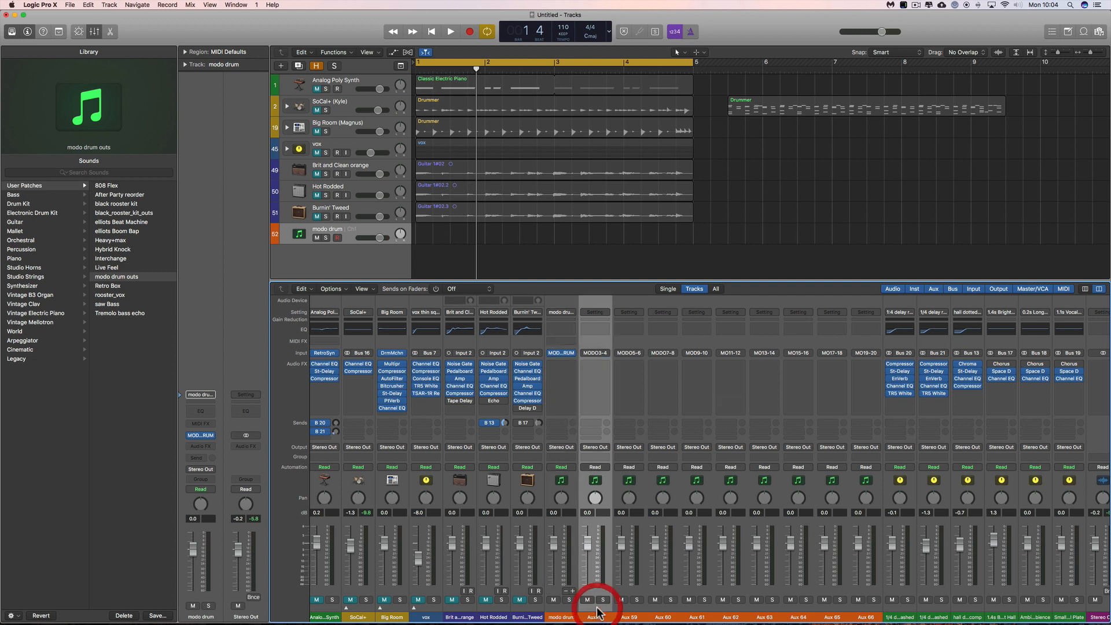
pyautogui.click(563, 615)
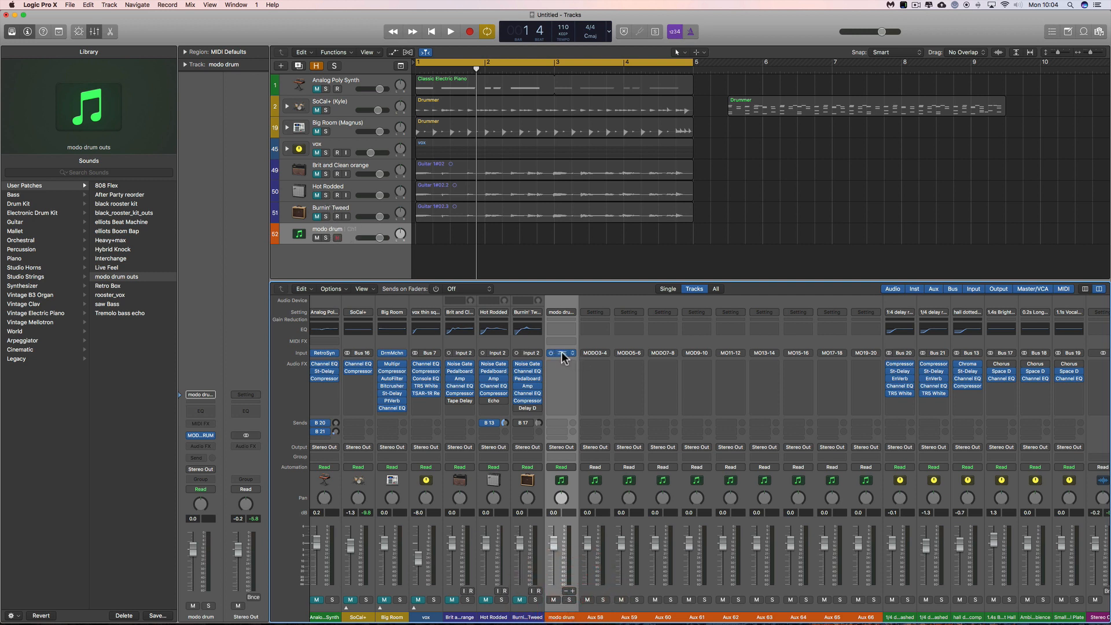
# Create arrangement tracks for the nine modo drum aux channels, Aux 58 through Aux 66.
pyautogui.click(604, 610)
pyautogui.keyDown('shift'); pyautogui.click(643, 613); pyautogui.keyUp('shift')
pyautogui.moveTo(681, 613); pyautogui.dragTo(871, 613)
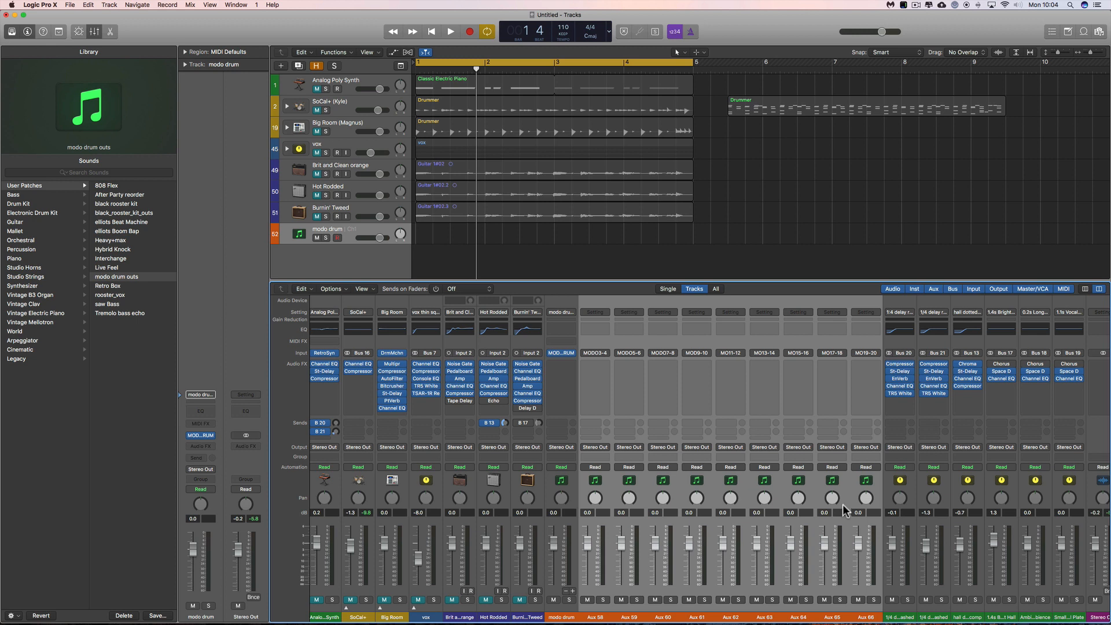
pyautogui.rightClick(644, 497)
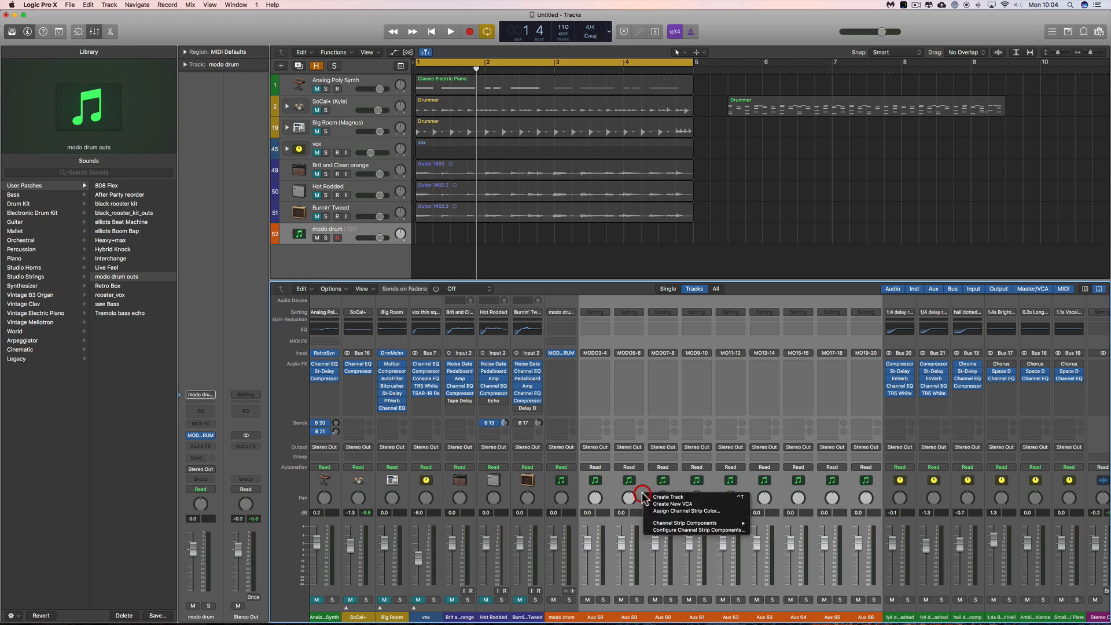
pyautogui.click(670, 497)
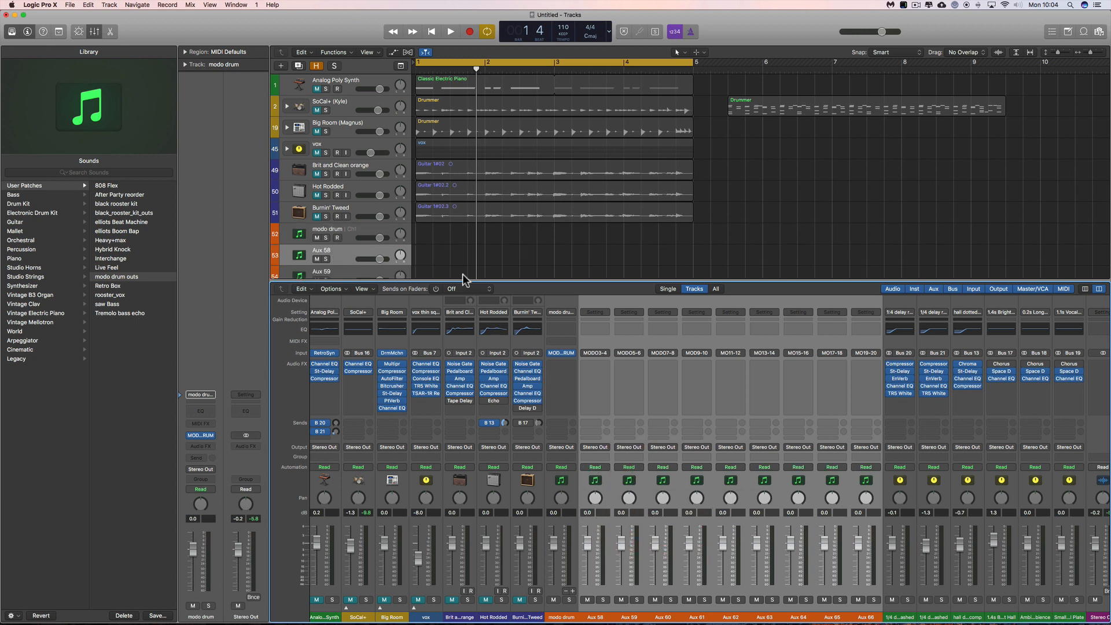
# Examine the modo drum track and its aux tracks, Aux 58 to Aux 66, individually and as a selected group.
pyautogui.scroll(-3, 448, 252)
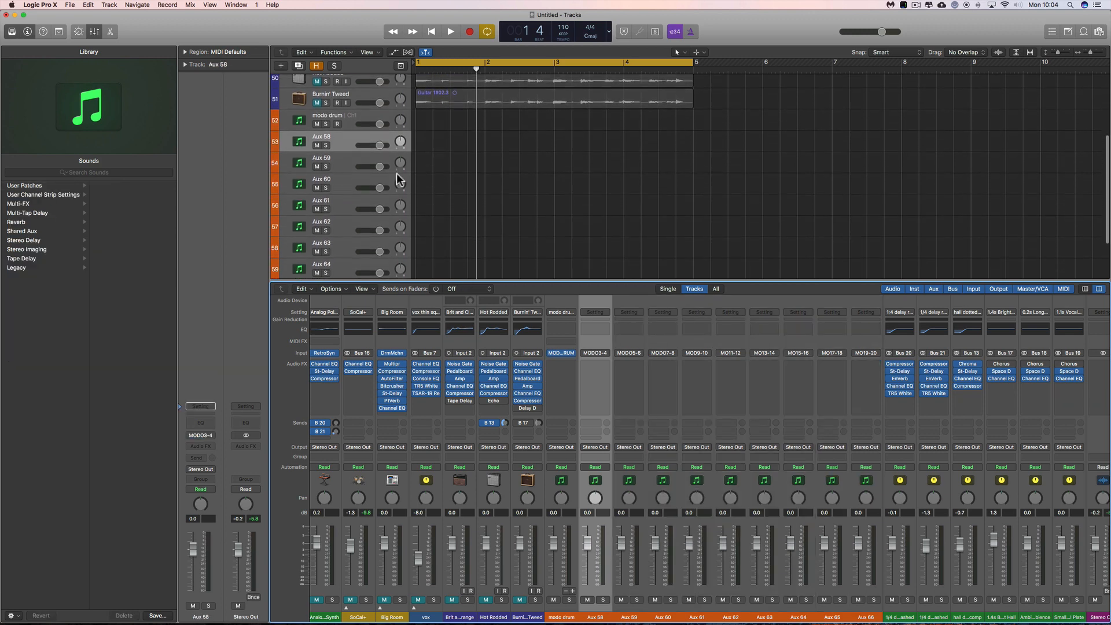
pyautogui.click(348, 114)
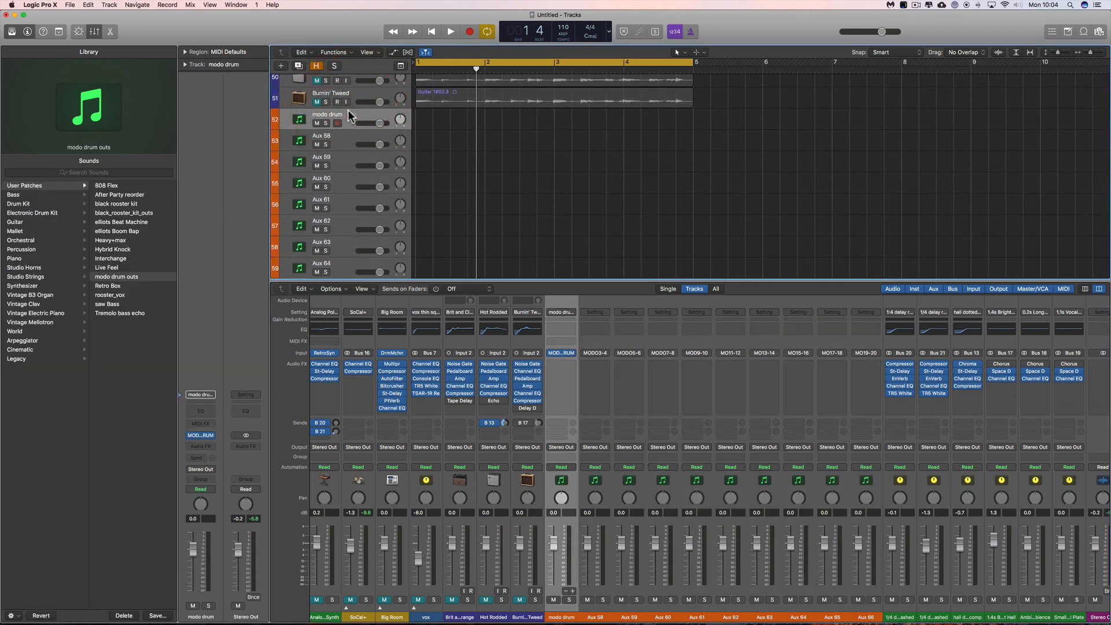
pyautogui.scroll(-1, 349, 124)
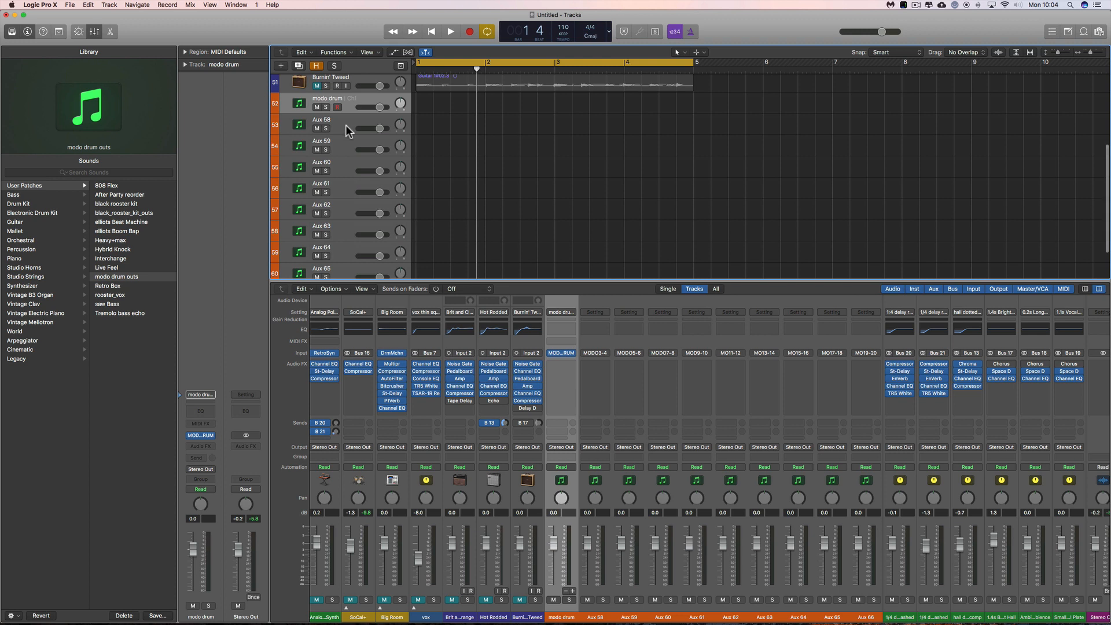
pyautogui.click(346, 125)
pyautogui.click(345, 149)
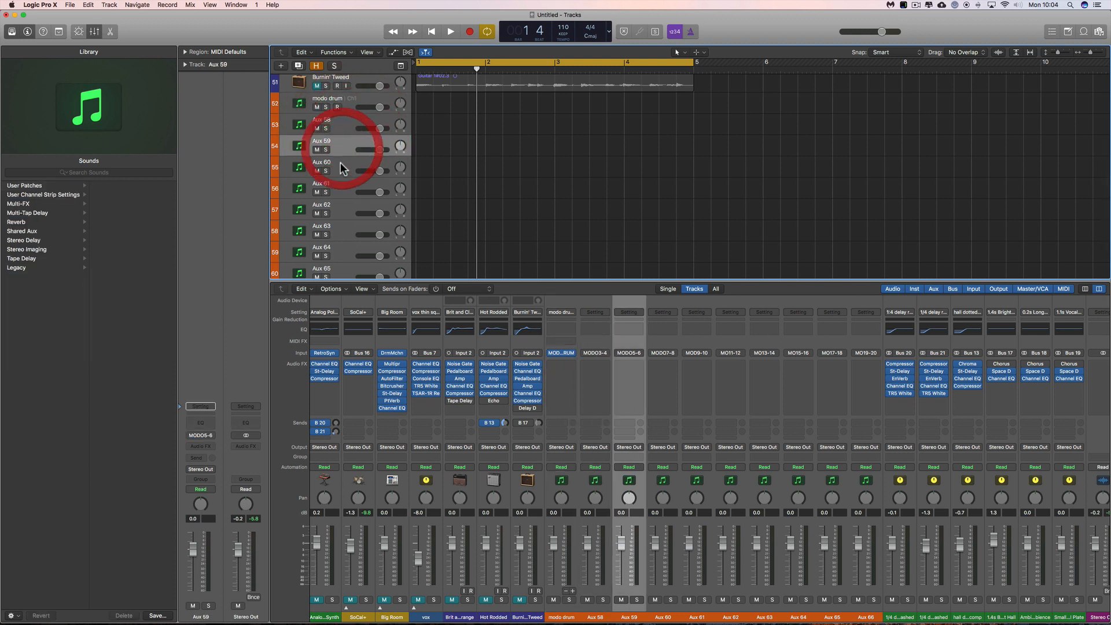
pyautogui.click(342, 168)
pyautogui.click(339, 191)
pyautogui.click(340, 211)
pyautogui.click(343, 234)
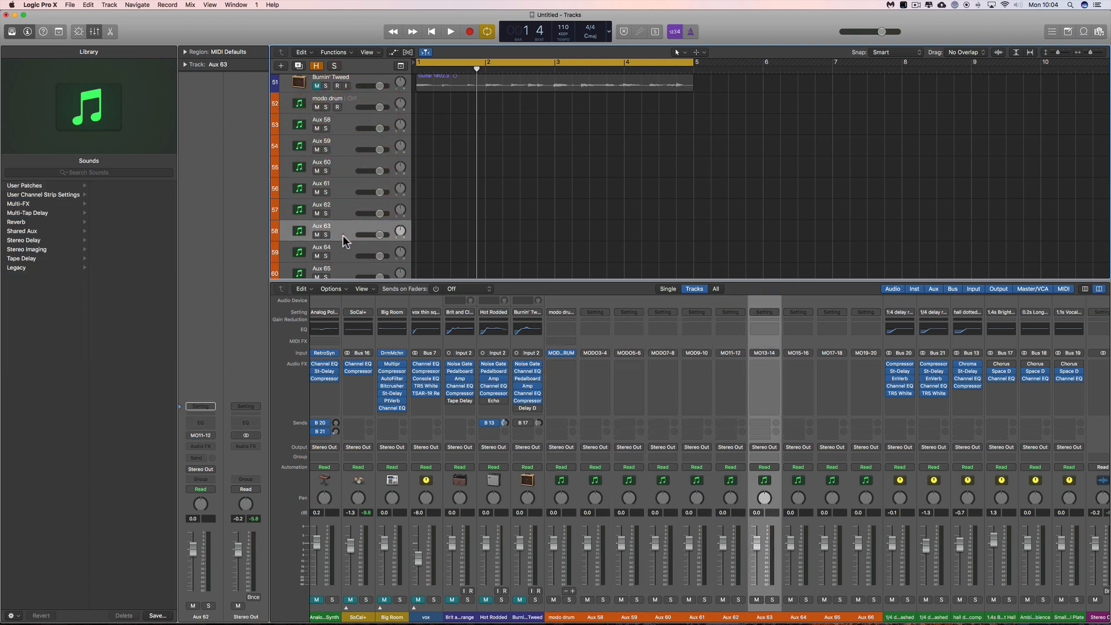
pyautogui.click(343, 249)
pyautogui.click(344, 268)
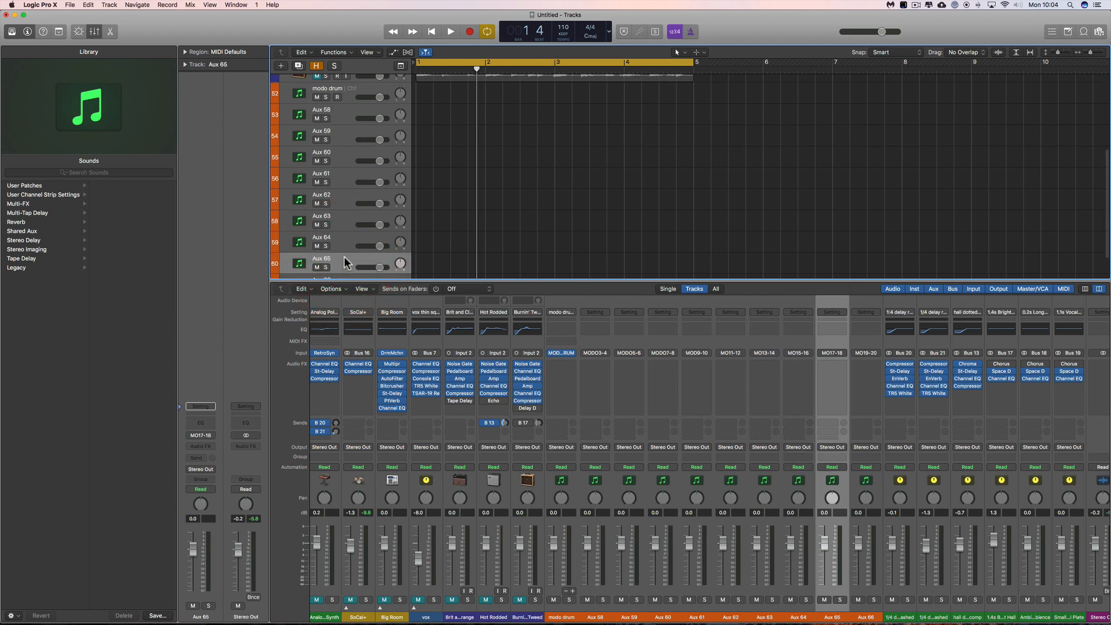
pyautogui.scroll(-2, 345, 259)
pyautogui.click(344, 259)
pyautogui.scroll(3, 345, 258)
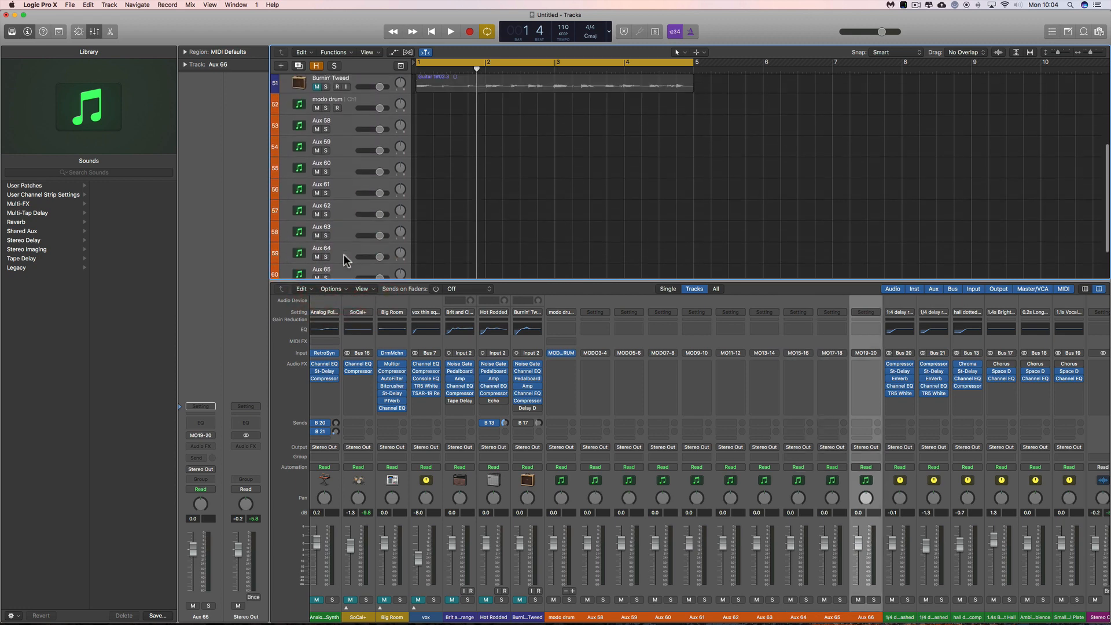
pyautogui.keyDown('shift'); pyautogui.click(350, 139); pyautogui.keyUp('shift')
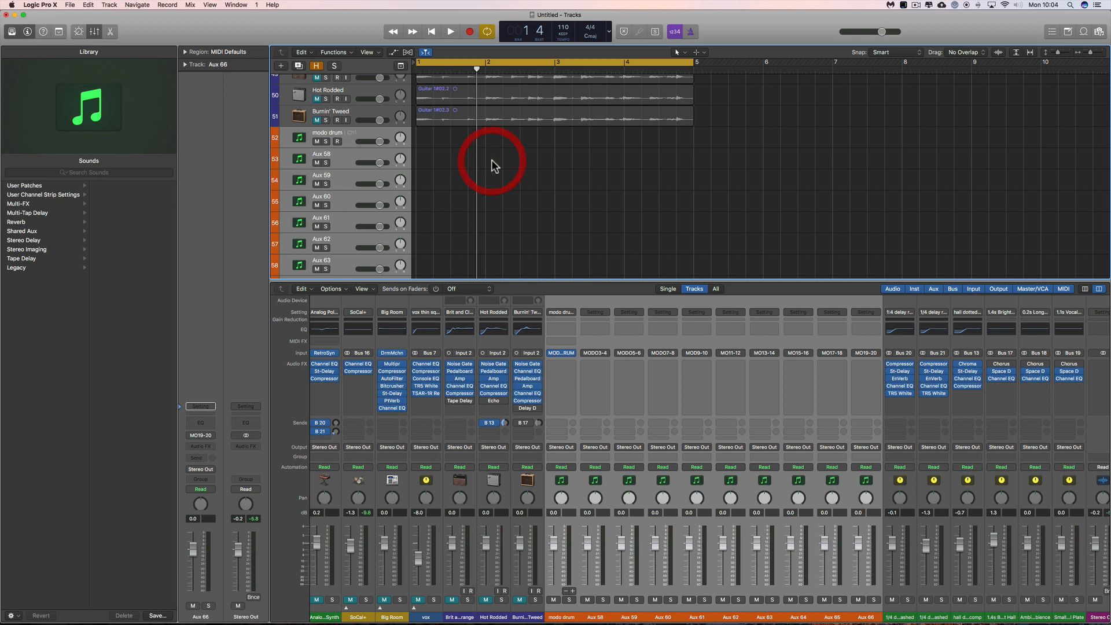
pyautogui.click(346, 137)
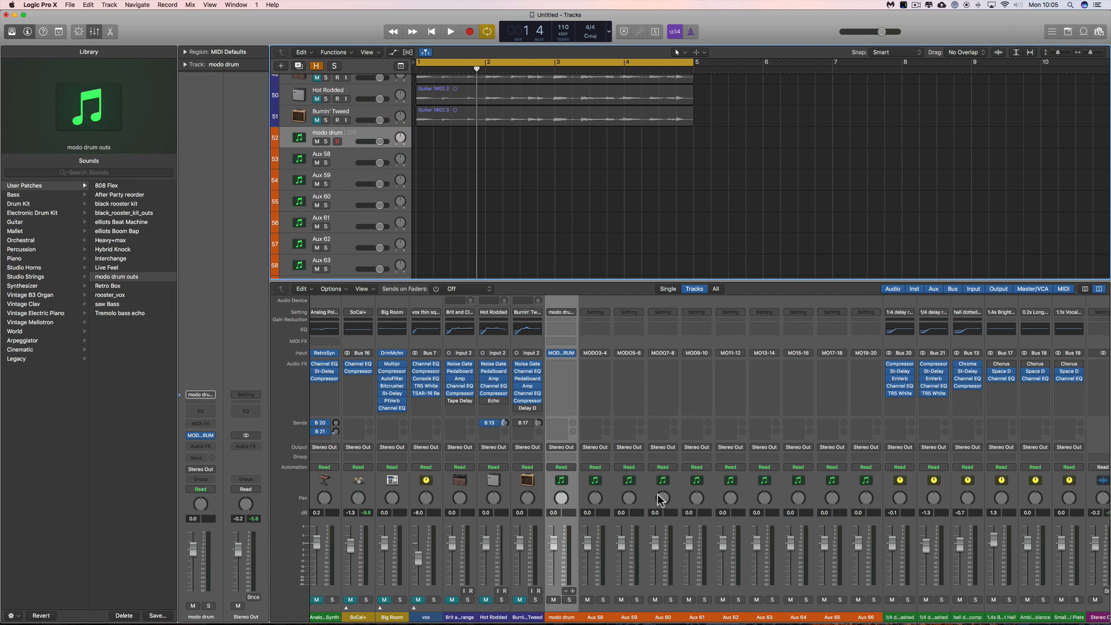
# Rename the Aux 58 channel as kick and the Aux 59 channel as snare.
pyautogui.doubleClick(599, 617)
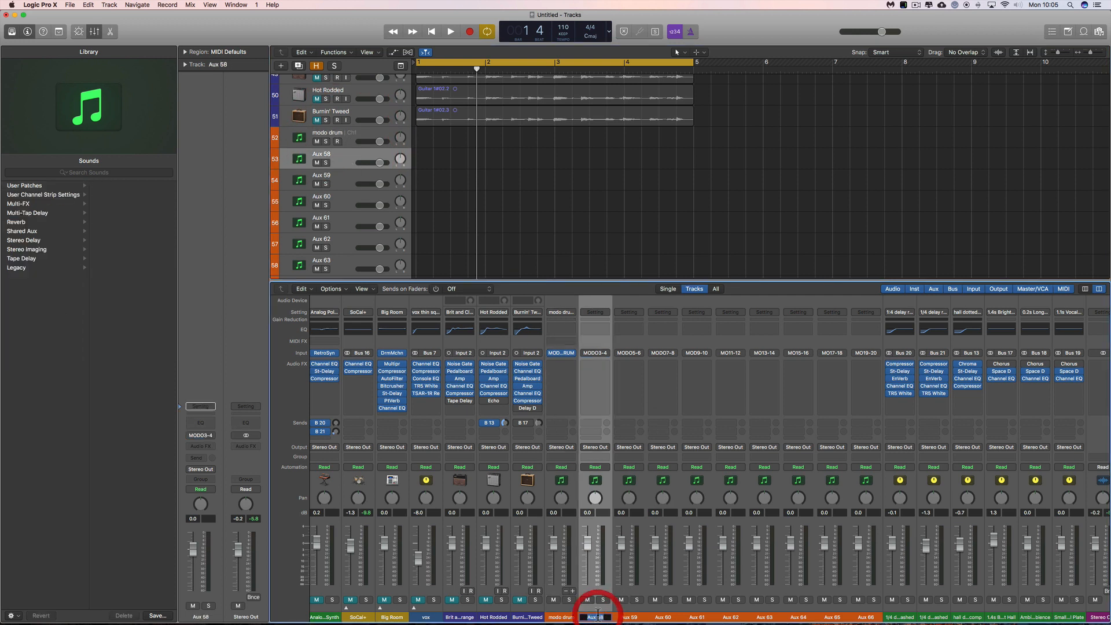
pyautogui.write('kick')
pyautogui.press('Return')
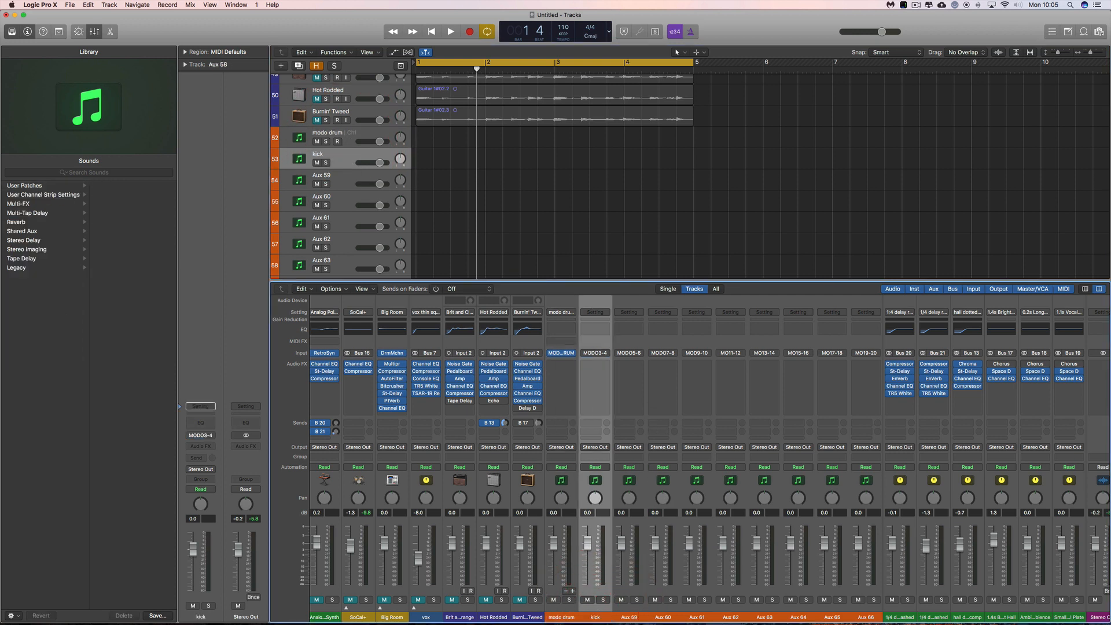
pyautogui.doubleClick(628, 616)
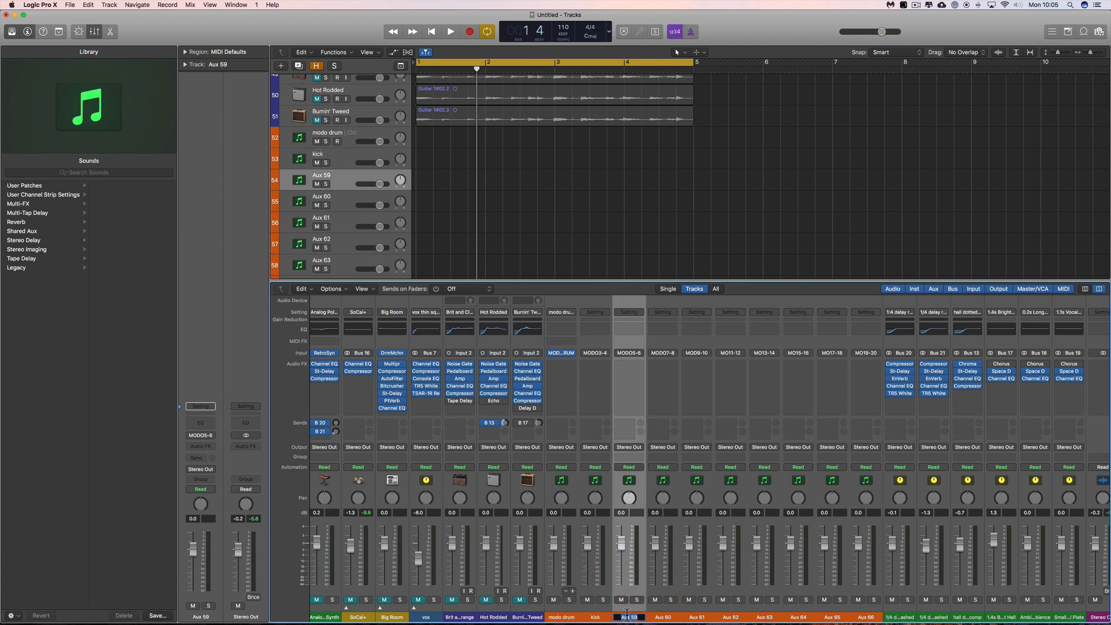
pyautogui.write('snare')
pyautogui.press('Return')
# Rename the Aux 60 track as hats and the Aux 61 track as tom 1.
pyautogui.doubleClick(321, 196)
pyautogui.write('hats')
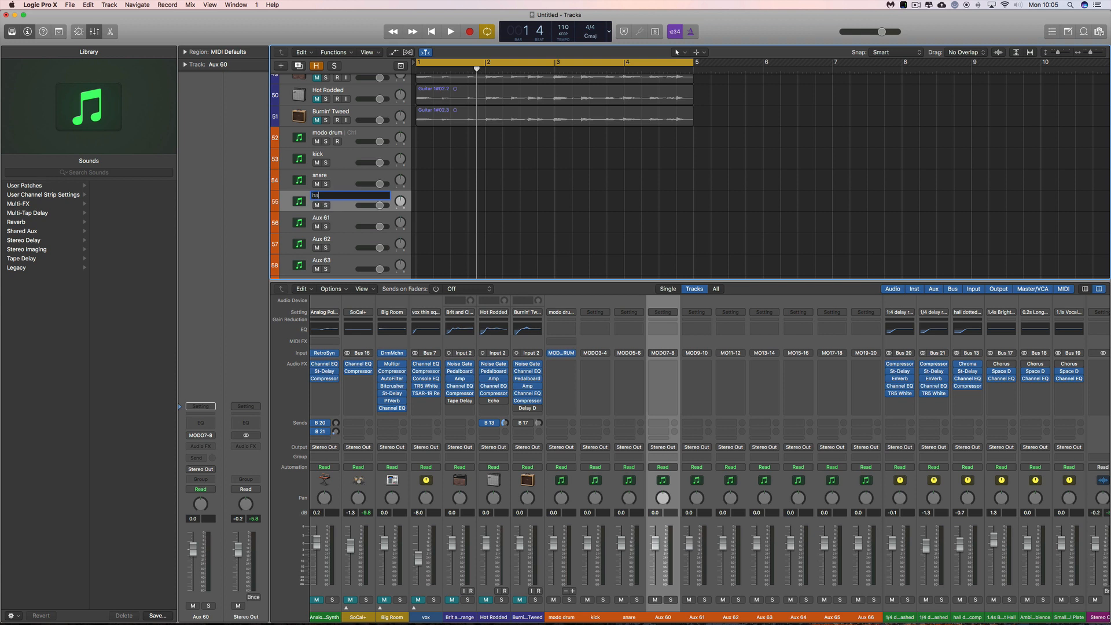
pyautogui.press('Return')
pyautogui.doubleClick(321, 217)
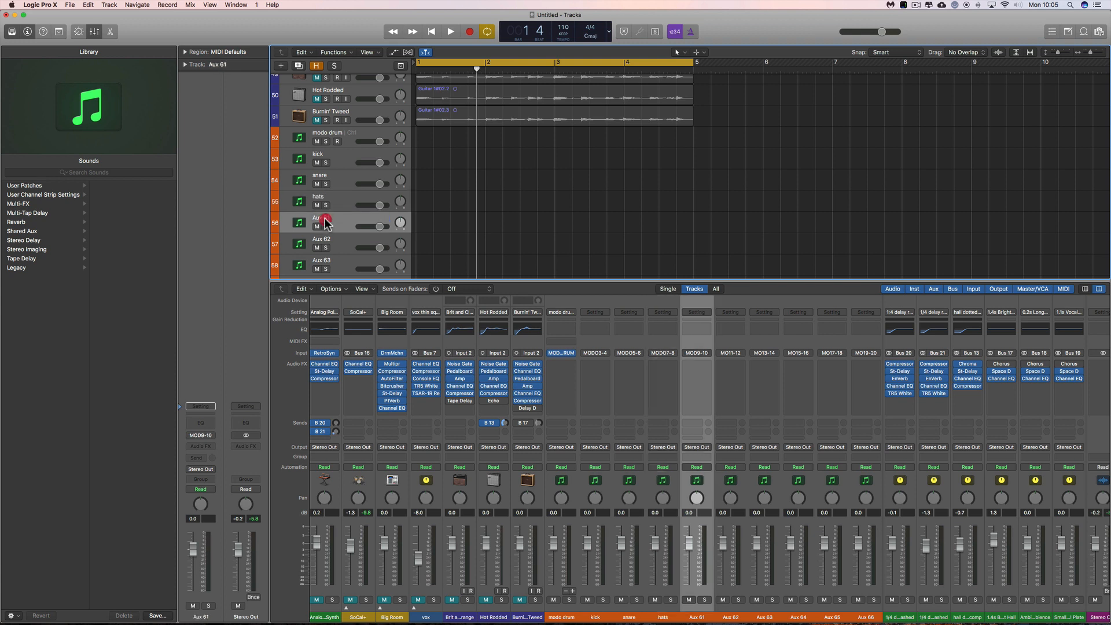
pyautogui.write('to')
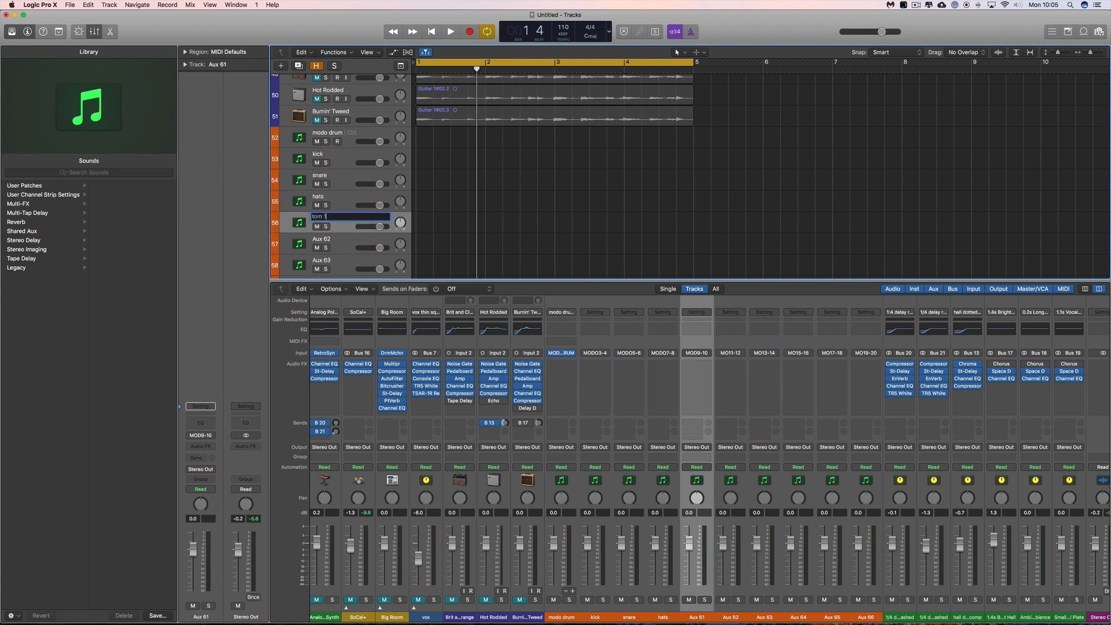
pyautogui.write('m 1')
pyautogui.press('Return')
# Rename the Aux 62 track as tom 2 and the Aux 63 track as tom 3.
pyautogui.doubleClick(323, 237)
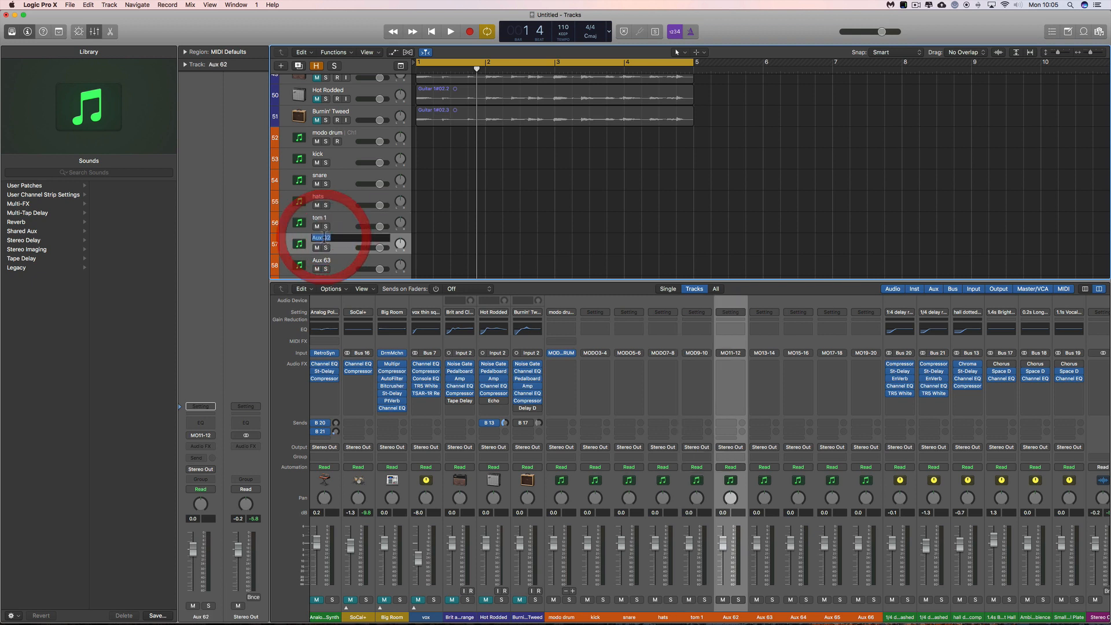
pyautogui.write('tom 2')
pyautogui.press('Return')
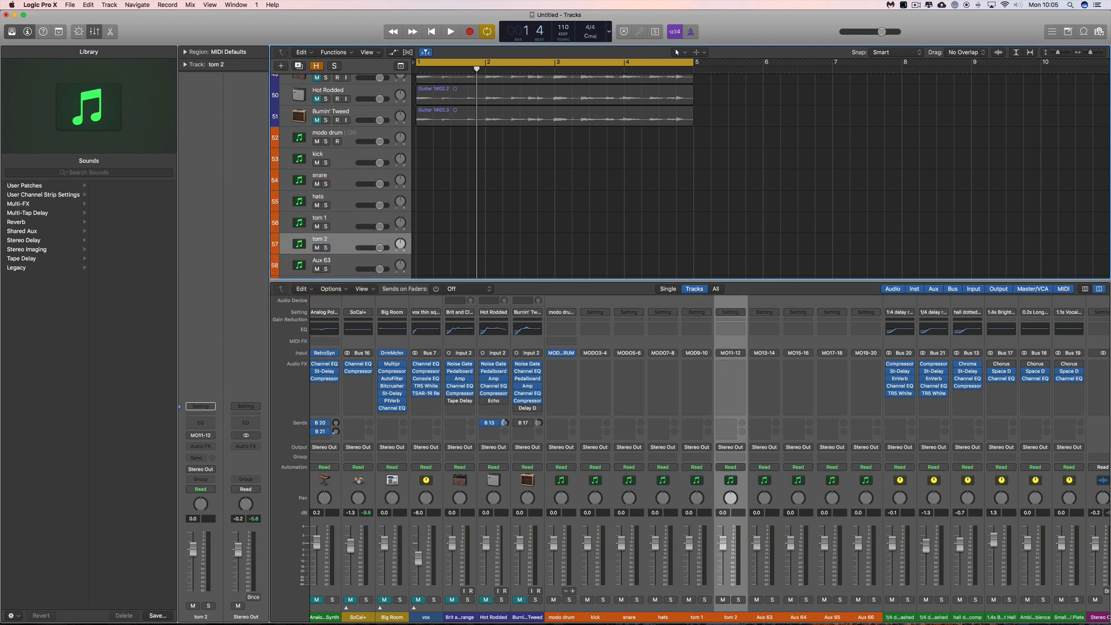
pyautogui.doubleClick(323, 259)
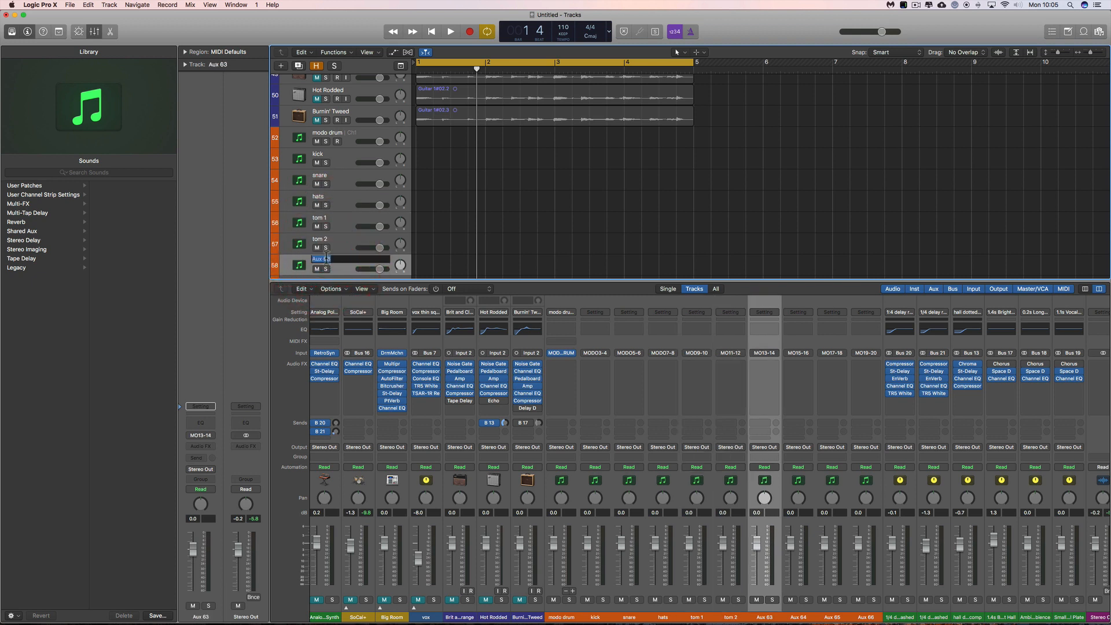
pyautogui.write('tom 3')
pyautogui.press('Return')
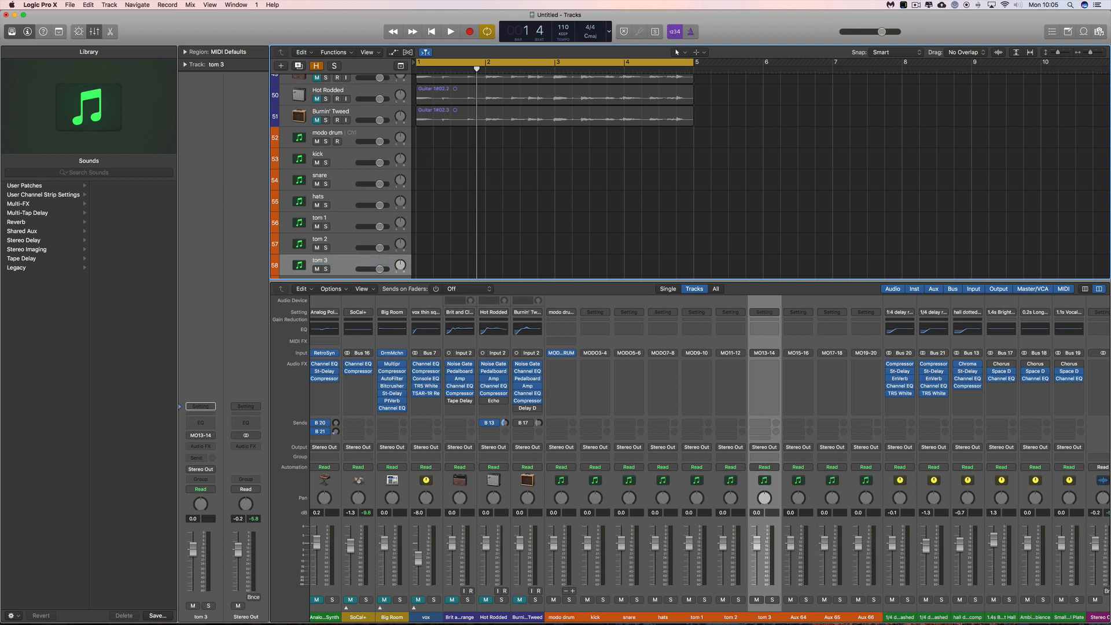
# Rename the Aux 64 track as floor tom 1.
pyautogui.scroll(-2, 328, 260)
pyautogui.doubleClick(322, 250)
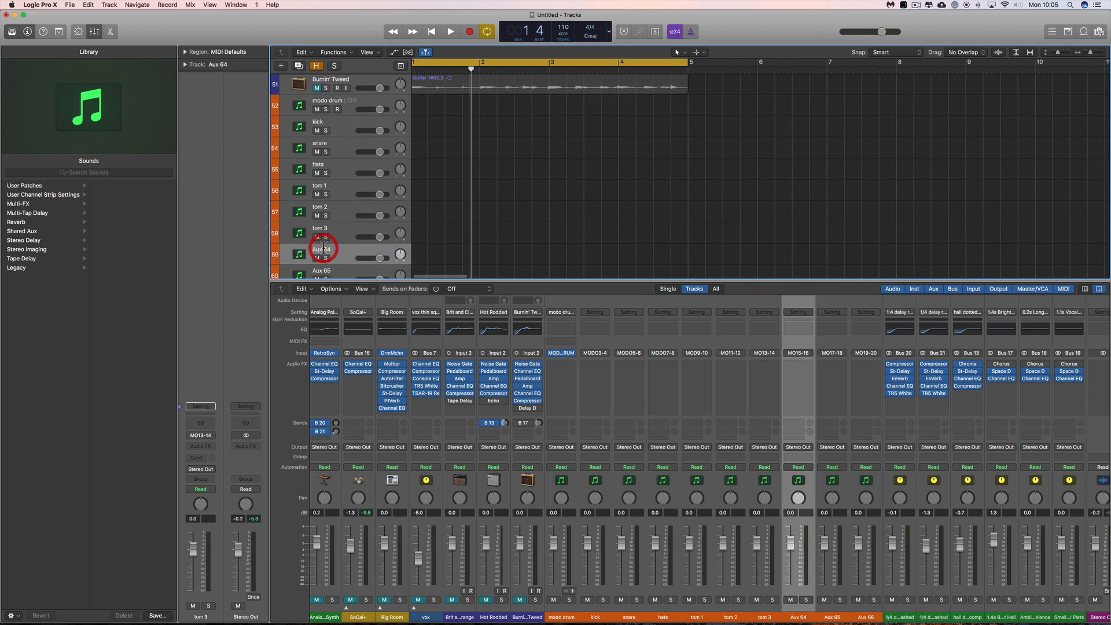
pyautogui.write('loor')
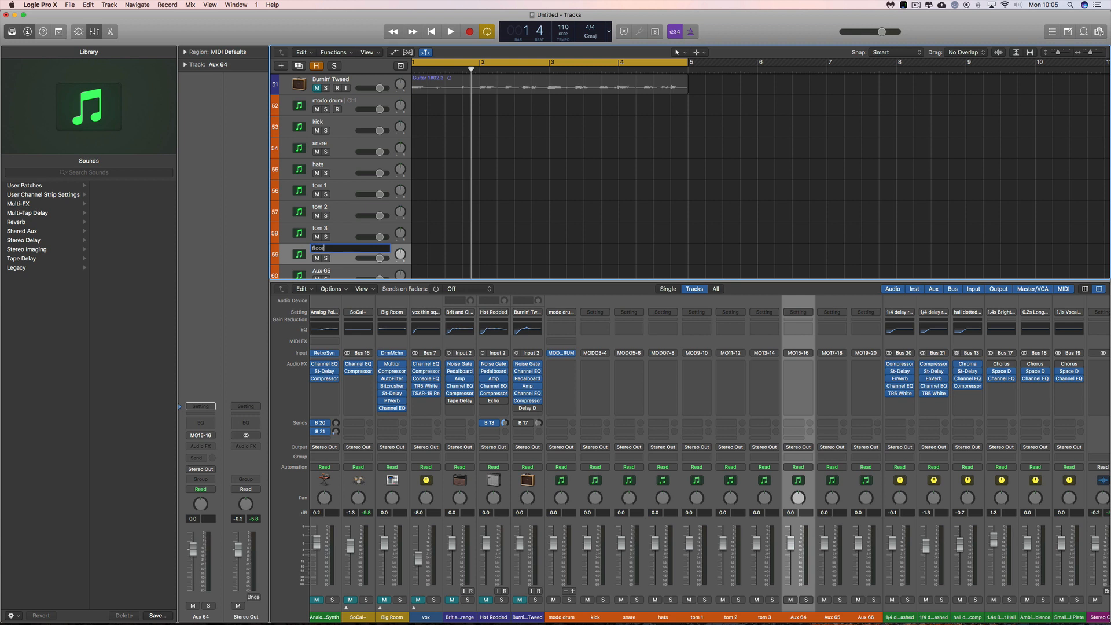
pyautogui.write(' tom 1')
pyautogui.press('Return')
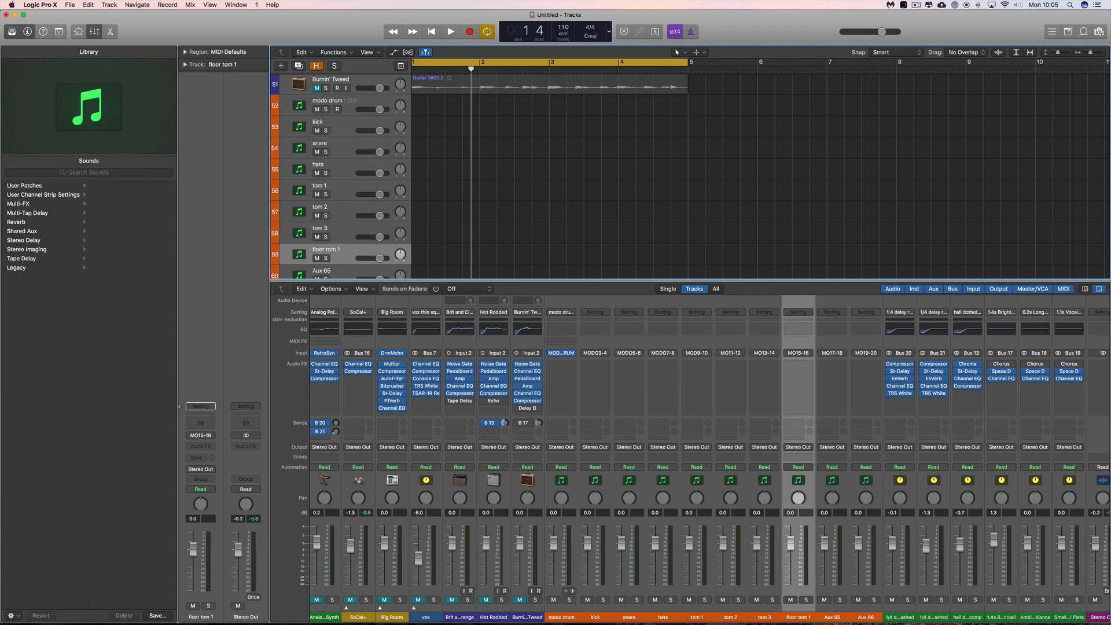
# Rename the Aux 65 track as floor tom 2, leaving it unsoloed.
pyautogui.click(324, 272)
pyautogui.click(326, 267)
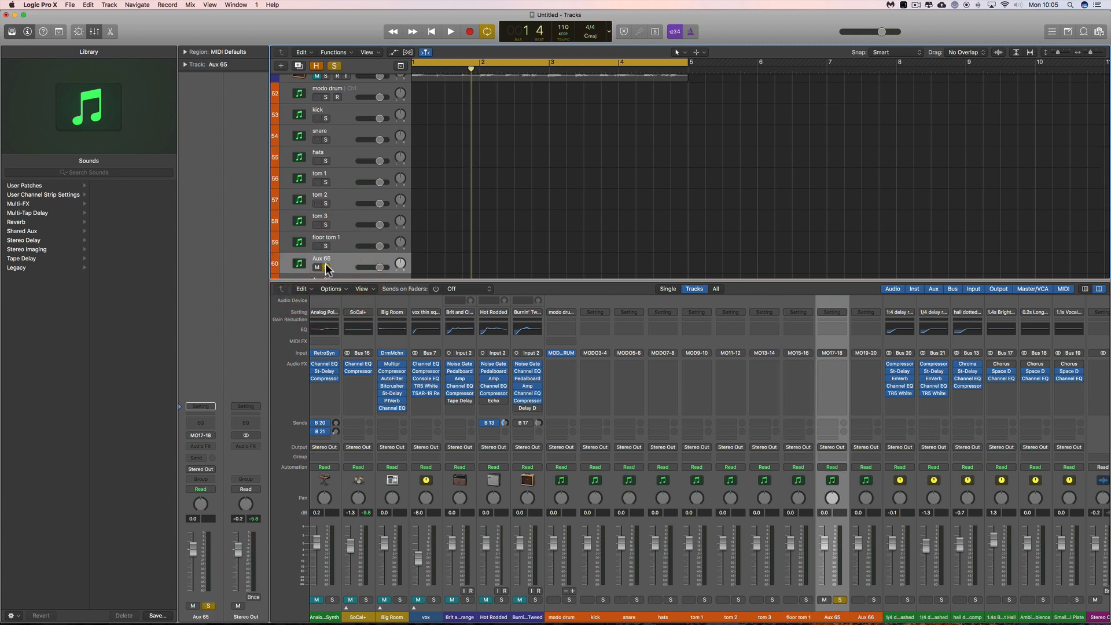
pyautogui.click(326, 268)
pyautogui.doubleClick(323, 258)
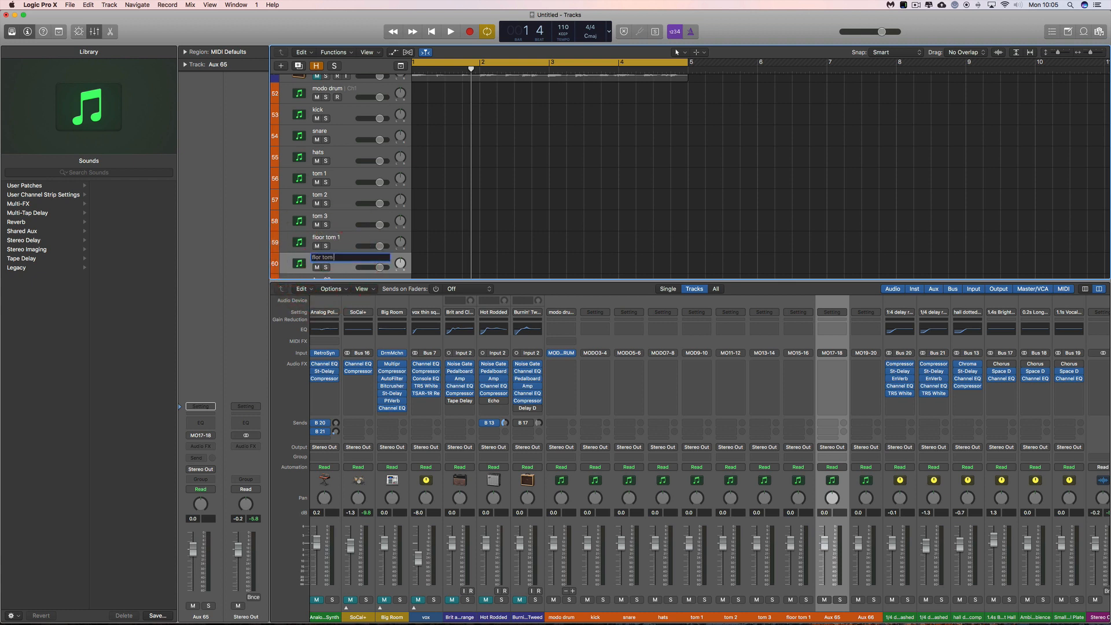
pyautogui.hscroll(1, 331, 262)
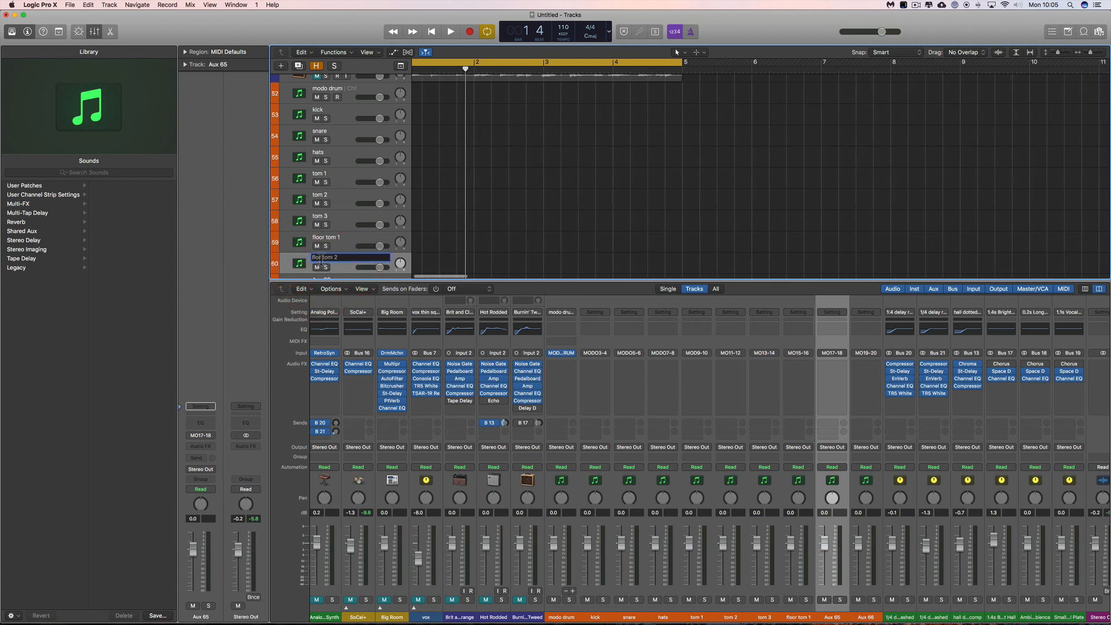
pyautogui.click(320, 259)
pyautogui.click(346, 256)
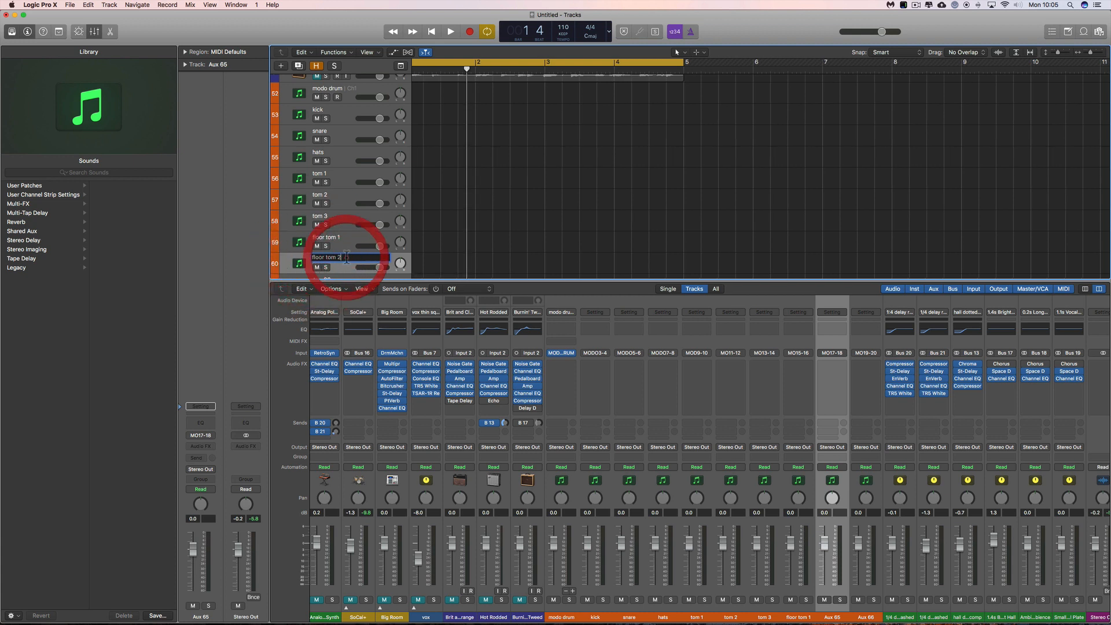
pyautogui.press('Return')
# Rename the Aux 66 track as room.
pyautogui.scroll(-2, 321, 243)
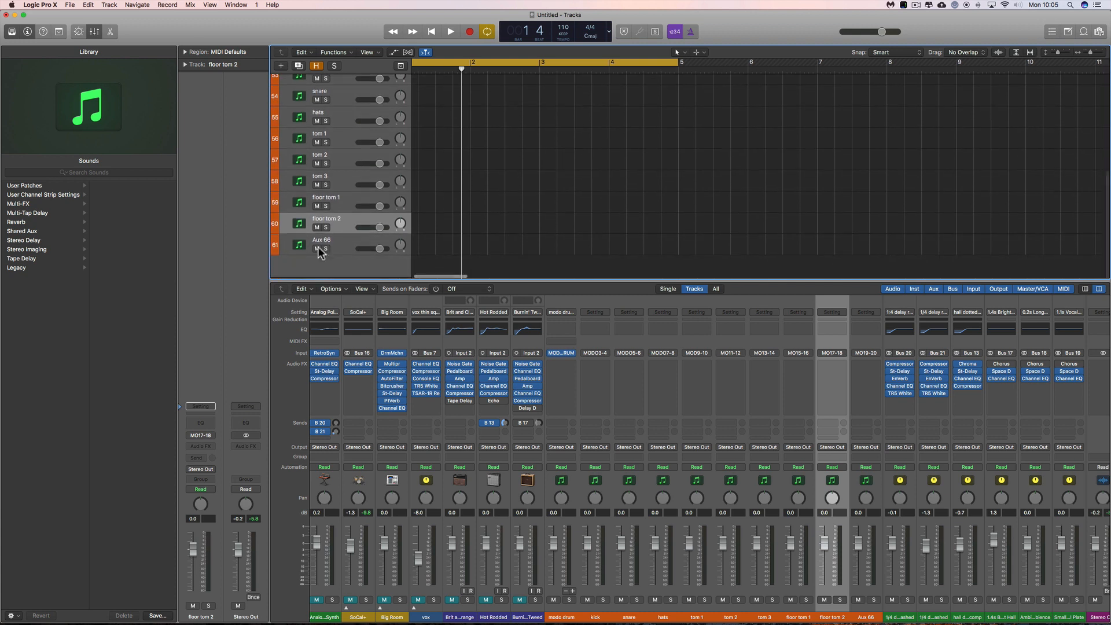
pyautogui.doubleClick(321, 239)
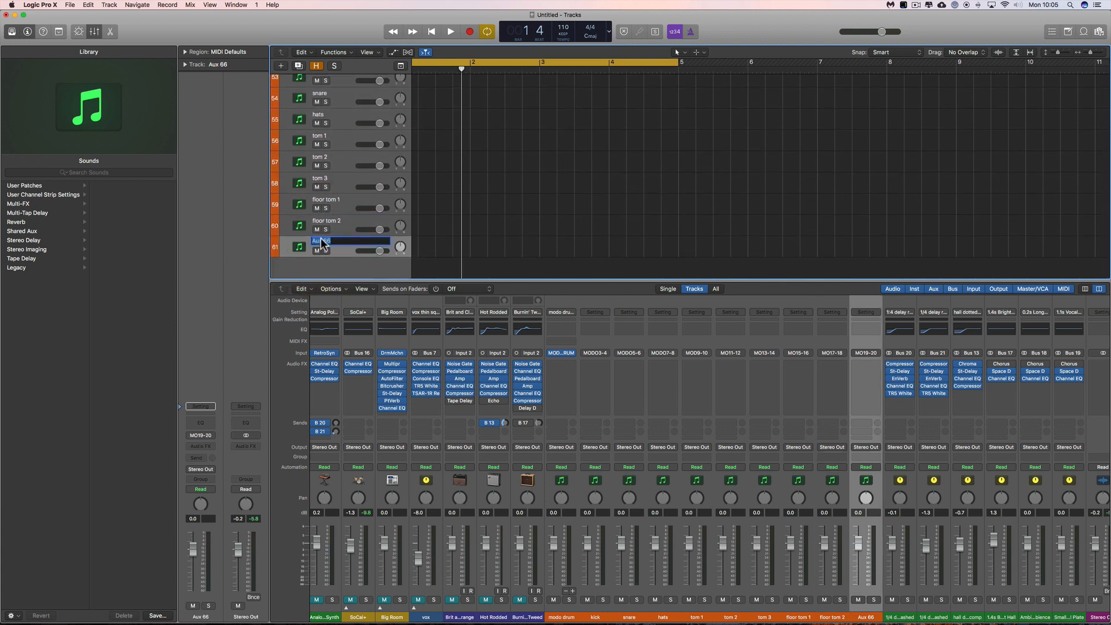
pyautogui.write('room')
pyautogui.press('Return')
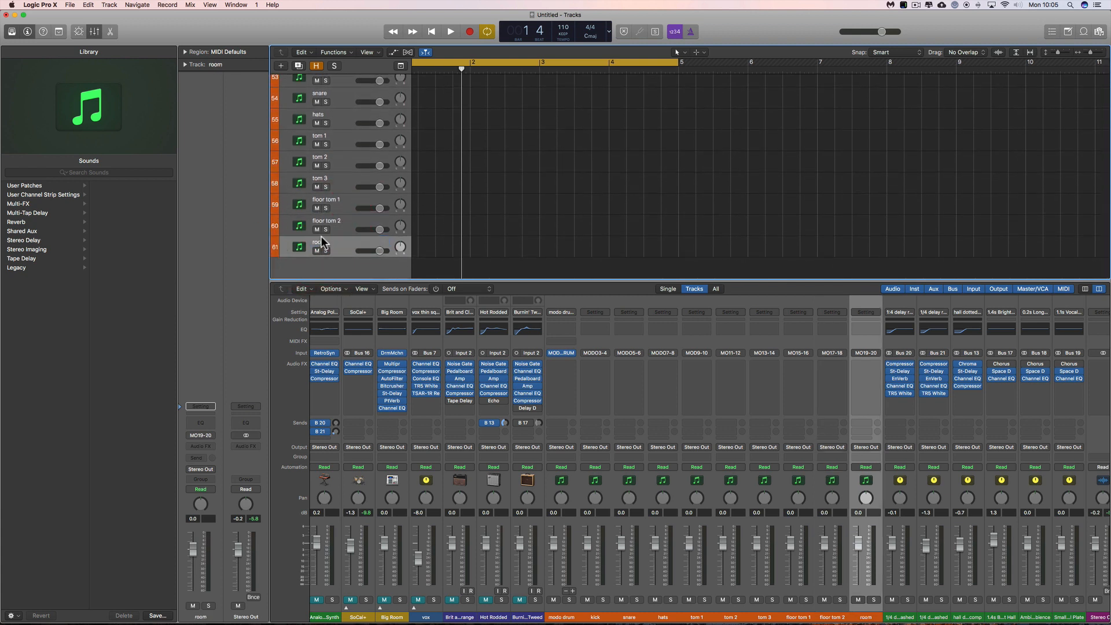
# Rename the modo drum instrument track as overheads.
pyautogui.scroll(3, 341, 173)
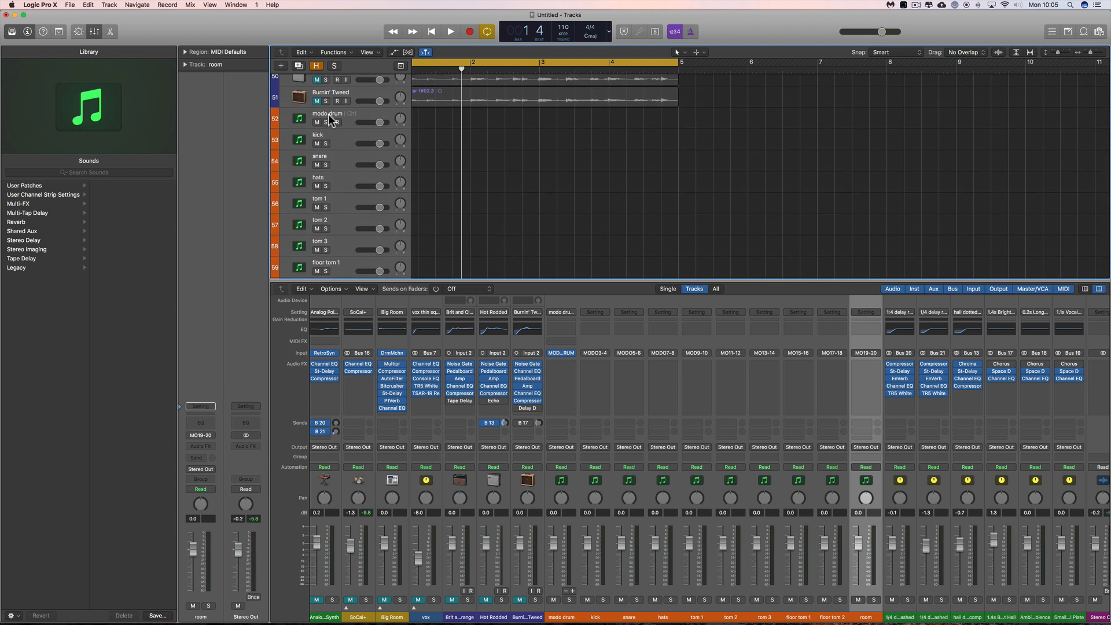
pyautogui.click(328, 113)
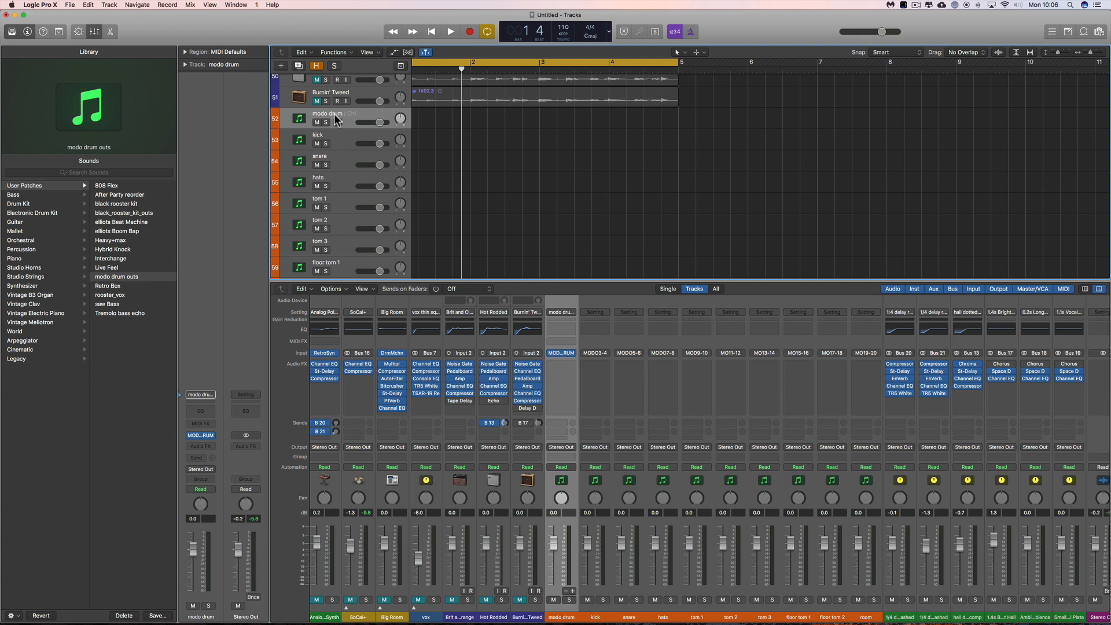
pyautogui.doubleClick(333, 116)
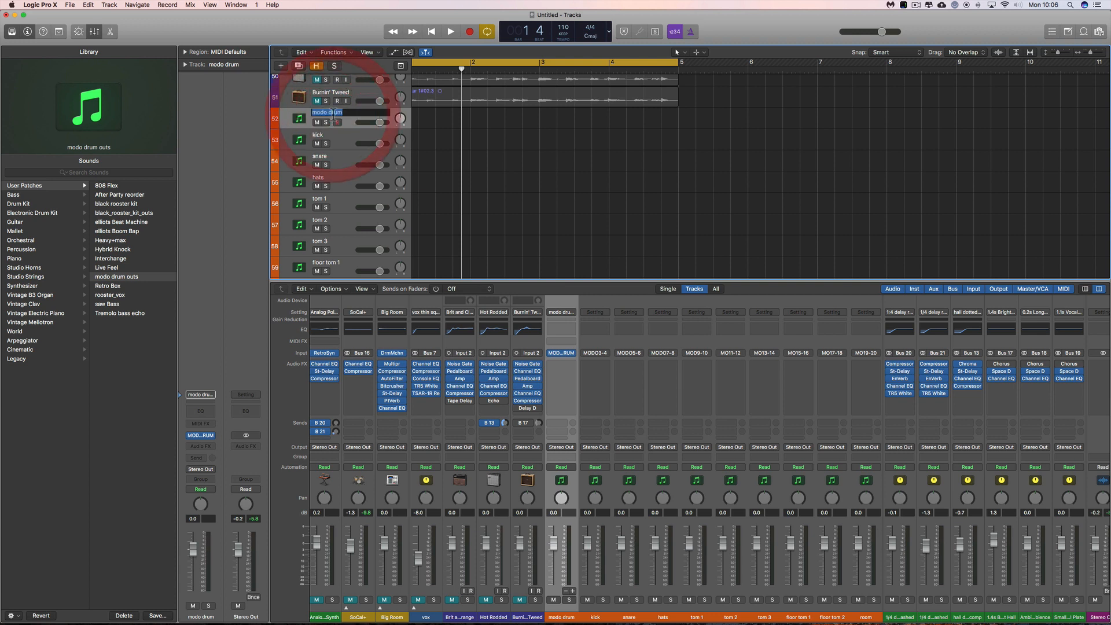
pyautogui.write('dver')
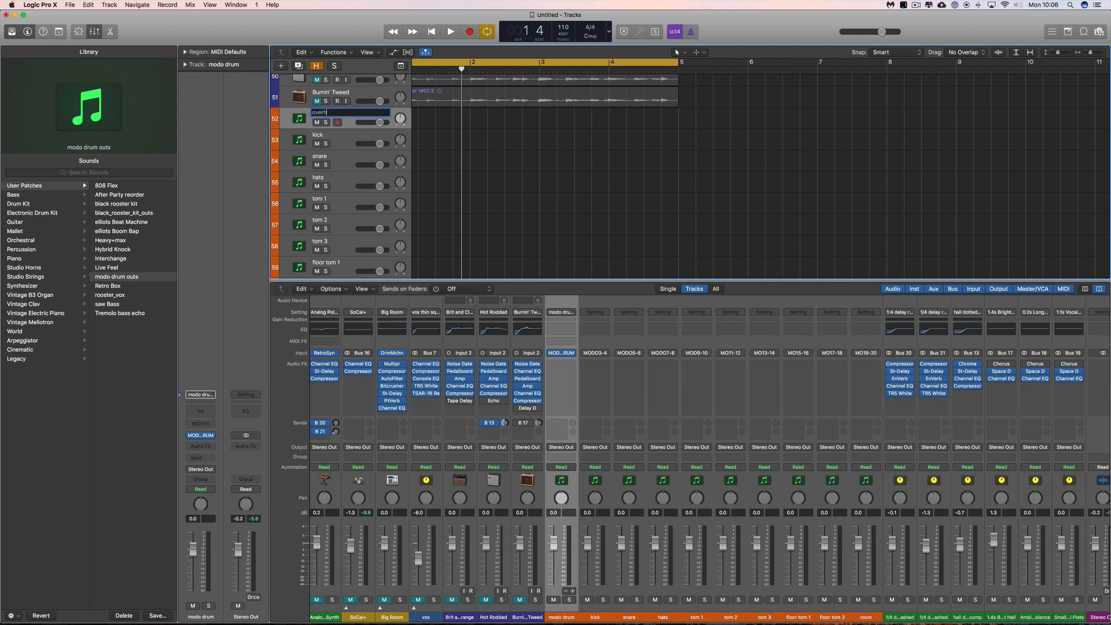
pyautogui.write('heads')
pyautogui.press('Return')
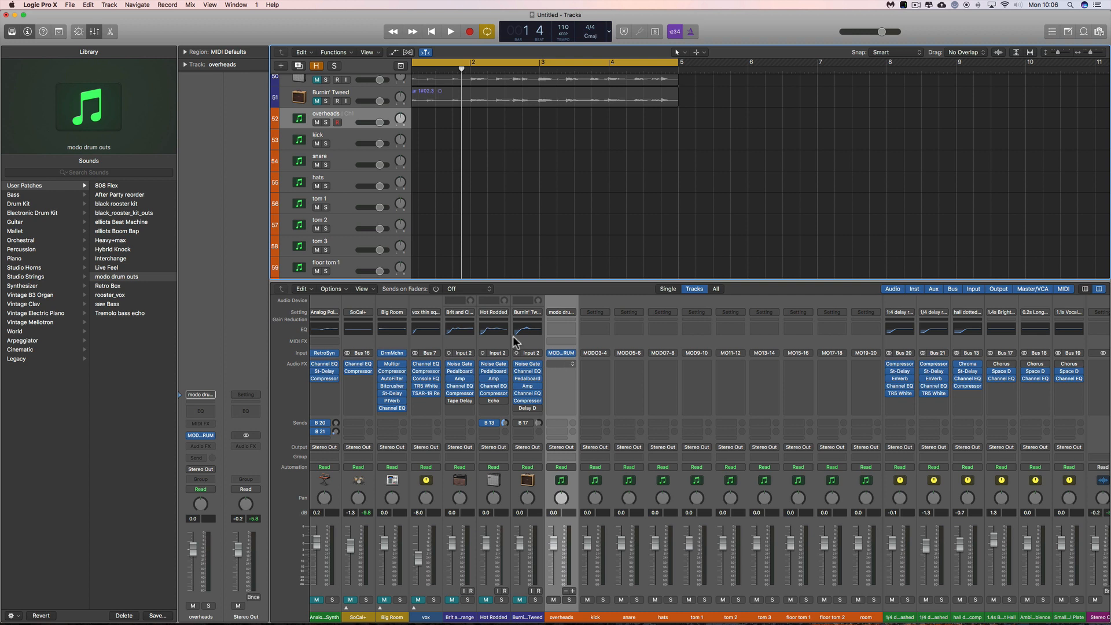
# Enlarge the track area above the mixer and create a new auxiliary channel strip.
pyautogui.moveTo(445, 285); pyautogui.dragTo(448, 329)
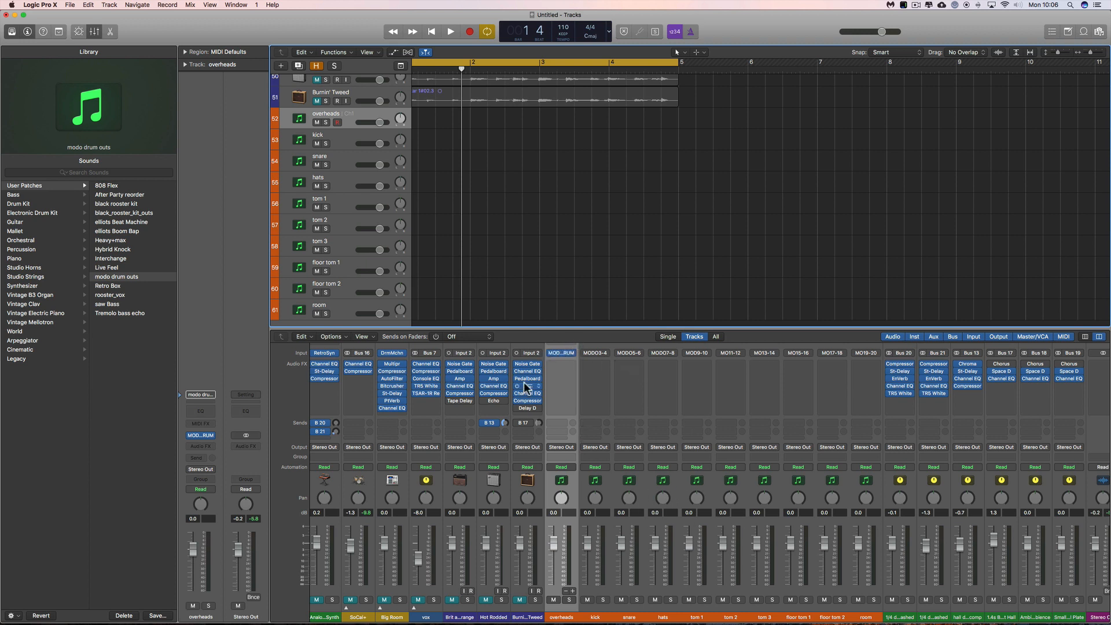
pyautogui.scroll(-2, 470, 279)
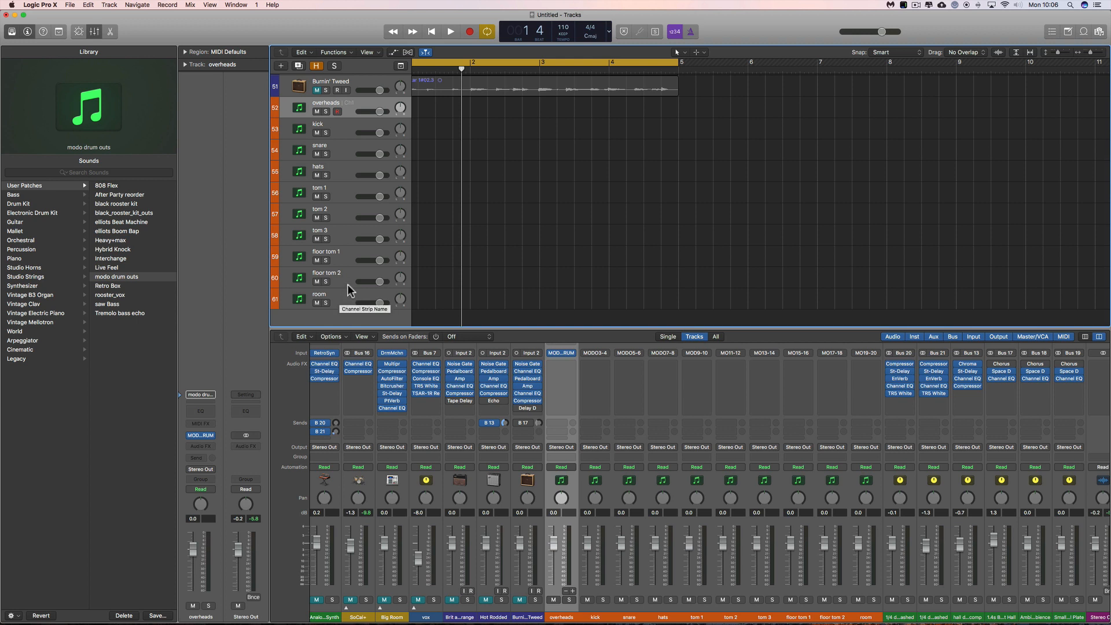
pyautogui.click(341, 338)
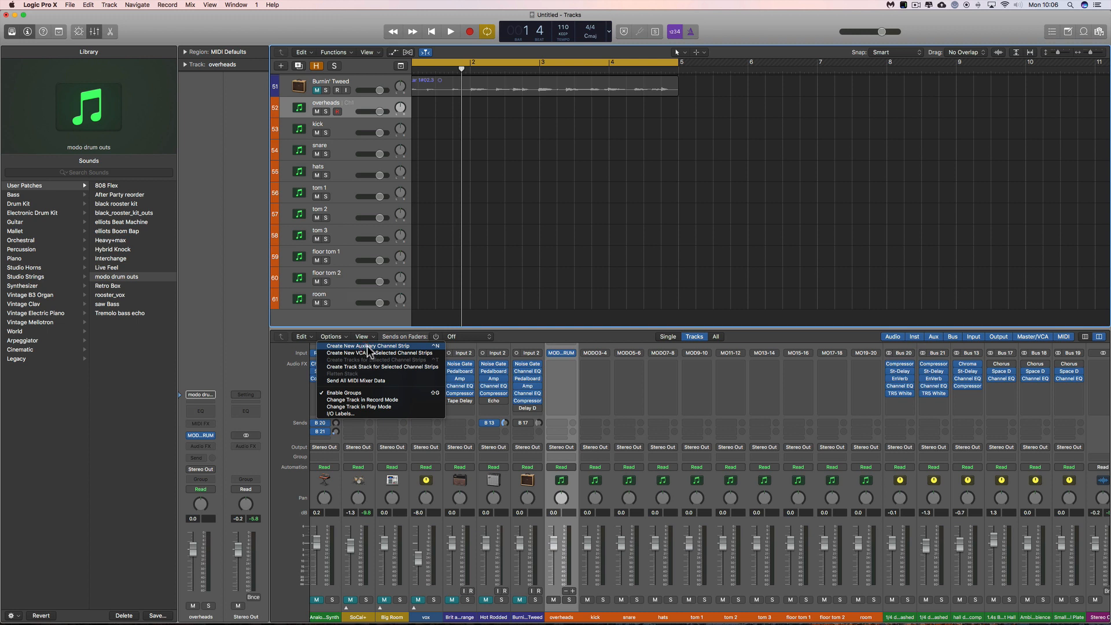
pyautogui.click(368, 346)
pyautogui.hscroll(2, 1055, 601)
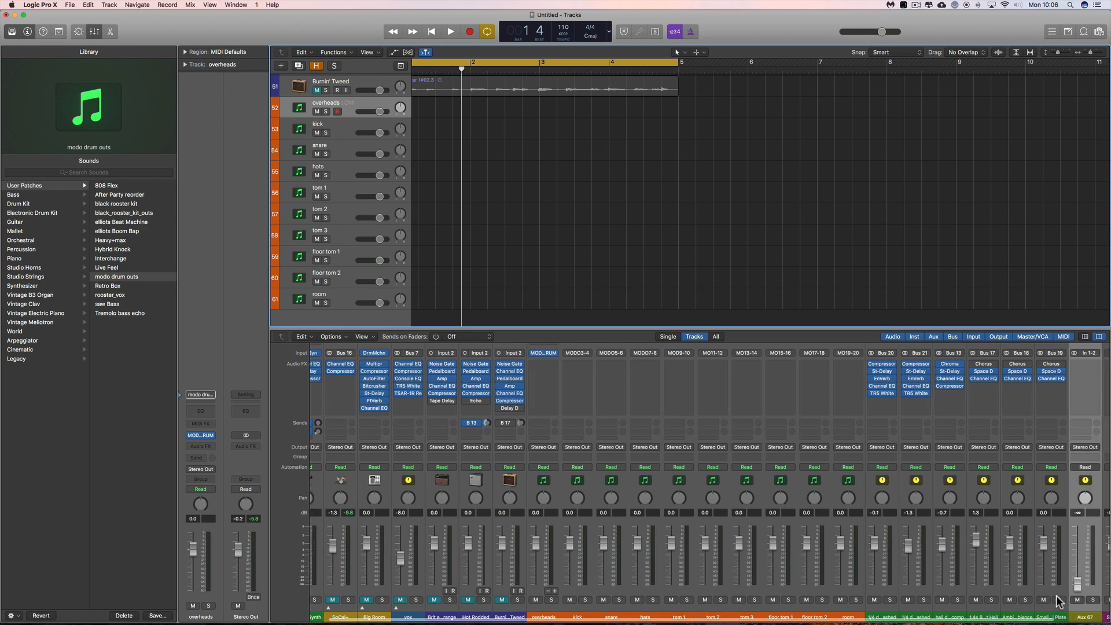
pyautogui.hscroll(2, 1057, 602)
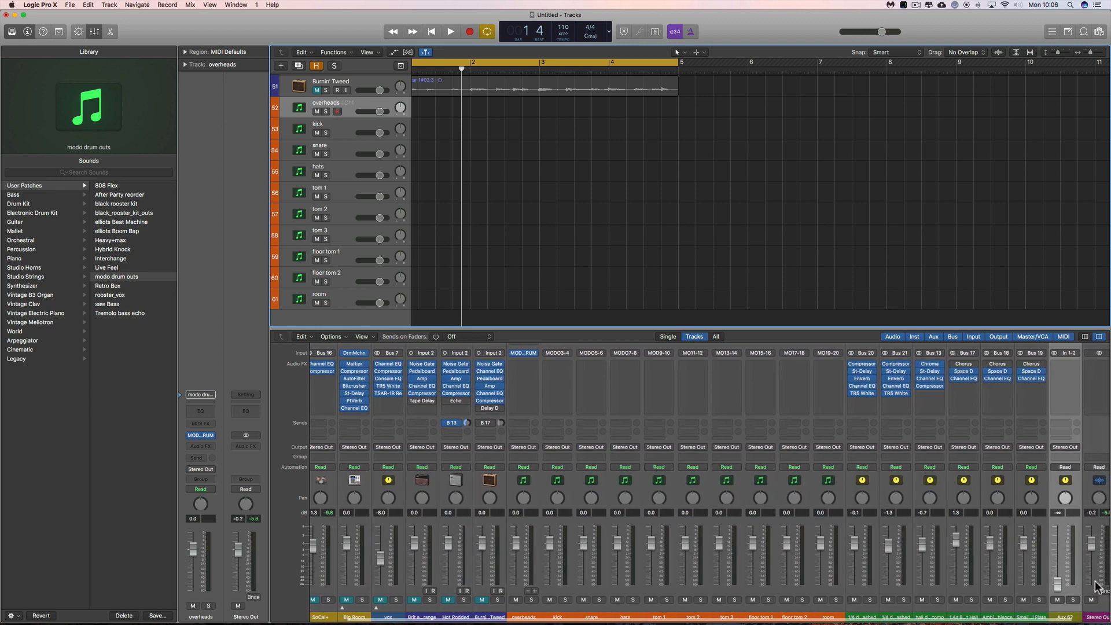
# Raise the new Aux 67 fader slightly and set the channel's input to No Input.
pyautogui.moveTo(1057, 583)
pyautogui.mouseDown()
pyautogui.moveTo(1060, 544)
pyautogui.moveTo(1058, 576)
pyautogui.mouseUp()
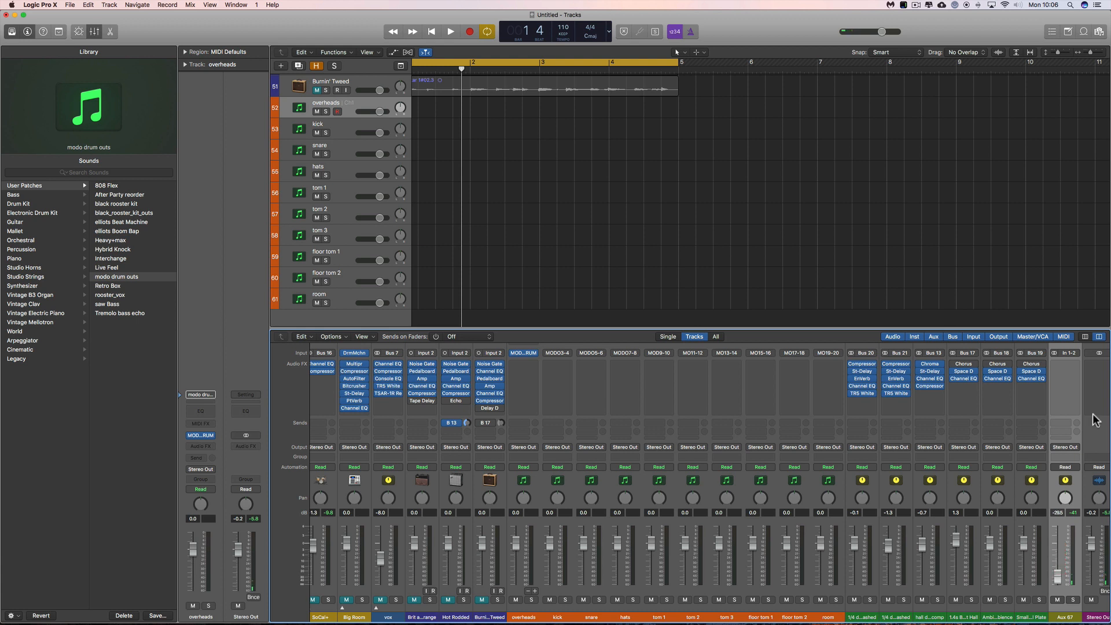
pyautogui.click(1068, 353)
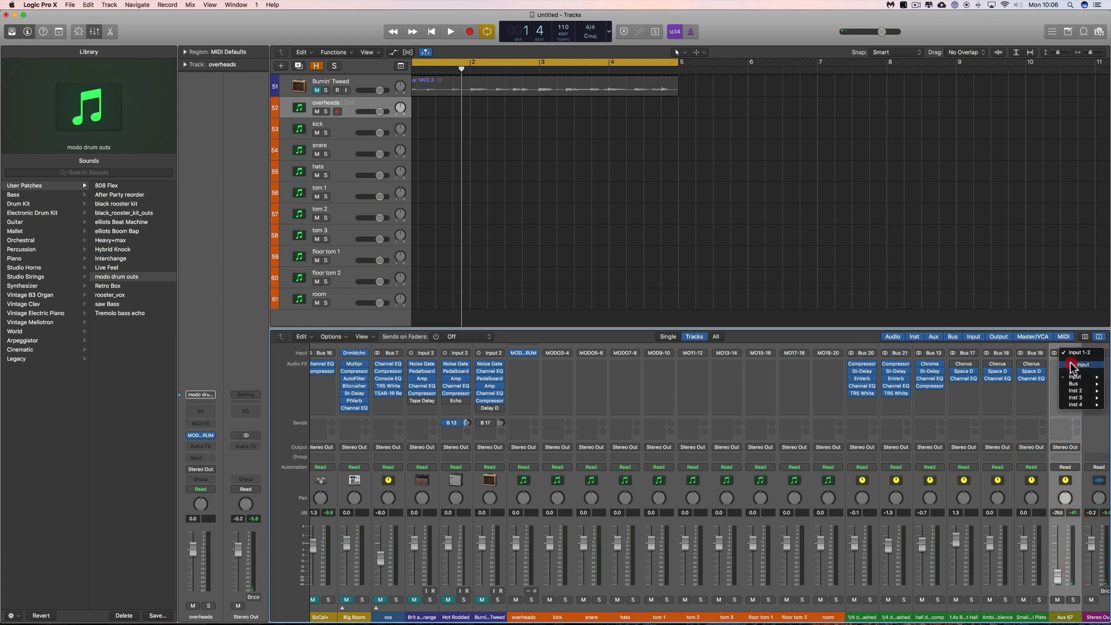
pyautogui.click(1074, 364)
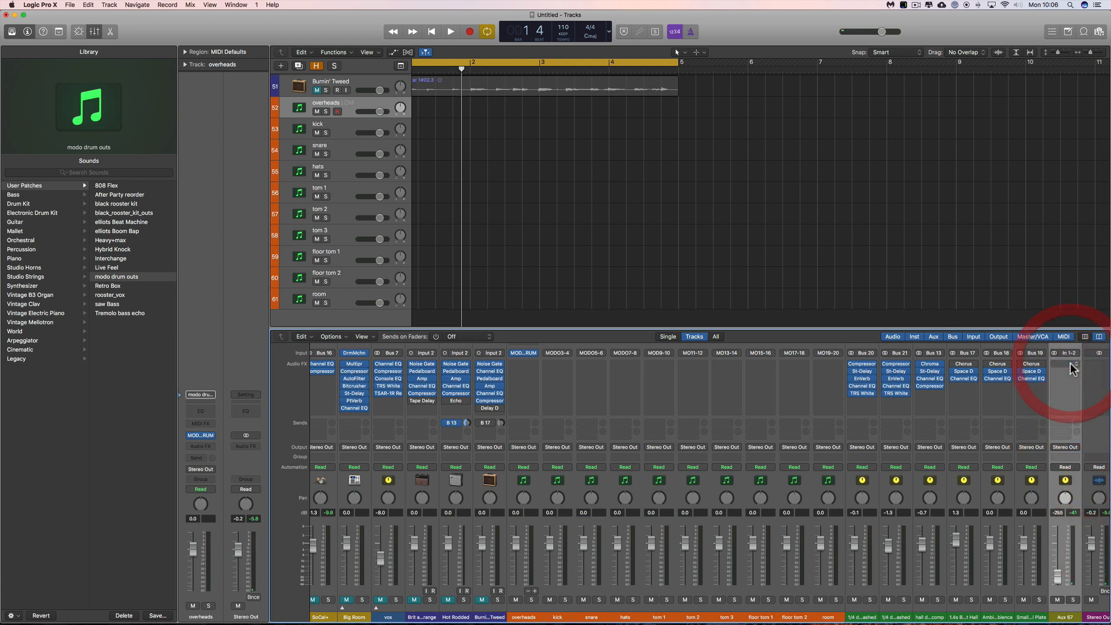
# Rename the Aux 67 channel strip as modo drums.
pyautogui.doubleClick(1064, 618)
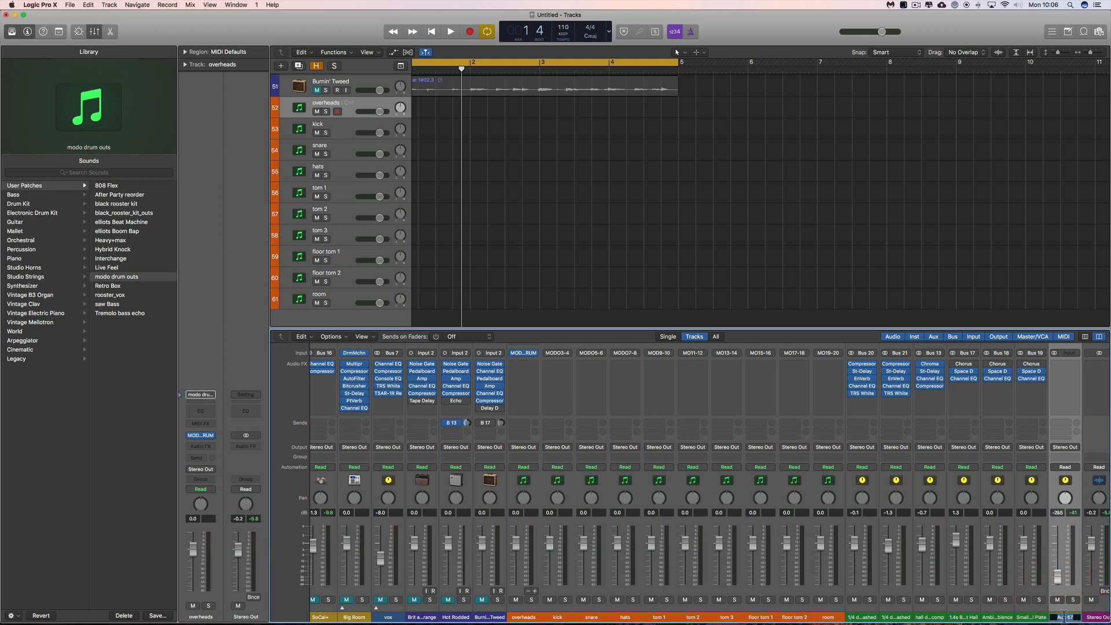
pyautogui.write('modo drums')
pyautogui.press('Return')
# Raise the modo drums fader to about -8.8 dB and colour its channel strip orange like the other drum channels.
pyautogui.moveTo(1057, 576); pyautogui.dragTo(1062, 553)
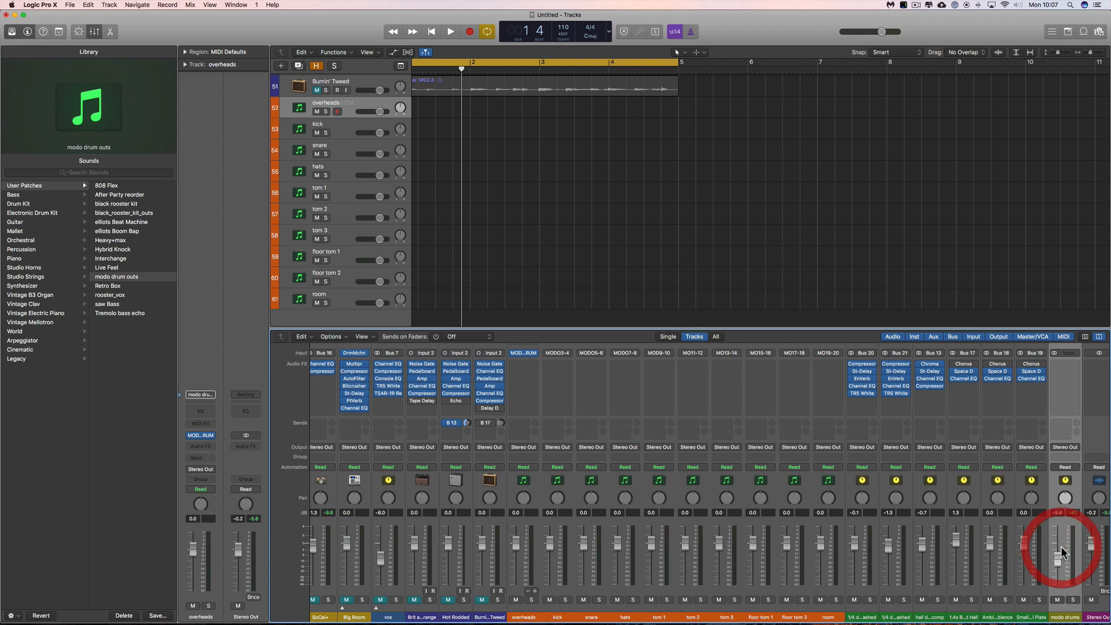
pyautogui.hotkey('alt', 'c')
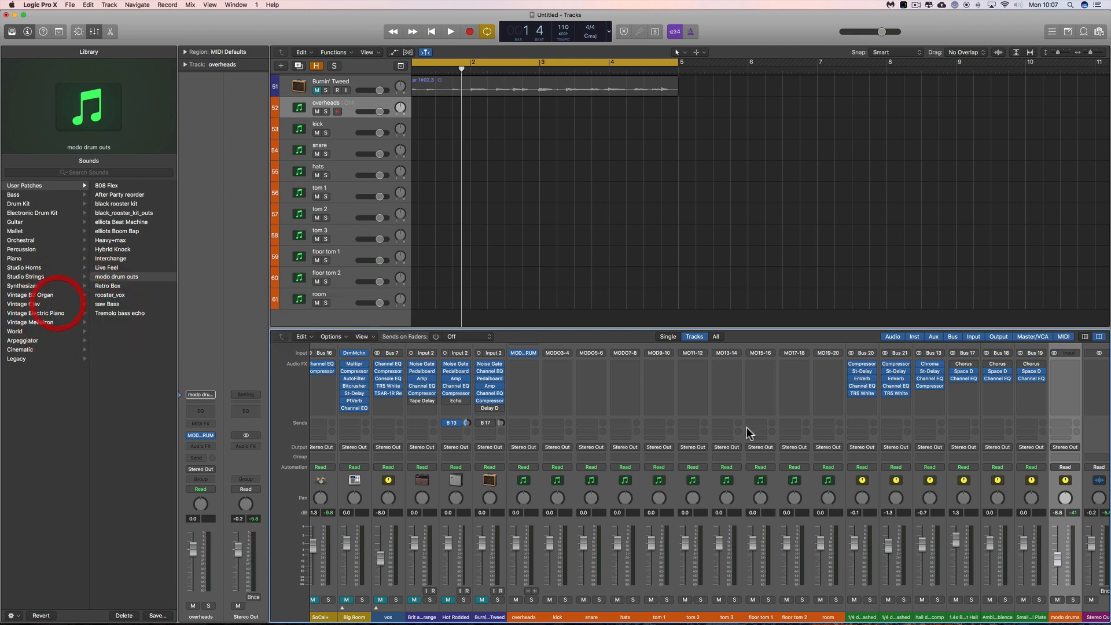
pyautogui.click(59, 301)
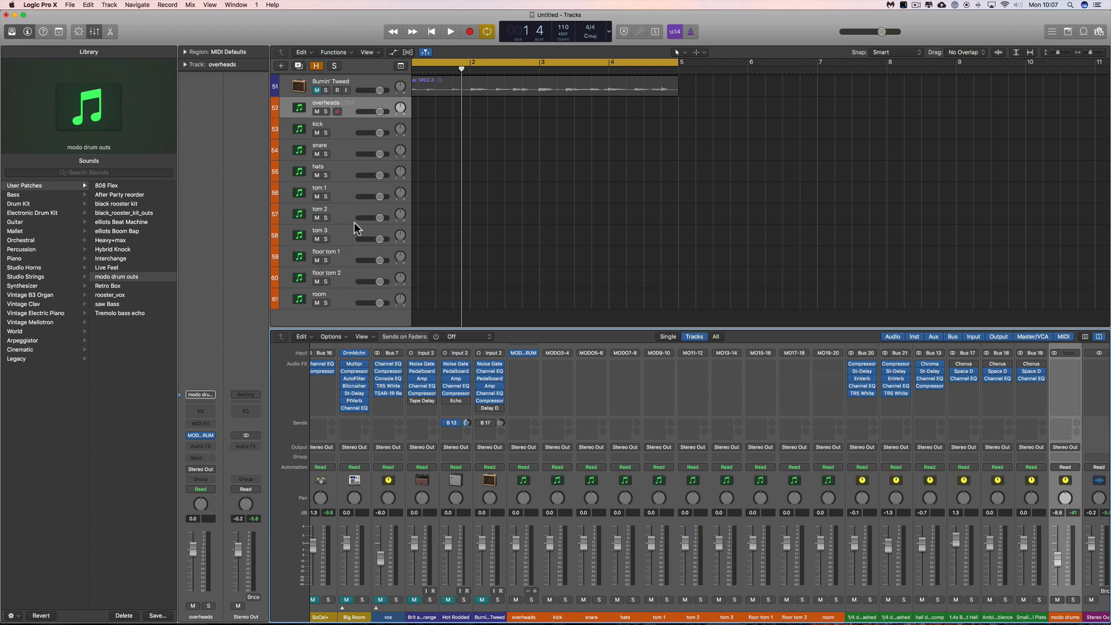
# Create a track for the modo drums channel strip directly below the room track.
pyautogui.click(344, 294)
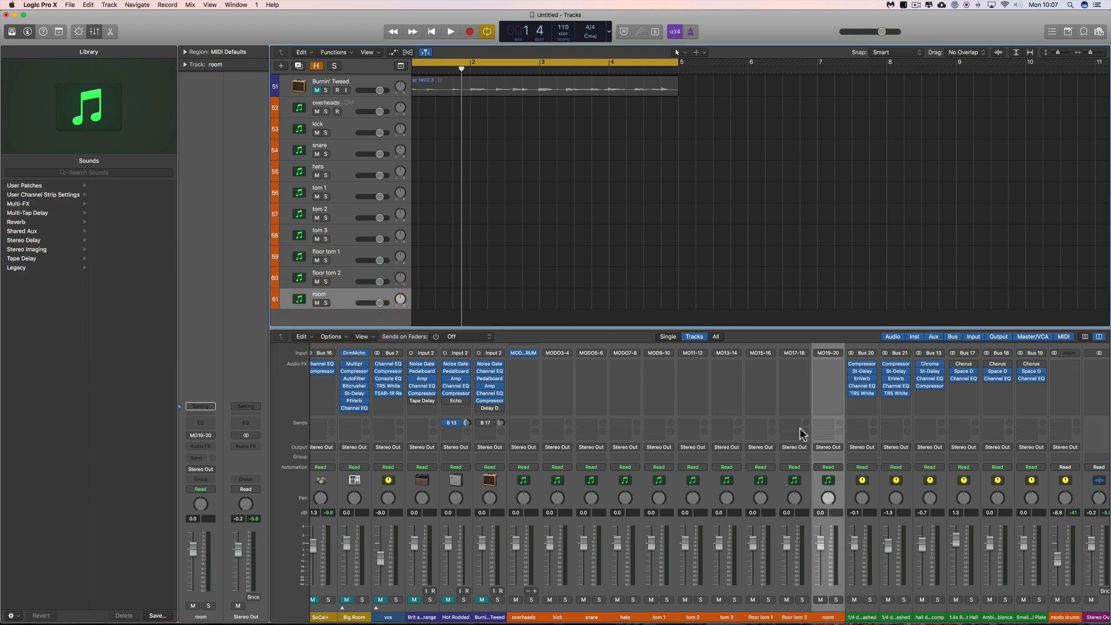
pyautogui.hscroll(1, 1032, 588)
pyautogui.hscroll(1, 1032, 589)
pyautogui.click(1049, 607)
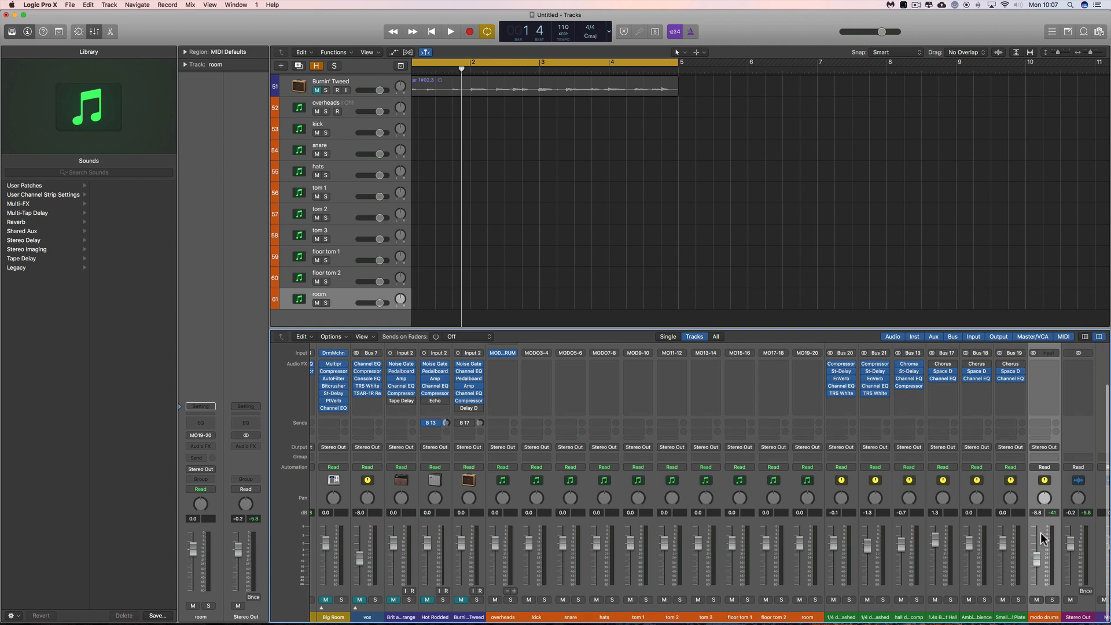
pyautogui.rightClick(1054, 490)
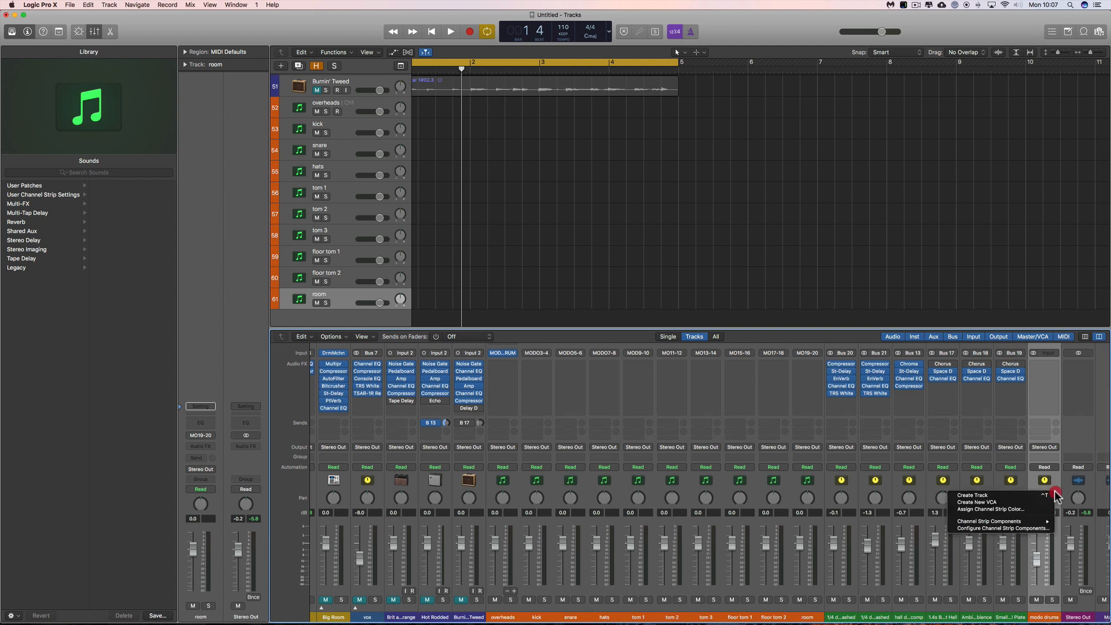
pyautogui.click(1010, 496)
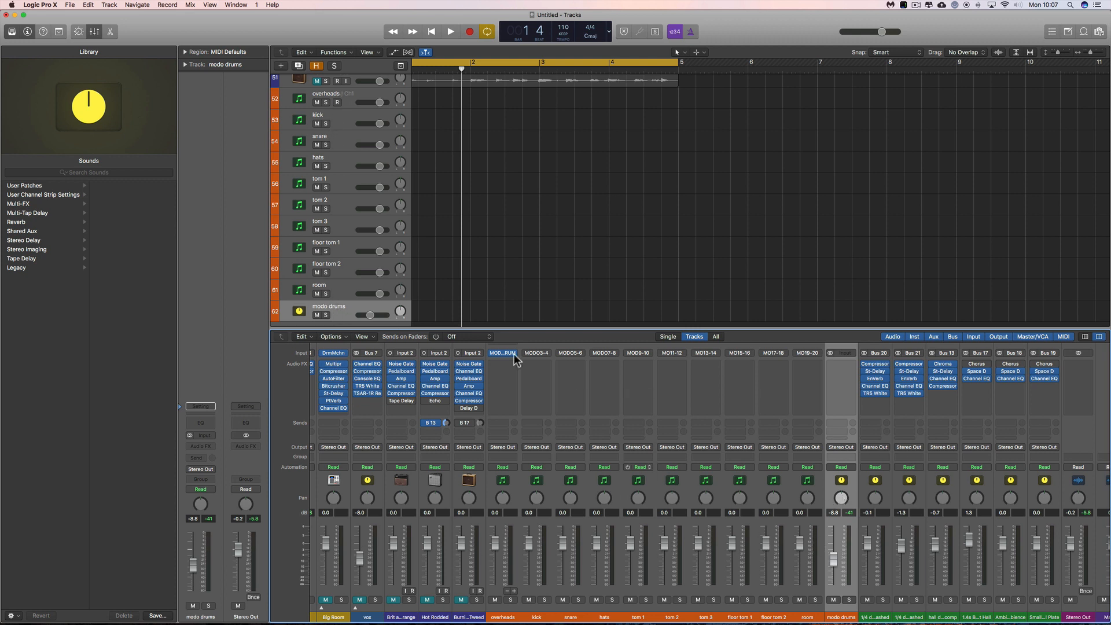
# Set the input of the modo drums channel to Bus 22.
pyautogui.hscroll(1, 339, 312)
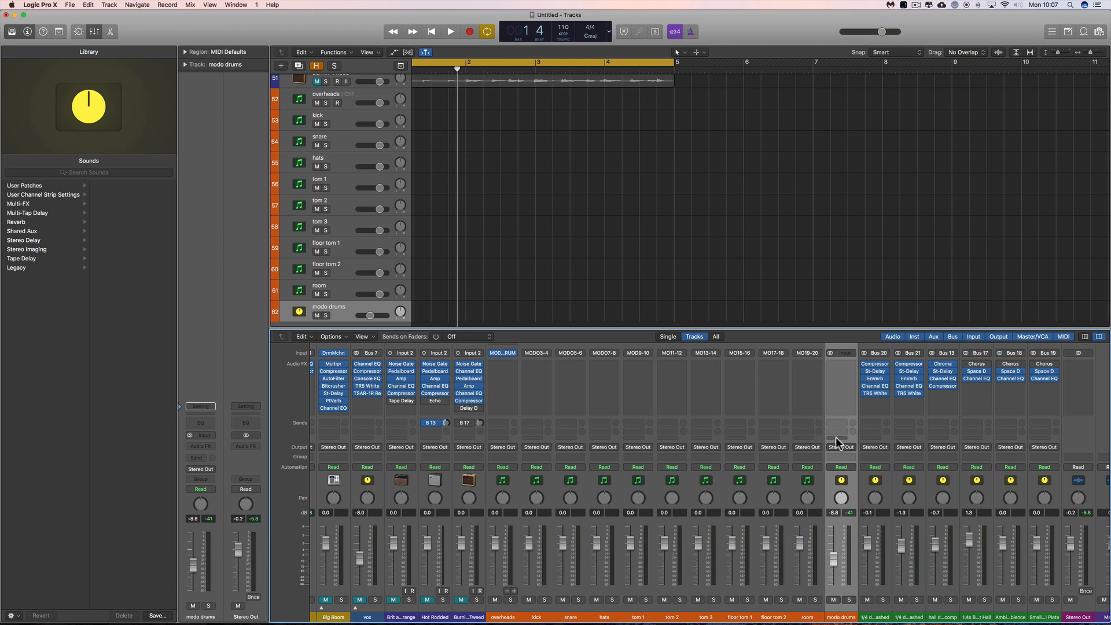
pyautogui.moveTo(841, 328); pyautogui.dragTo(841, 322)
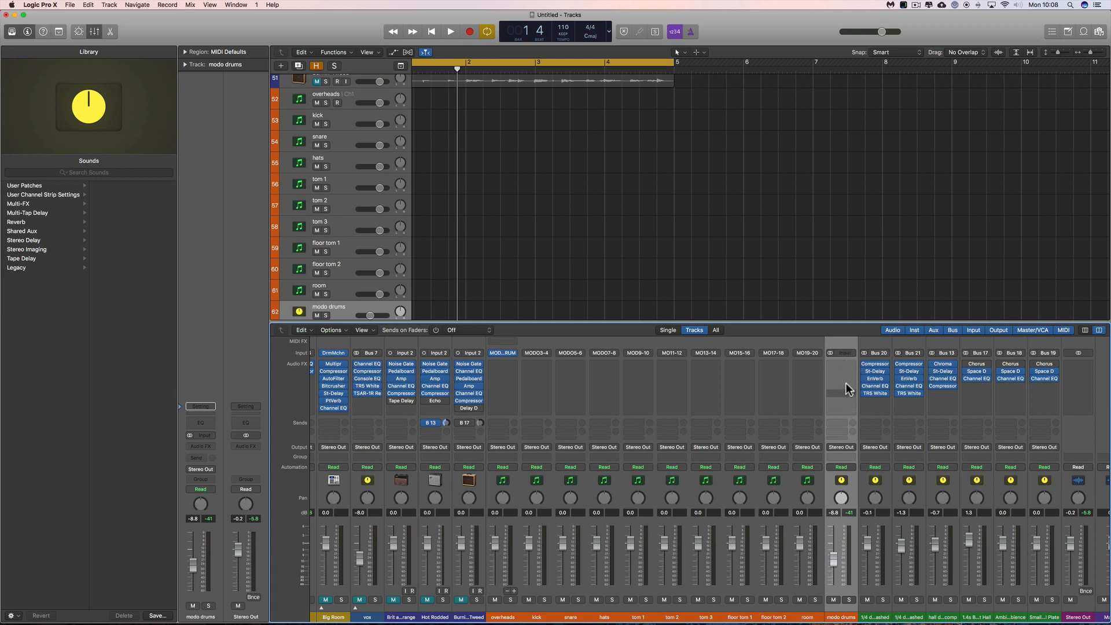
pyautogui.click(847, 353)
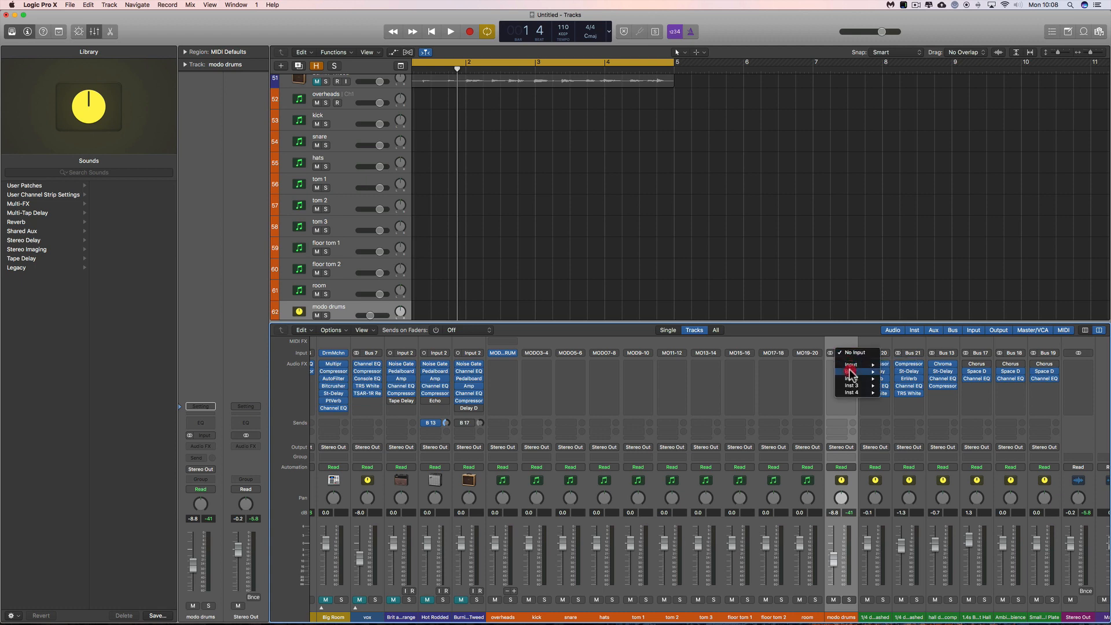
pyautogui.moveTo(850, 373)
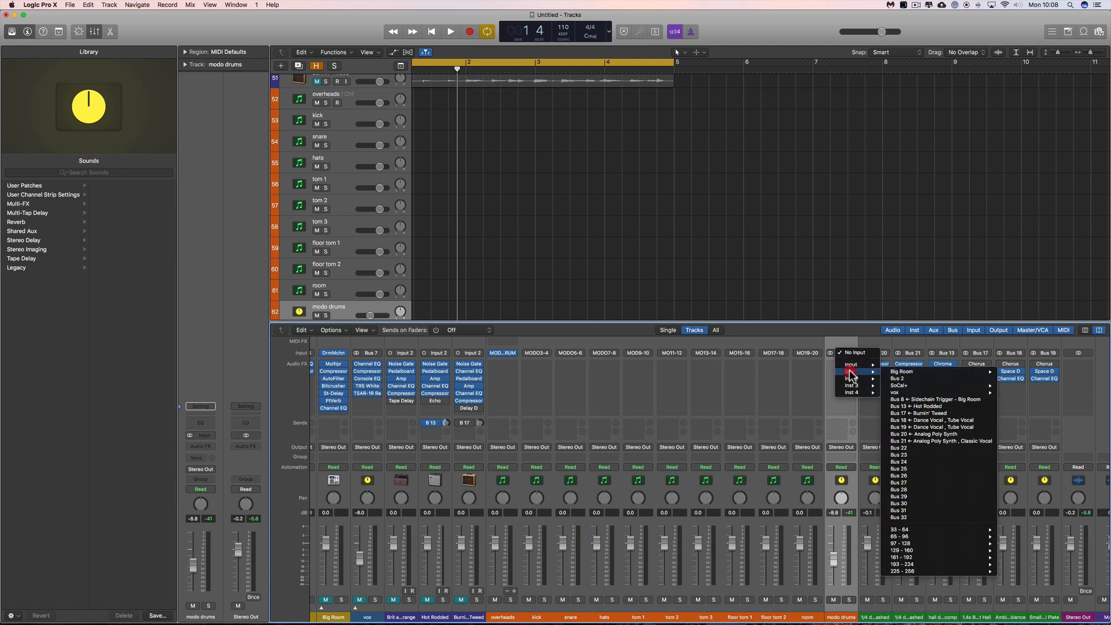
pyautogui.click(915, 447)
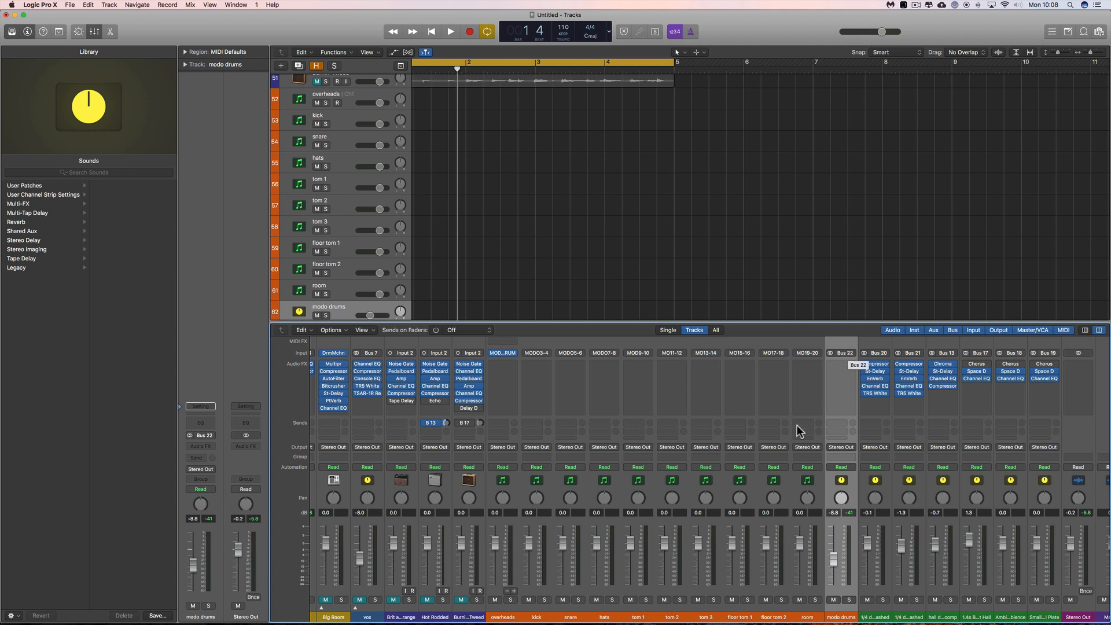
# Route the outputs of all channels from overheads through room to Bus 22, and select the modo drums channel strip.
pyautogui.click(508, 612)
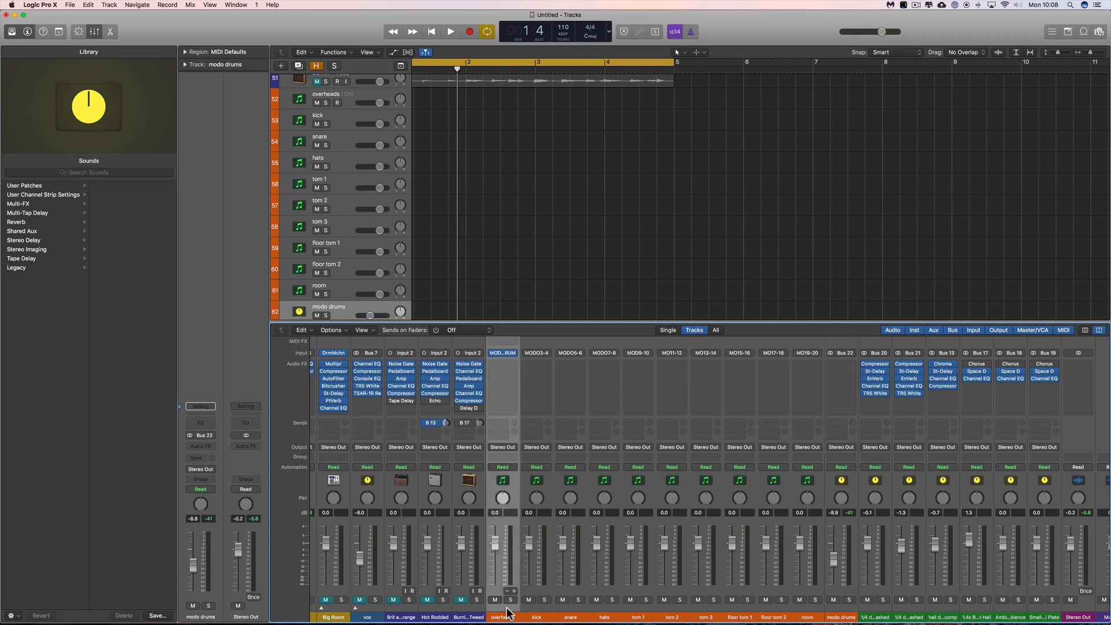
pyautogui.keyDown('shift'); pyautogui.click(807, 615); pyautogui.keyUp('shift')
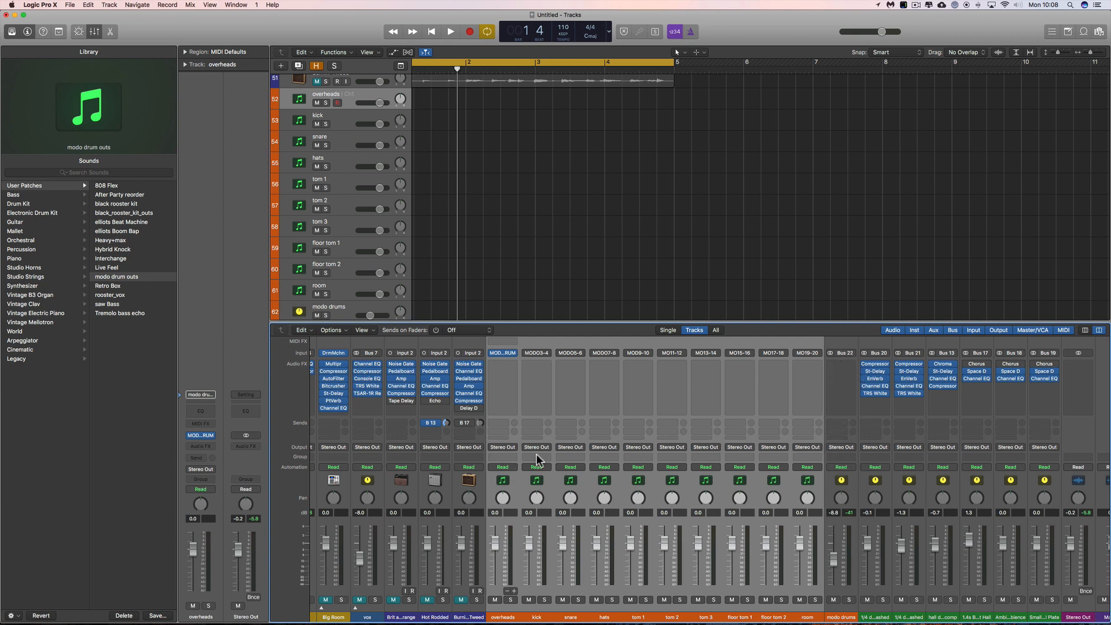
pyautogui.click(510, 447)
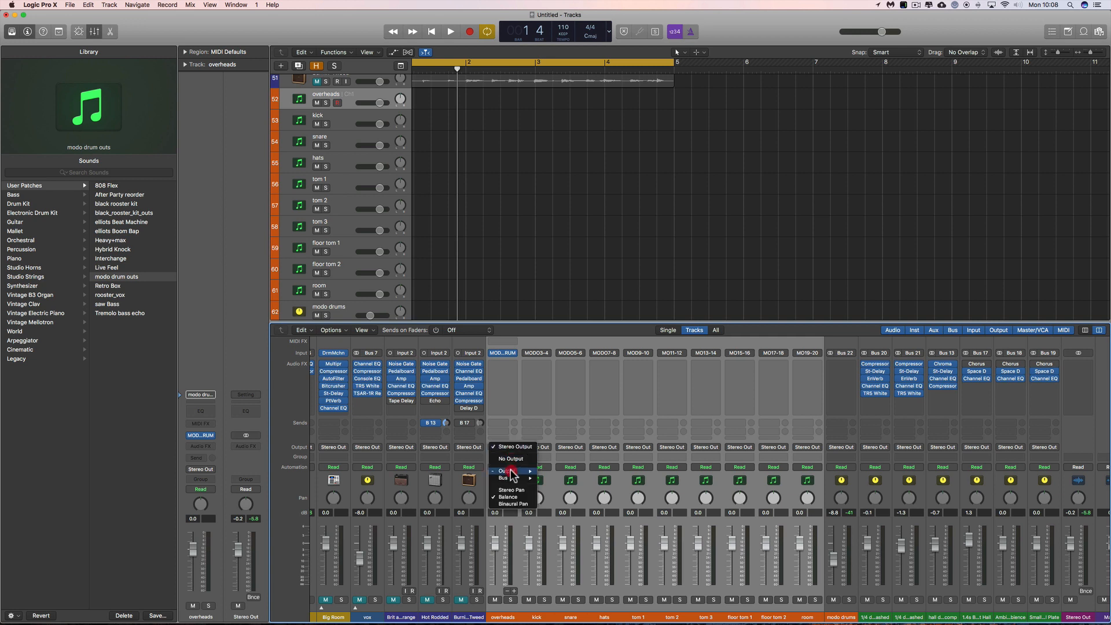
pyautogui.moveTo(512, 473)
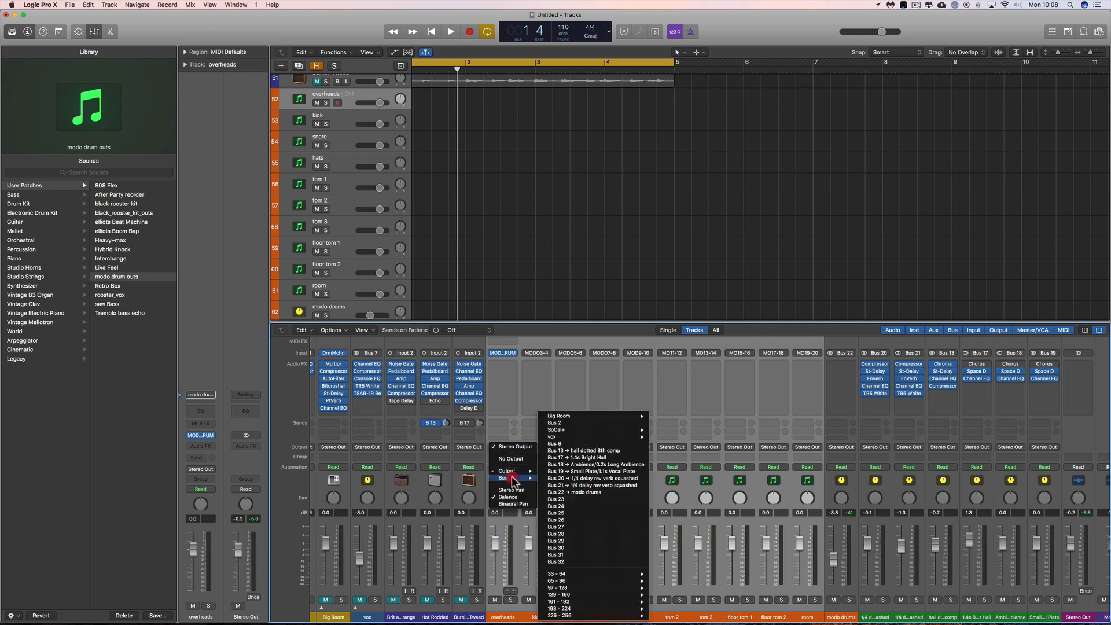
pyautogui.click(581, 492)
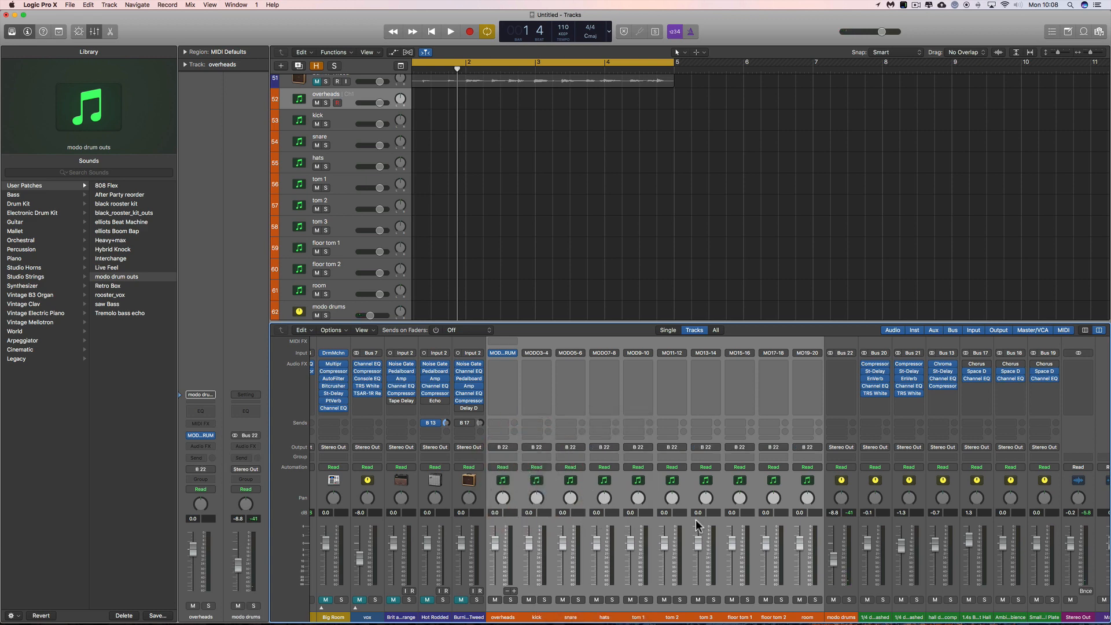
pyautogui.moveTo(503, 356)
pyautogui.click(840, 593)
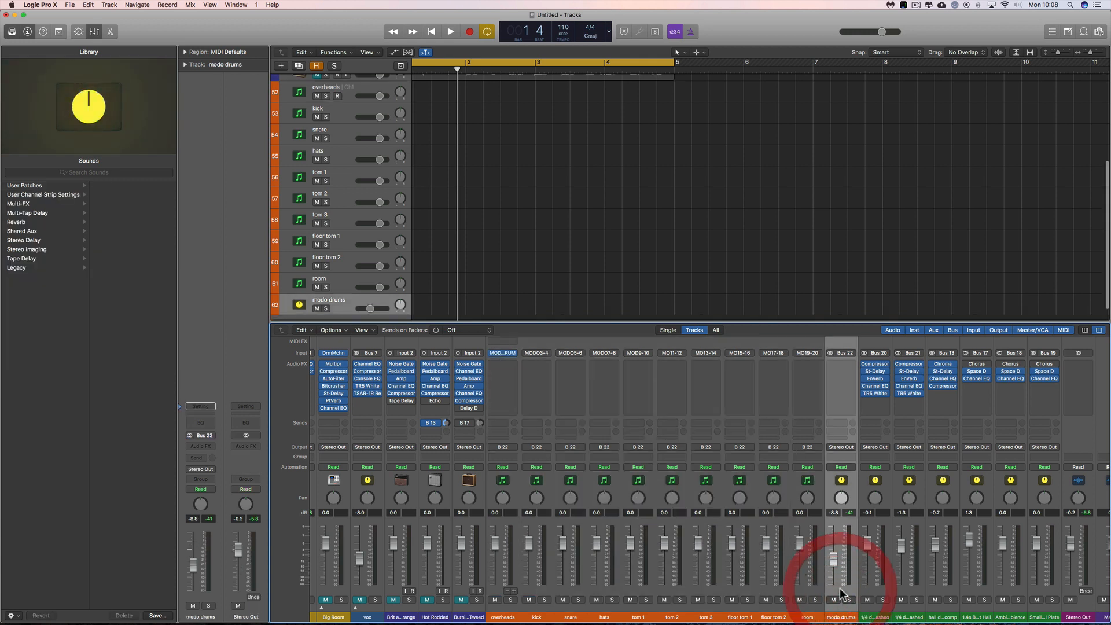
# Move the green Drummer region to bar 1 on the overheads track.
pyautogui.scroll(5, 550, 207)
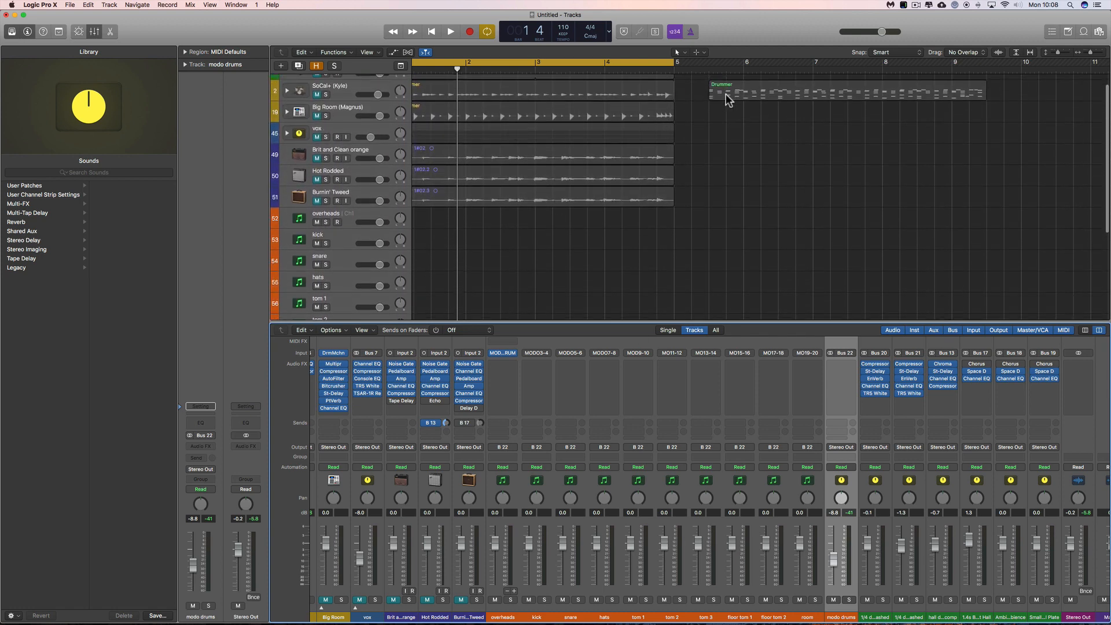
pyautogui.moveTo(763, 94); pyautogui.dragTo(473, 224)
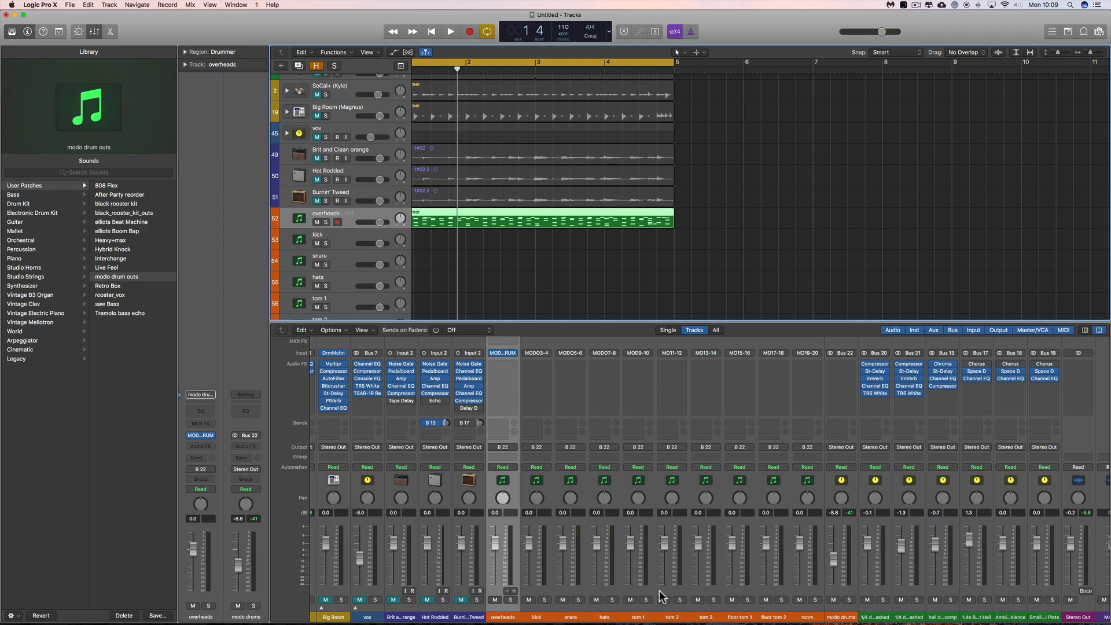
# Pull the modo drums fader down to minus infinity and play the Drummer region to test the bus routing.
pyautogui.moveTo(837, 593)
pyautogui.mouseDown()
pyautogui.moveTo(835, 527)
pyautogui.moveTo(836, 601)
pyautogui.moveTo(837, 591)
pyautogui.mouseUp()
pyautogui.press('space')
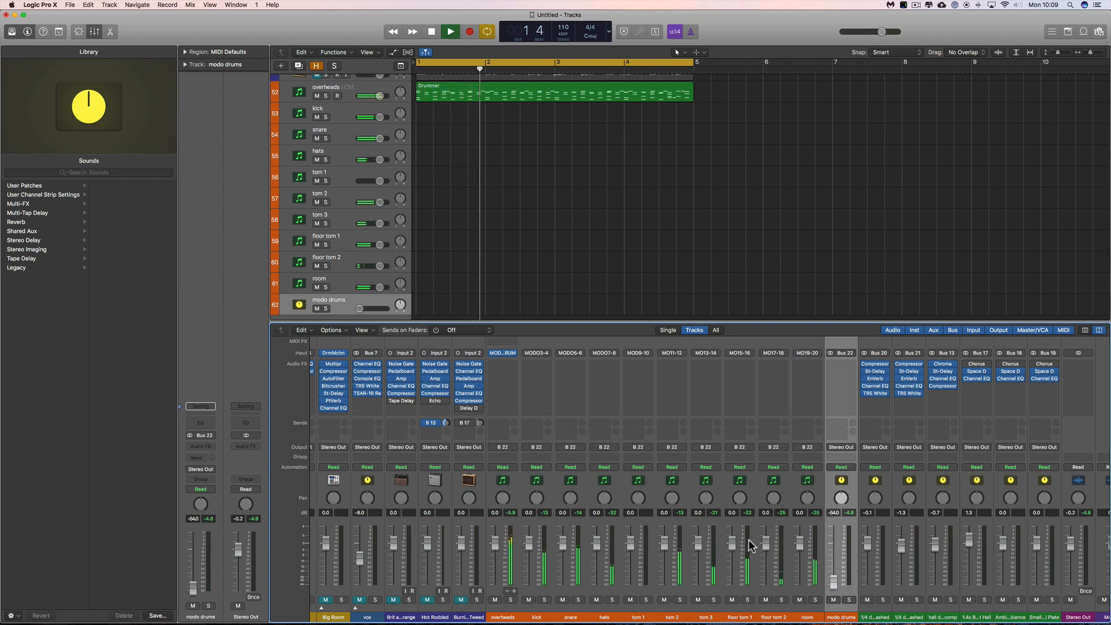
pyautogui.moveTo(833, 583); pyautogui.dragTo(833, 590)
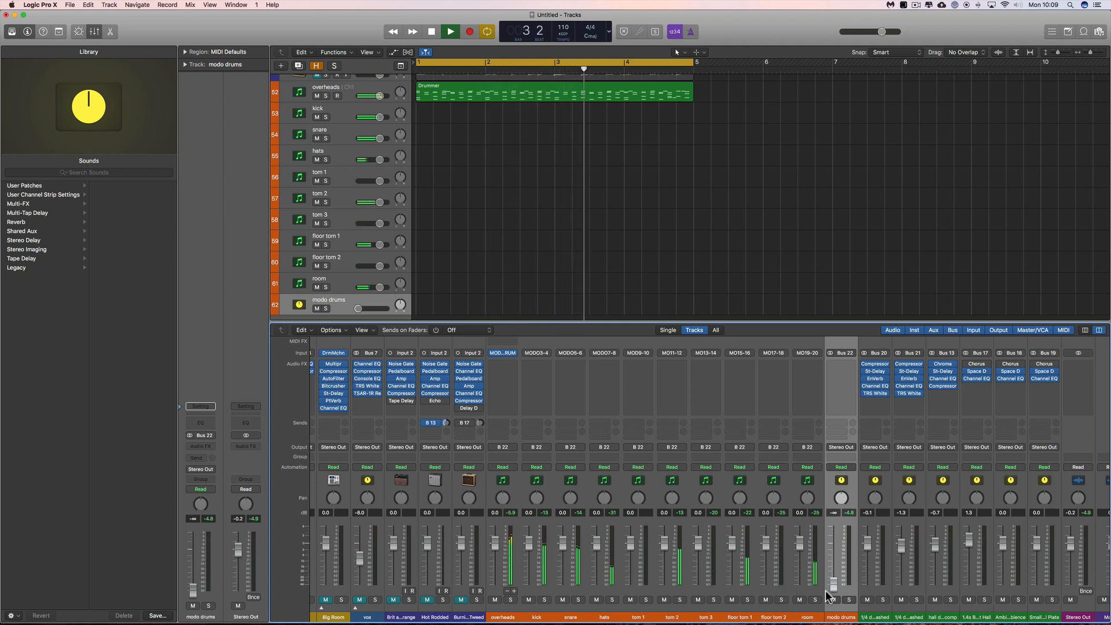
pyautogui.moveTo(834, 588)
pyautogui.mouseDown()
pyautogui.moveTo(842, 566)
pyautogui.moveTo(842, 587)
pyautogui.mouseUp()
pyautogui.press('space')
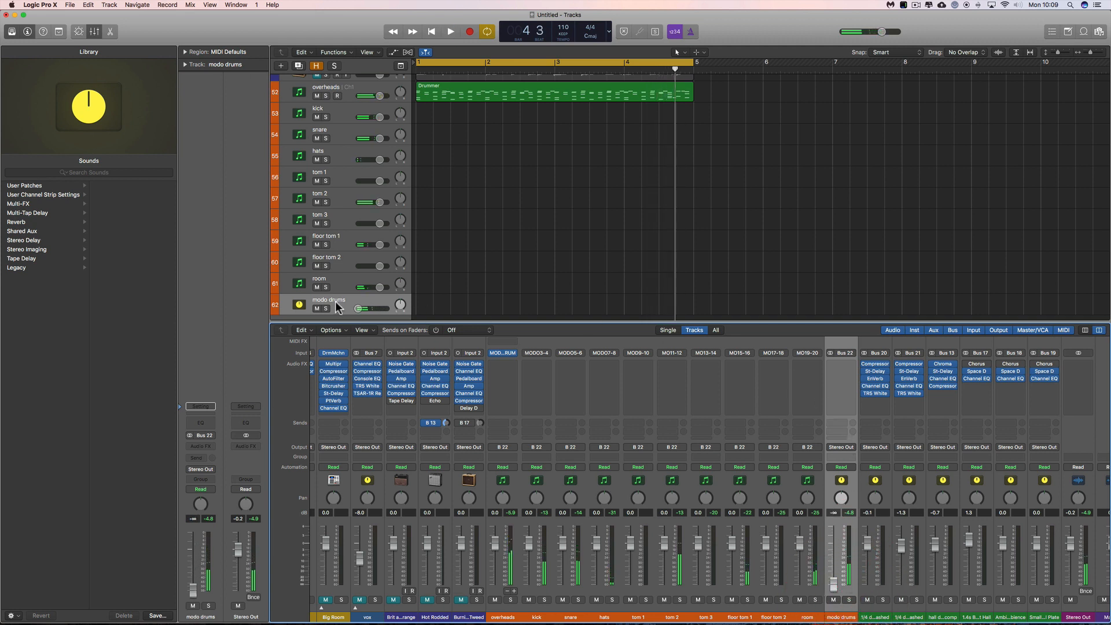
# Move the modo drums track directly above the overheads track.
pyautogui.moveTo(334, 304); pyautogui.dragTo(328, 88)
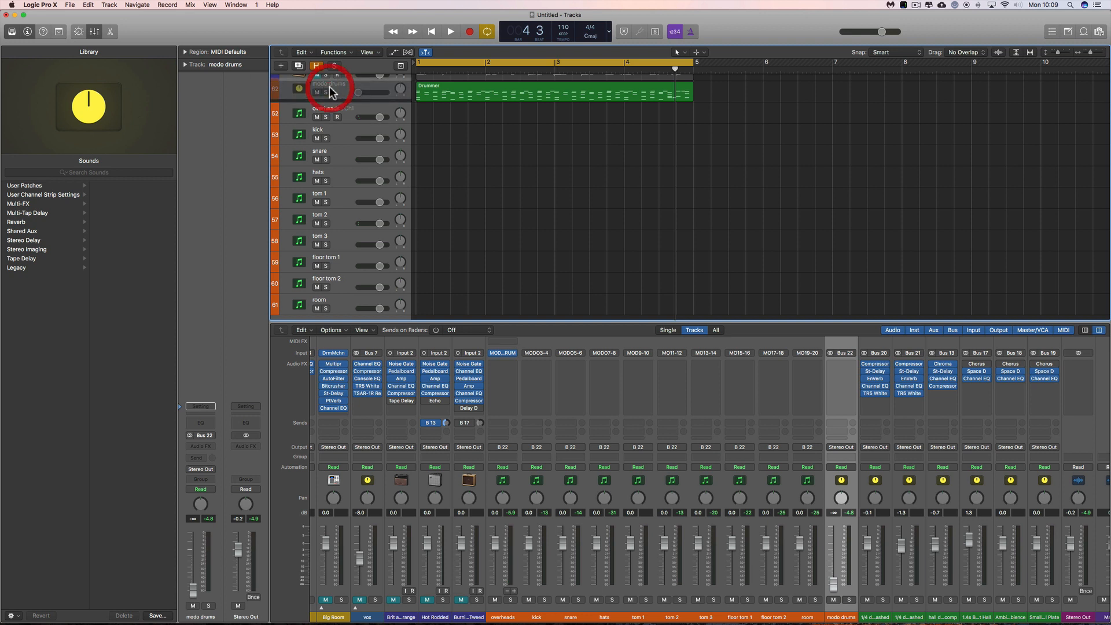
pyautogui.click(349, 113)
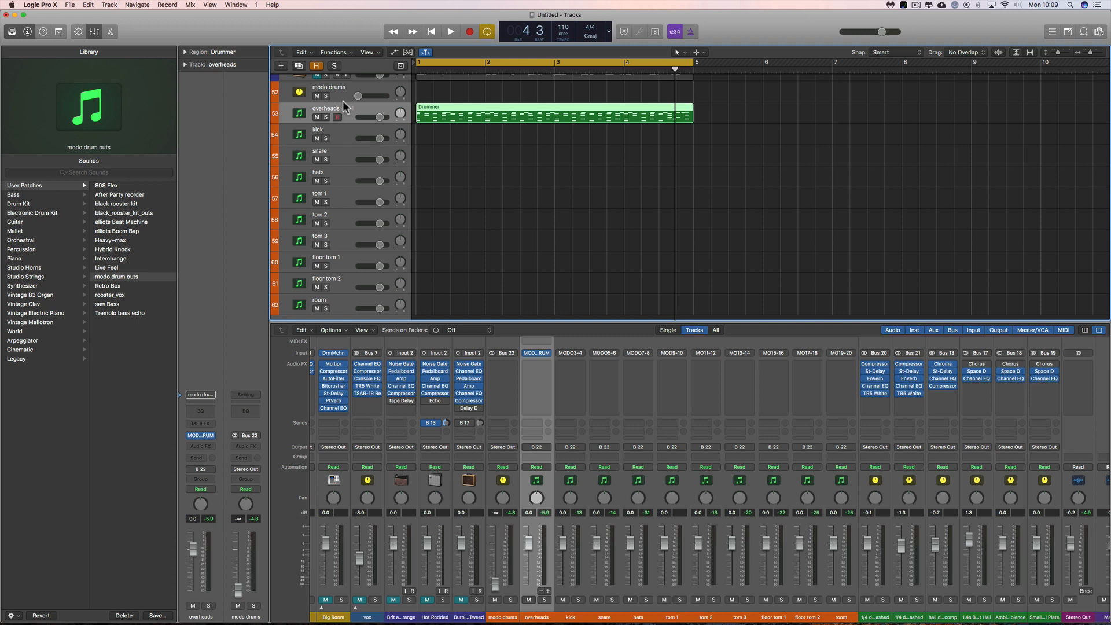
pyautogui.click(344, 90)
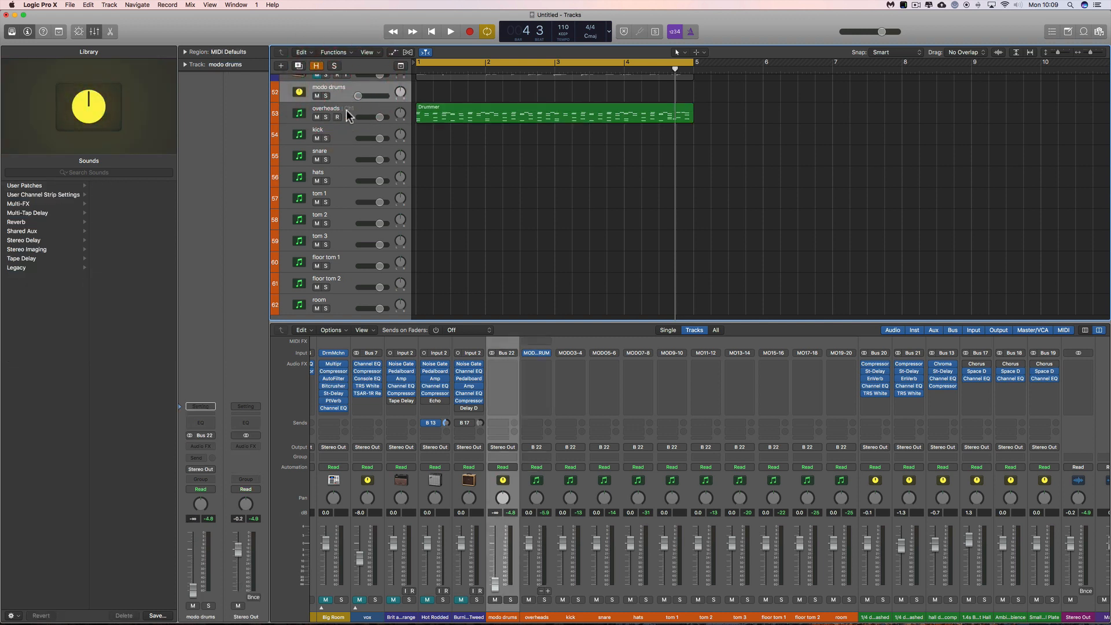
# Group the tracks from overheads through room into a Summing Stack.
pyautogui.click(349, 112)
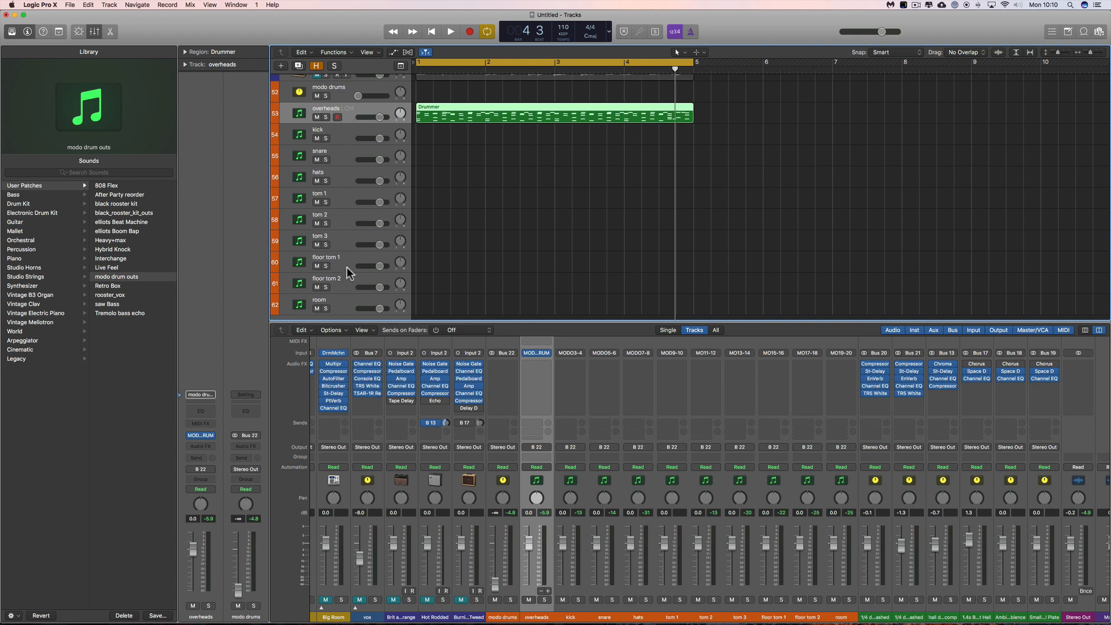
pyautogui.keyDown('shift'); pyautogui.click(344, 308); pyautogui.keyUp('shift')
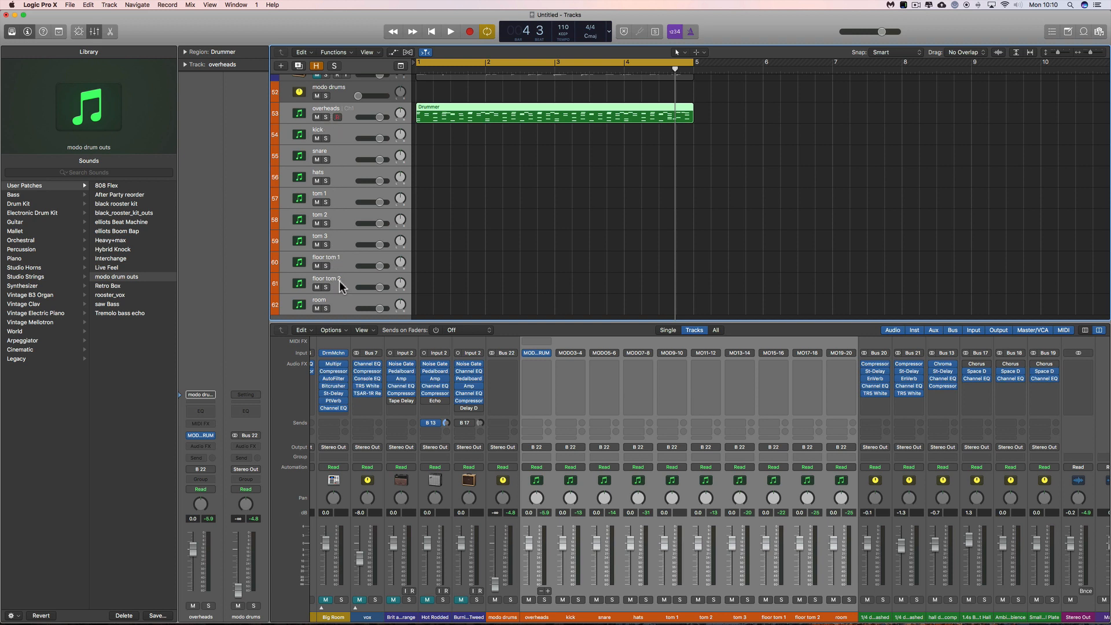
pyautogui.scroll(-1, 331, 301)
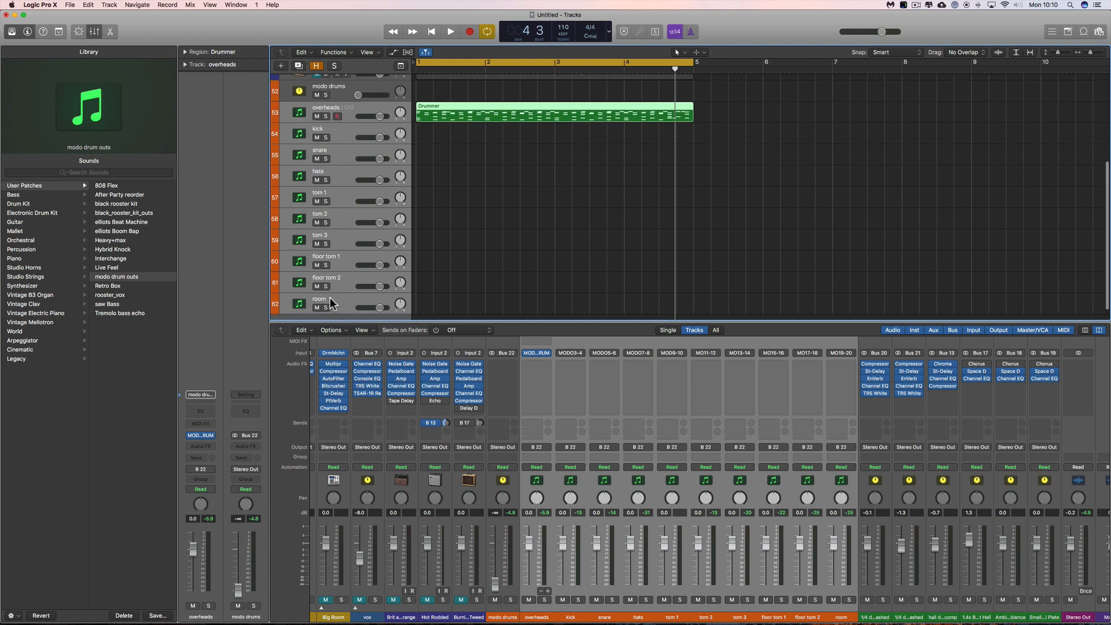
pyautogui.rightClick(332, 301)
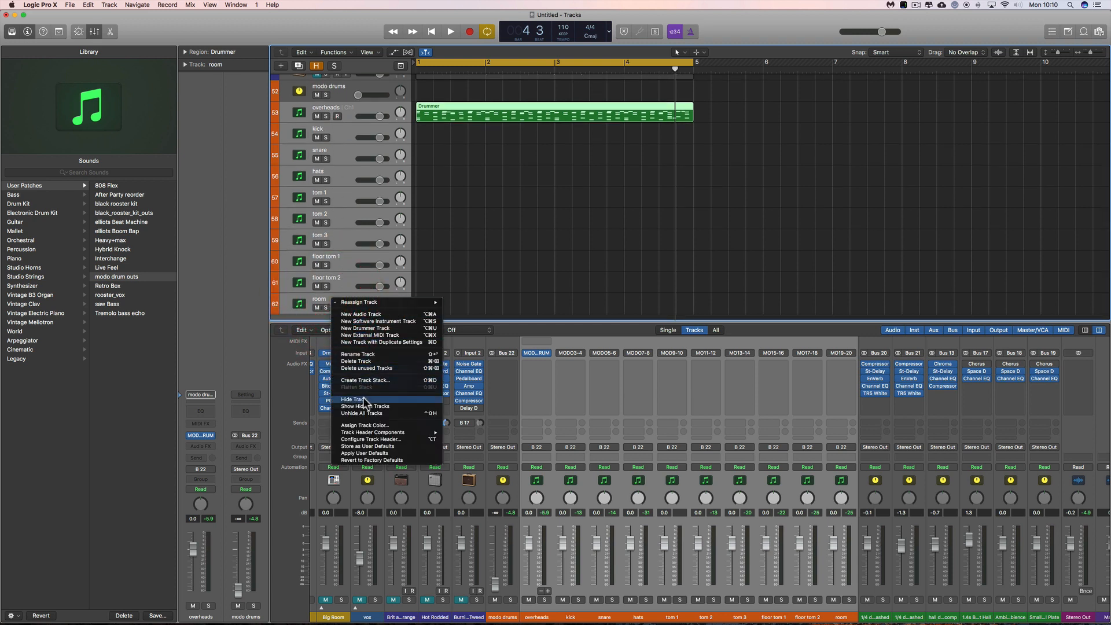
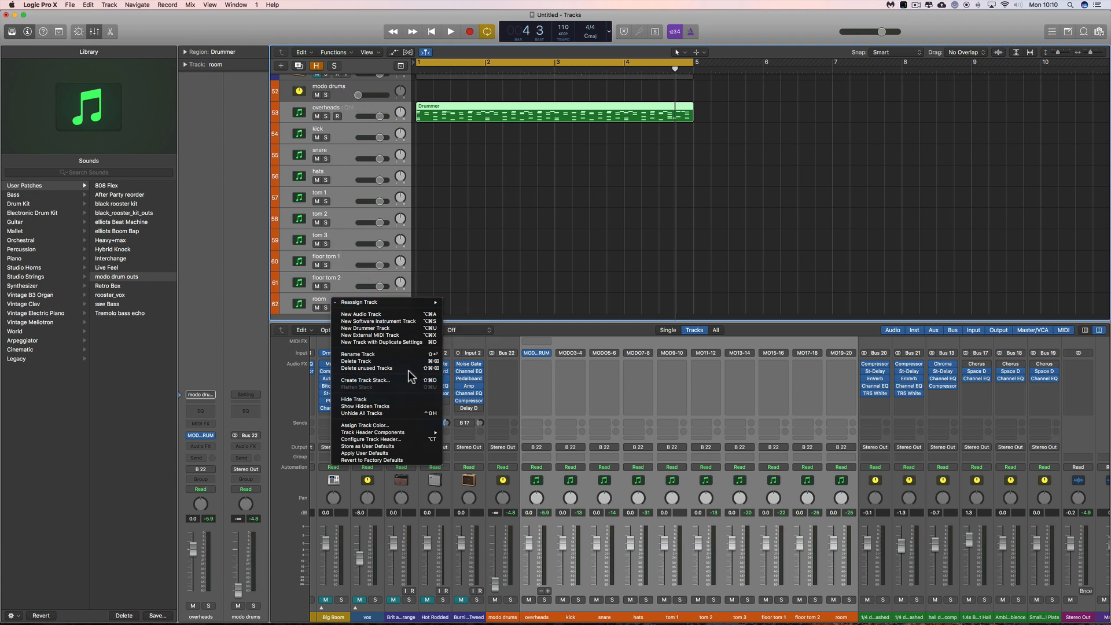
pyautogui.click(370, 381)
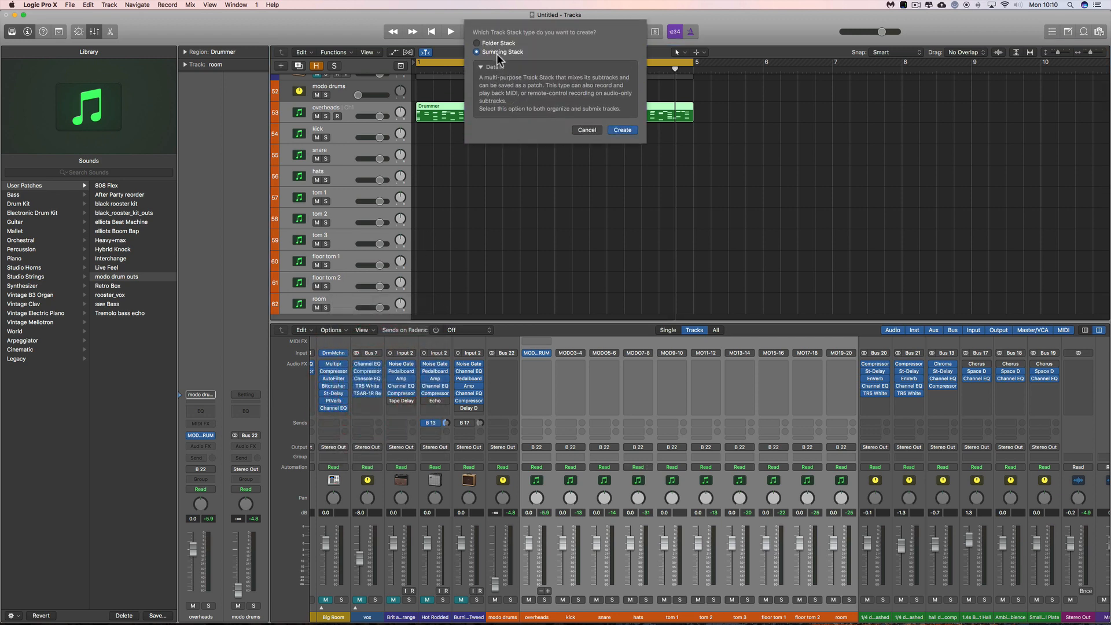
pyautogui.click(620, 130)
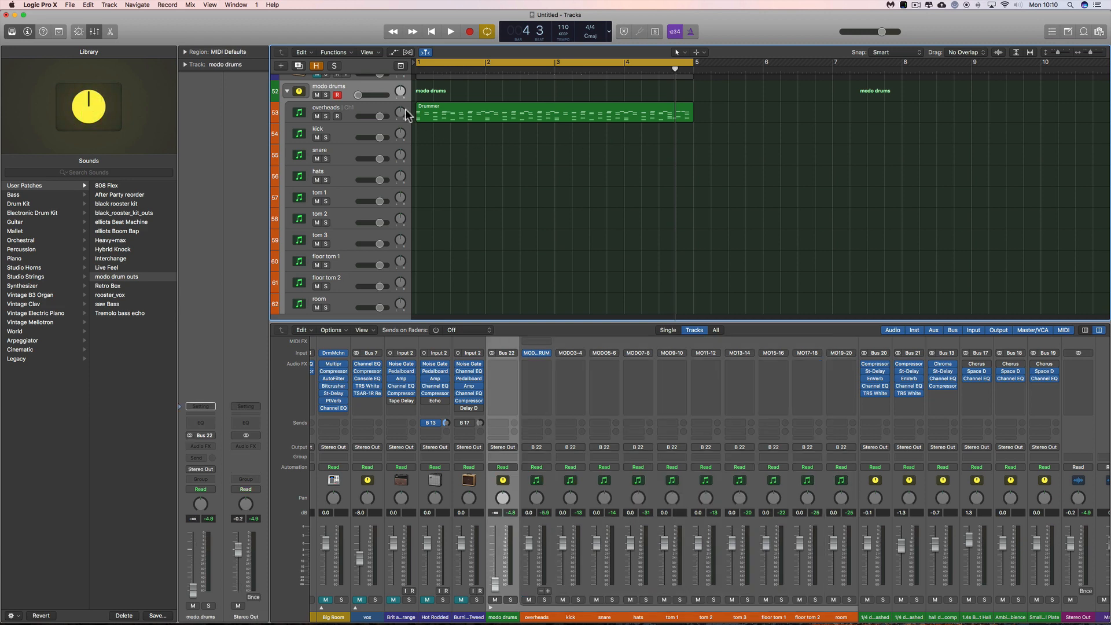
# Examine the modo drums stack and its subtracks, collapsing and reopening it.
pyautogui.click(357, 112)
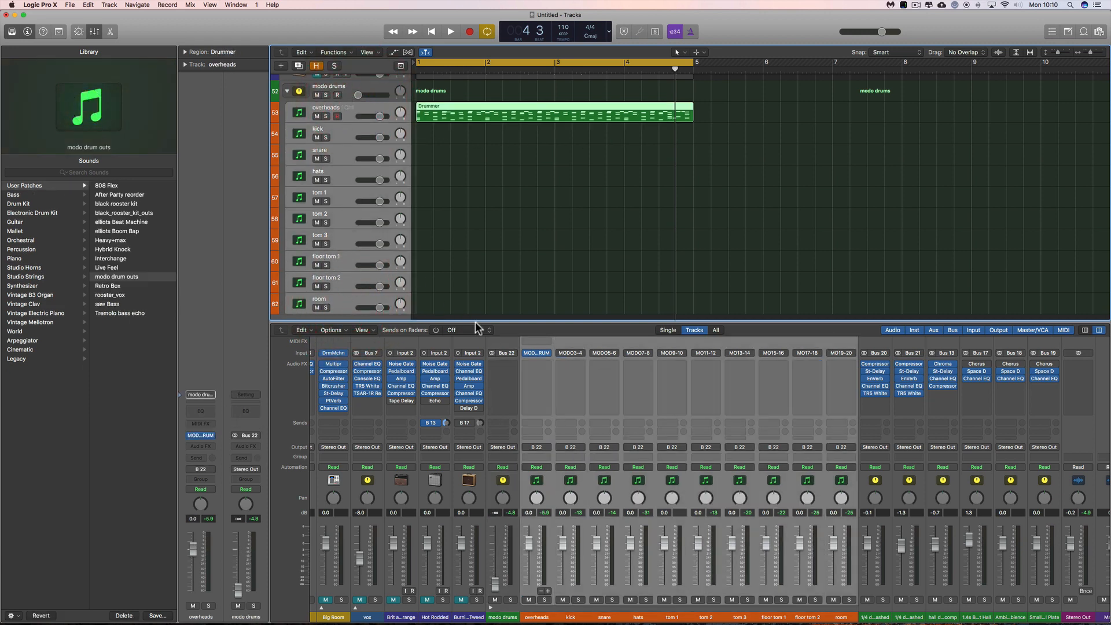
pyautogui.click(350, 91)
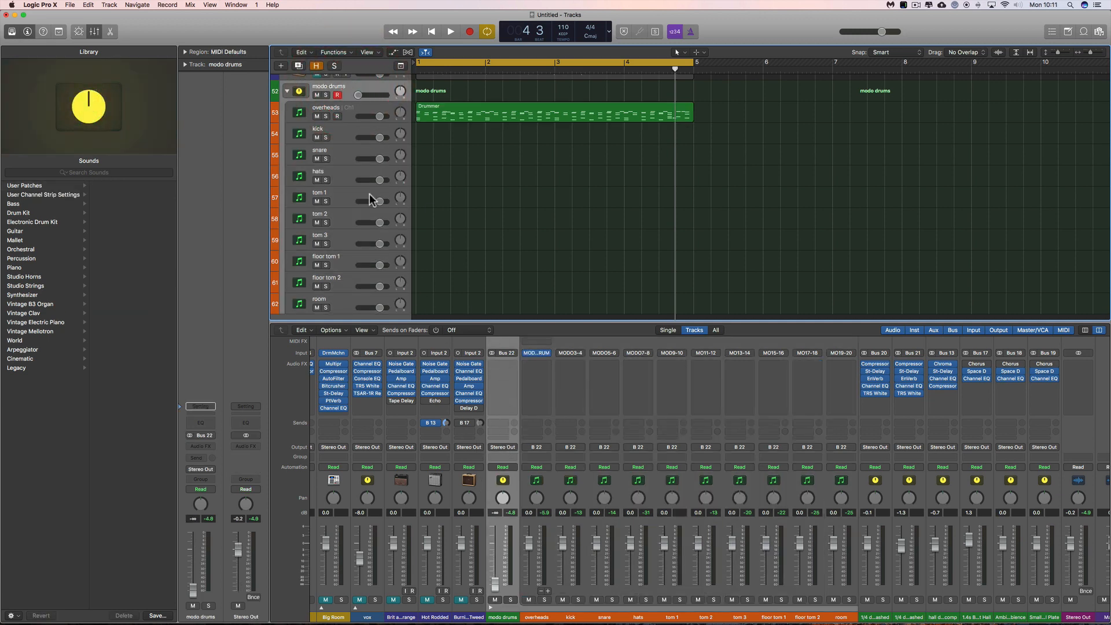
pyautogui.click(288, 91)
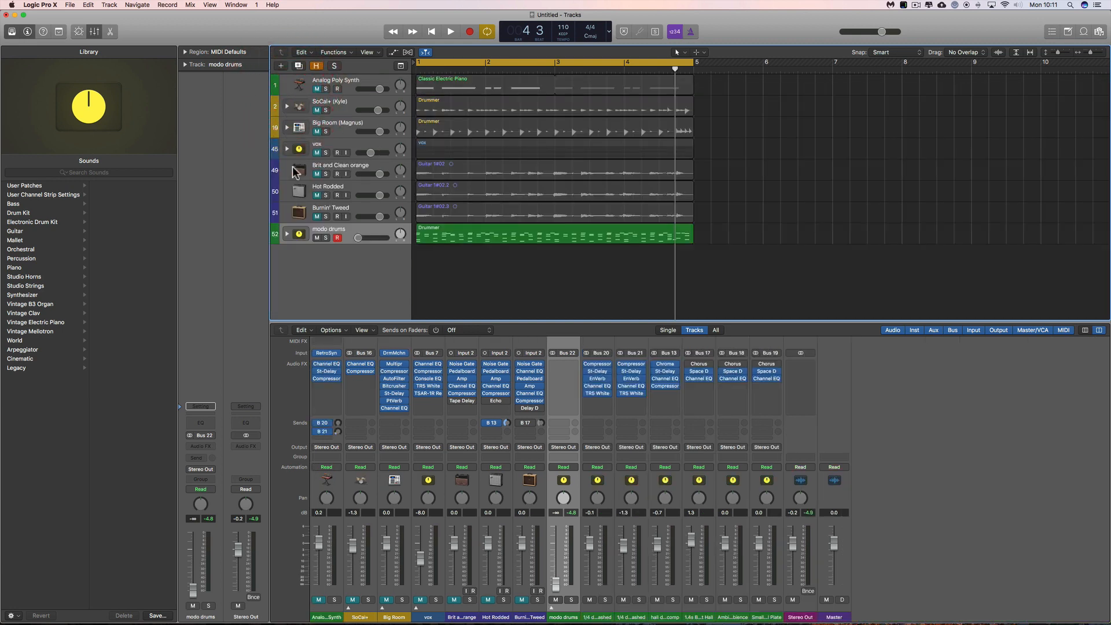
pyautogui.click(288, 234)
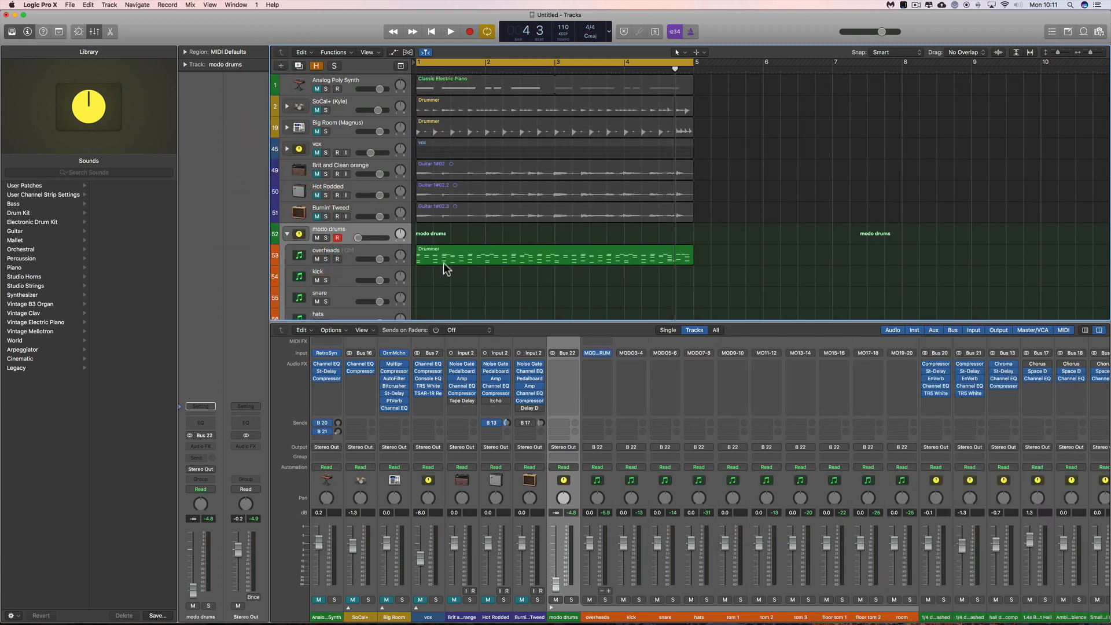
# Move the Drummer region onto the modo drums stack track and raise the stack's volume to about -5.7 dB, checking it in playback.
pyautogui.moveTo(452, 261); pyautogui.dragTo(449, 241)
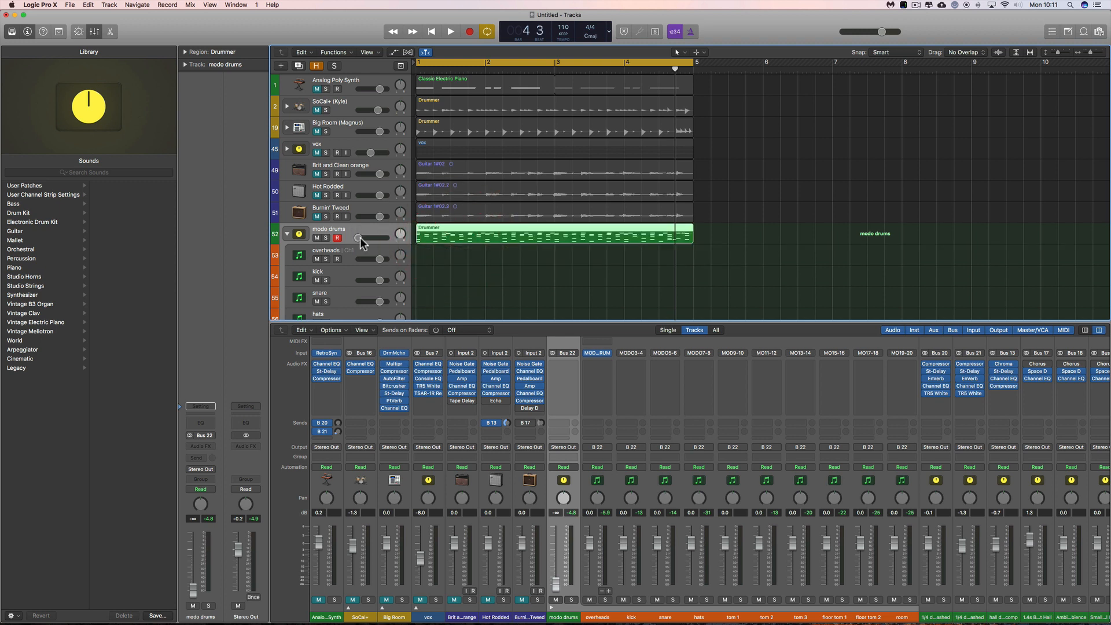
pyautogui.moveTo(360, 237); pyautogui.dragTo(408, 238)
pyautogui.press('space')
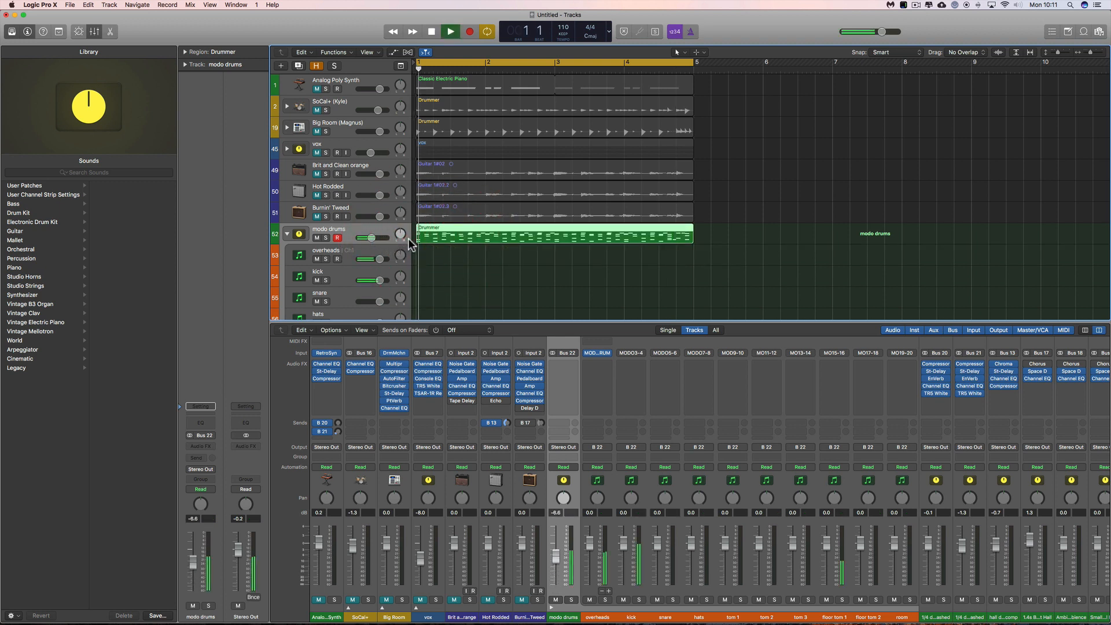
pyautogui.press('space')
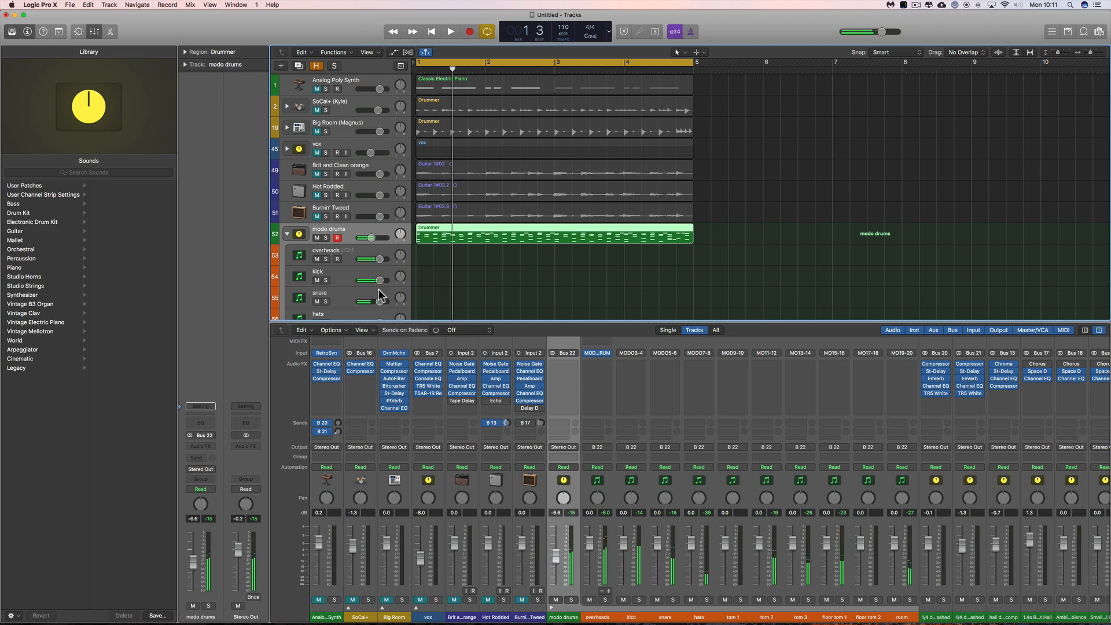
pyautogui.click(370, 238)
pyautogui.moveTo(370, 237); pyautogui.dragTo(372, 238)
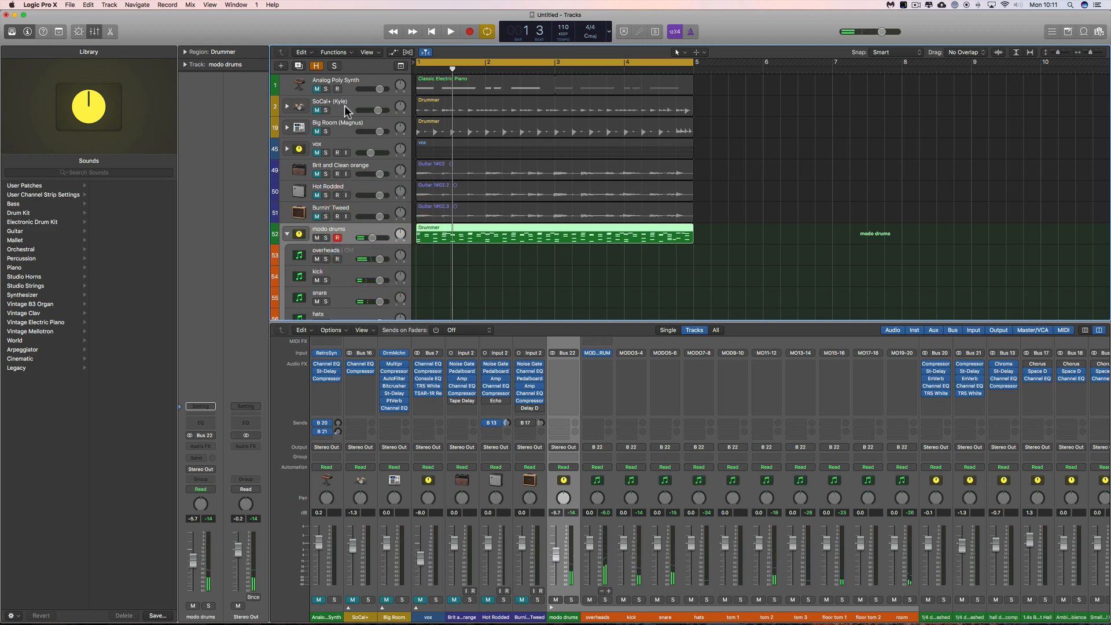
# Examine the subtracks of the SoCal+ stack for comparison, then collapse it and reselect the modo drums stack.
pyautogui.click(344, 106)
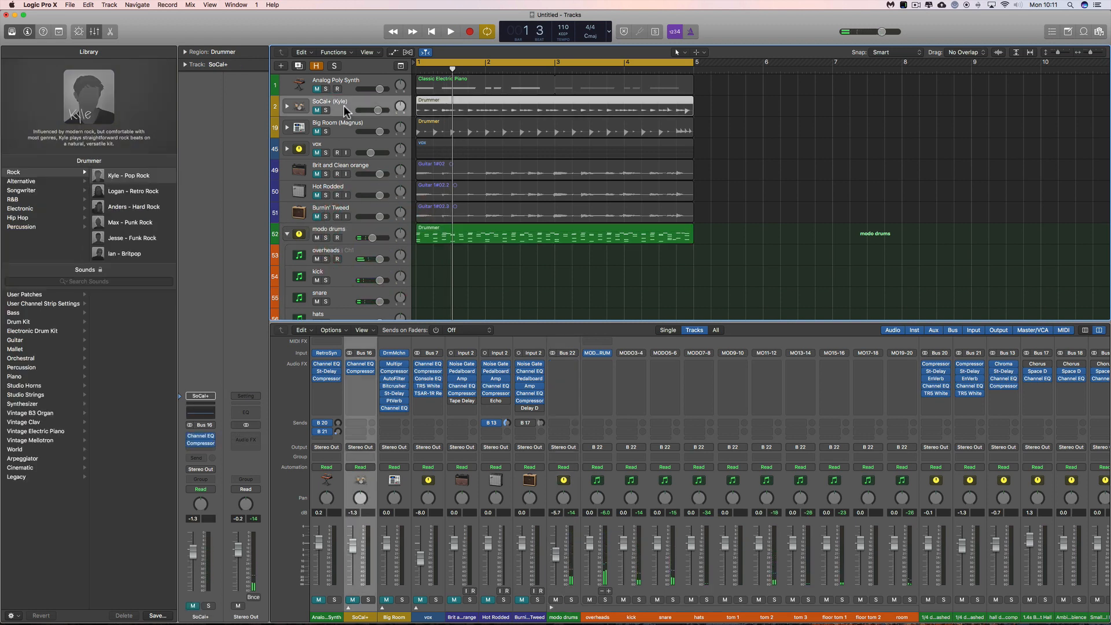
pyautogui.click(287, 107)
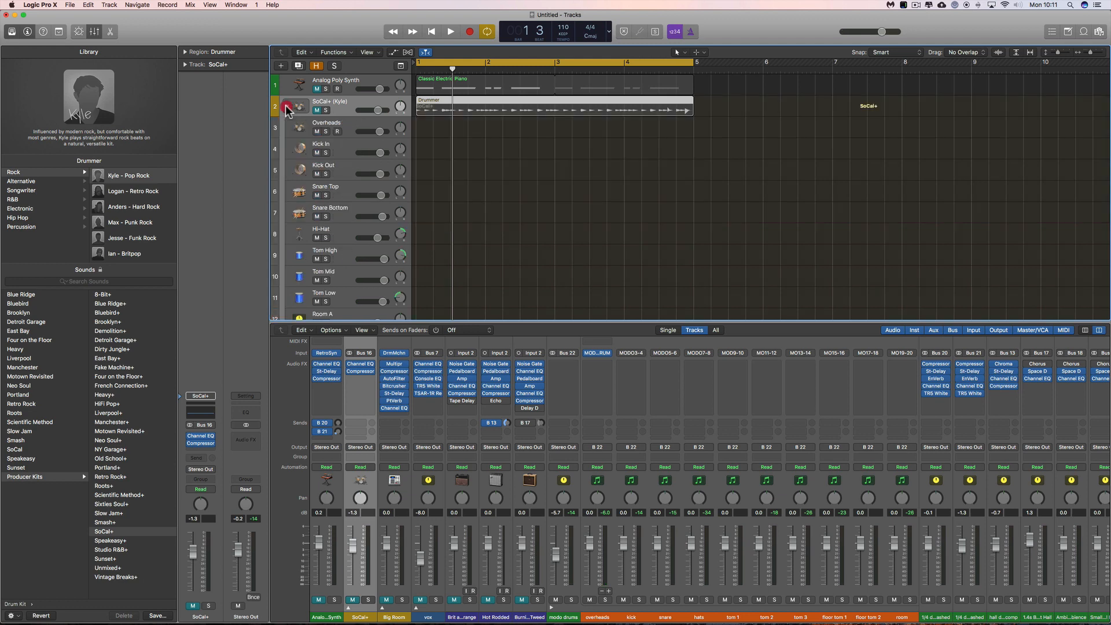
pyautogui.click(287, 108)
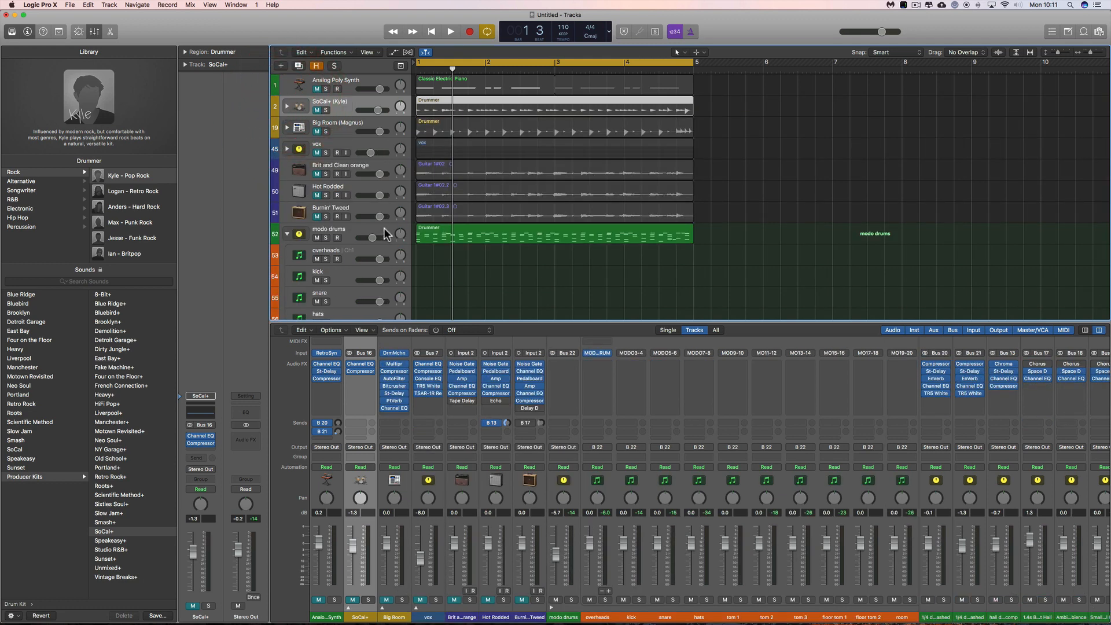
pyautogui.click(388, 231)
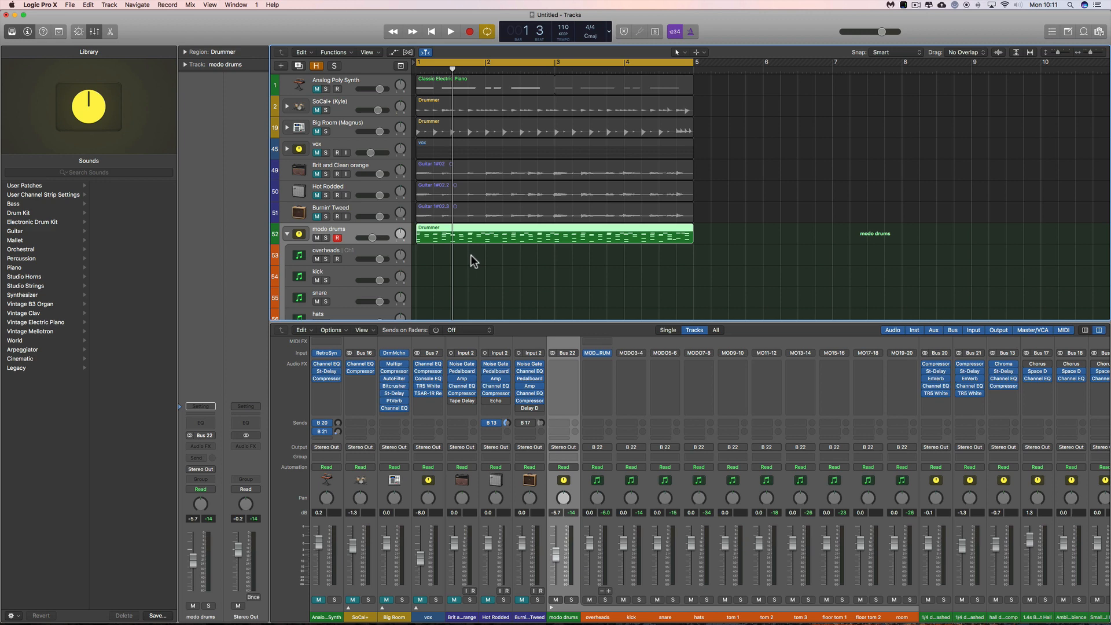
# Hide the mixer and increase the height of the modo drums stack track.
pyautogui.click(95, 33)
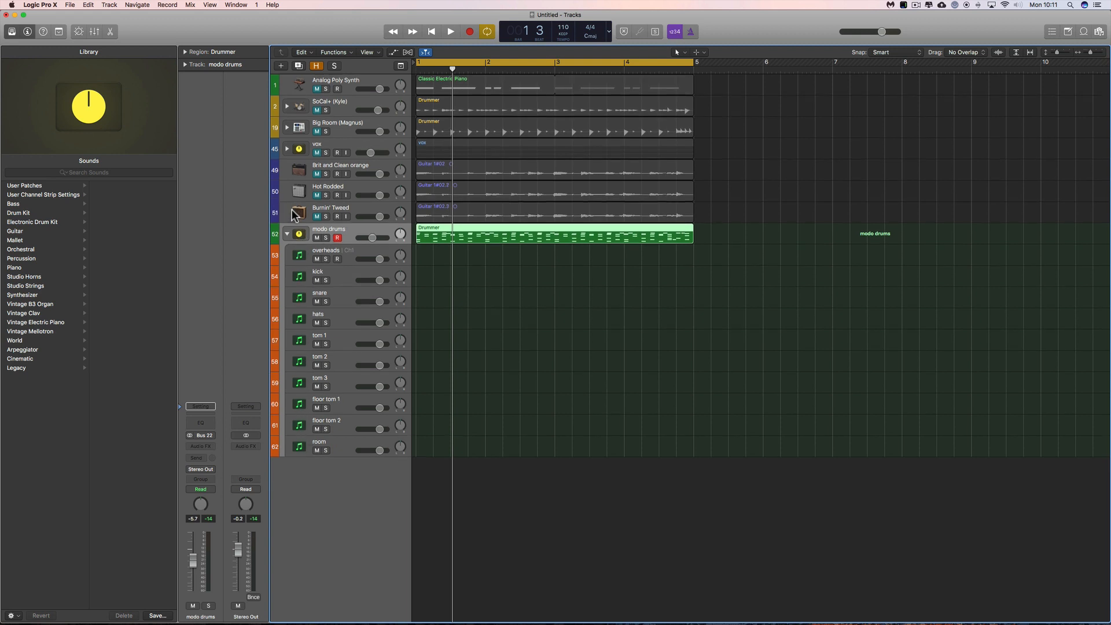
pyautogui.moveTo(331, 244); pyautogui.dragTo(326, 262)
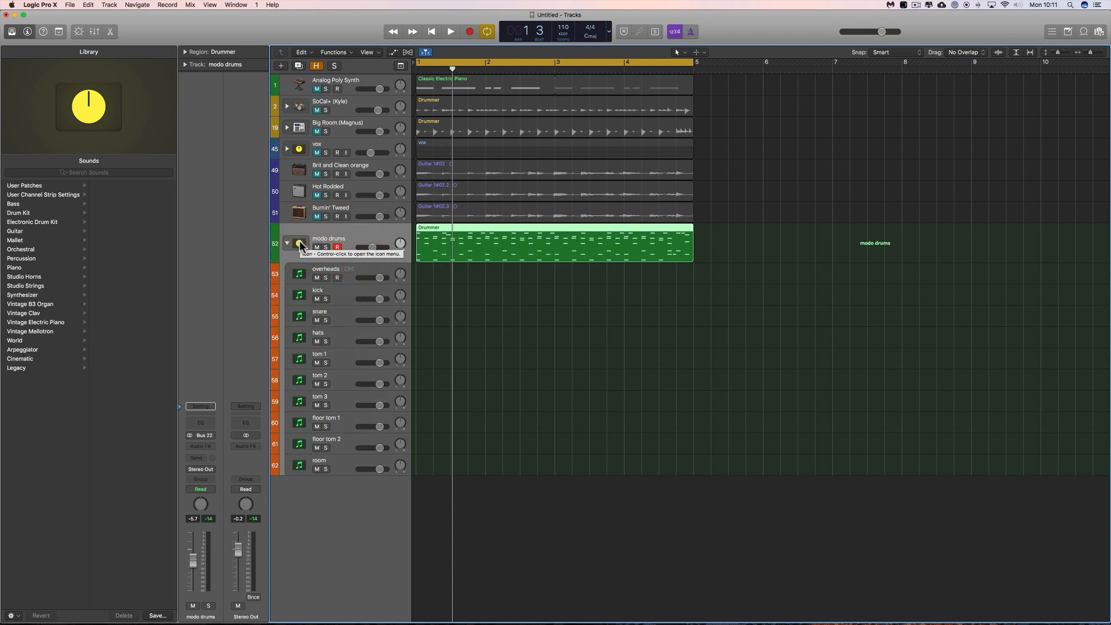
# Add a Channel EQ to the modo drums channel, enable its low-cut band, and close the plug-in window.
pyautogui.click(202, 420)
pyautogui.click(49, 69)
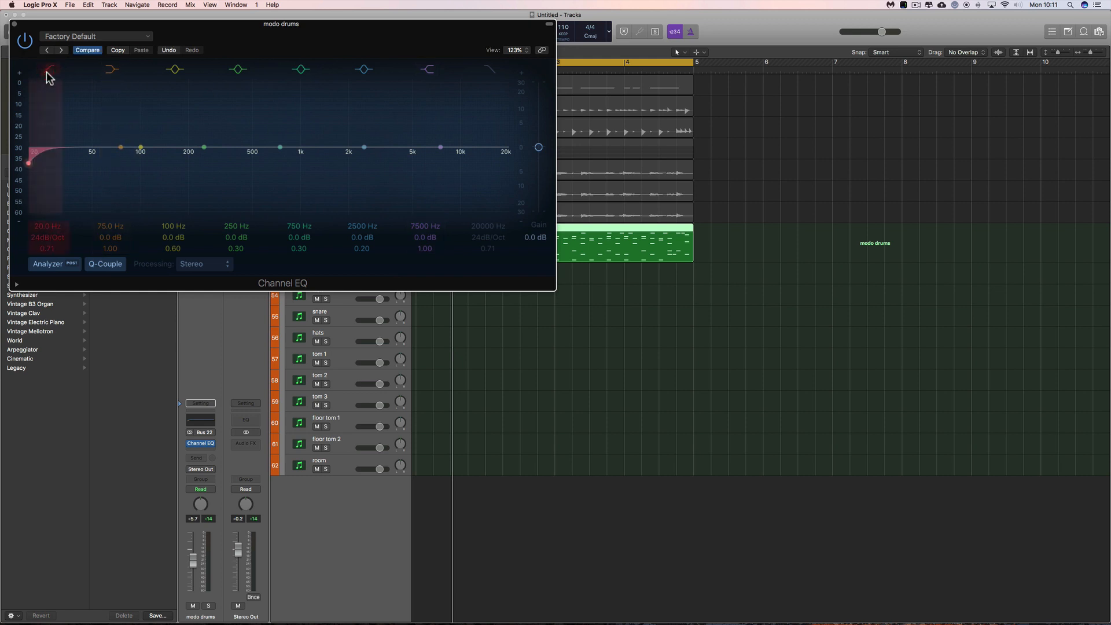
pyautogui.click(16, 26)
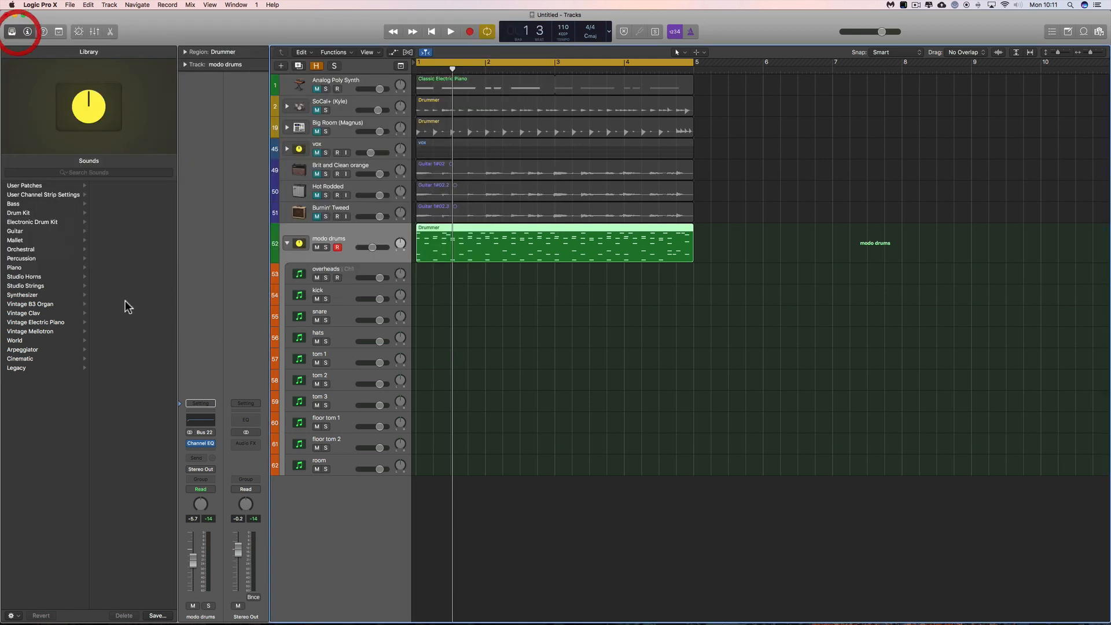
# Insert a stereo Compressor below the Channel EQ on the modo drums channel, close its window, and start playback.
pyautogui.click(201, 450)
pyautogui.moveTo(217, 478)
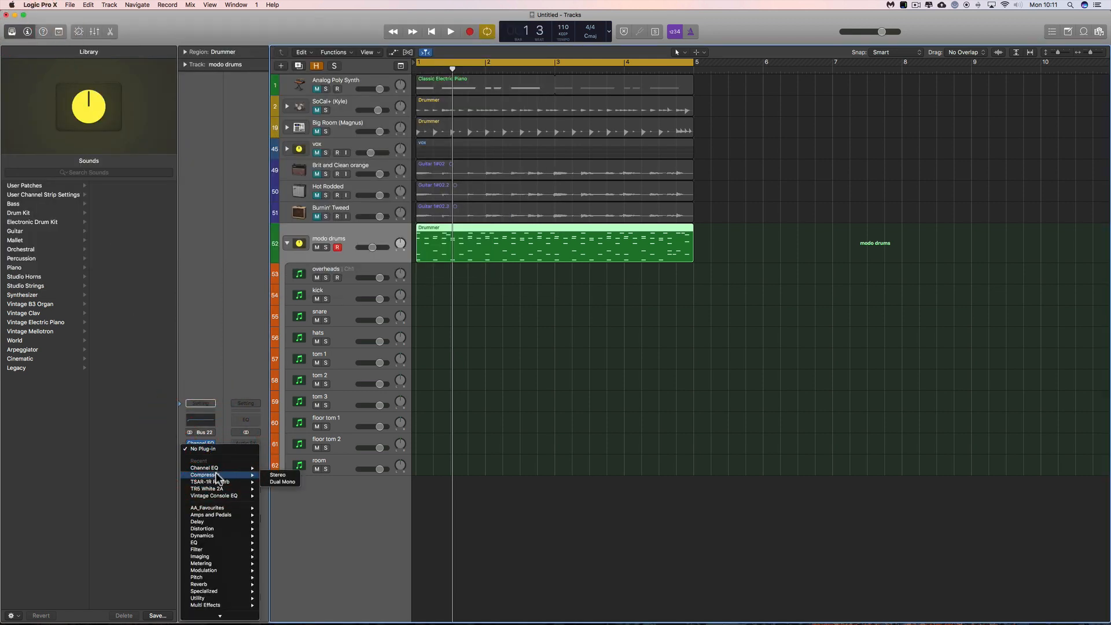
pyautogui.click(277, 474)
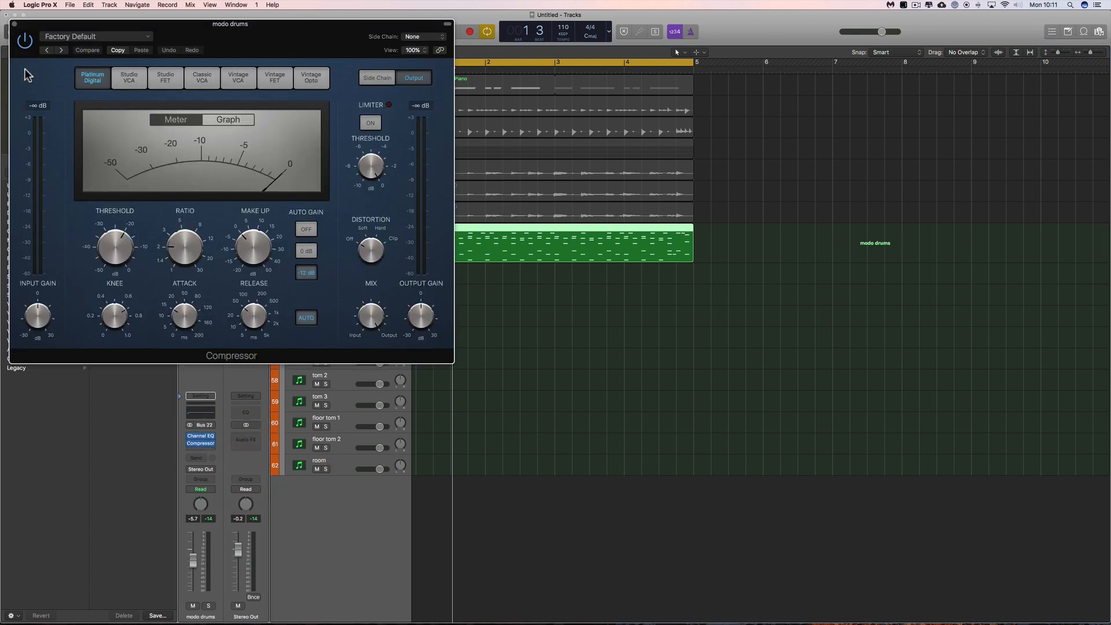
pyautogui.click(15, 26)
pyautogui.press('super+w')
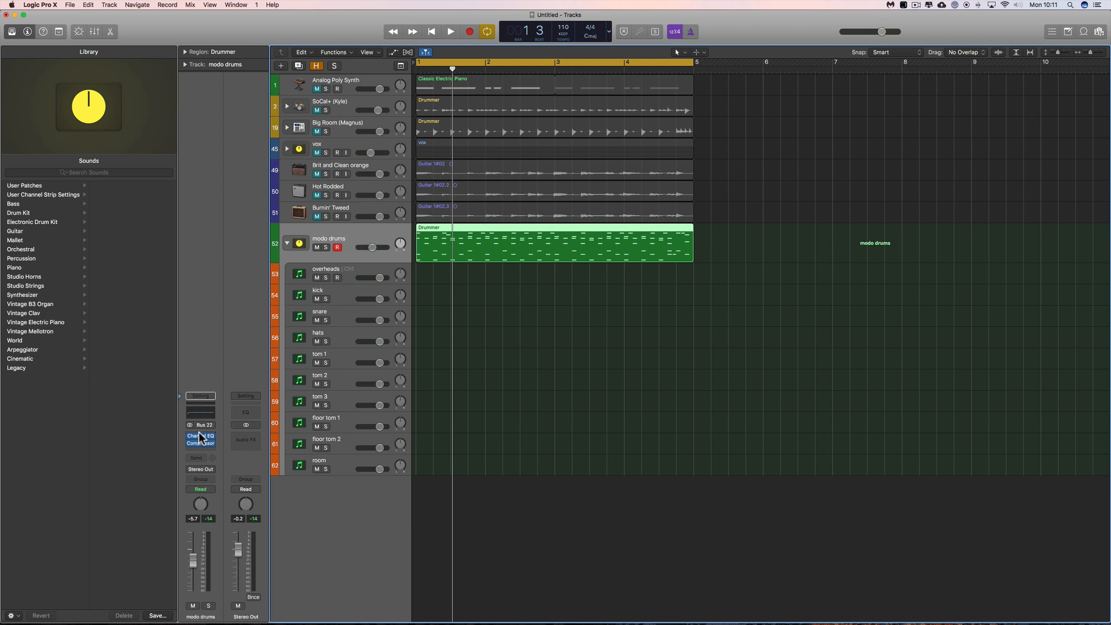
pyautogui.press('space')
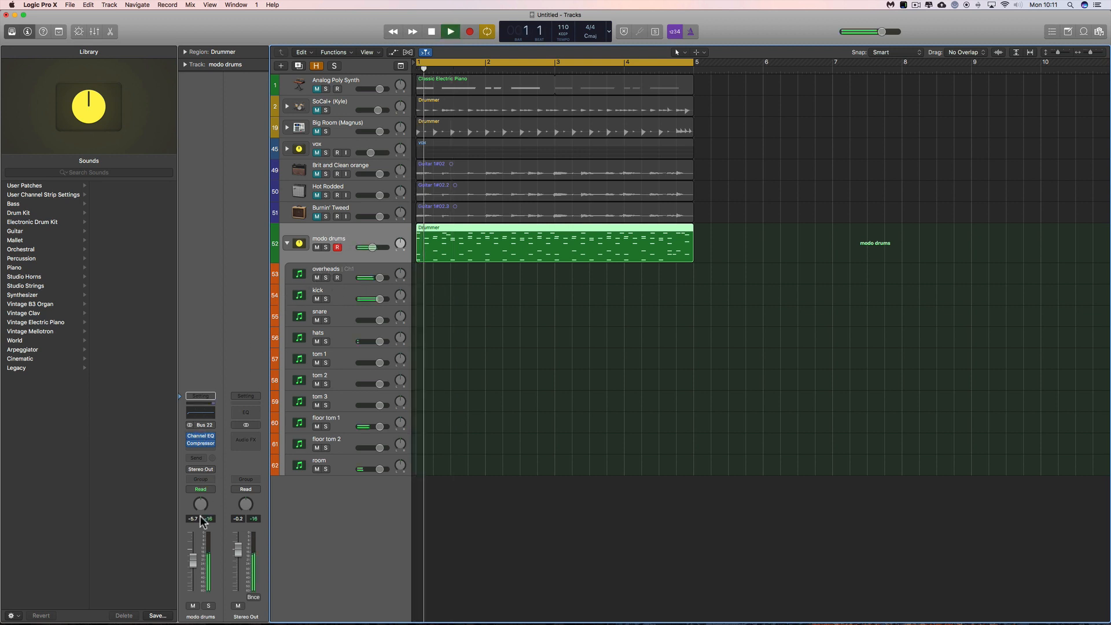
# Raise the modo drums channel volume to -0.4 dB while it plays, and stop playback.
pyautogui.moveTo(192, 560)
pyautogui.mouseDown()
pyautogui.moveTo(196, 605)
pyautogui.moveTo(200, 539)
pyautogui.mouseUp()
pyautogui.press('space')
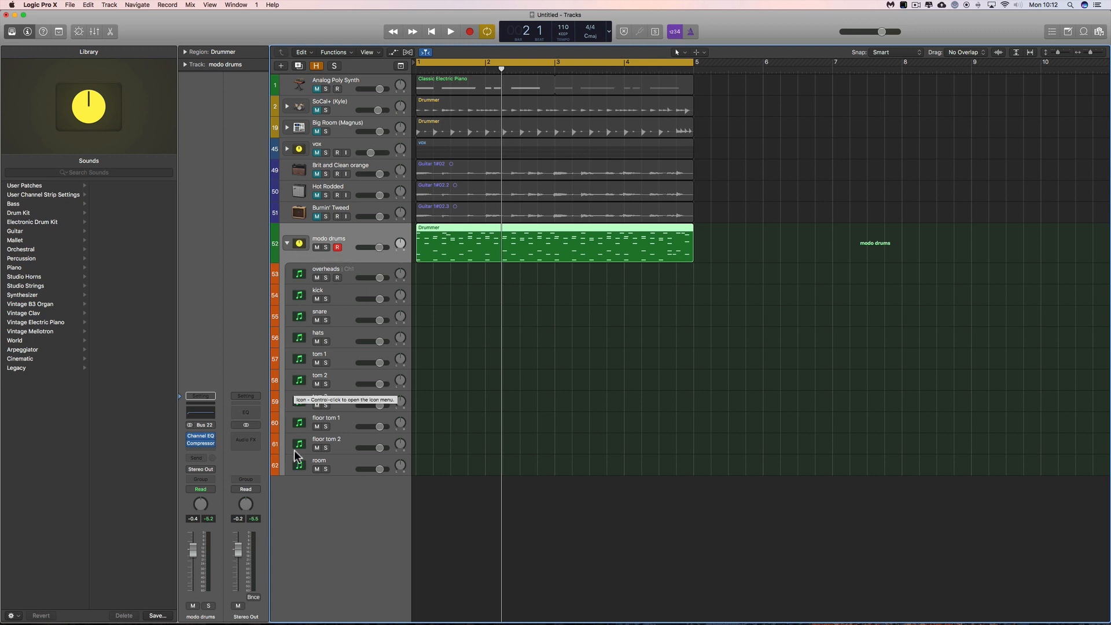
pyautogui.rightClick(470, 320)
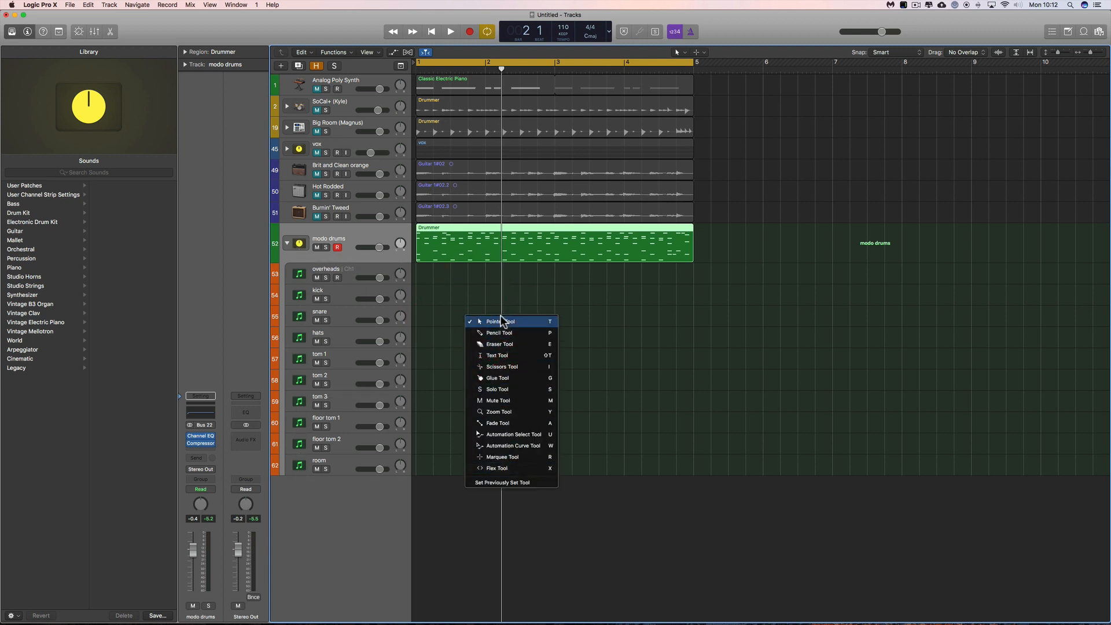
# Assign the orange drum kit icon to the modo drums stack and to the overheads track.
pyautogui.rightClick(299, 243)
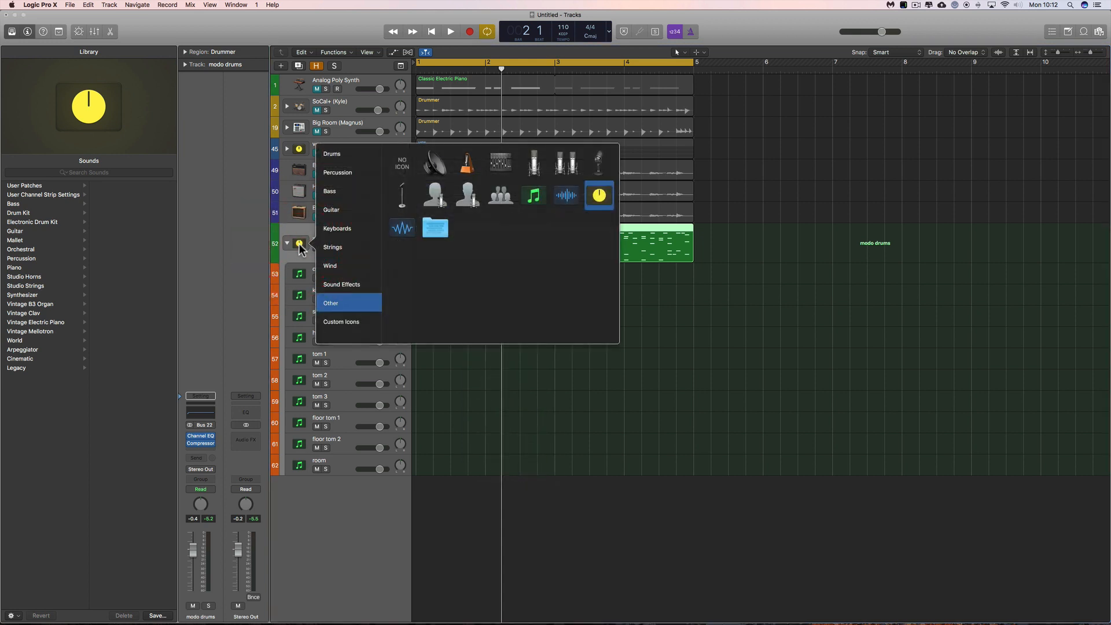
pyautogui.click(401, 166)
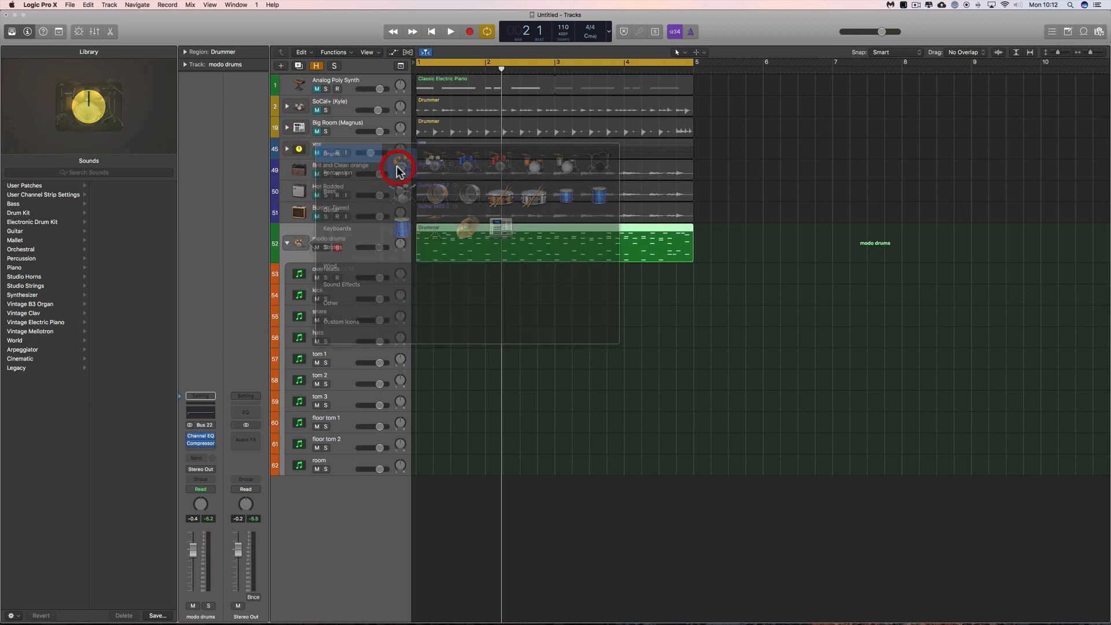
pyautogui.click(300, 275)
pyautogui.rightClick(300, 277)
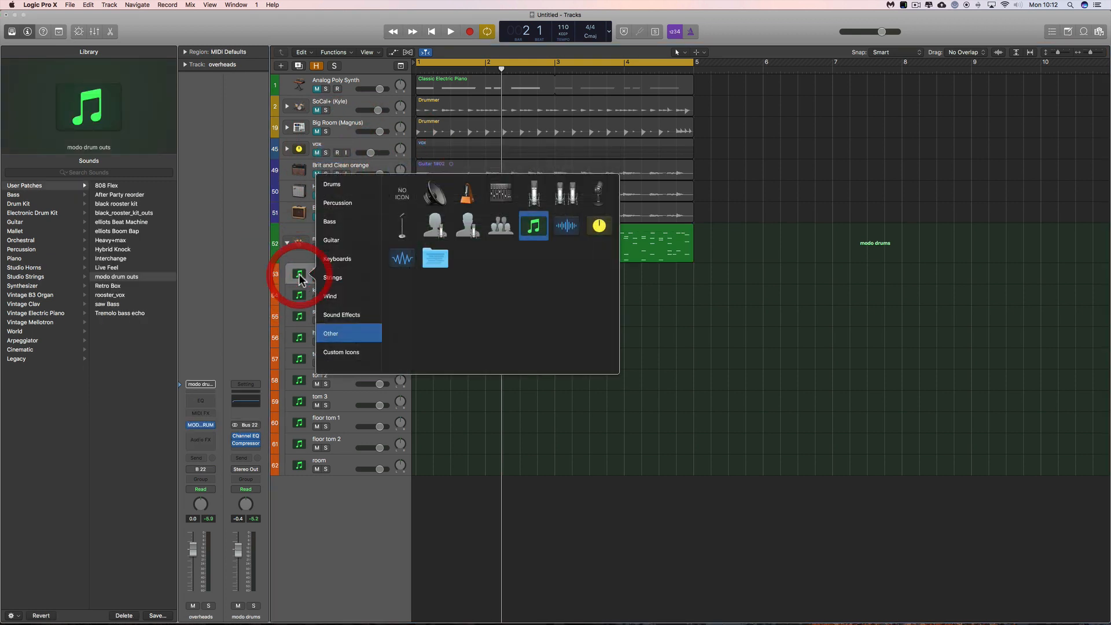
pyautogui.click(335, 184)
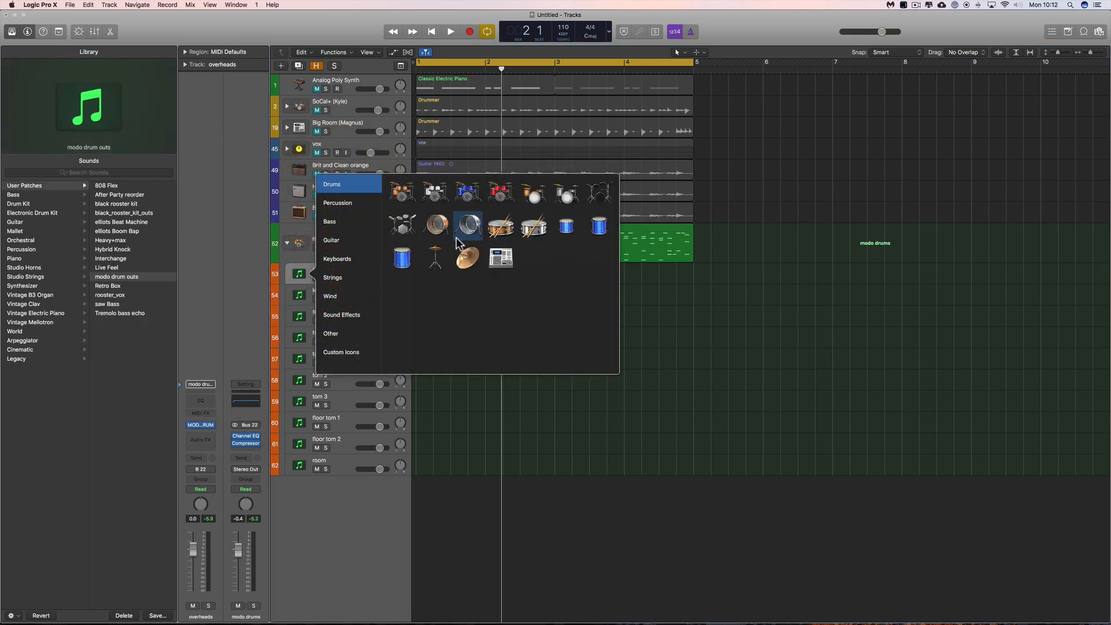
pyautogui.click(411, 199)
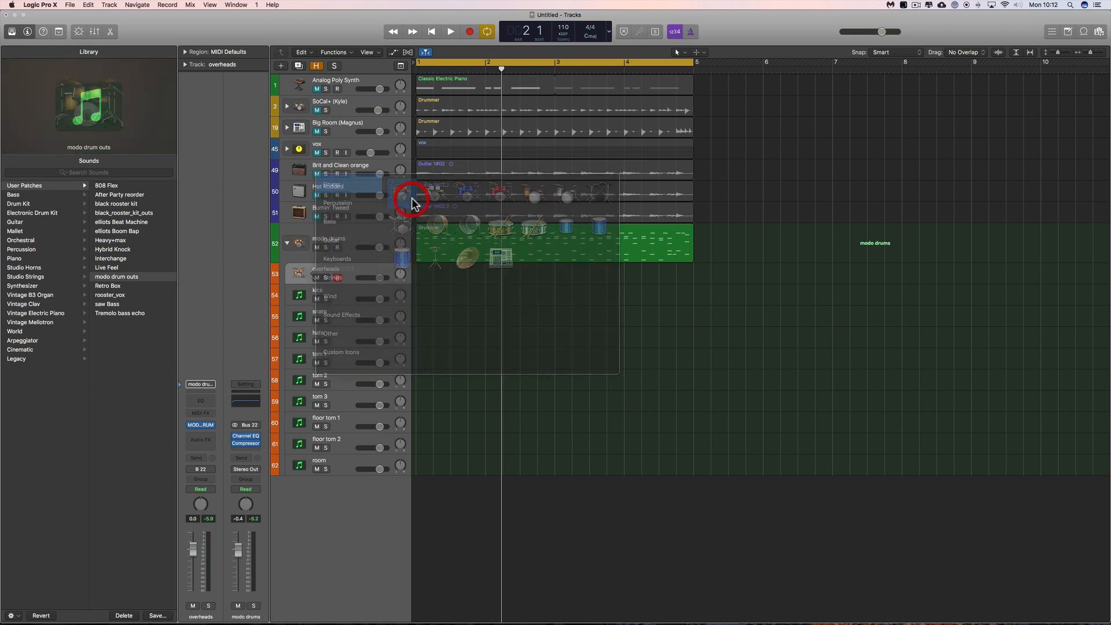
# Give the kick track the wooden bass drum icon.
pyautogui.click(301, 296)
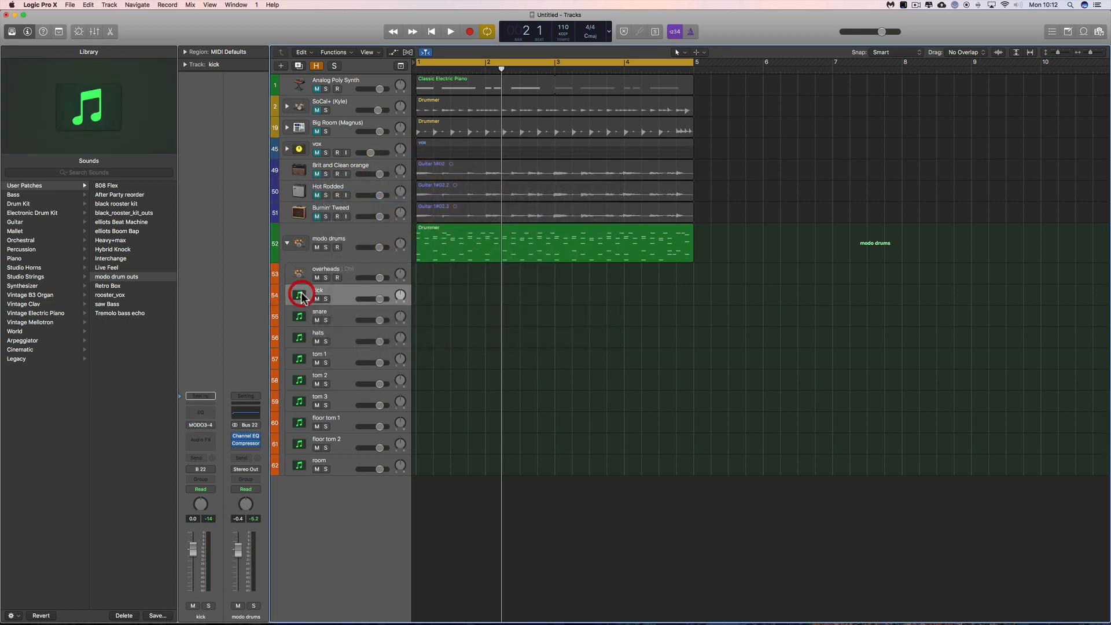
pyautogui.click(301, 296)
pyautogui.click(339, 207)
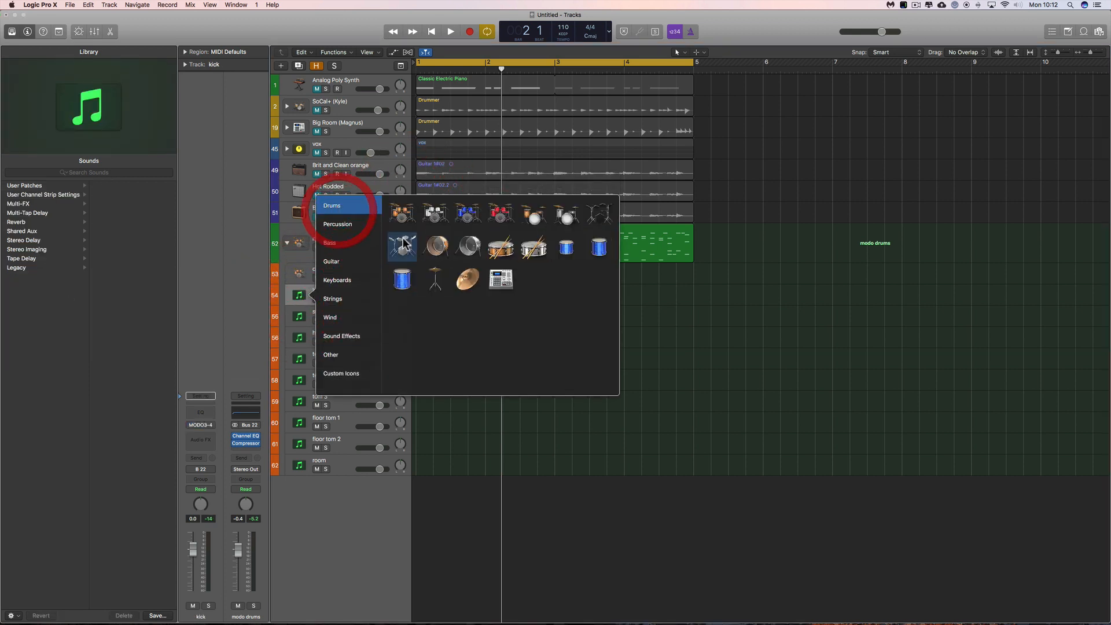
pyautogui.click(428, 249)
# Give the snare track the wooden snare drum with sticks icon.
pyautogui.click(300, 318)
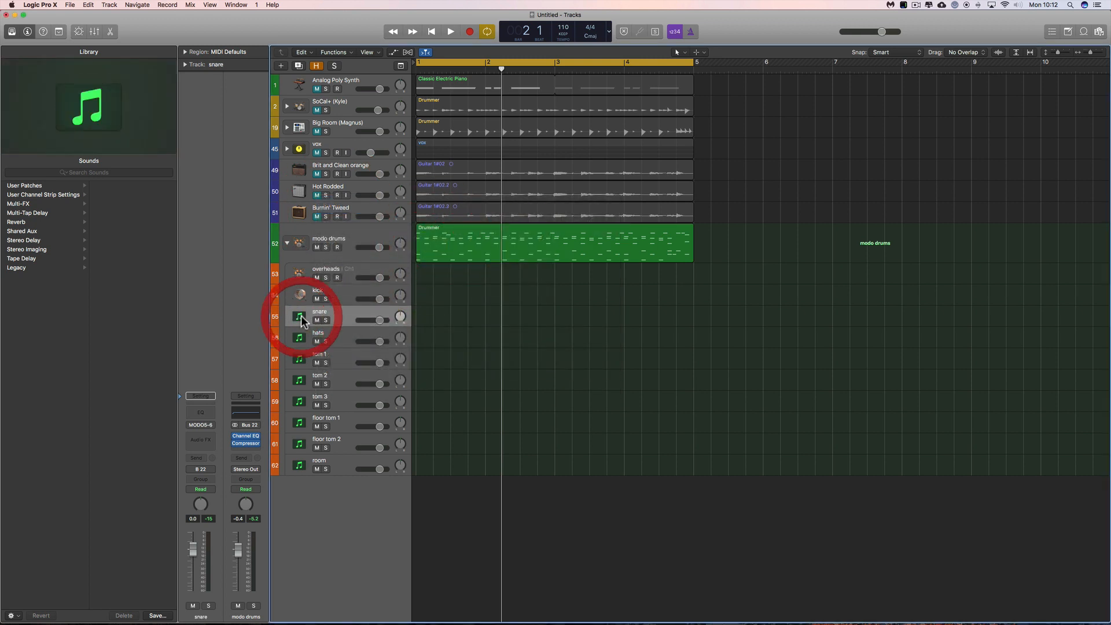
pyautogui.click(300, 317)
pyautogui.click(333, 227)
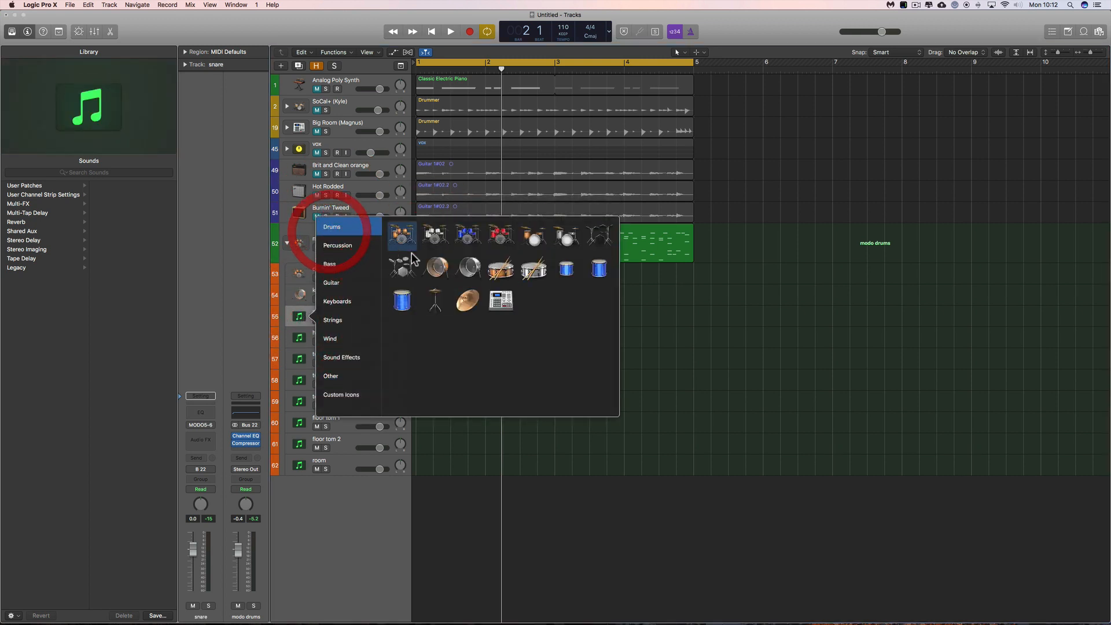
pyautogui.click(500, 270)
# Give the hats track the cymbal stand icon from the Drums category.
pyautogui.click(299, 339)
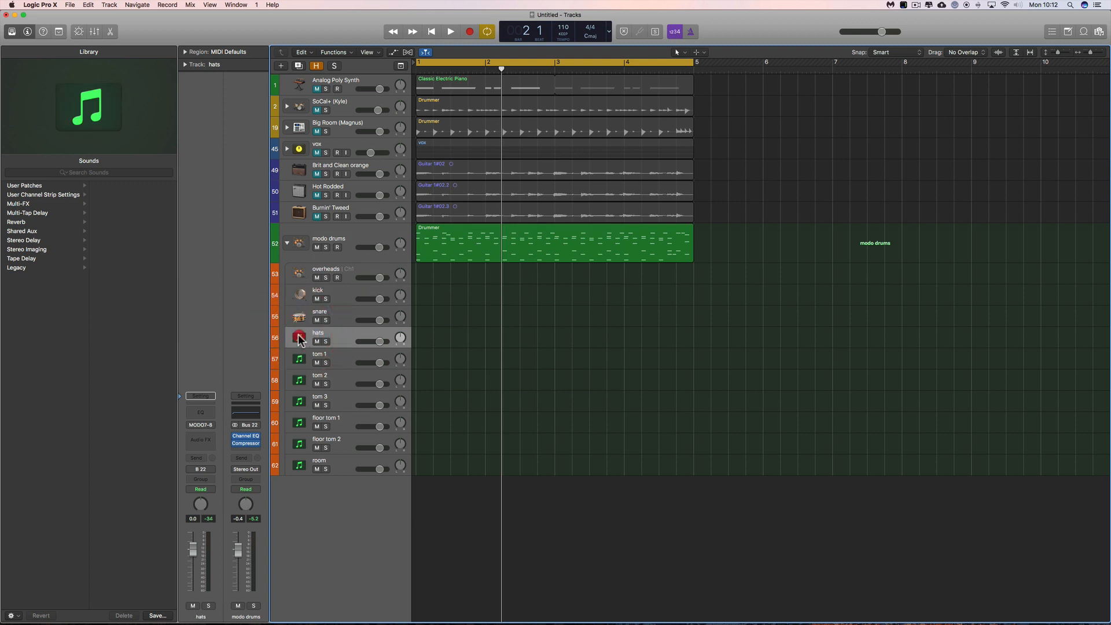
pyautogui.click(300, 339)
pyautogui.click(338, 247)
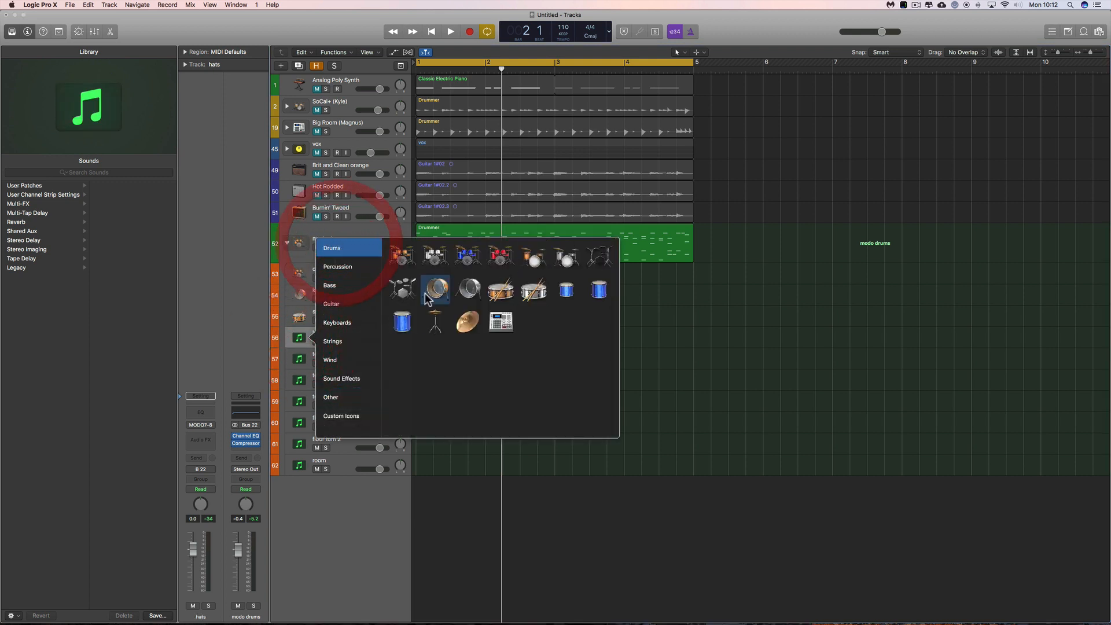
pyautogui.click(435, 321)
# Select tom 1, tom 2 and tom 3 together and assign them the small blue tom icon.
pyautogui.click(299, 359)
pyautogui.click(299, 359)
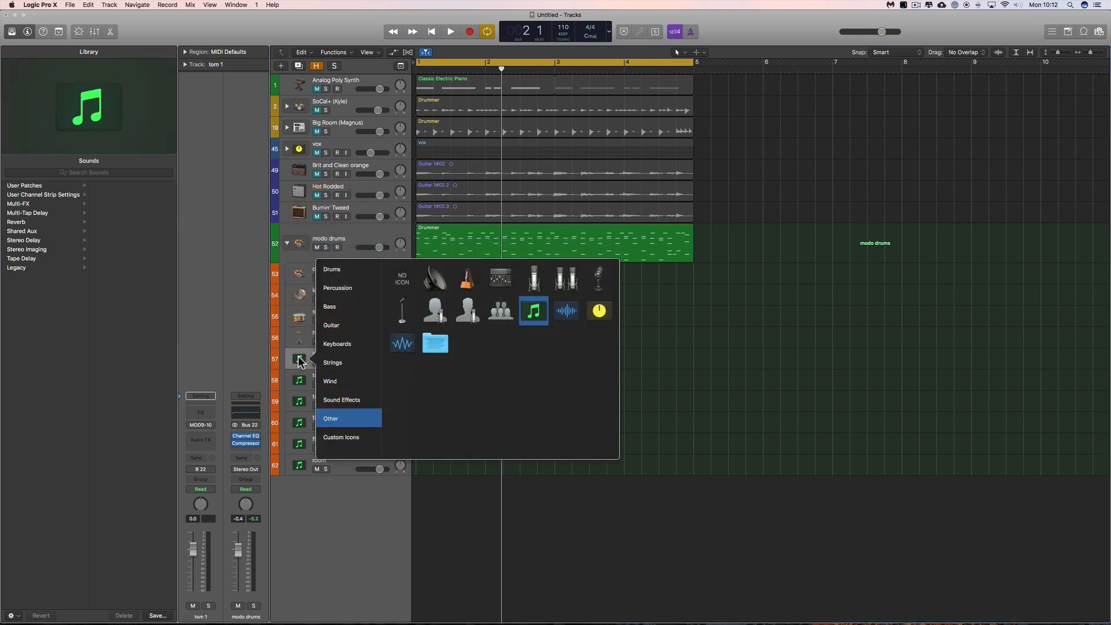
pyautogui.click(303, 400)
pyautogui.click(342, 361)
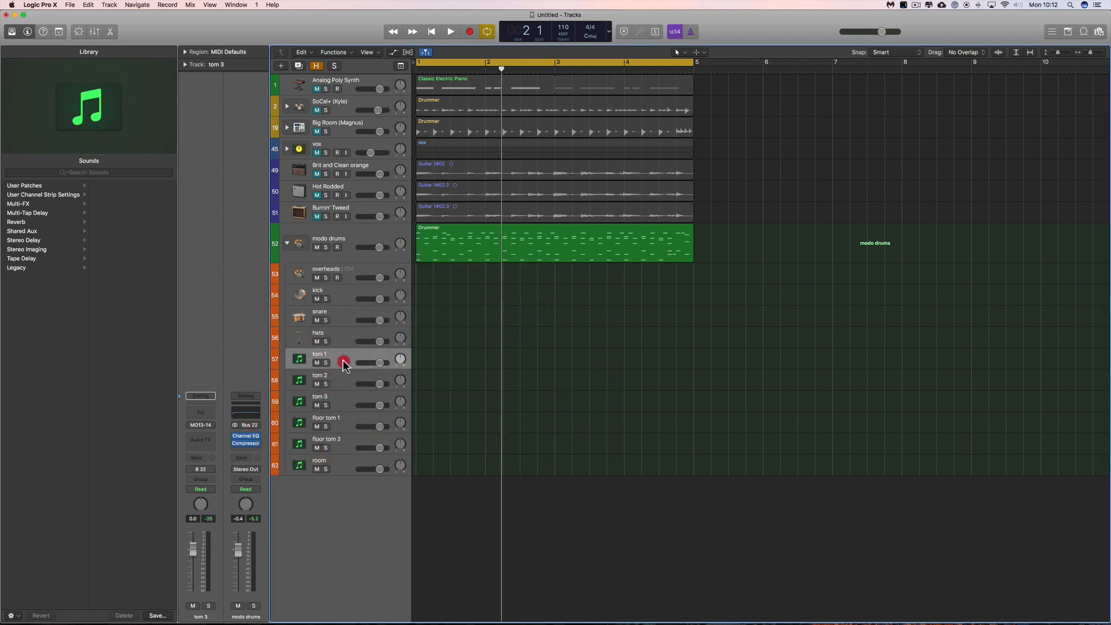
pyautogui.keyDown('shift'); pyautogui.click(340, 395); pyautogui.keyUp('shift')
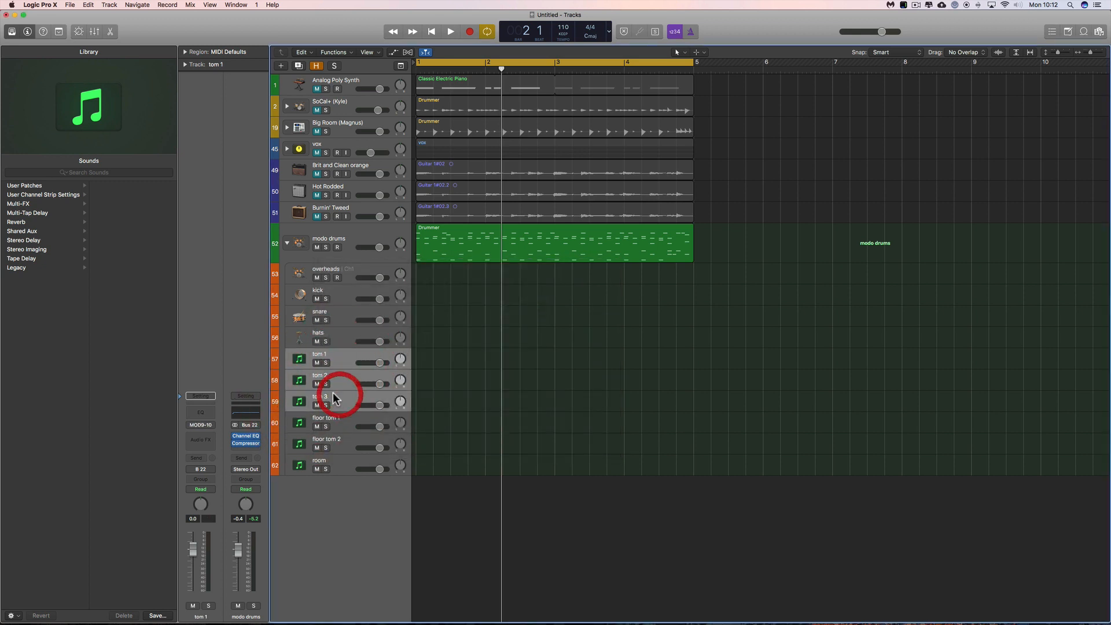
pyautogui.click(299, 363)
pyautogui.click(338, 269)
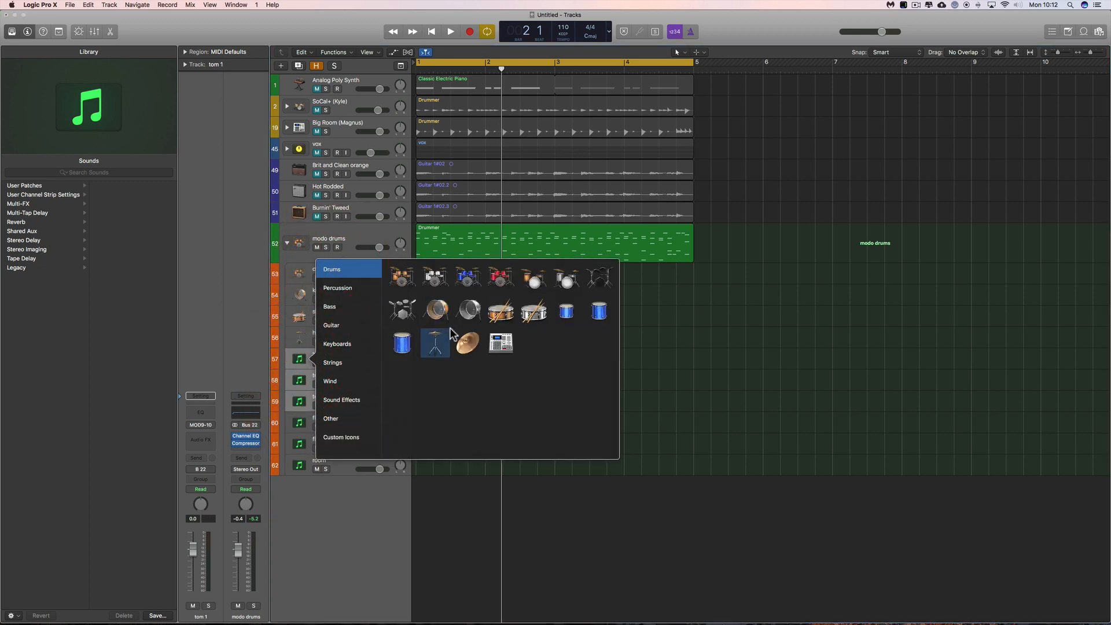
pyautogui.click(564, 314)
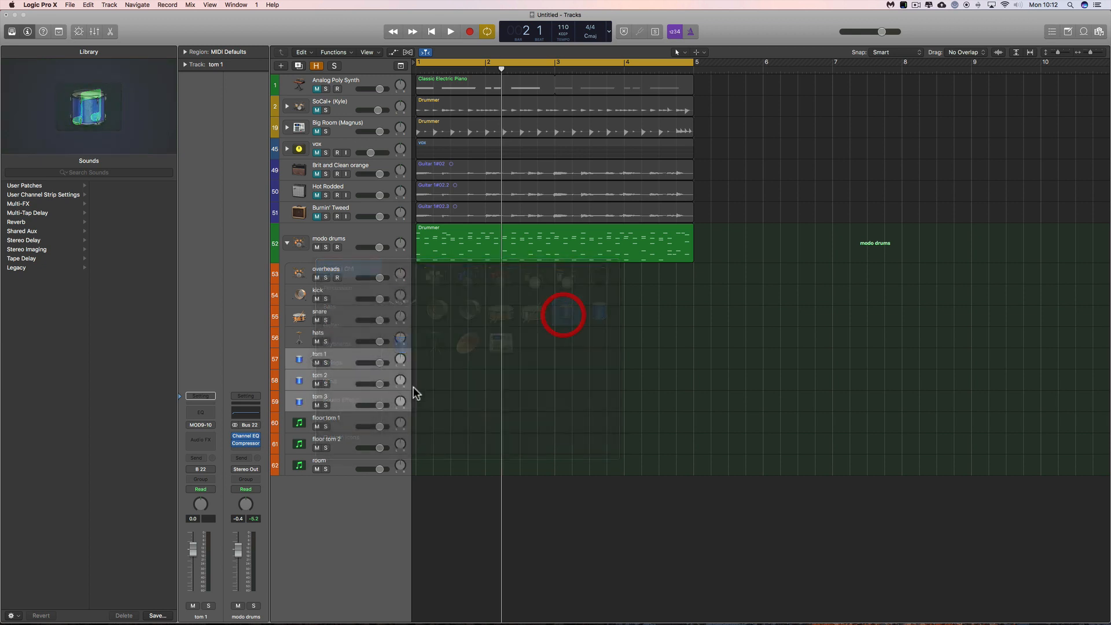
# Select floor tom 1 and floor tom 2 together and assign them the large blue floor tom icon.
pyautogui.click(342, 422)
pyautogui.keyDown('shift'); pyautogui.click(339, 444); pyautogui.keyUp('shift')
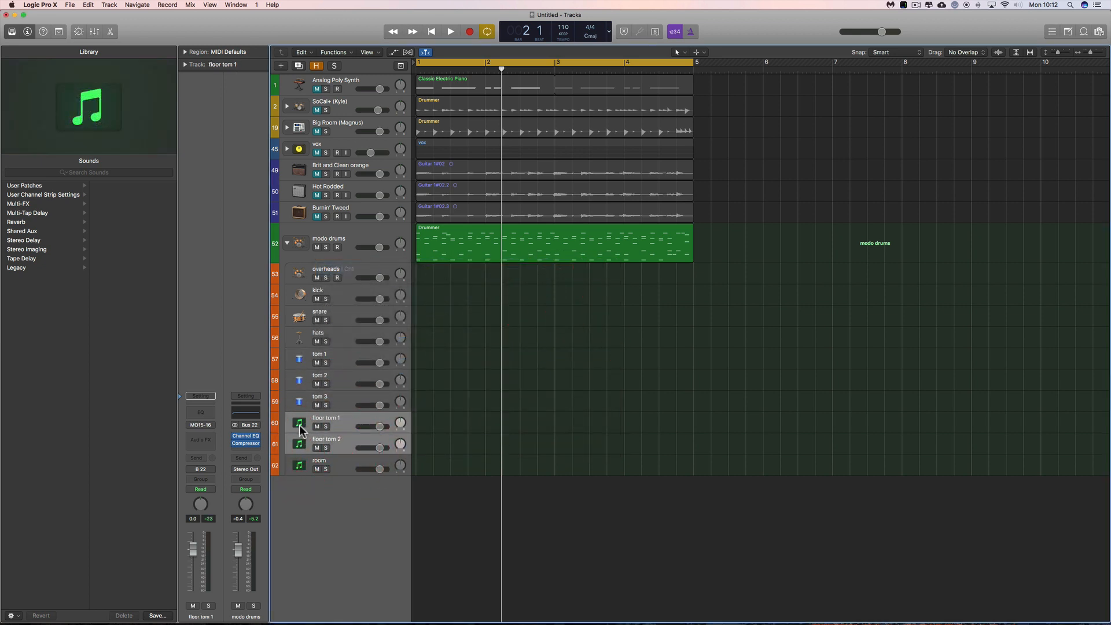
pyautogui.click(300, 423)
pyautogui.click(335, 333)
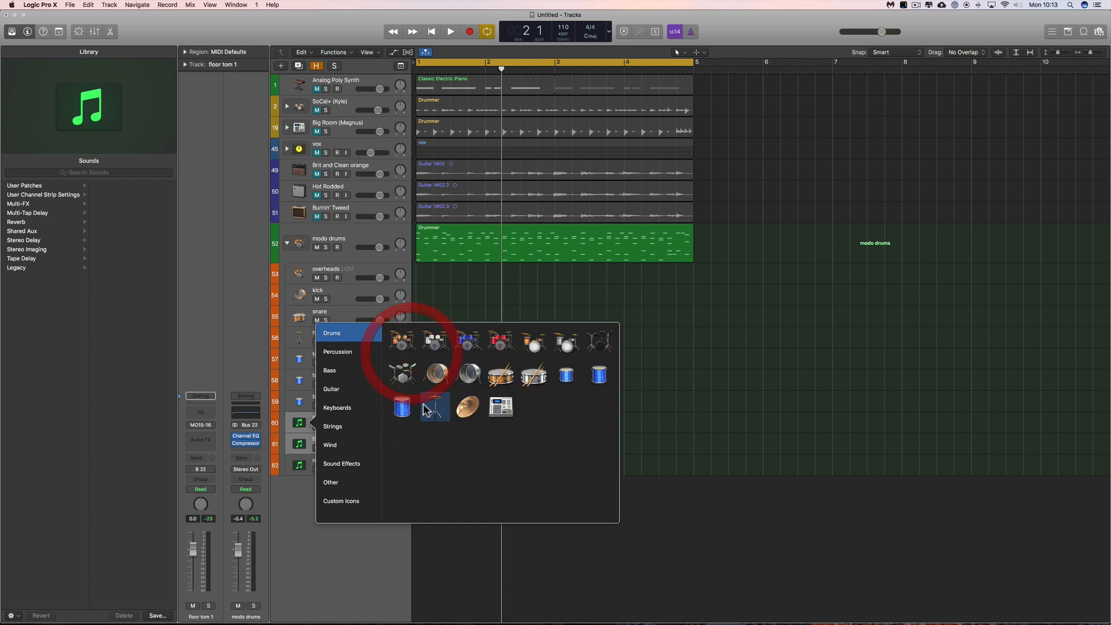
pyautogui.click(403, 407)
# Give the room track the stereo pair of condenser microphones icon.
pyautogui.click(300, 468)
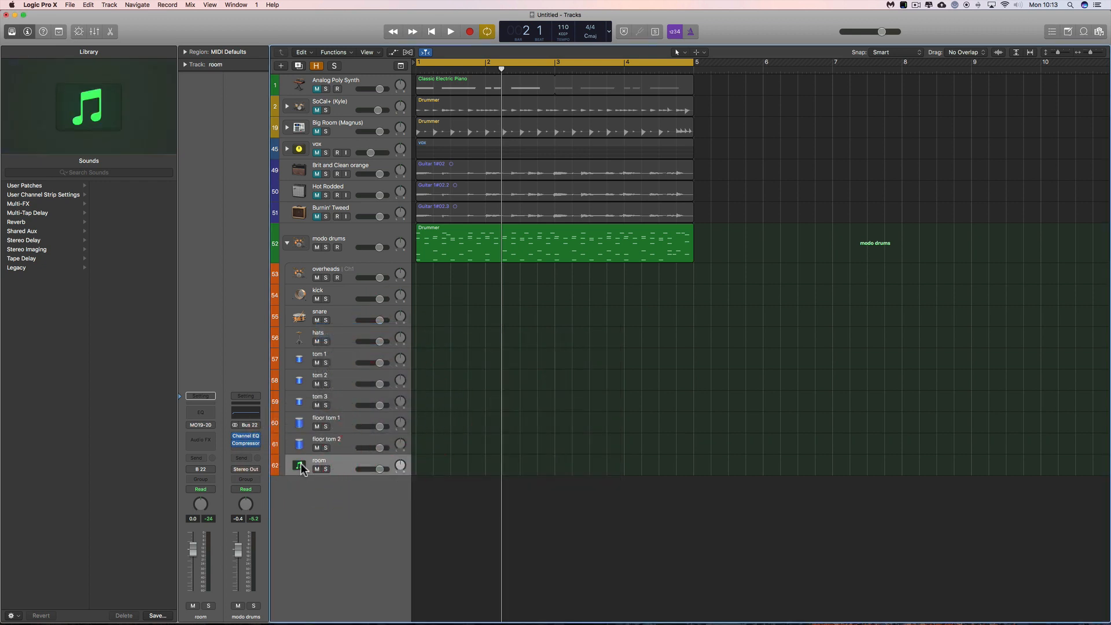
pyautogui.click(300, 466)
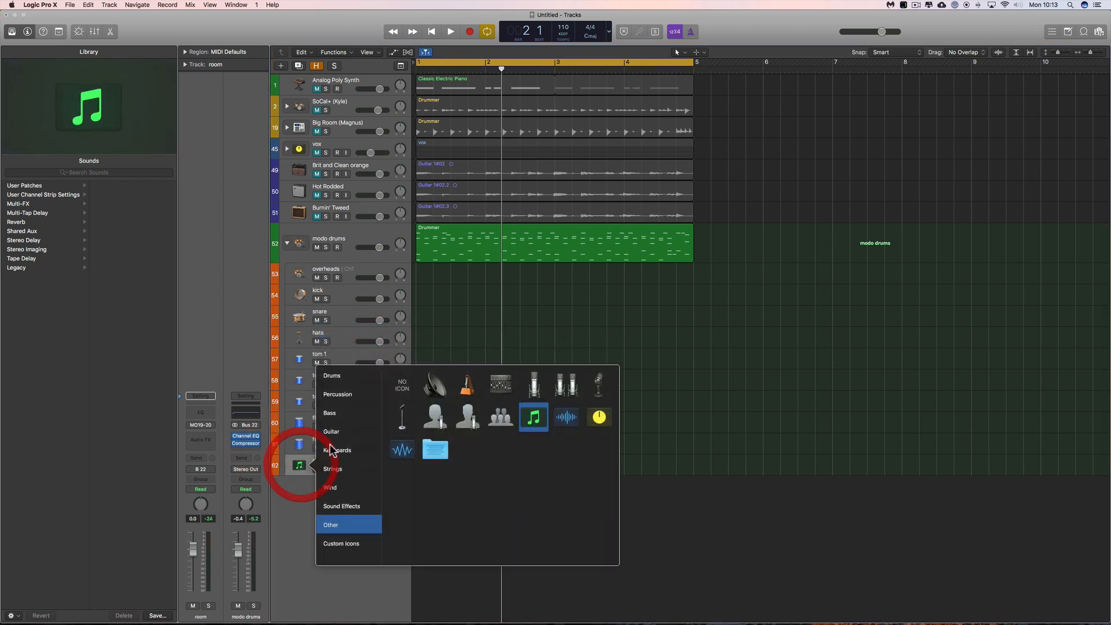
pyautogui.click(573, 392)
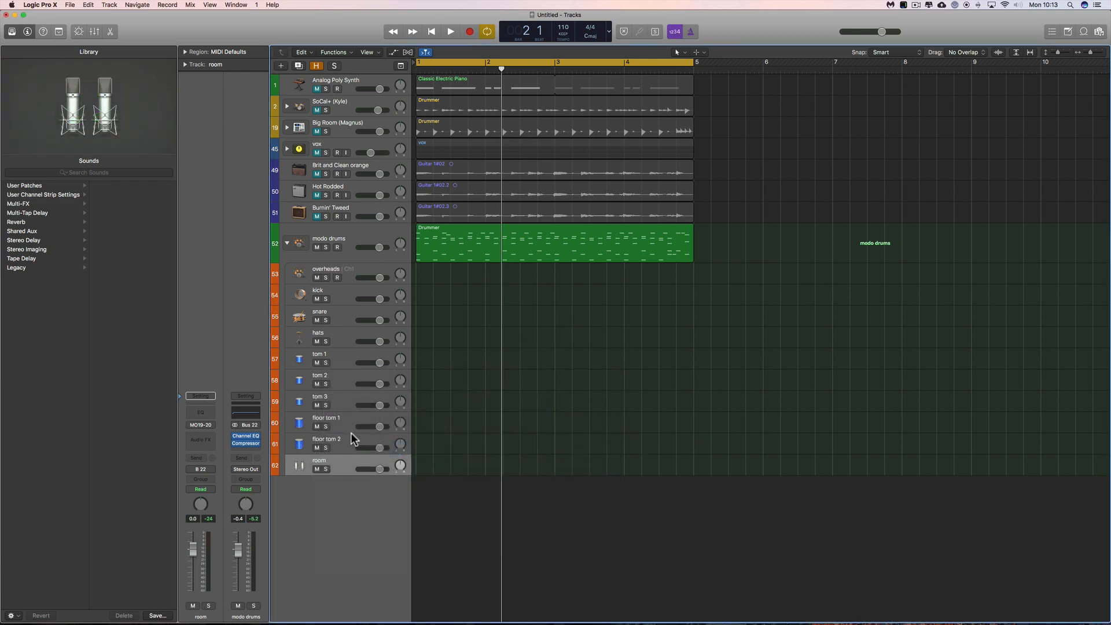
# Show the mixer and recolour the modo drums stack orange to match its subtracks, closing the colour palette.
pyautogui.click(94, 31)
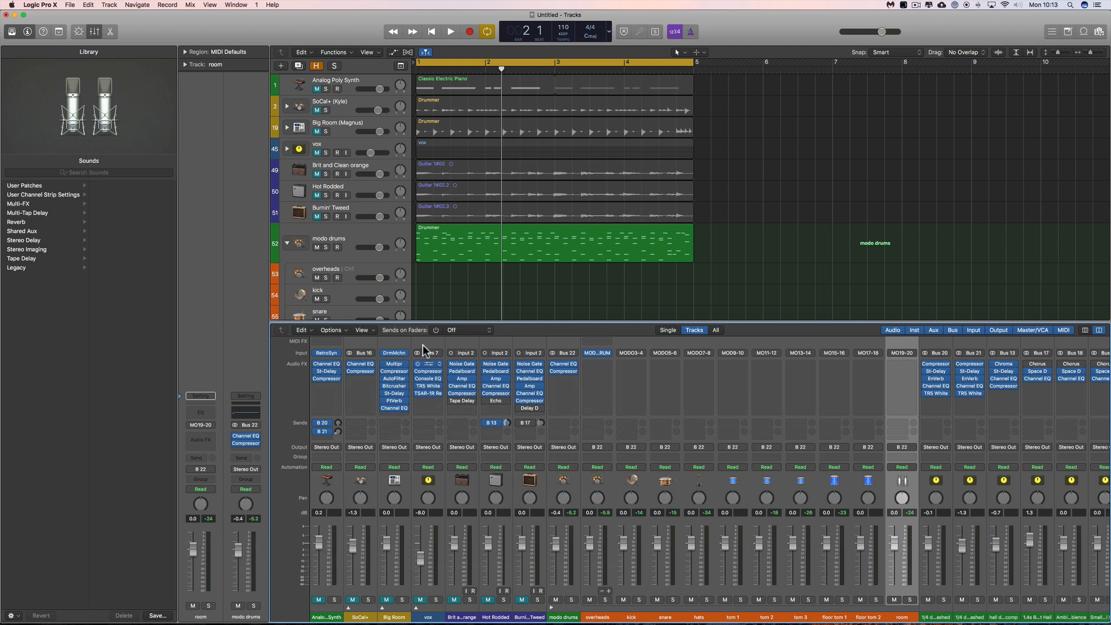
pyautogui.click(356, 237)
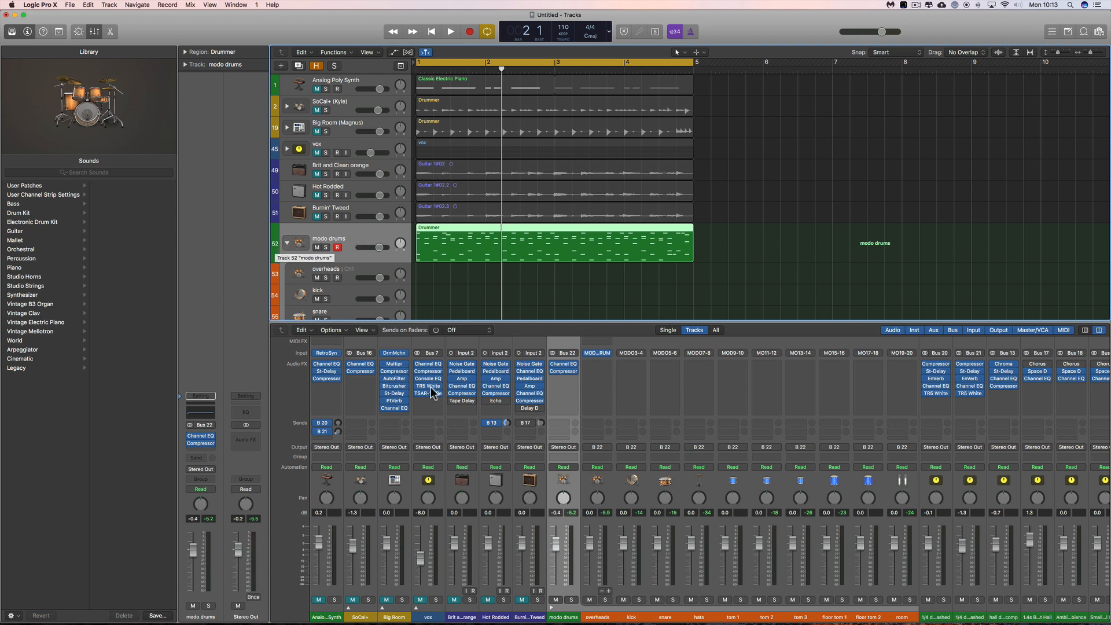
pyautogui.click(565, 586)
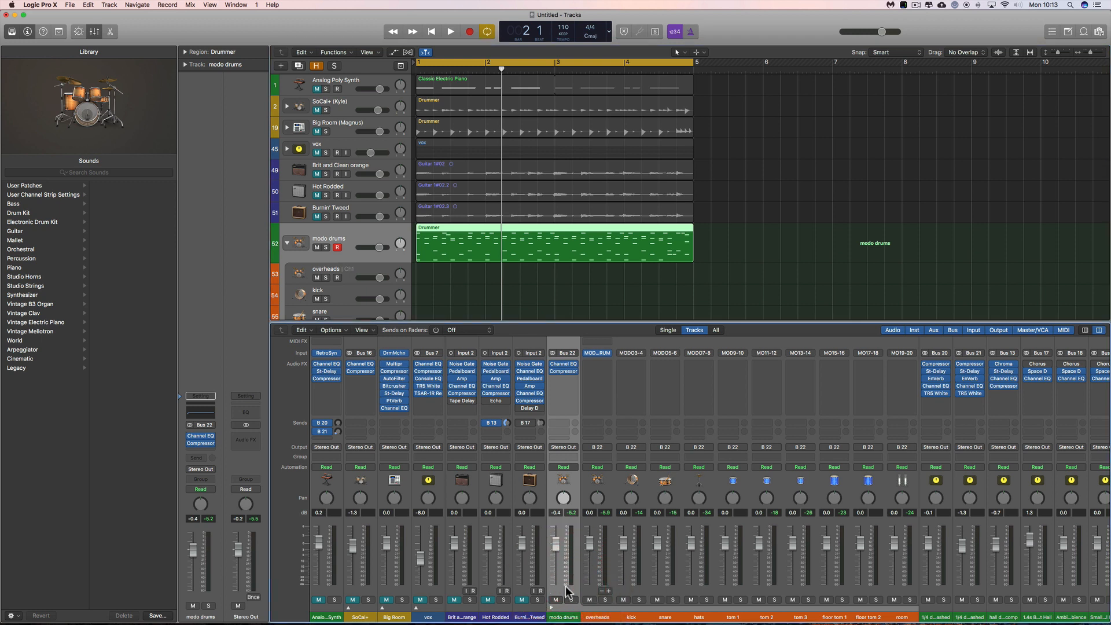
pyautogui.hotkey('alt', 'c')
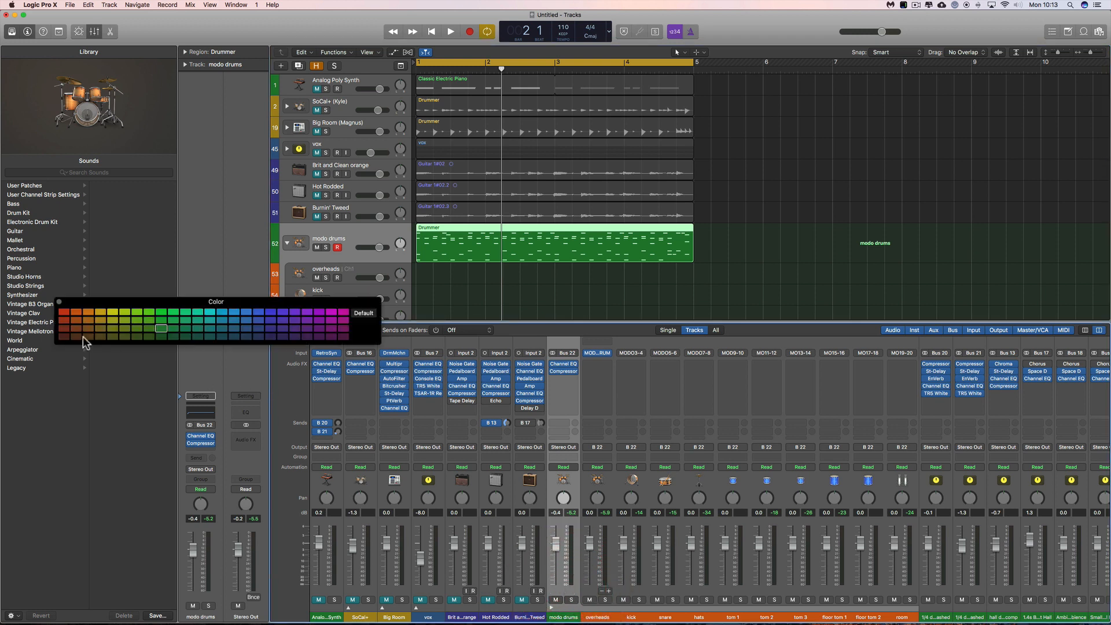
pyautogui.click(77, 313)
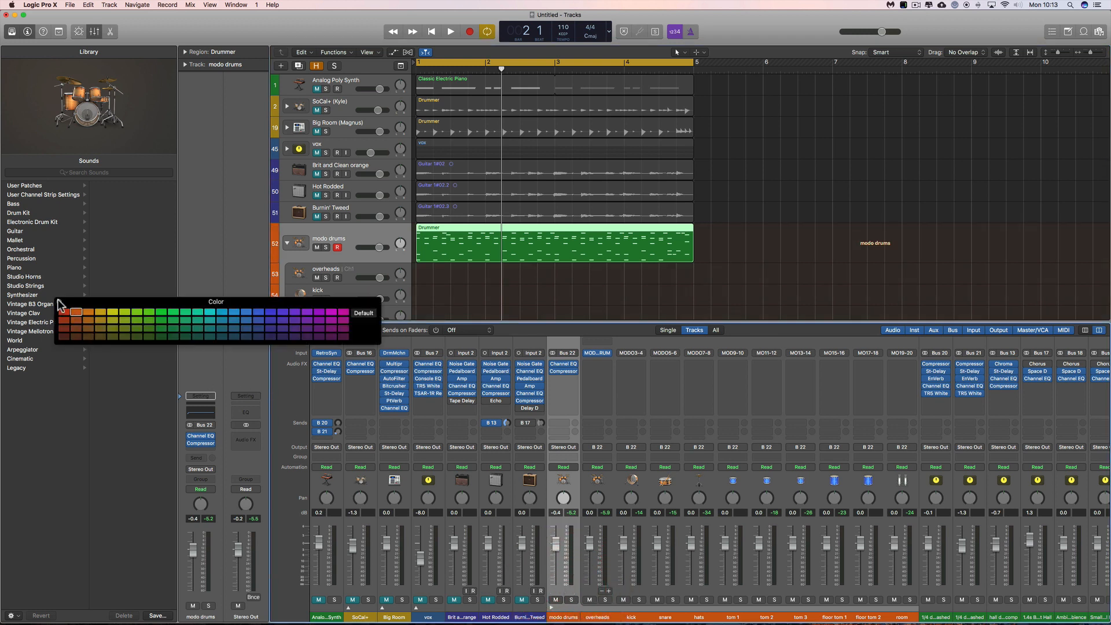
pyautogui.click(60, 302)
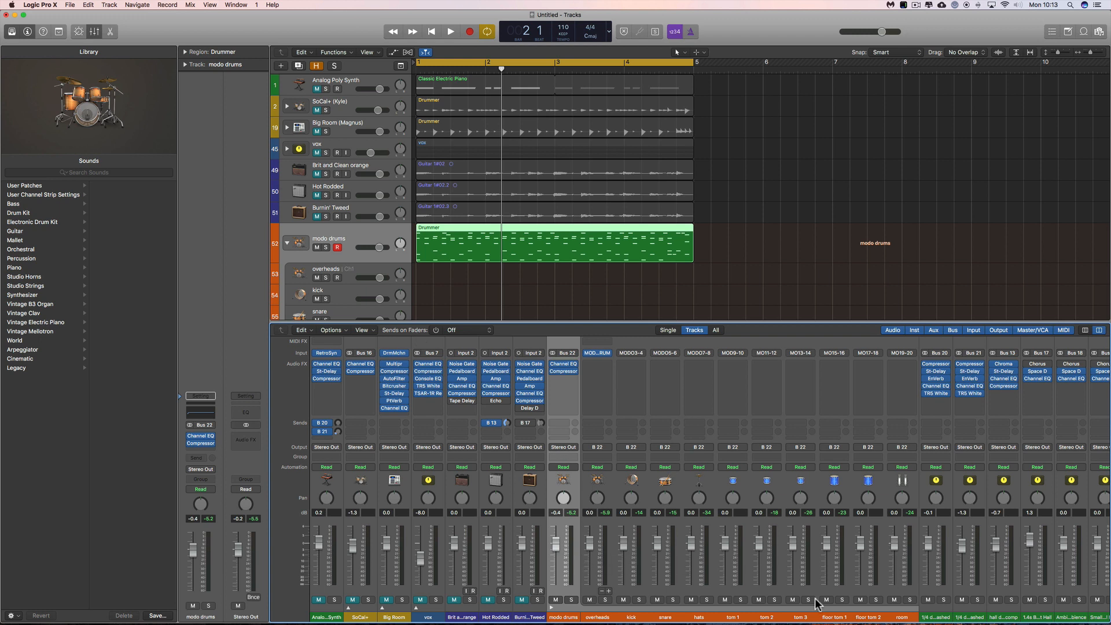
# Audition the modo drums stack from the start while adjusting its channel volume, and set it to -1.3 dB.
pyautogui.moveTo(558, 545); pyautogui.dragTo(559, 553)
pyautogui.press('Return')
pyautogui.press('space')
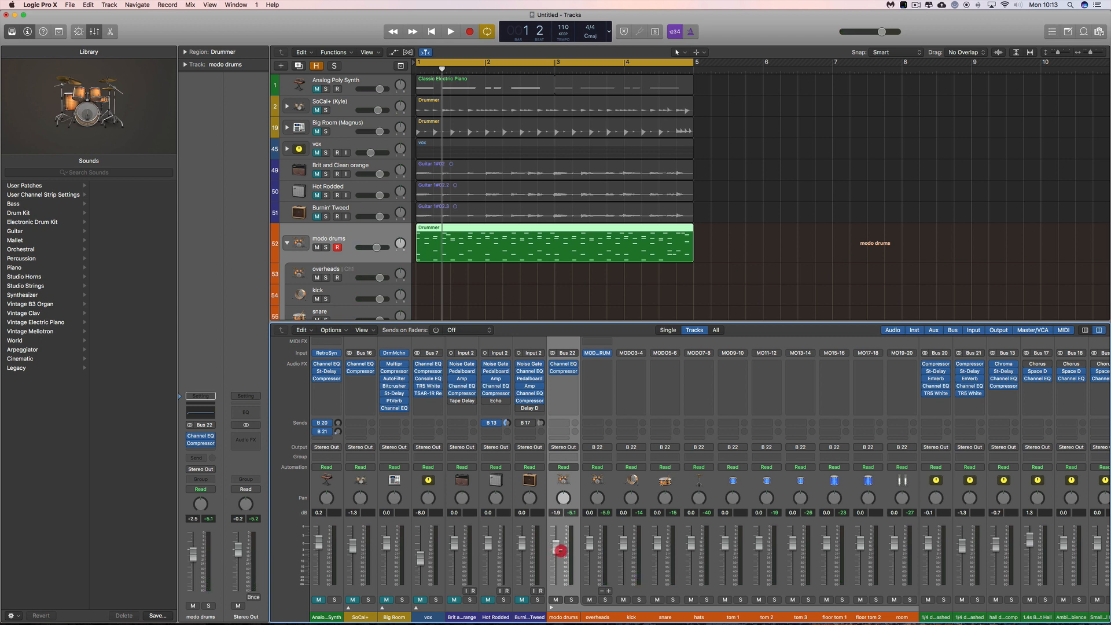
pyautogui.moveTo(562, 549)
pyautogui.mouseDown()
pyautogui.moveTo(561, 537)
pyautogui.moveTo(560, 601)
pyautogui.moveTo(563, 535)
pyautogui.moveTo(559, 546)
pyautogui.mouseUp()
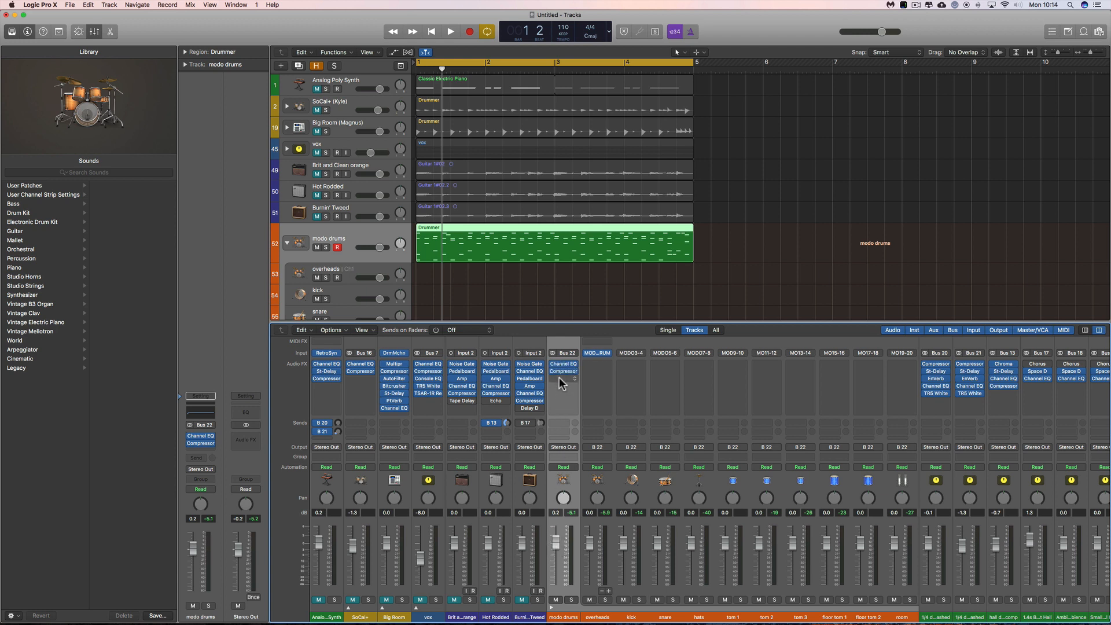
pyautogui.press('space')
pyautogui.moveTo(555, 539); pyautogui.dragTo(595, 555)
pyautogui.press('space')
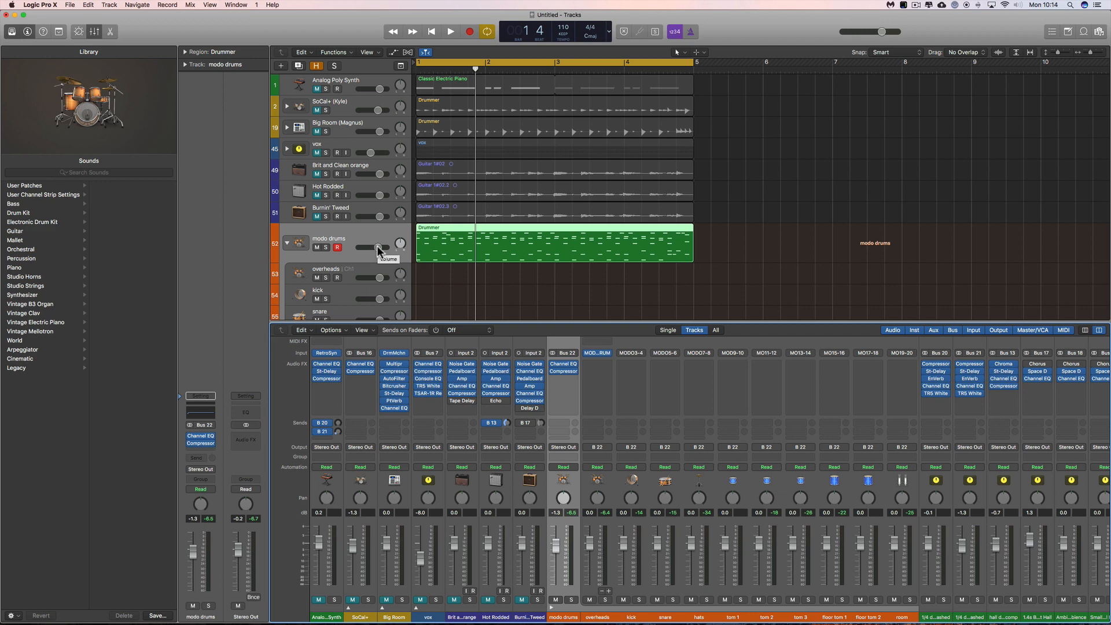
# Collapse the modo drums stack and save it as a user patch named "modo drums outs".
pyautogui.click(287, 243)
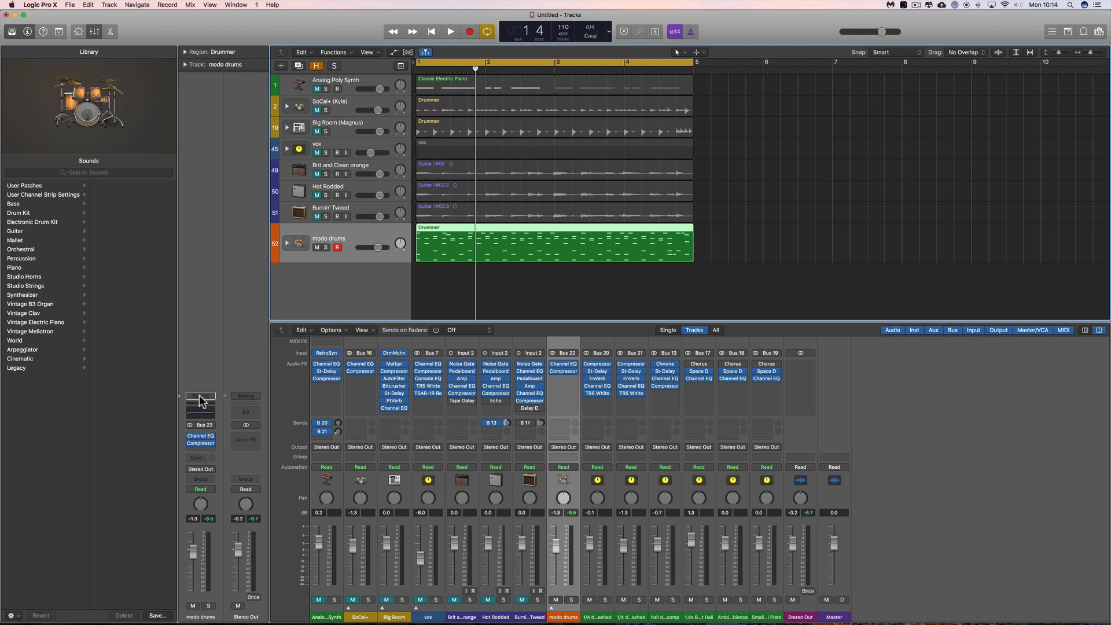
pyautogui.click(157, 615)
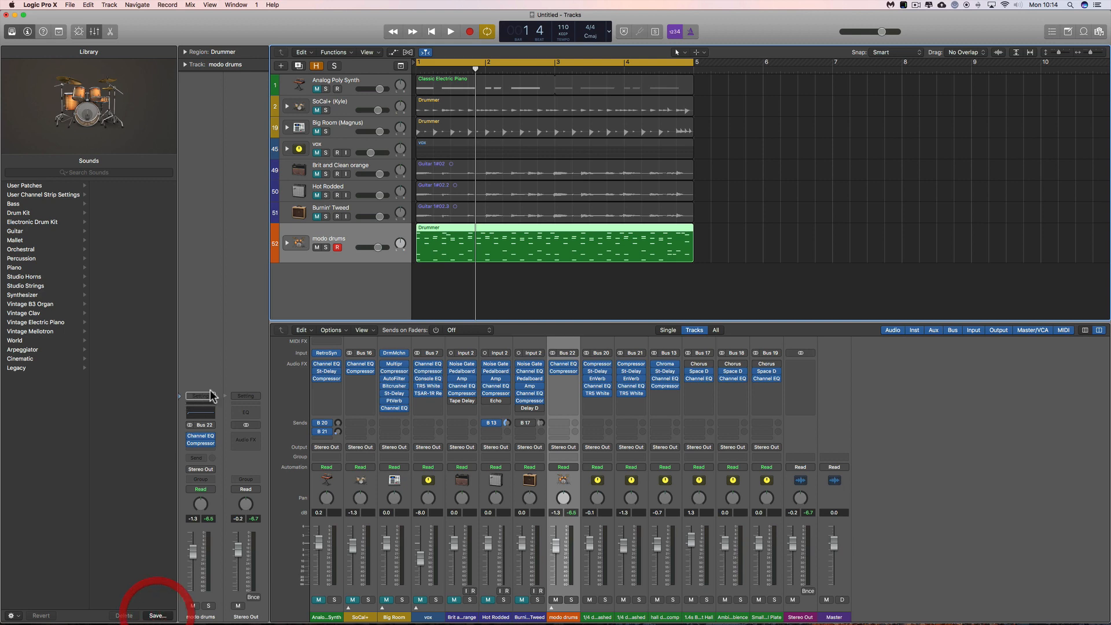
pyautogui.click(542, 80)
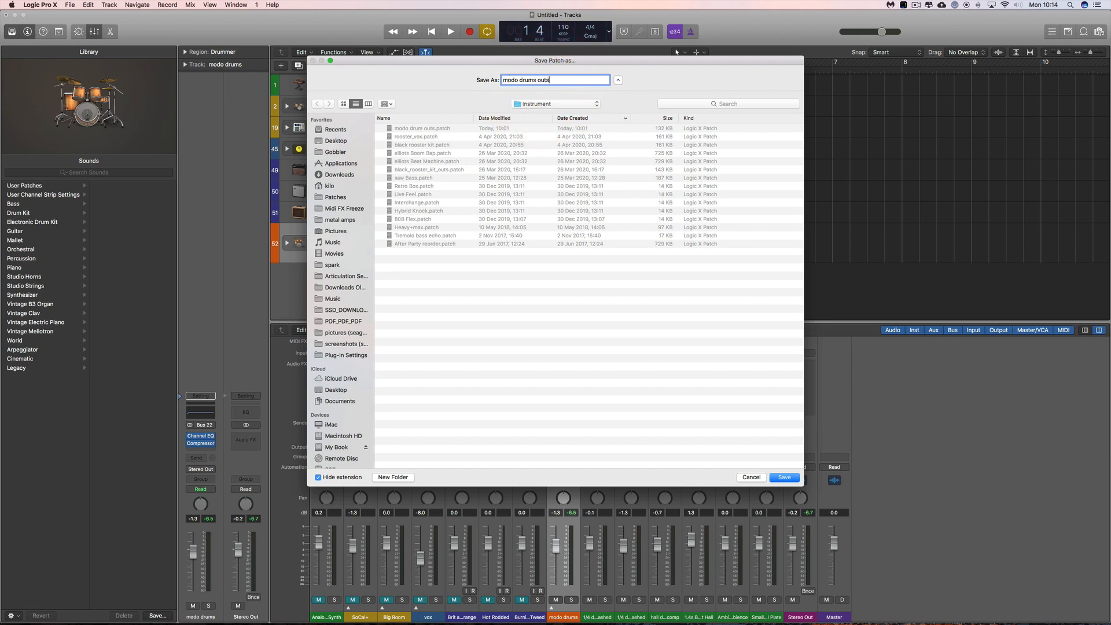
pyautogui.click(783, 477)
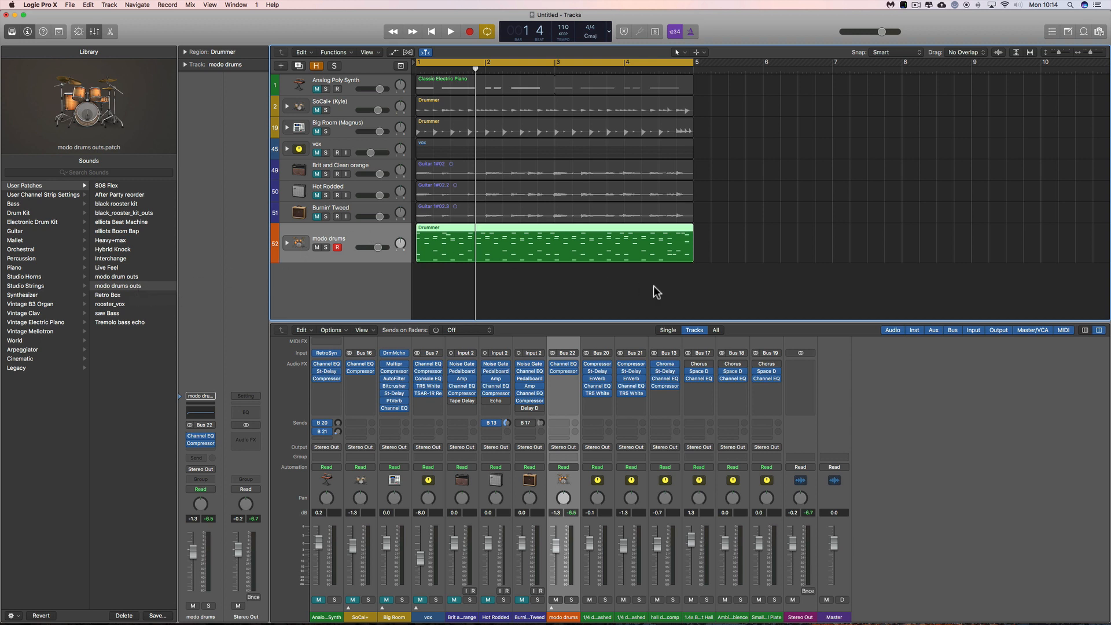
# Park the Drummer region on the SoCal+ track past bar 5 and delete the modo drums stack.
pyautogui.moveTo(528, 230); pyautogui.dragTo(835, 114)
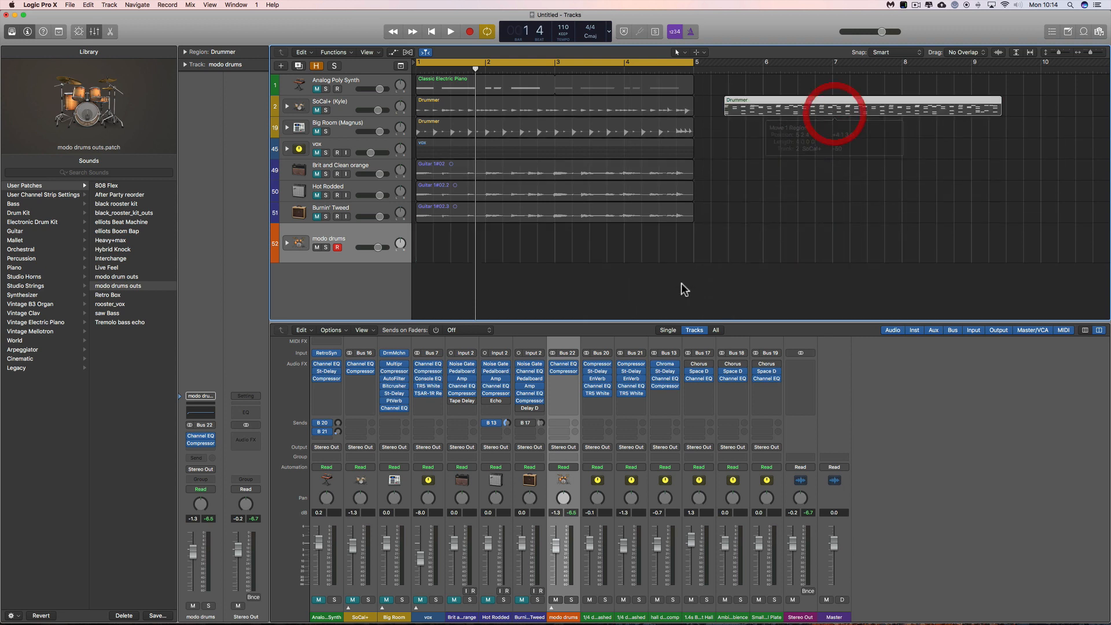
pyautogui.click(373, 236)
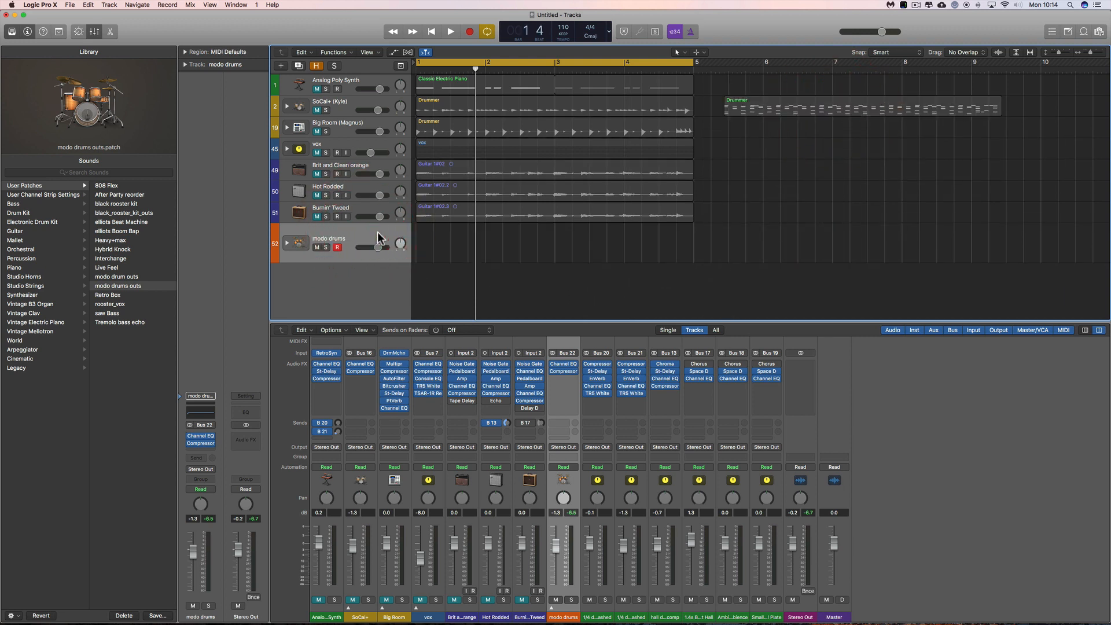
pyautogui.press('super+BackSpace')
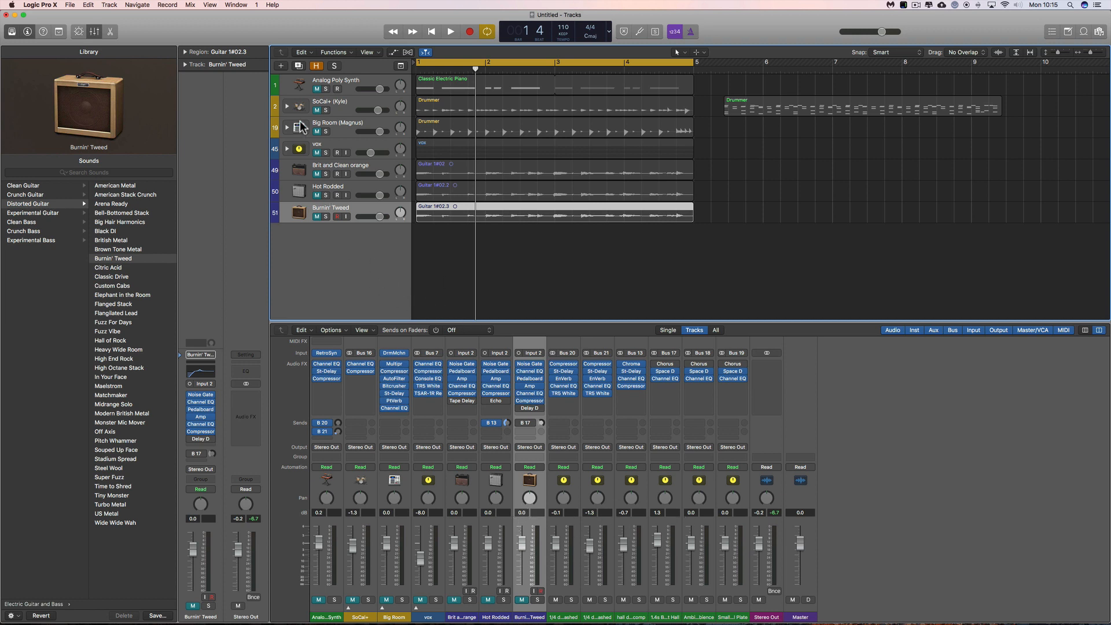
# Create one software instrument track with an empty channel strip and load the user patch "modo drums outs" on it.
pyautogui.click(281, 66)
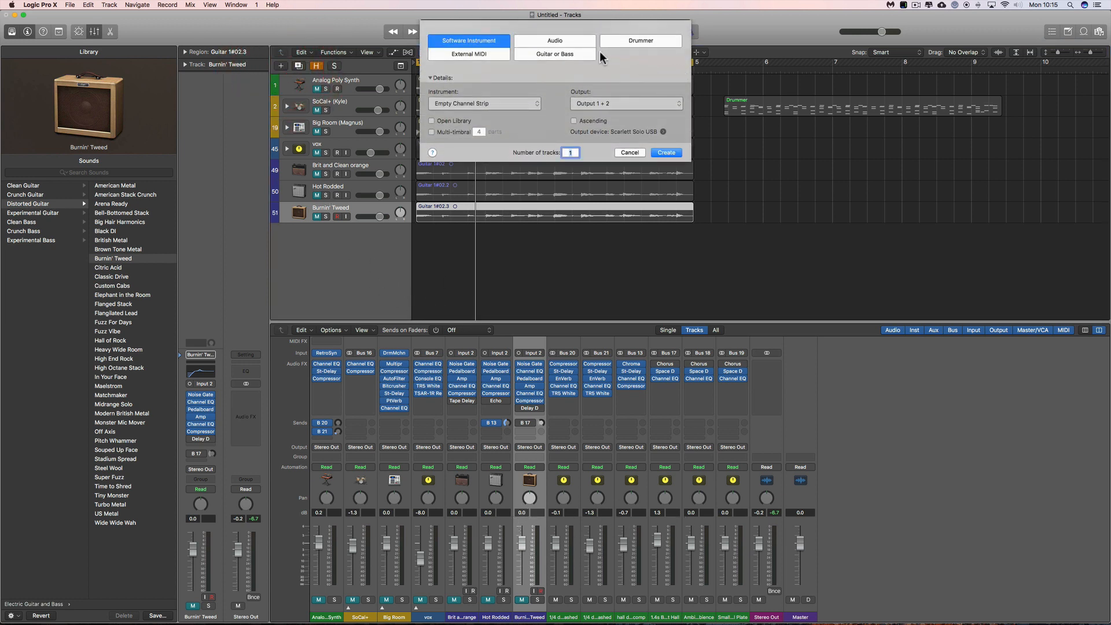
pyautogui.click(666, 152)
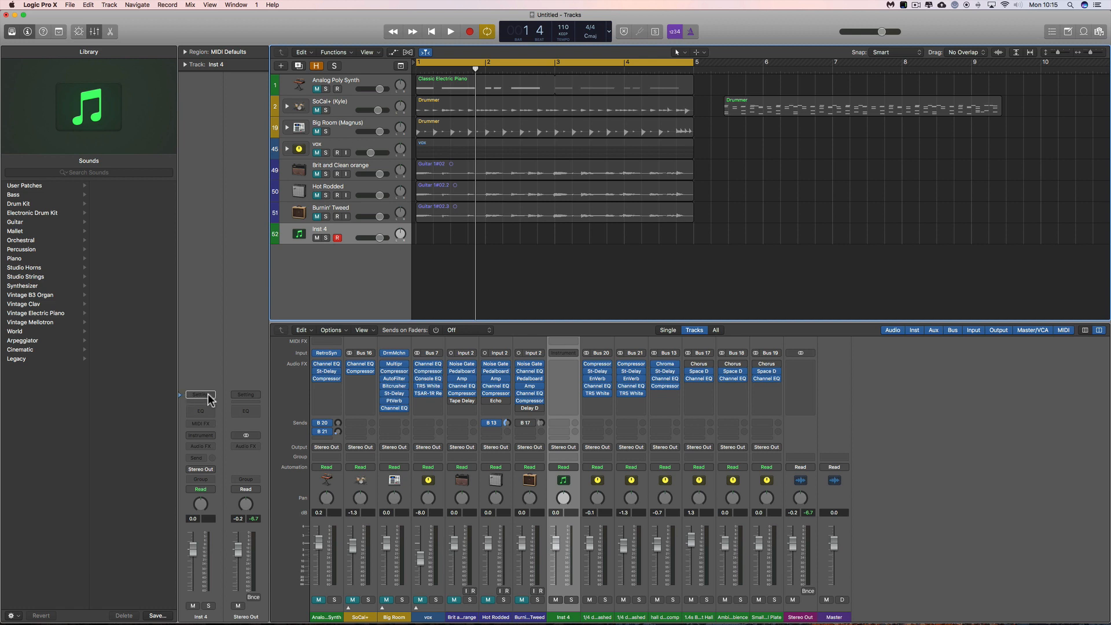
pyautogui.click(28, 186)
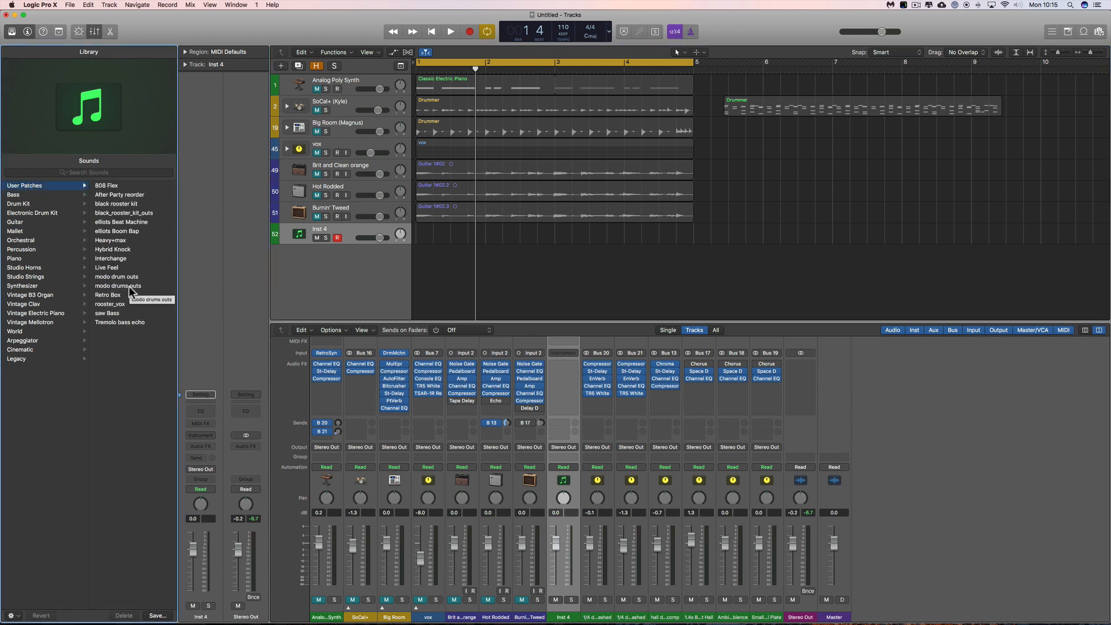
pyautogui.click(129, 286)
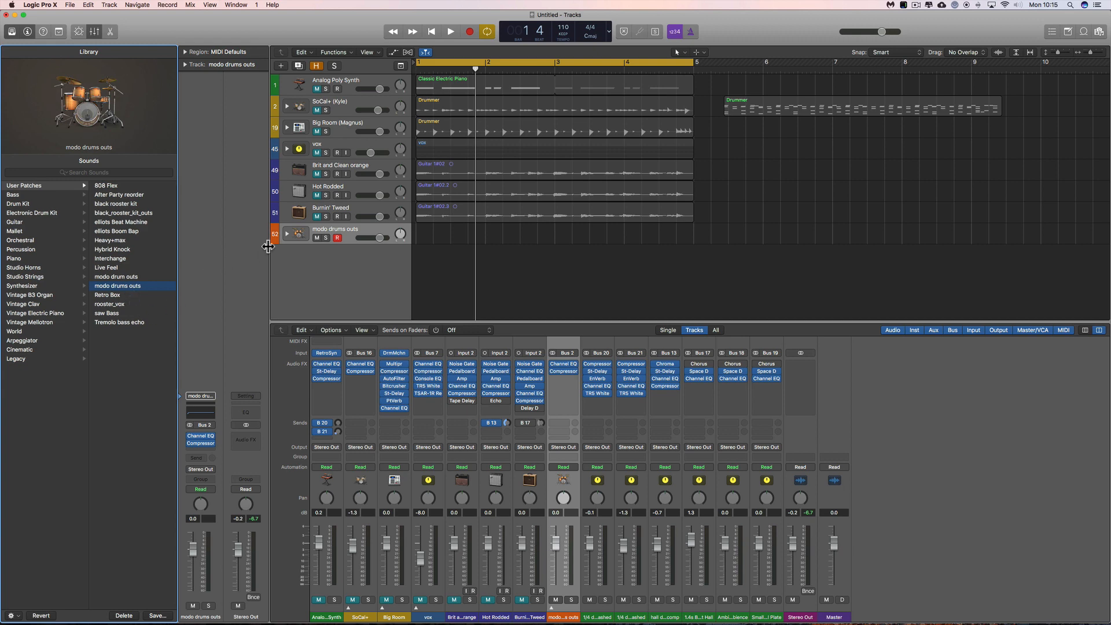
# Expand the loaded stack to check its subtracks, and move the parked Drummer region to its main track at bar 1.
pyautogui.click(287, 235)
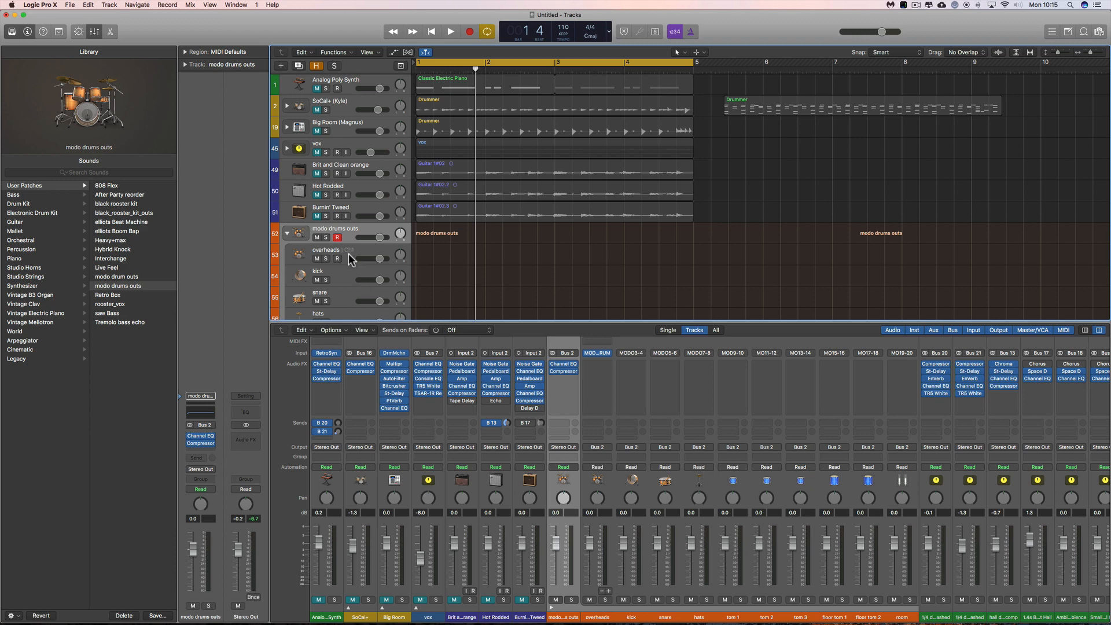
pyautogui.scroll(-2, 350, 239)
pyautogui.scroll(-1, 349, 233)
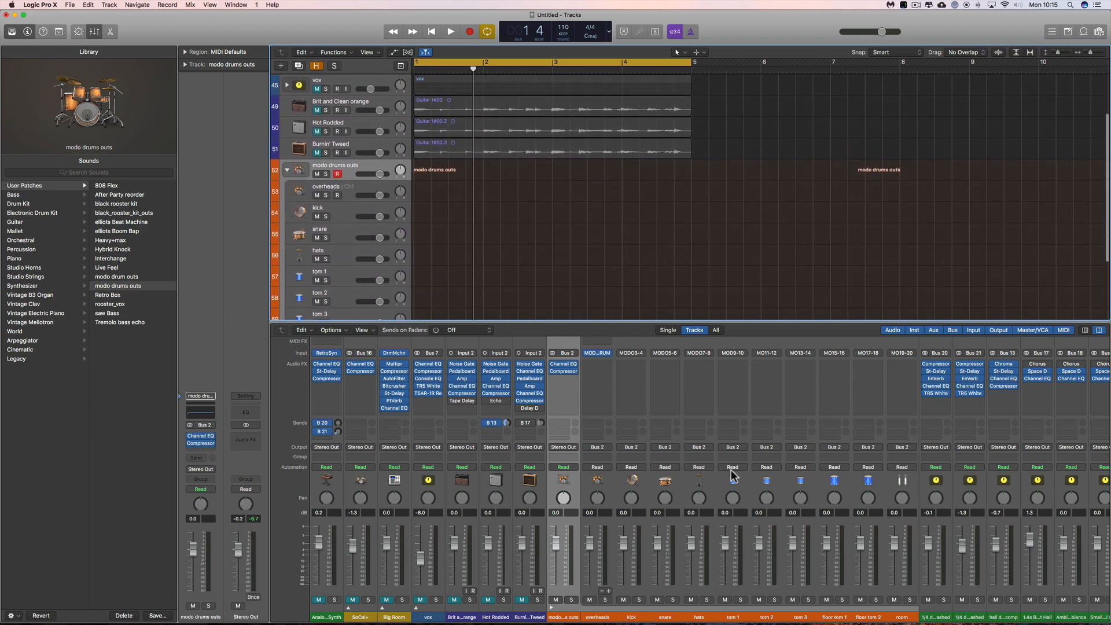
pyautogui.scroll(-1, 337, 199)
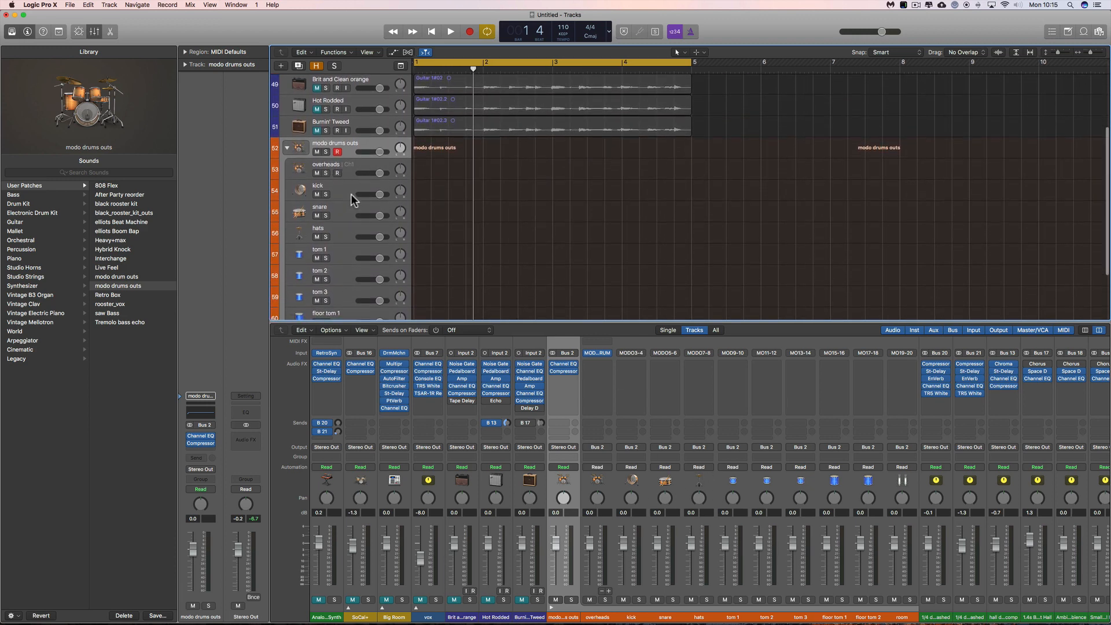
pyautogui.scroll(3, 789, 87)
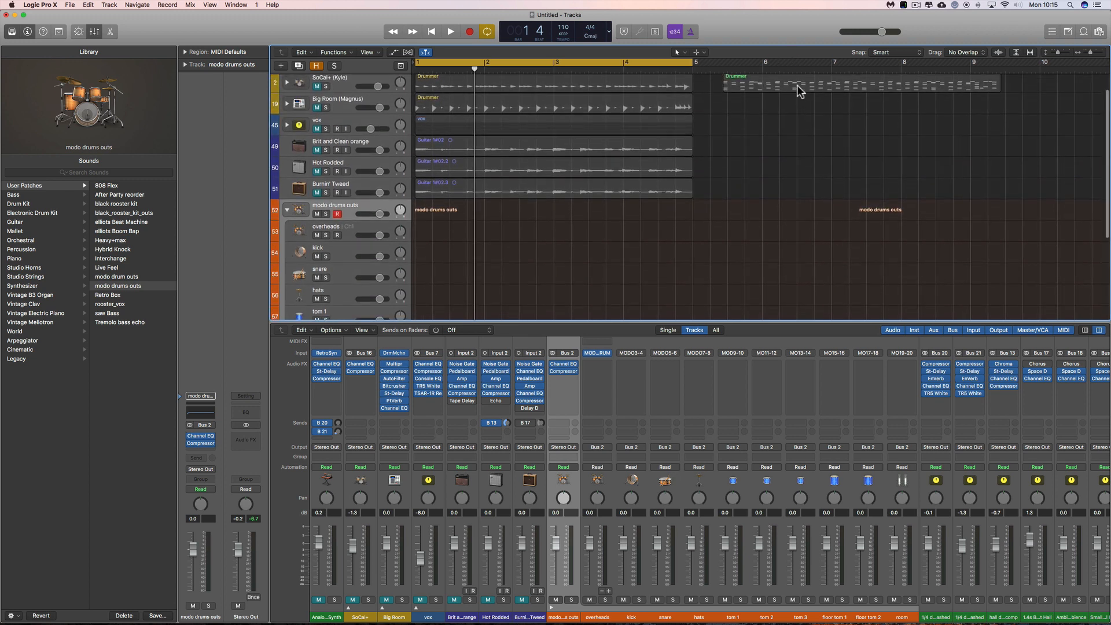
pyautogui.moveTo(798, 88); pyautogui.dragTo(490, 210)
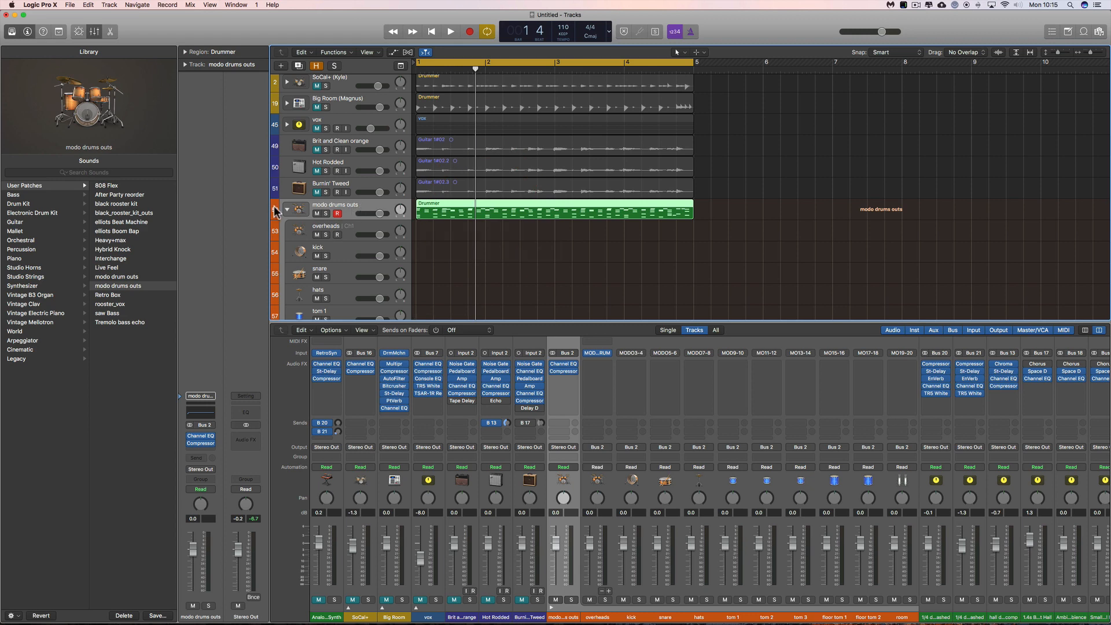
pyautogui.scroll(1, 314, 221)
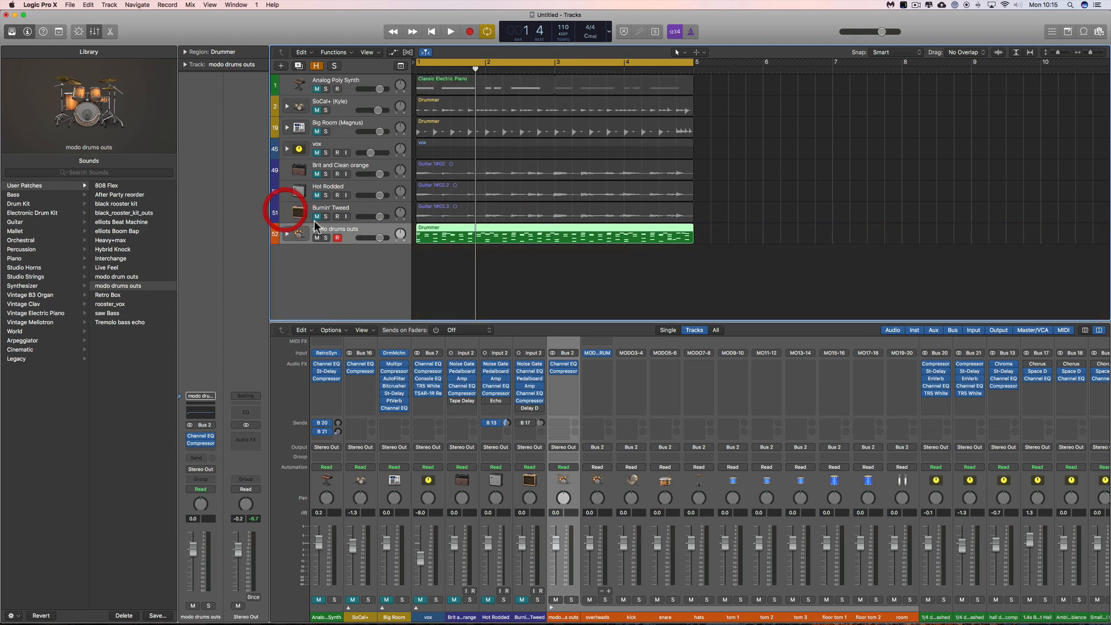
# Try placing the Drummer region on the overheads subtrack, and return it to the modo drums outs main track.
pyautogui.click(288, 234)
pyautogui.moveTo(449, 234); pyautogui.dragTo(438, 255)
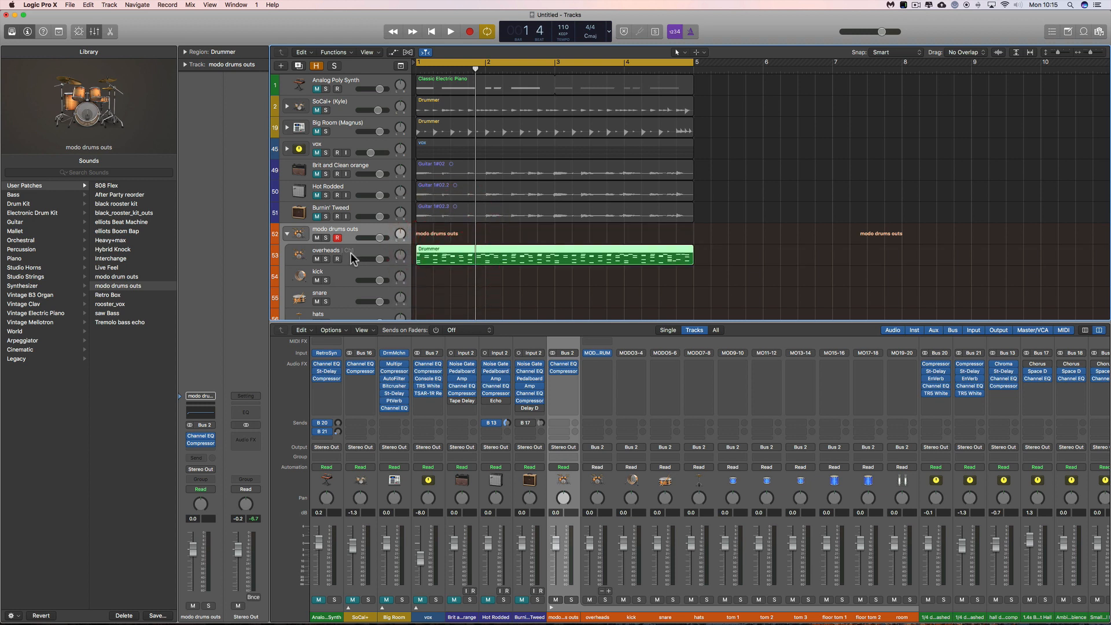
pyautogui.click(351, 252)
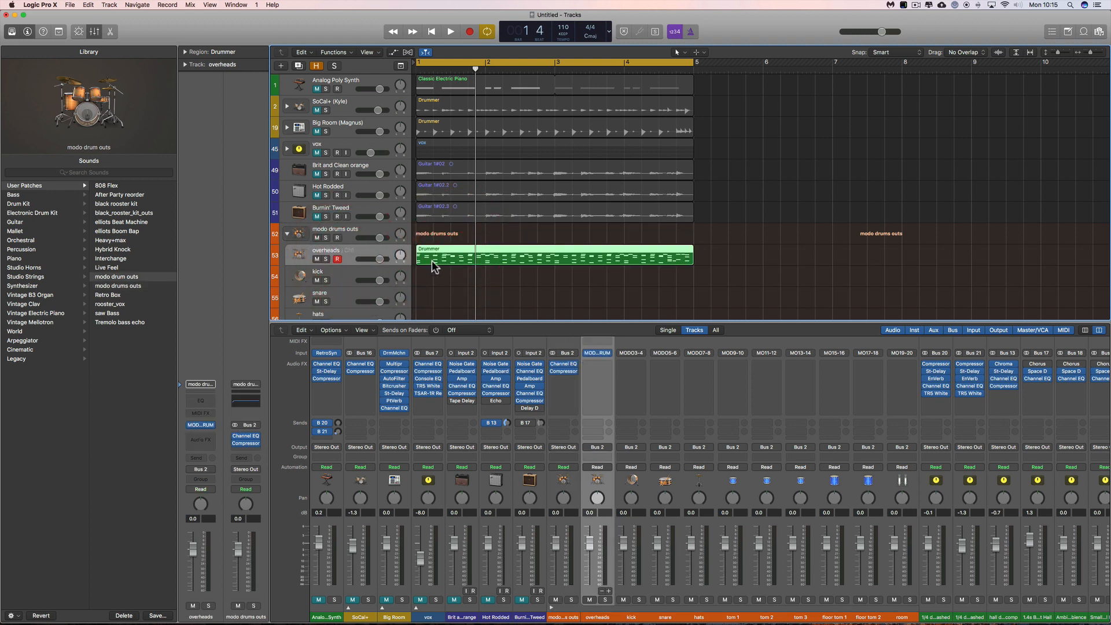
pyautogui.moveTo(437, 251); pyautogui.dragTo(438, 236)
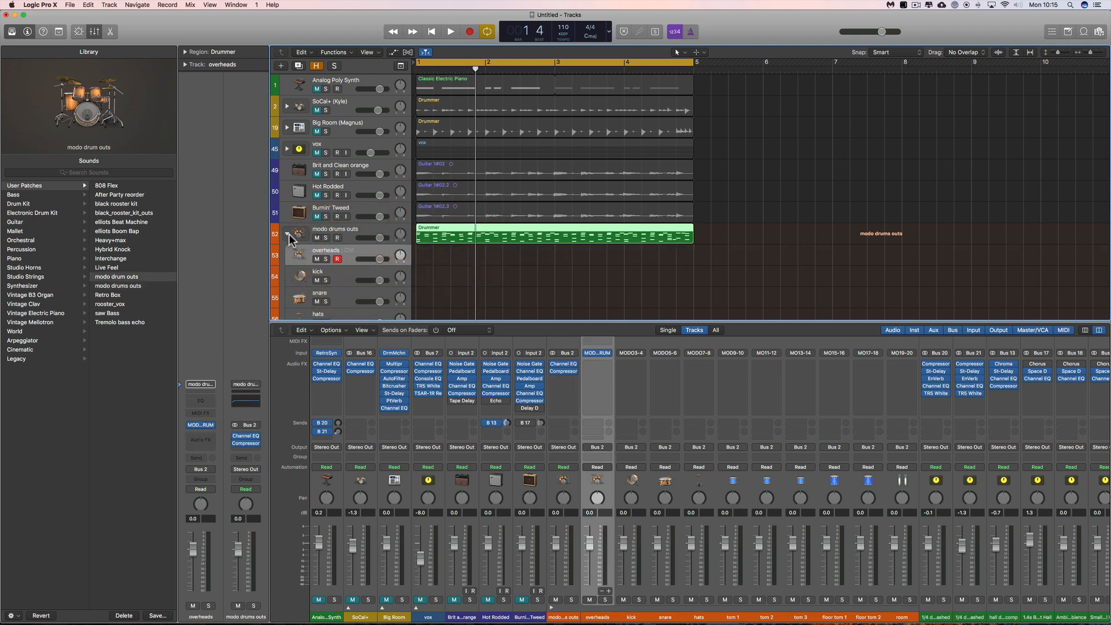
# Play the Drummer region through the reloaded stack to audition its outputs, stop playback and collapse the stack.
pyautogui.press('space')
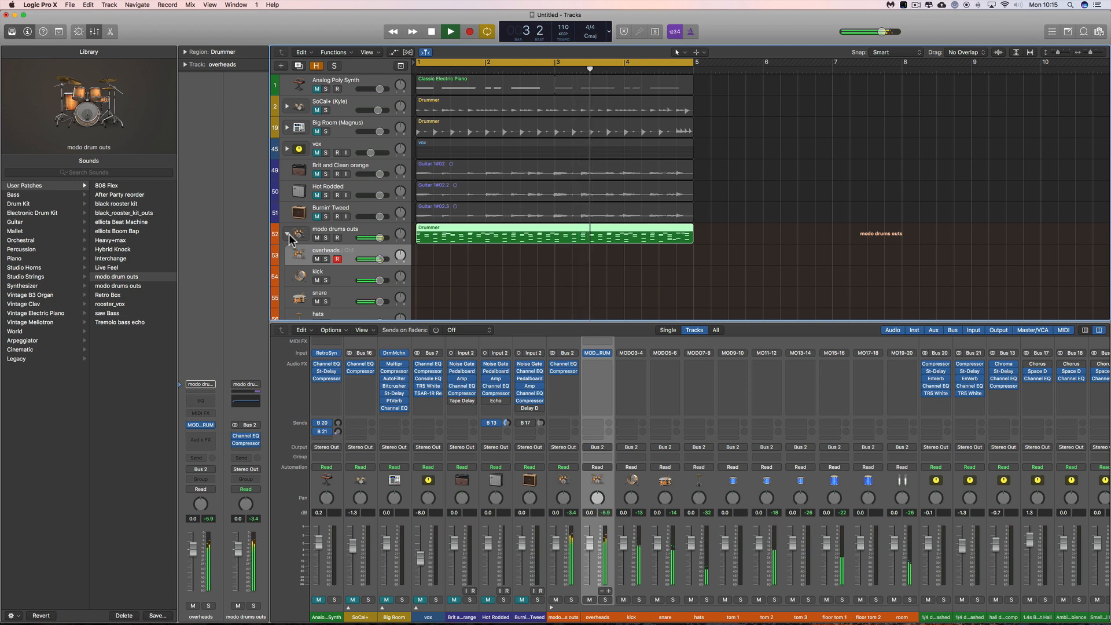
pyautogui.press('space')
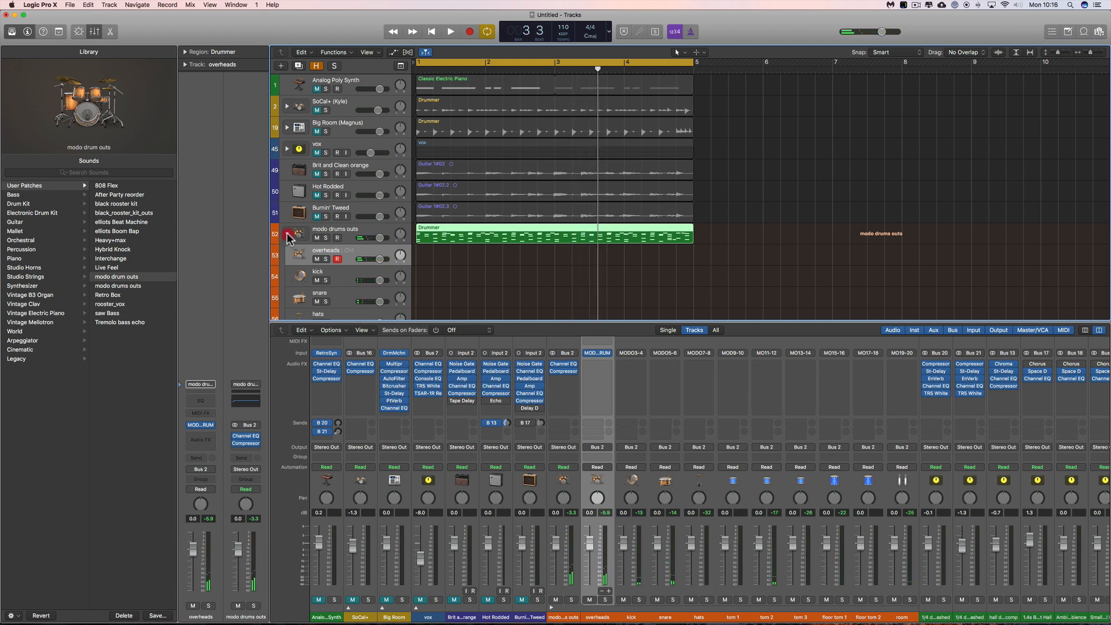
pyautogui.click(286, 235)
pyautogui.click(286, 234)
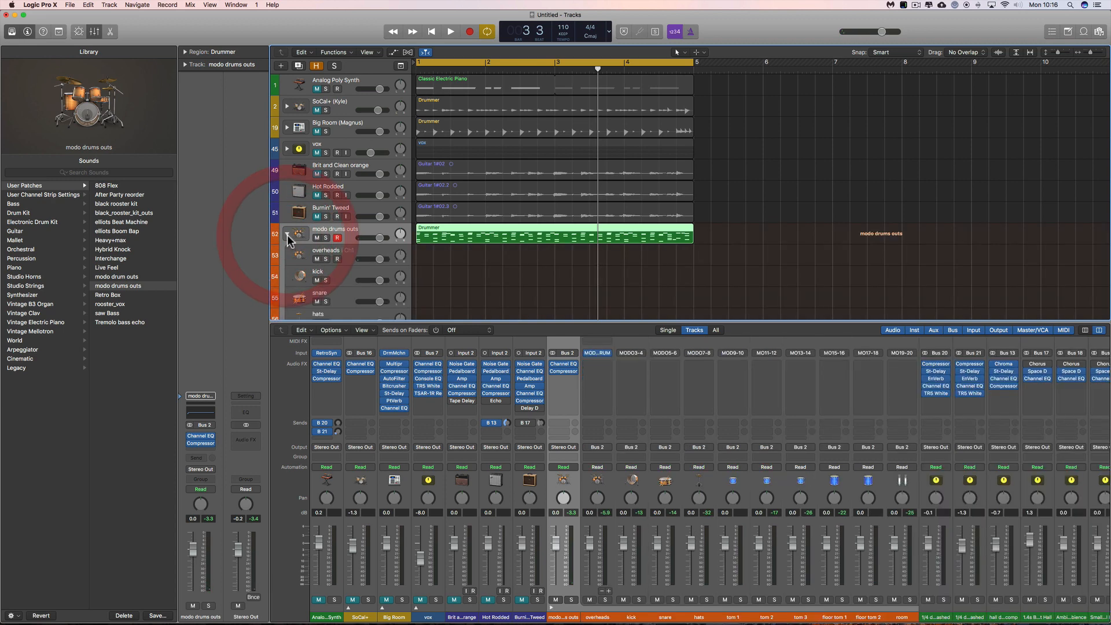
pyautogui.click(286, 234)
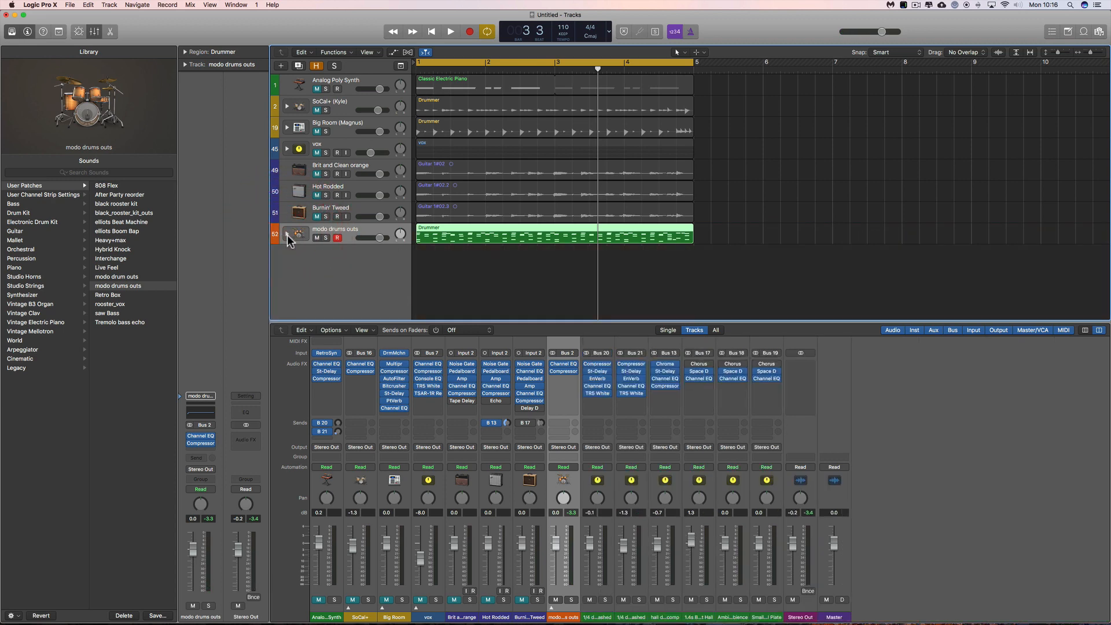
# Open the MODO DRUM instrument on the overheads subtrack to view its kit, and close its window.
pyautogui.click(287, 234)
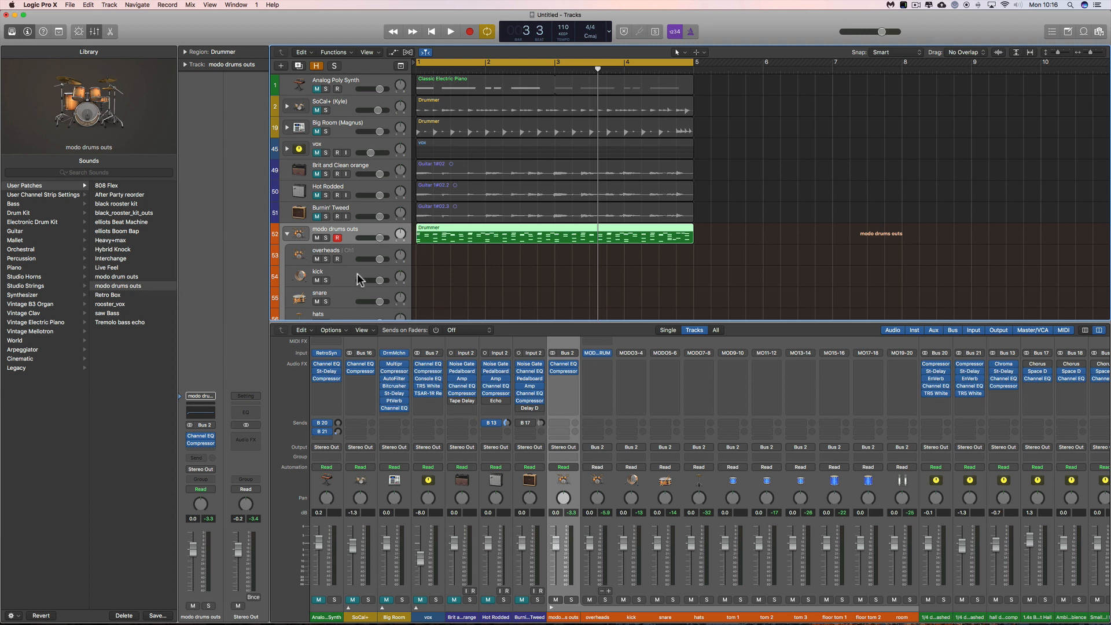
pyautogui.click(348, 248)
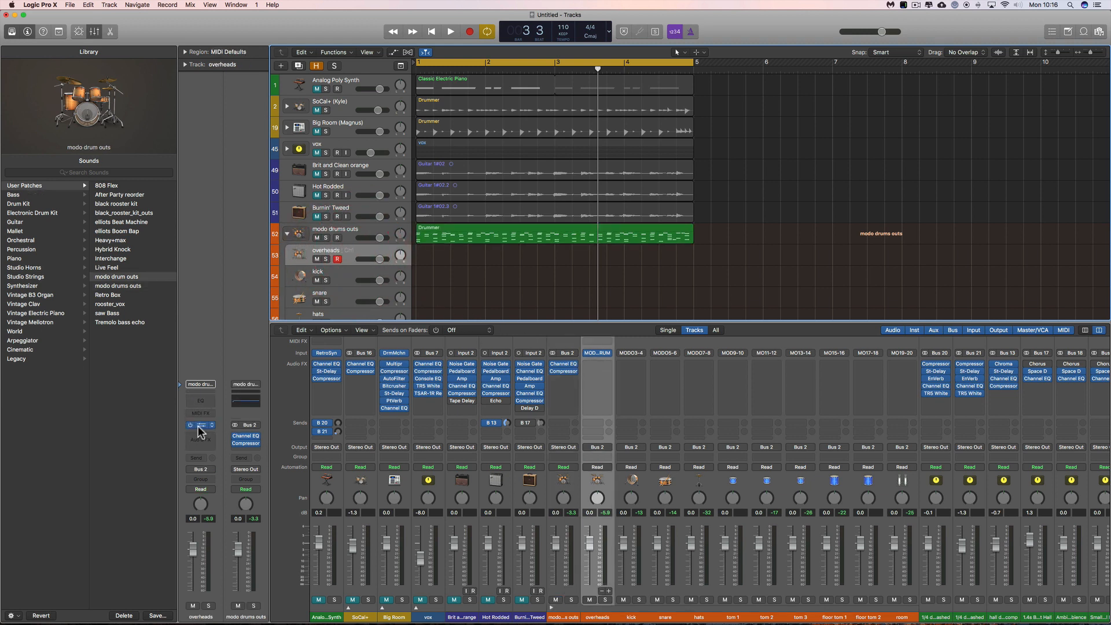
pyautogui.click(598, 354)
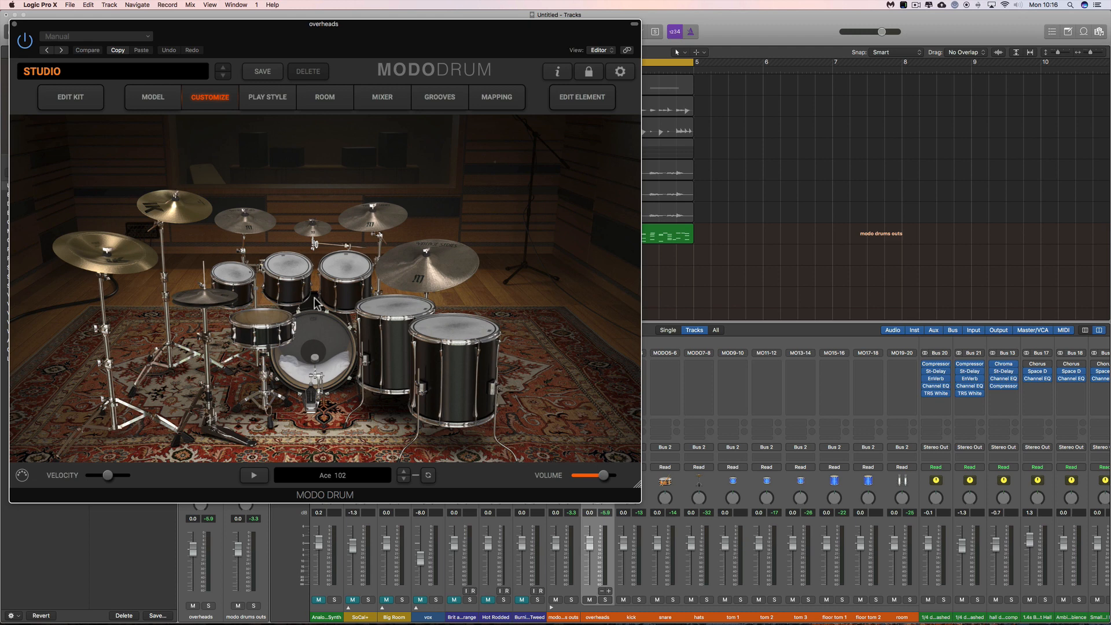
pyautogui.click(15, 23)
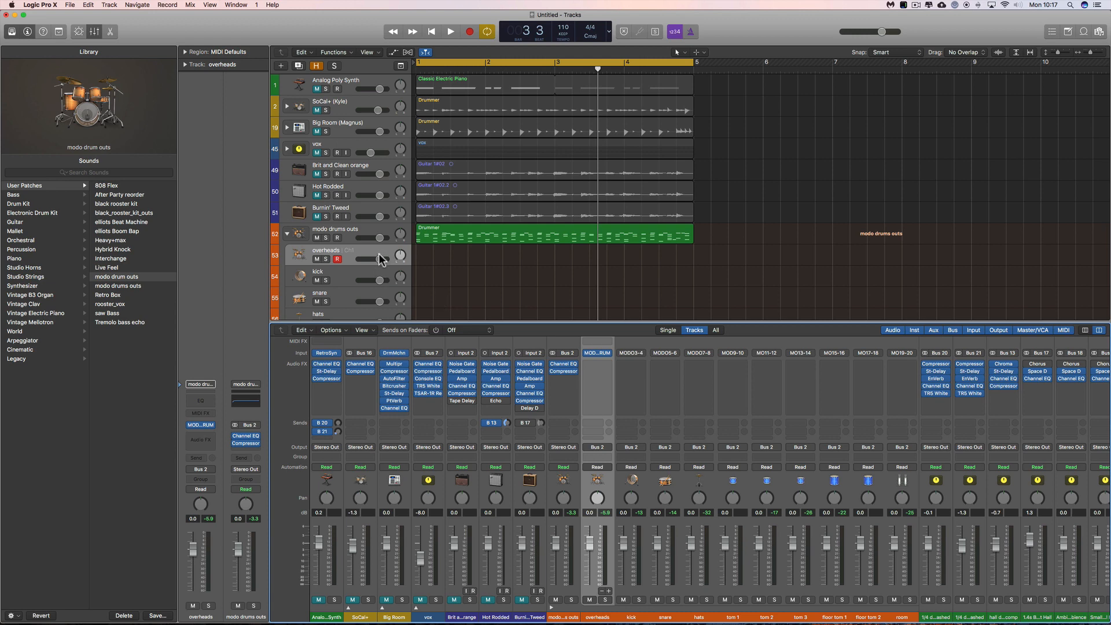
# Hide the mixer and check the full list of subtracks, leaving the modo drums outs stack collapsed.
pyautogui.click(286, 234)
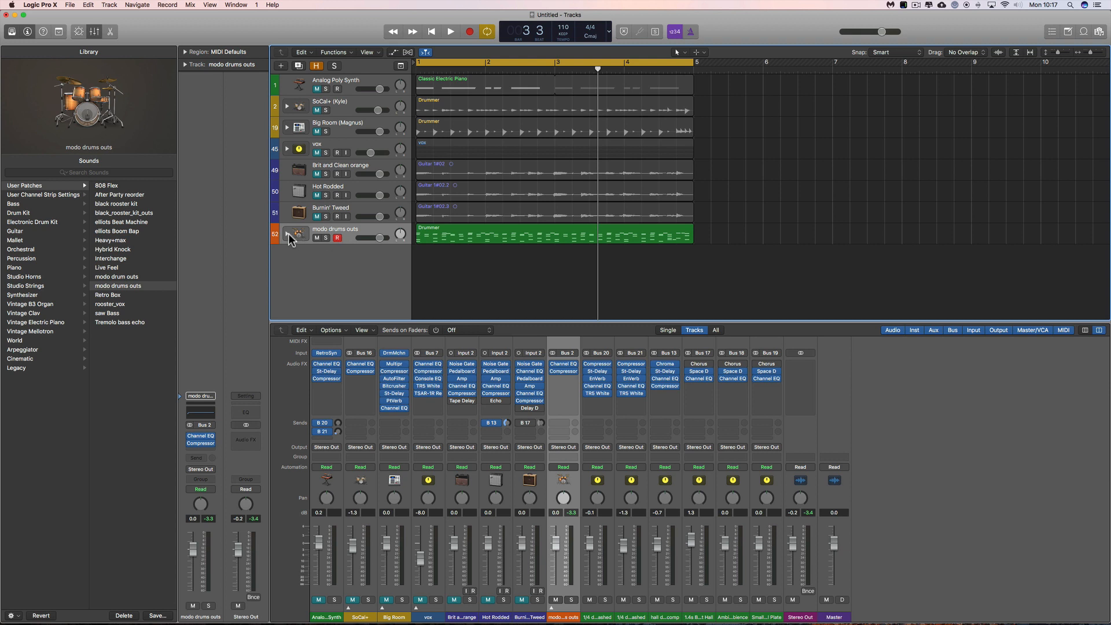
pyautogui.click(90, 32)
pyautogui.click(286, 233)
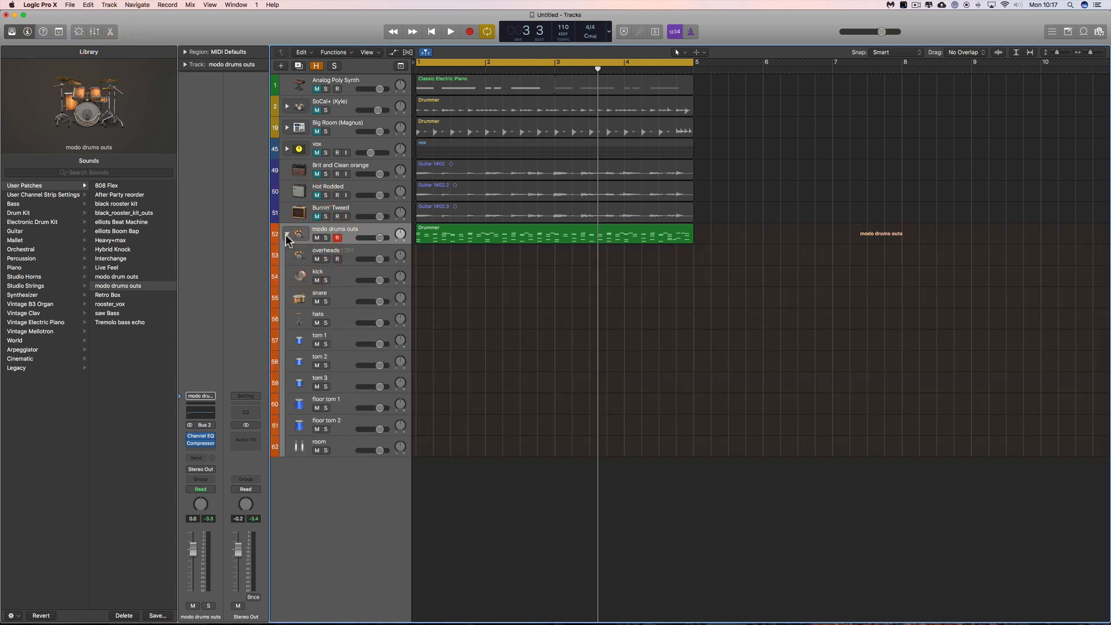
pyautogui.click(286, 235)
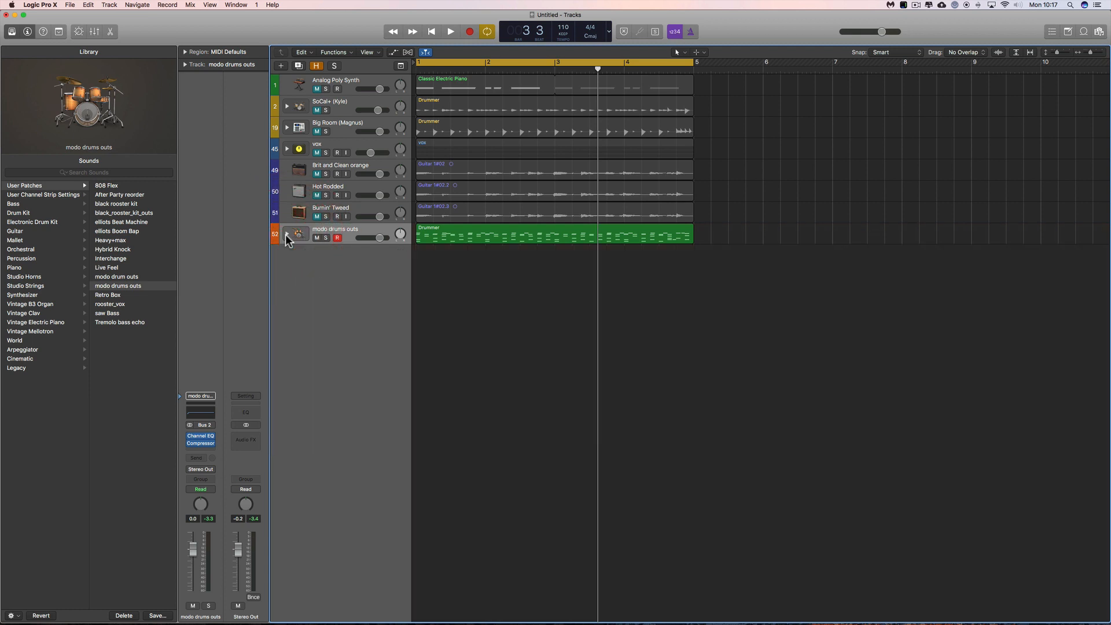
pyautogui.click(285, 234)
pyautogui.click(337, 237)
pyautogui.click(286, 234)
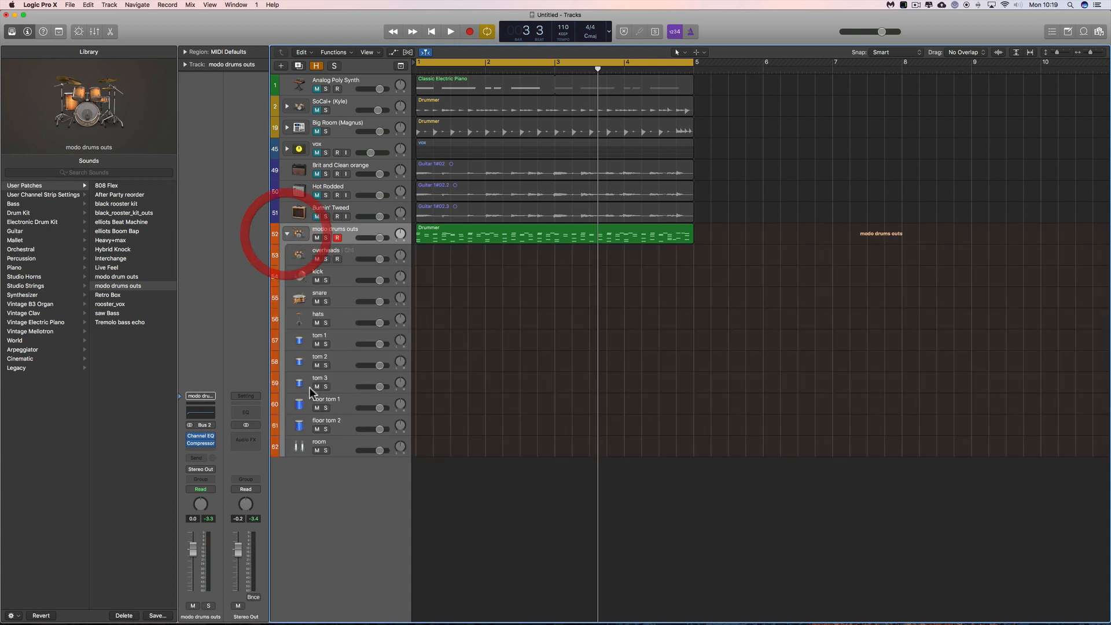
pyautogui.click(286, 234)
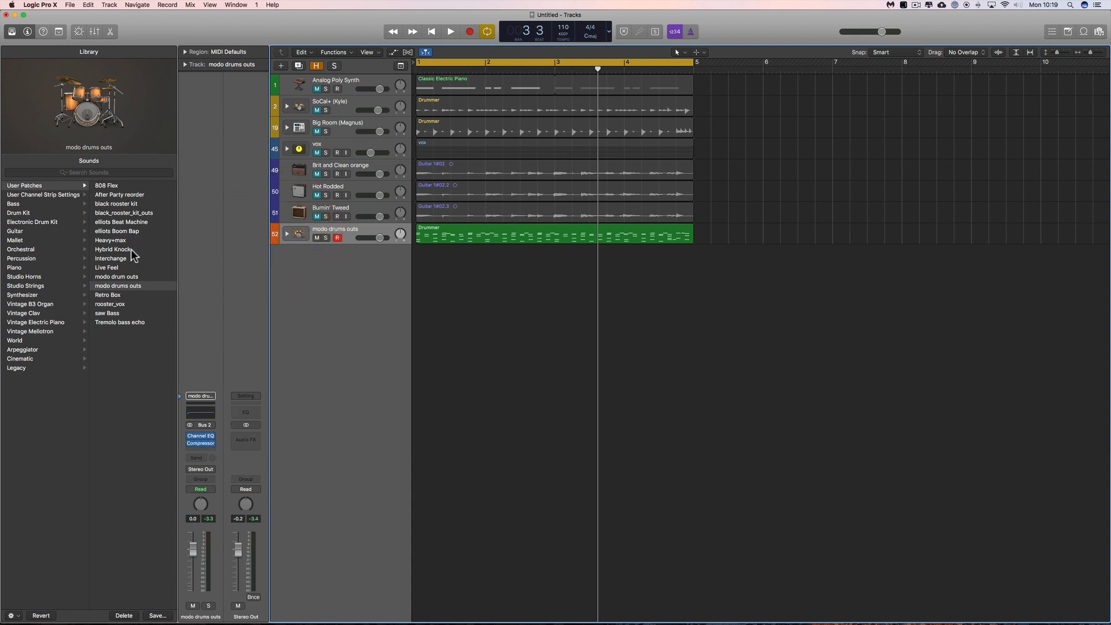
pyautogui.click(286, 235)
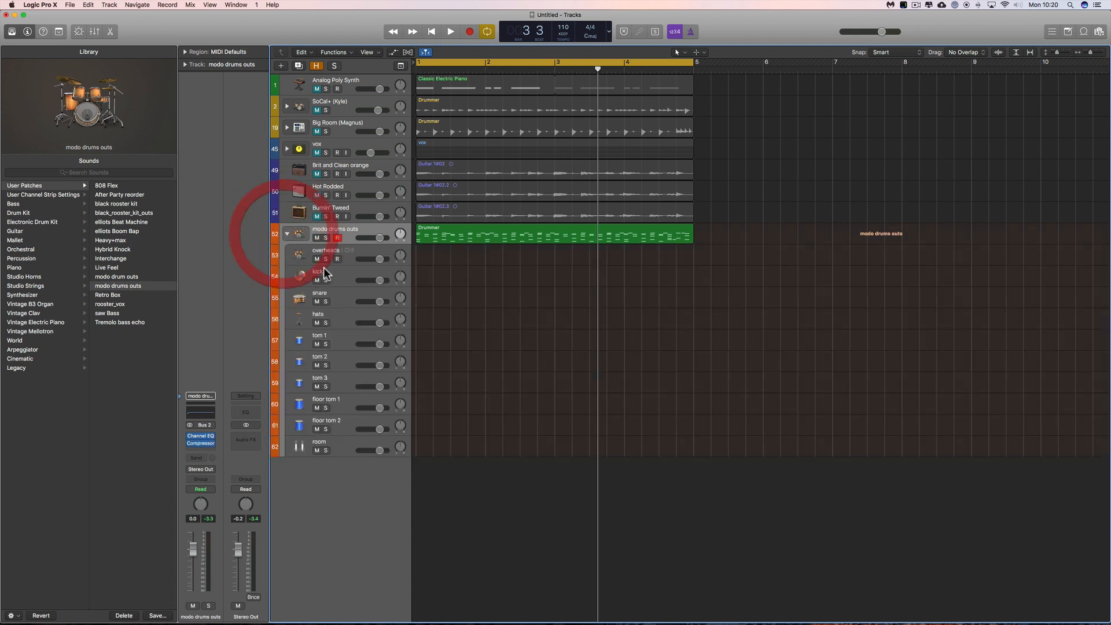
pyautogui.click(286, 234)
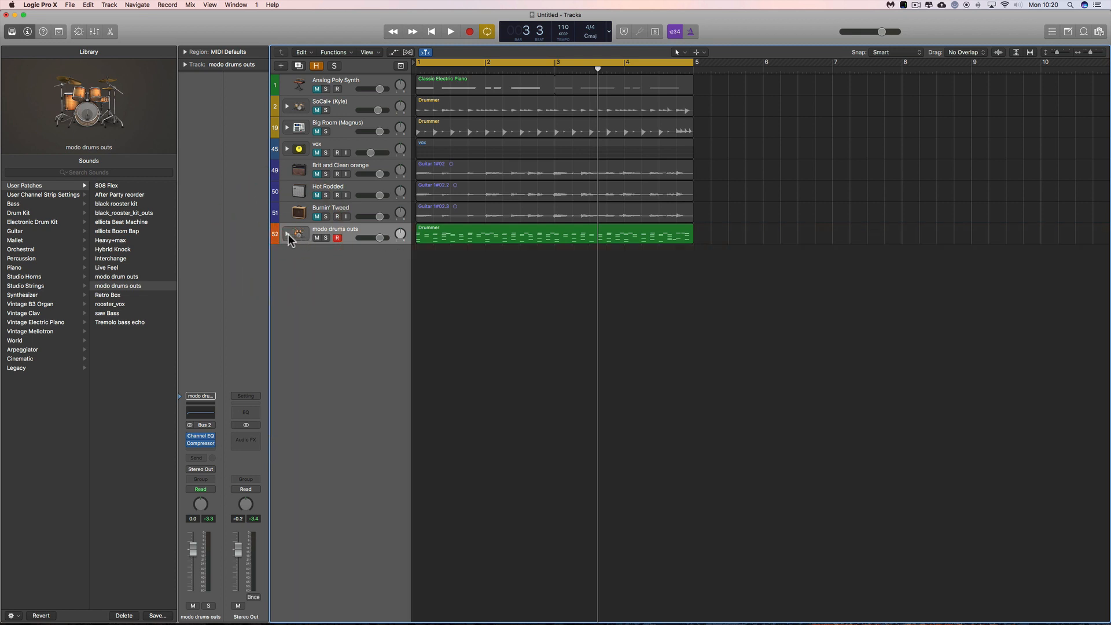
pyautogui.click(286, 234)
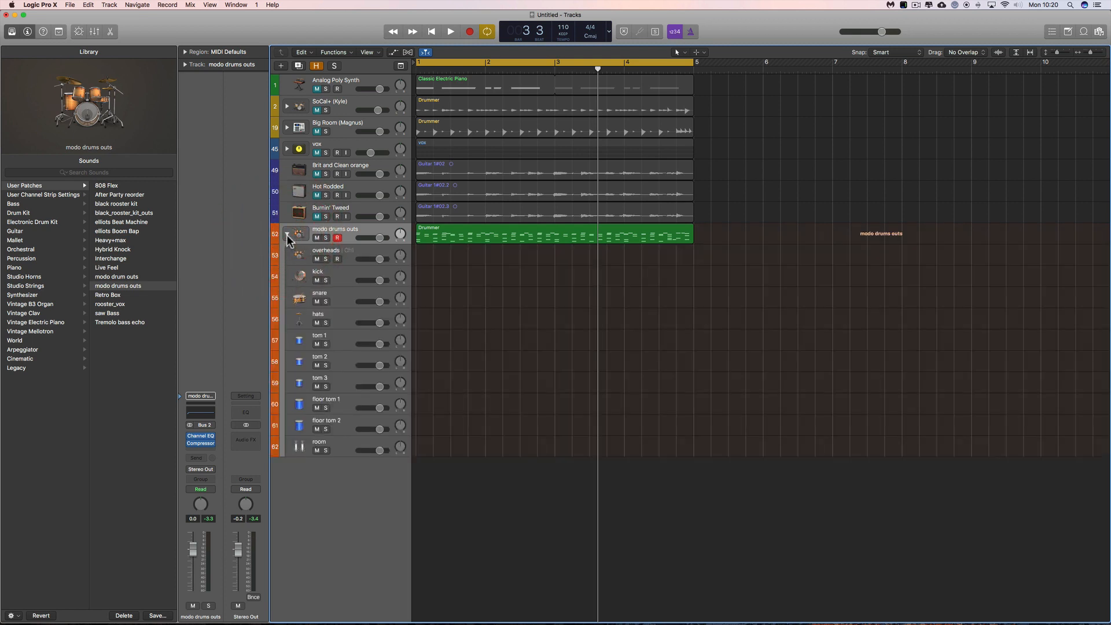
pyautogui.click(287, 234)
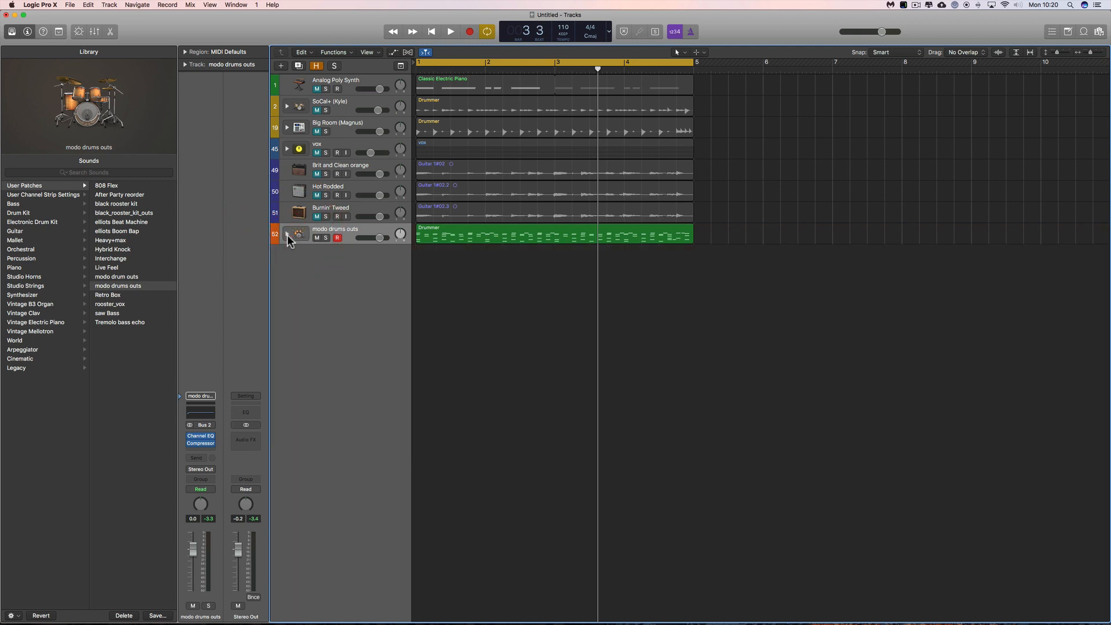